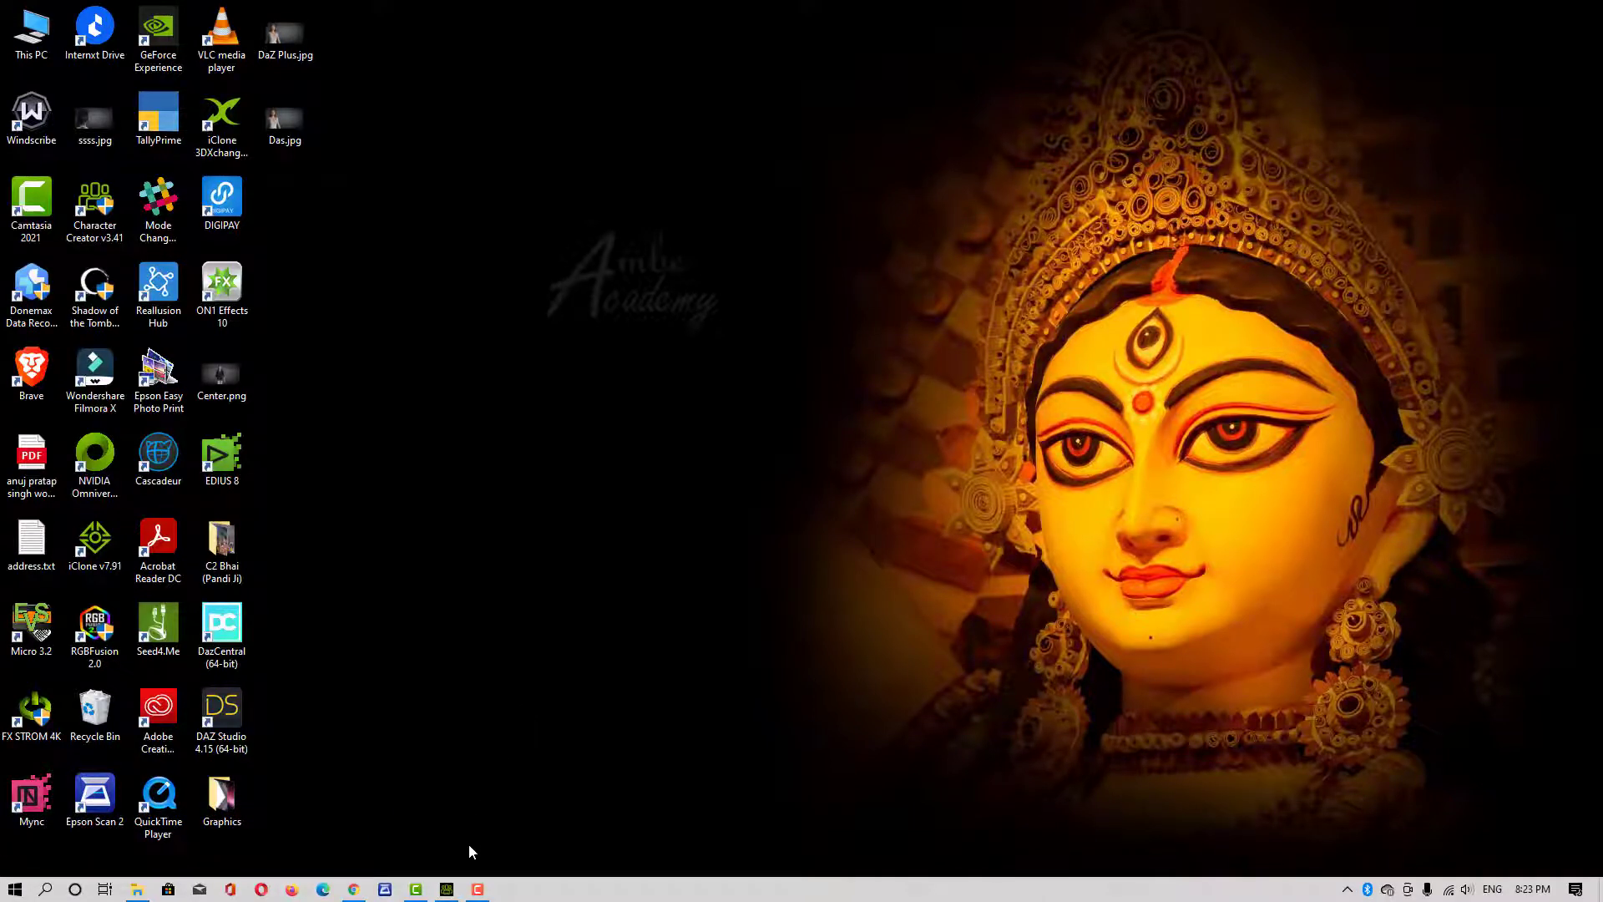
Switch to Character Creator 3 and toggle the display of Visual Settings off and back on
left_click(459, 886)
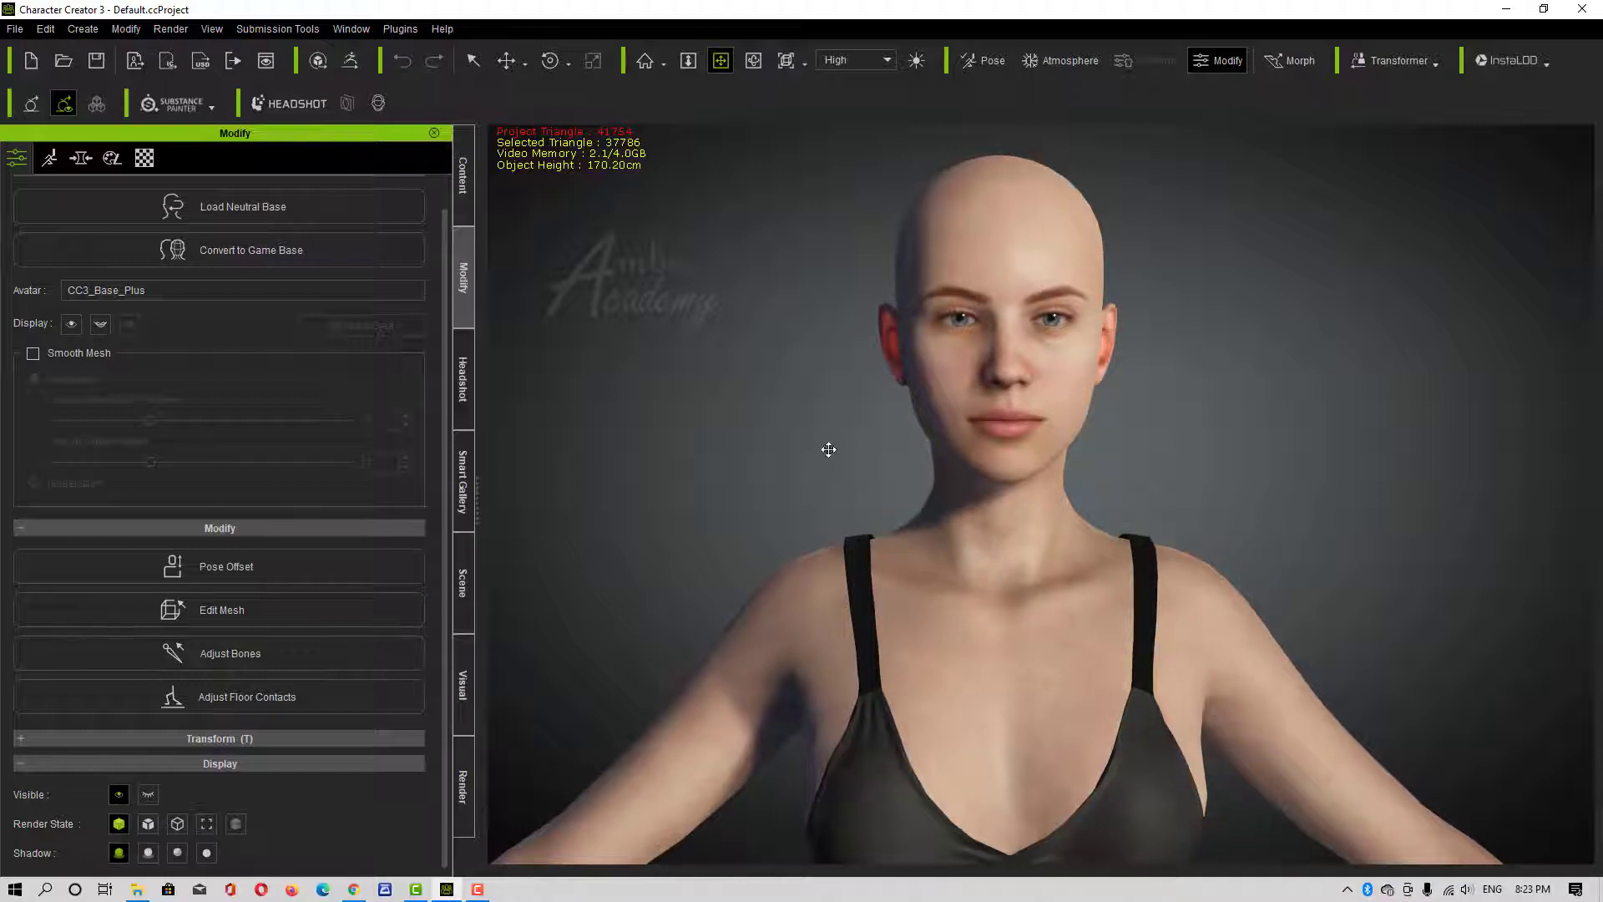
left_click(351, 28)
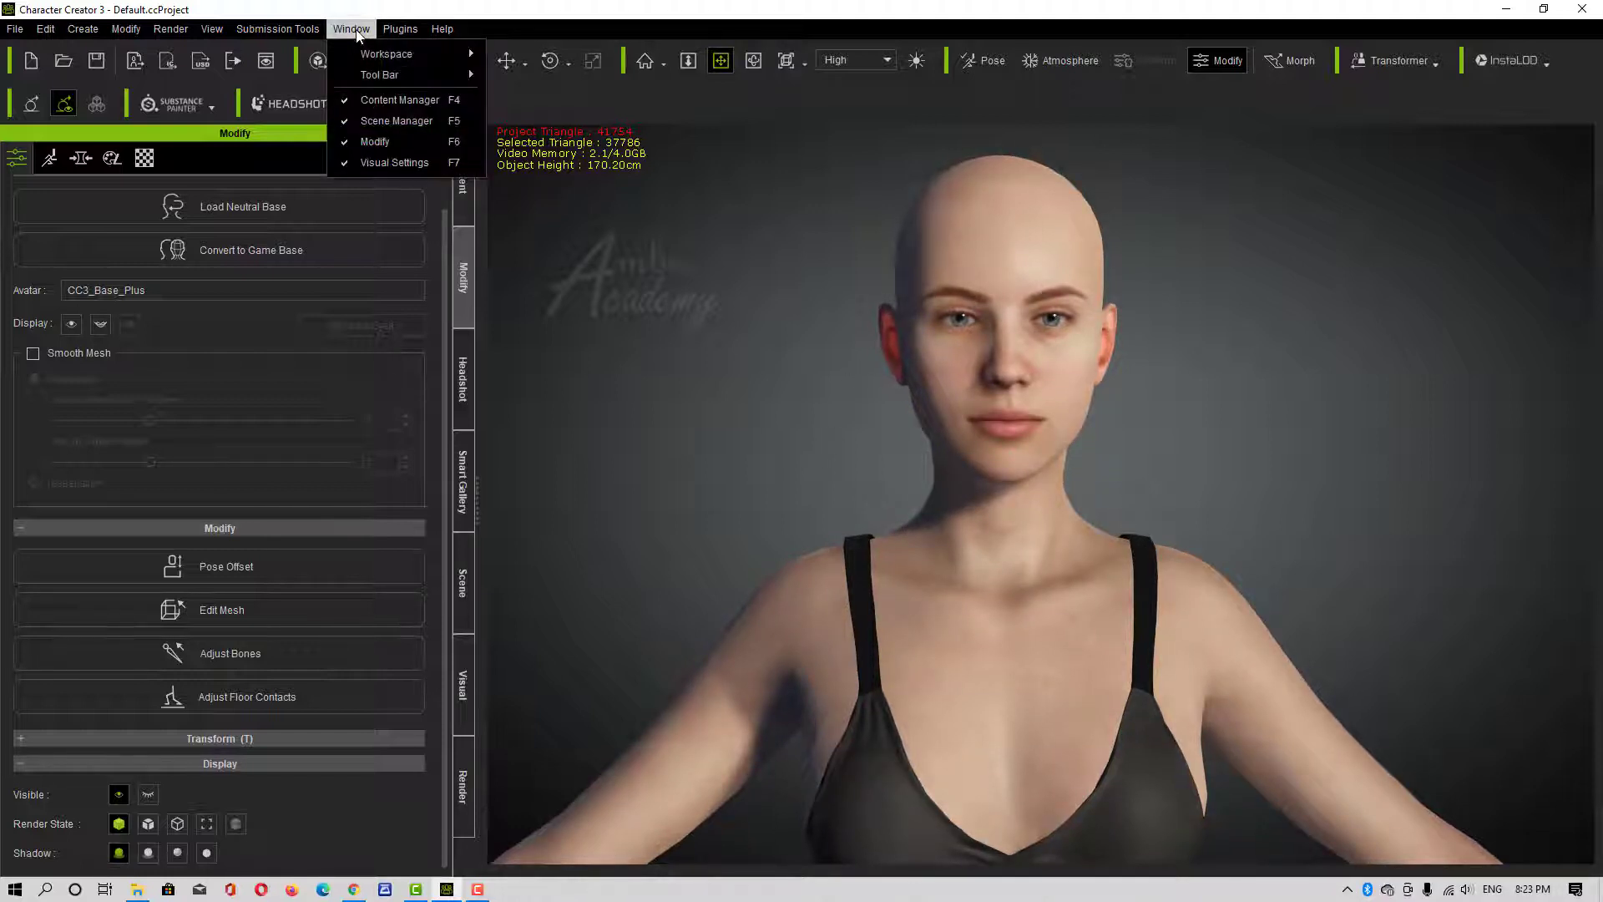
left_click(381, 160)
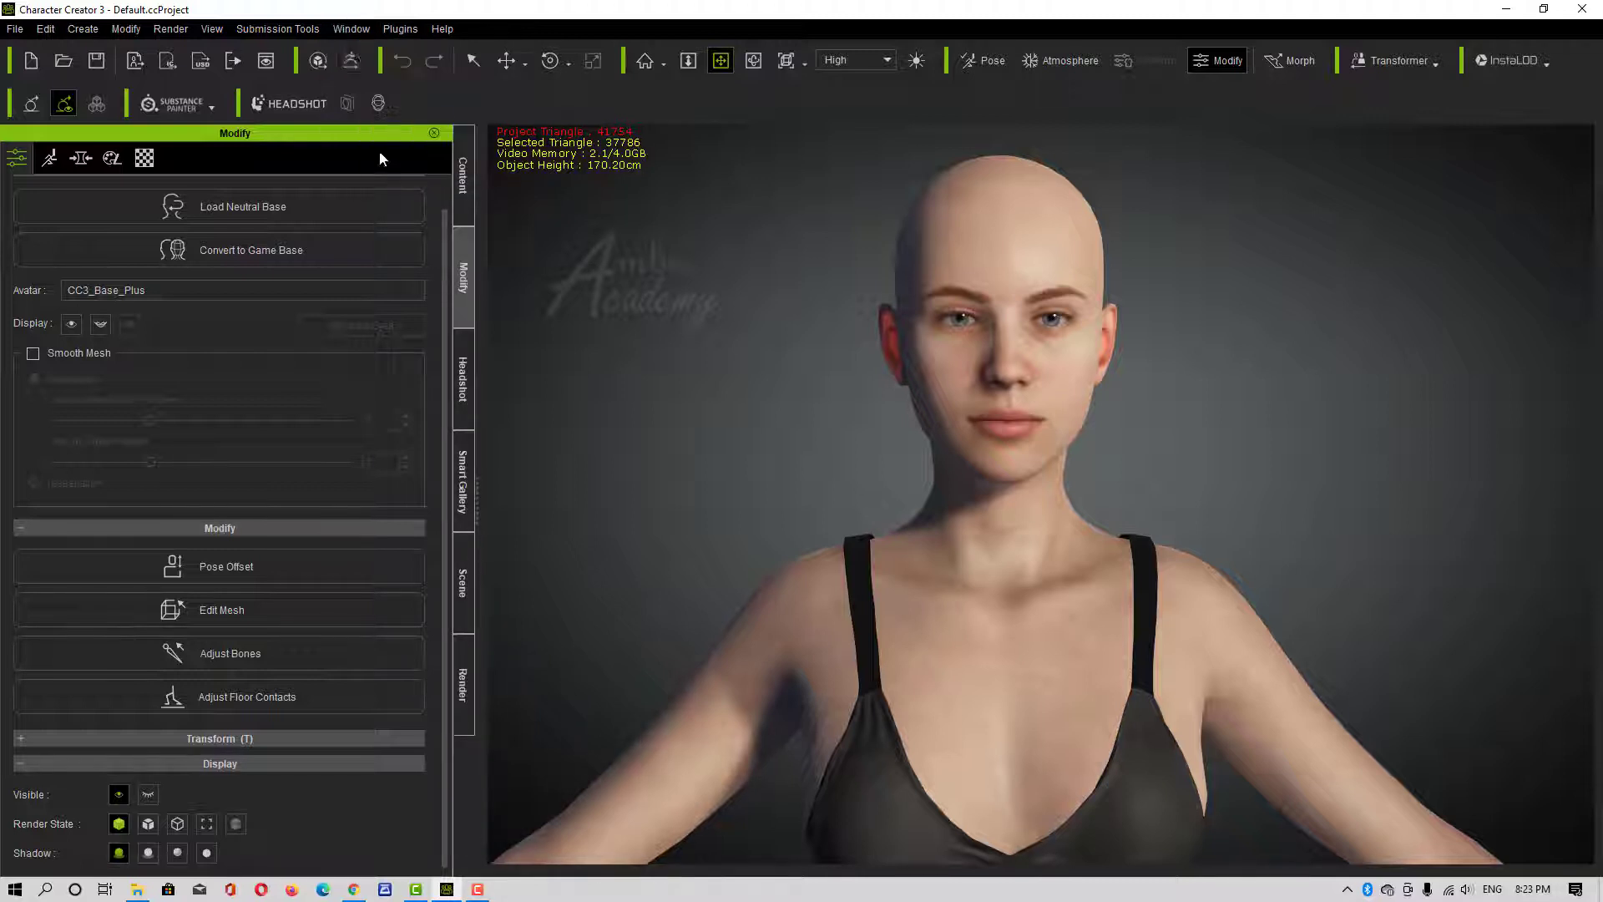
left_click(352, 32)
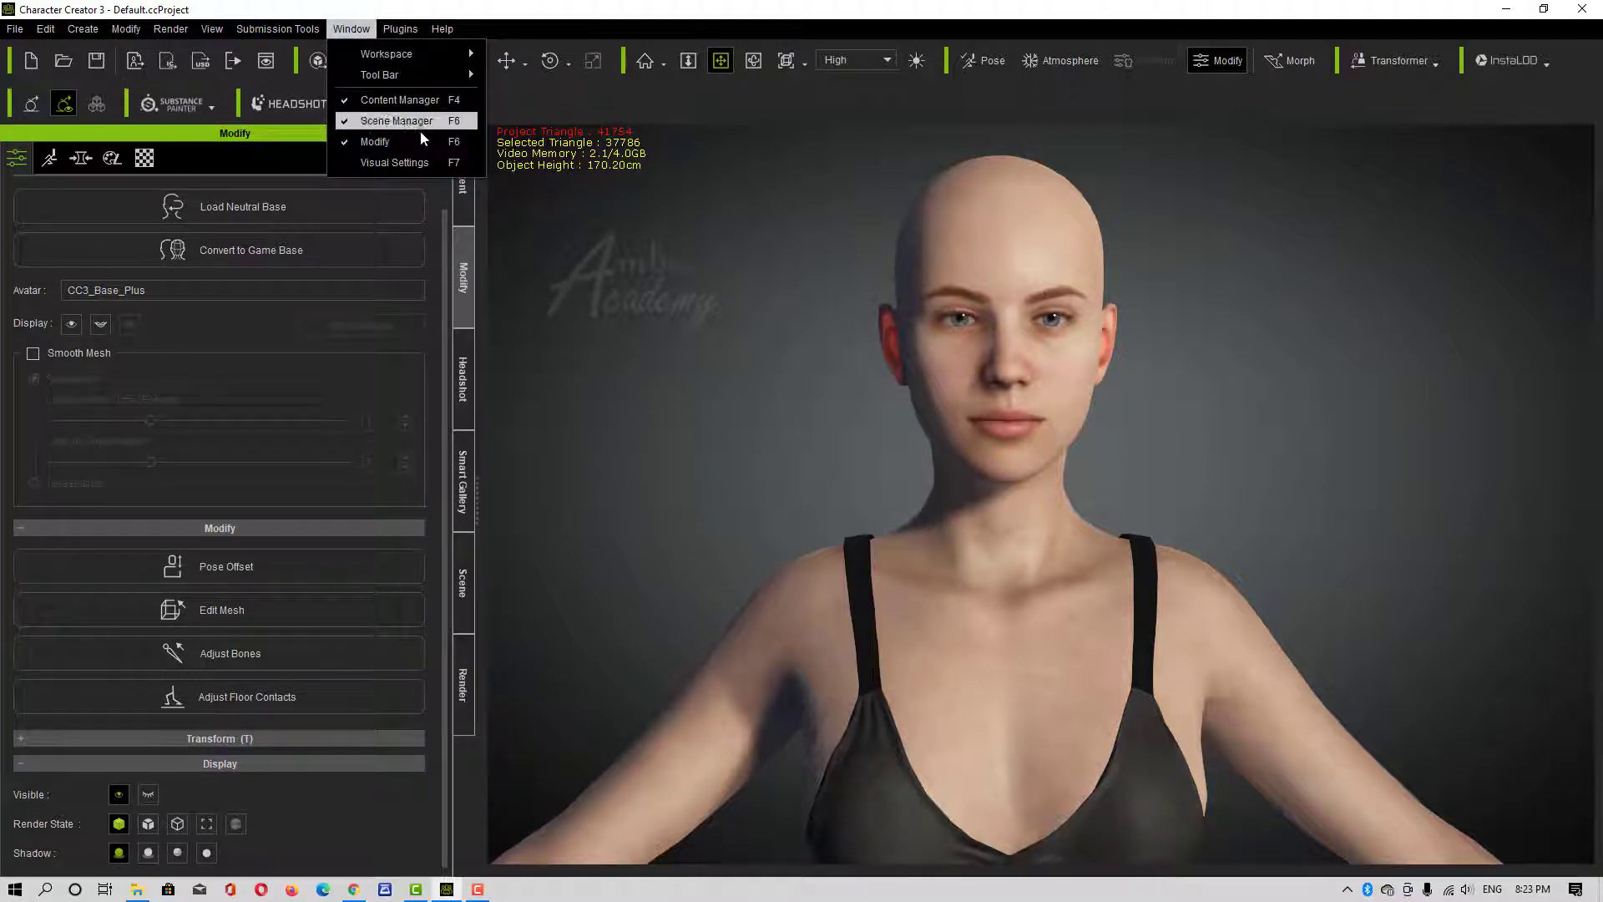
left_click(371, 163)
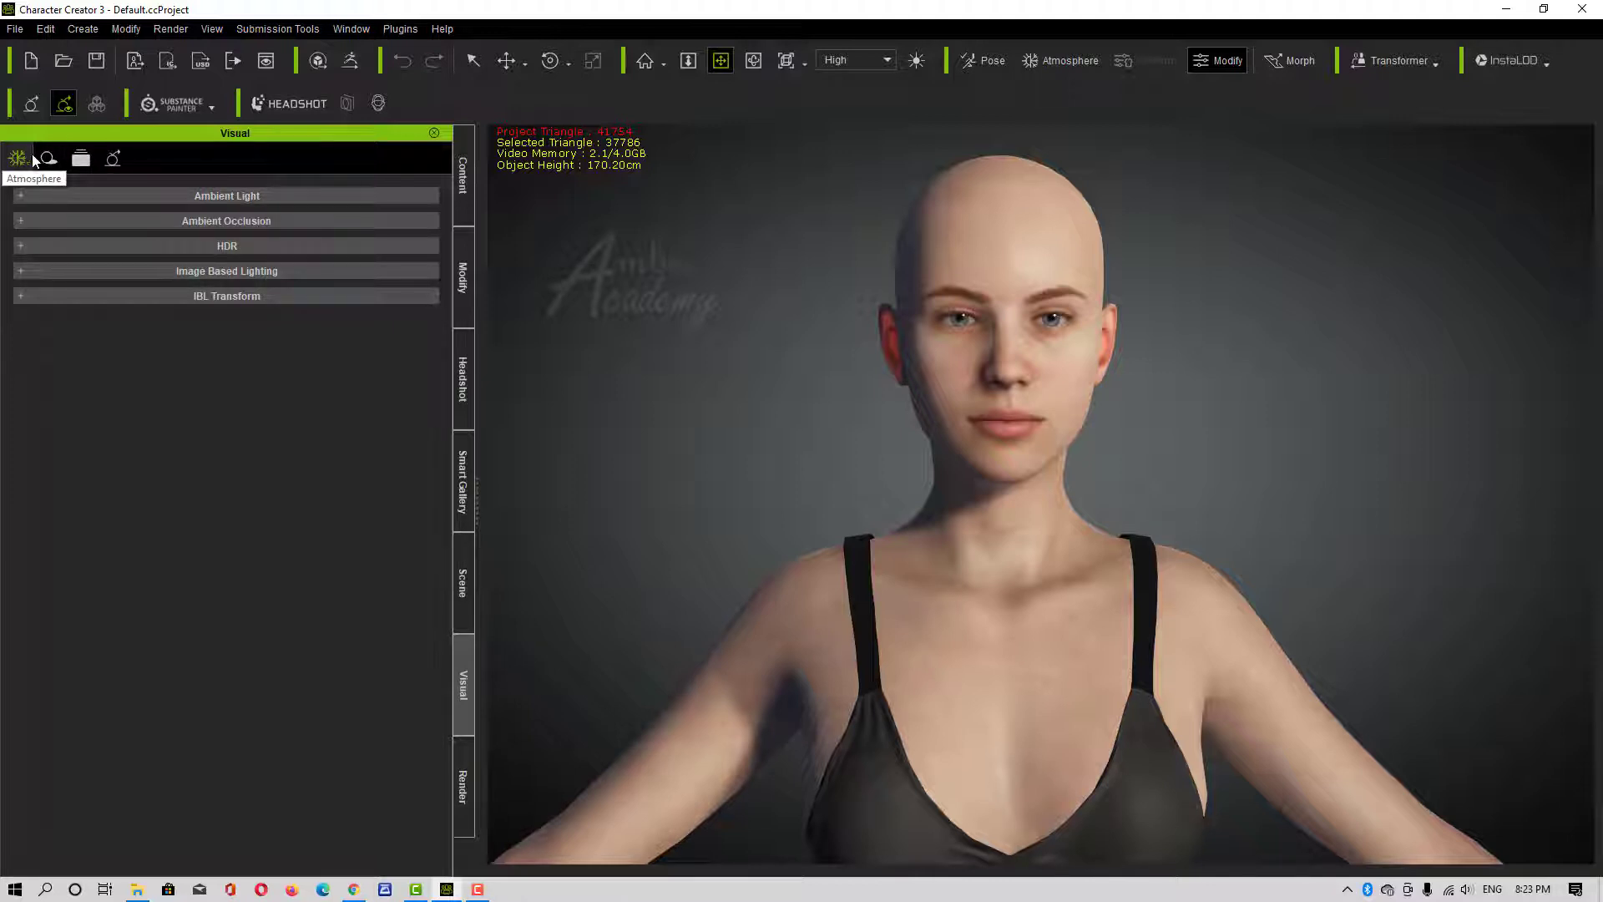
Look through the visual settings categories, including Global Illumination and Shadow, and return to Atmosphere
left_click(113, 161)
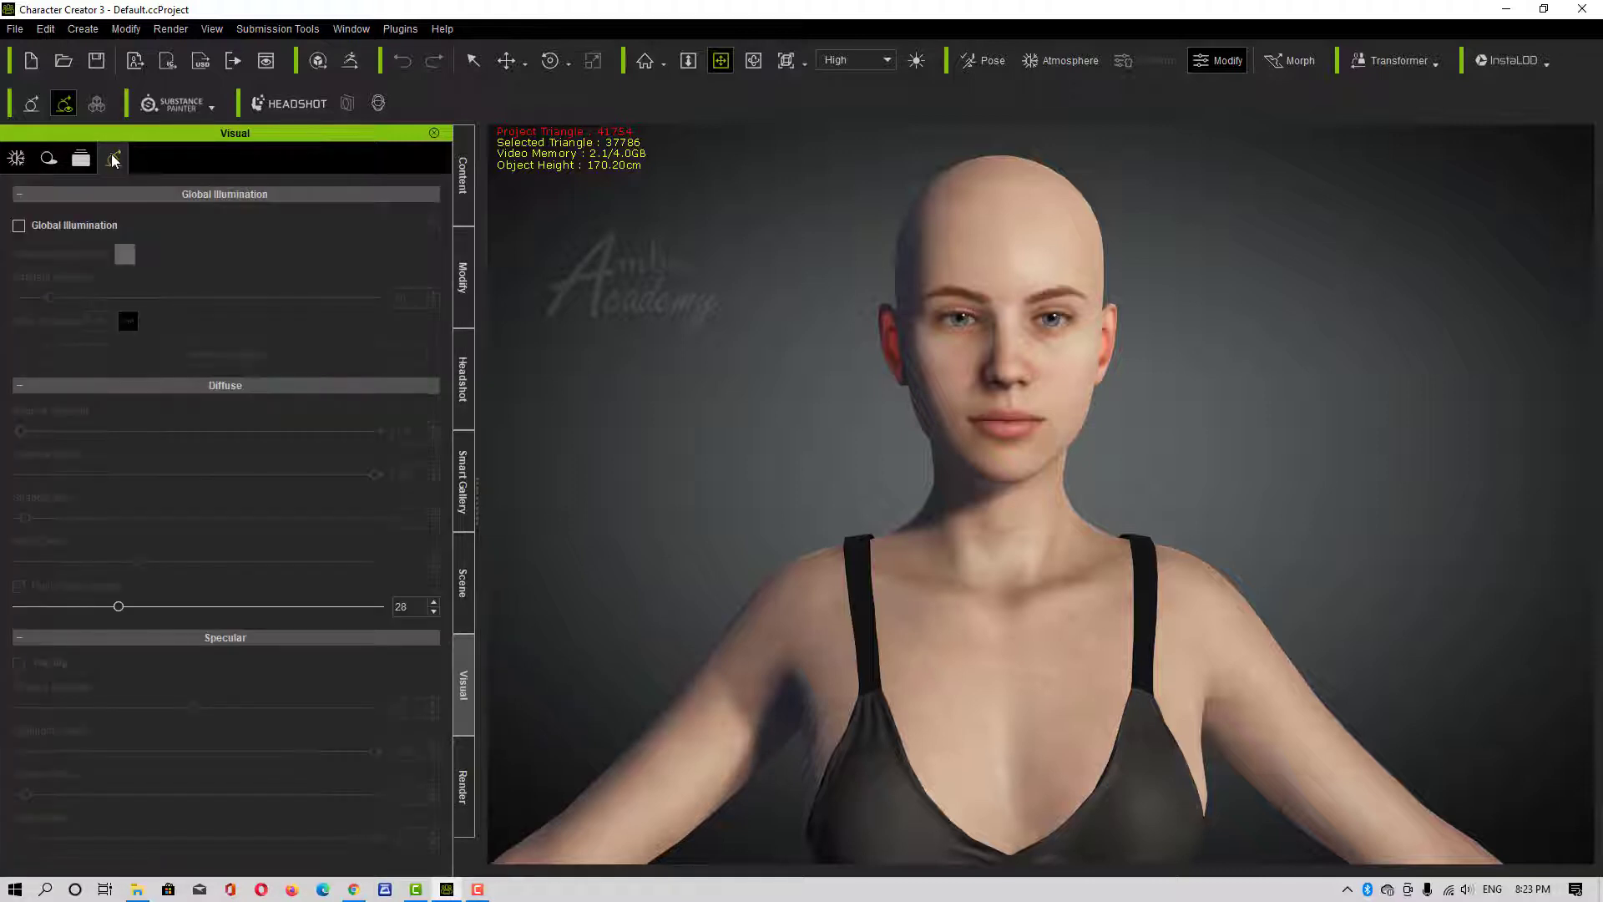
left_click(80, 159)
left_click(48, 159)
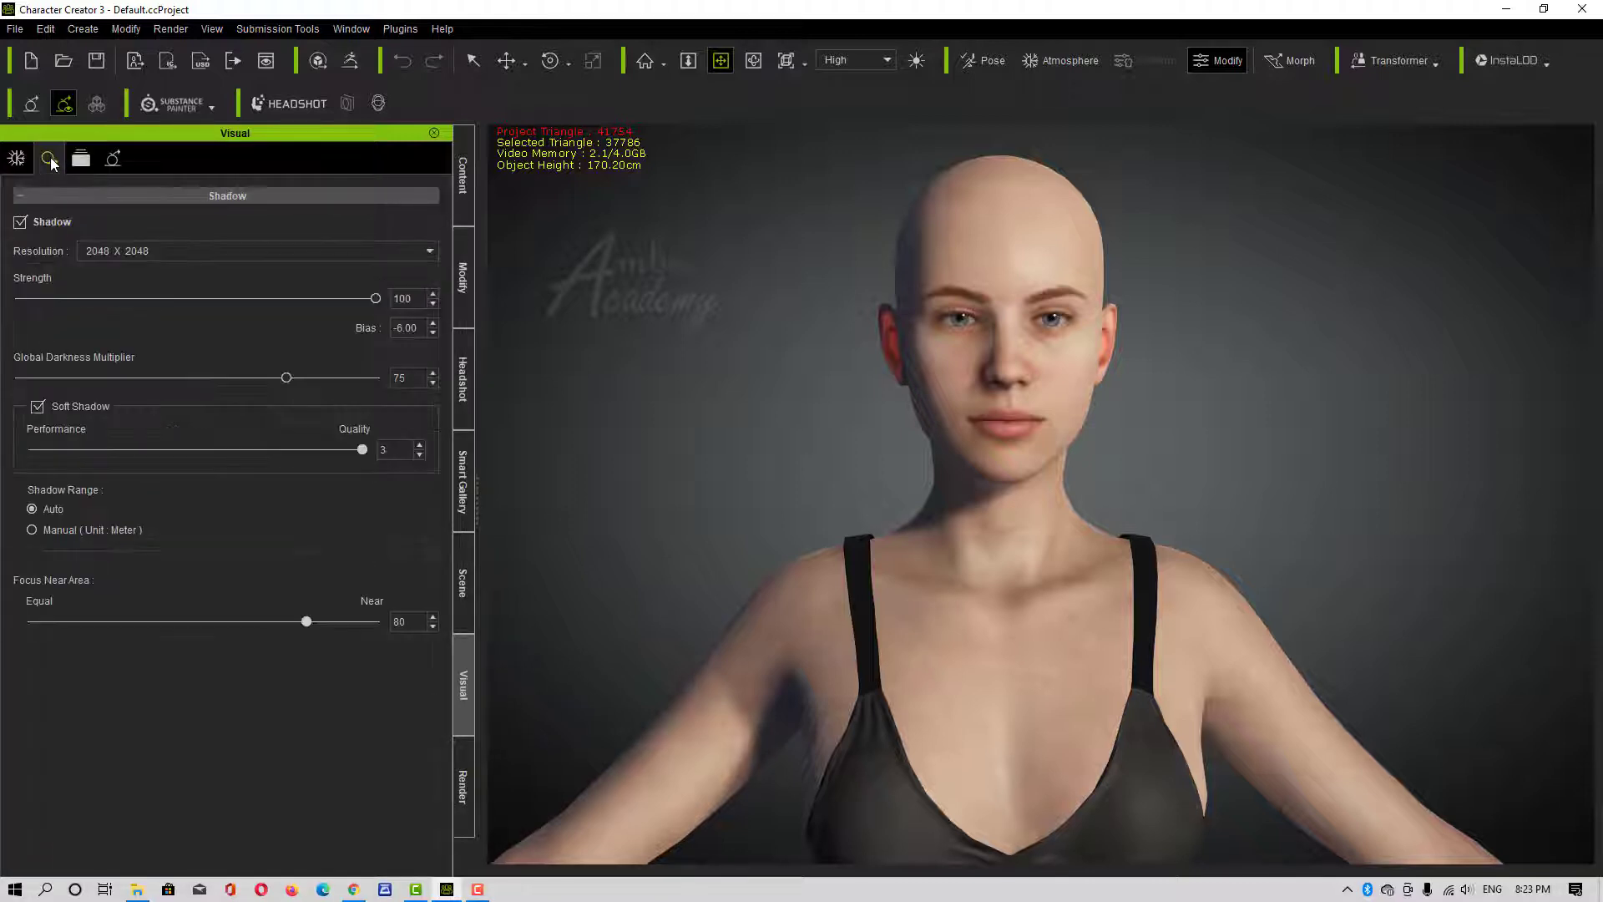
left_click(16, 159)
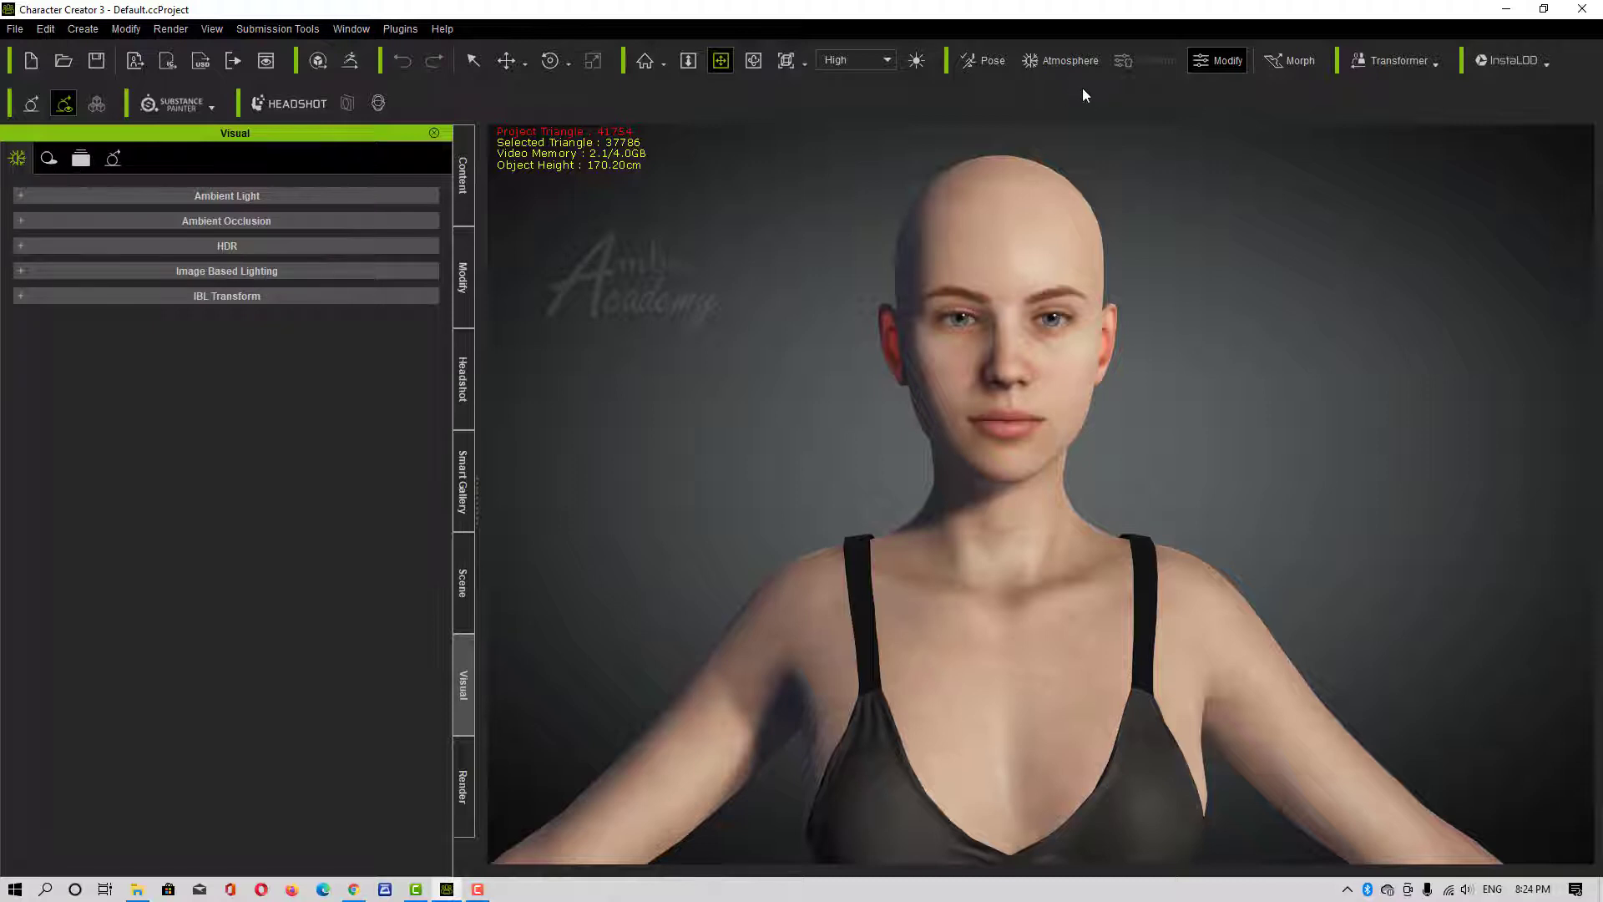
Browse the Atmosphere and IBL templates in the stage elements library
left_click(1062, 64)
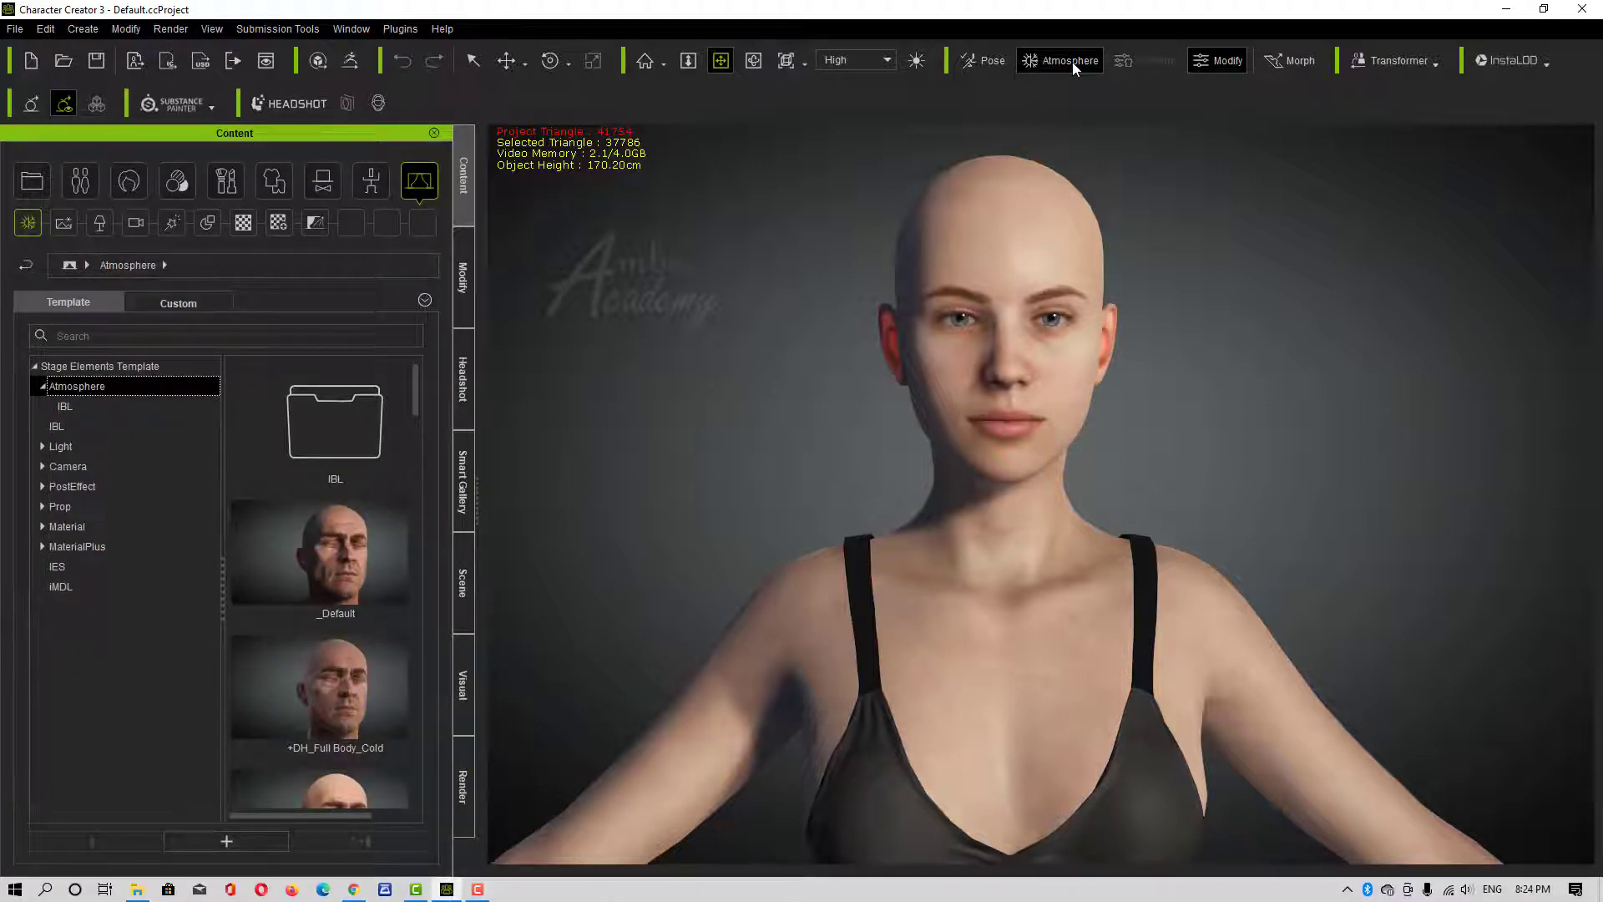
left_click(96, 408)
left_click(82, 428)
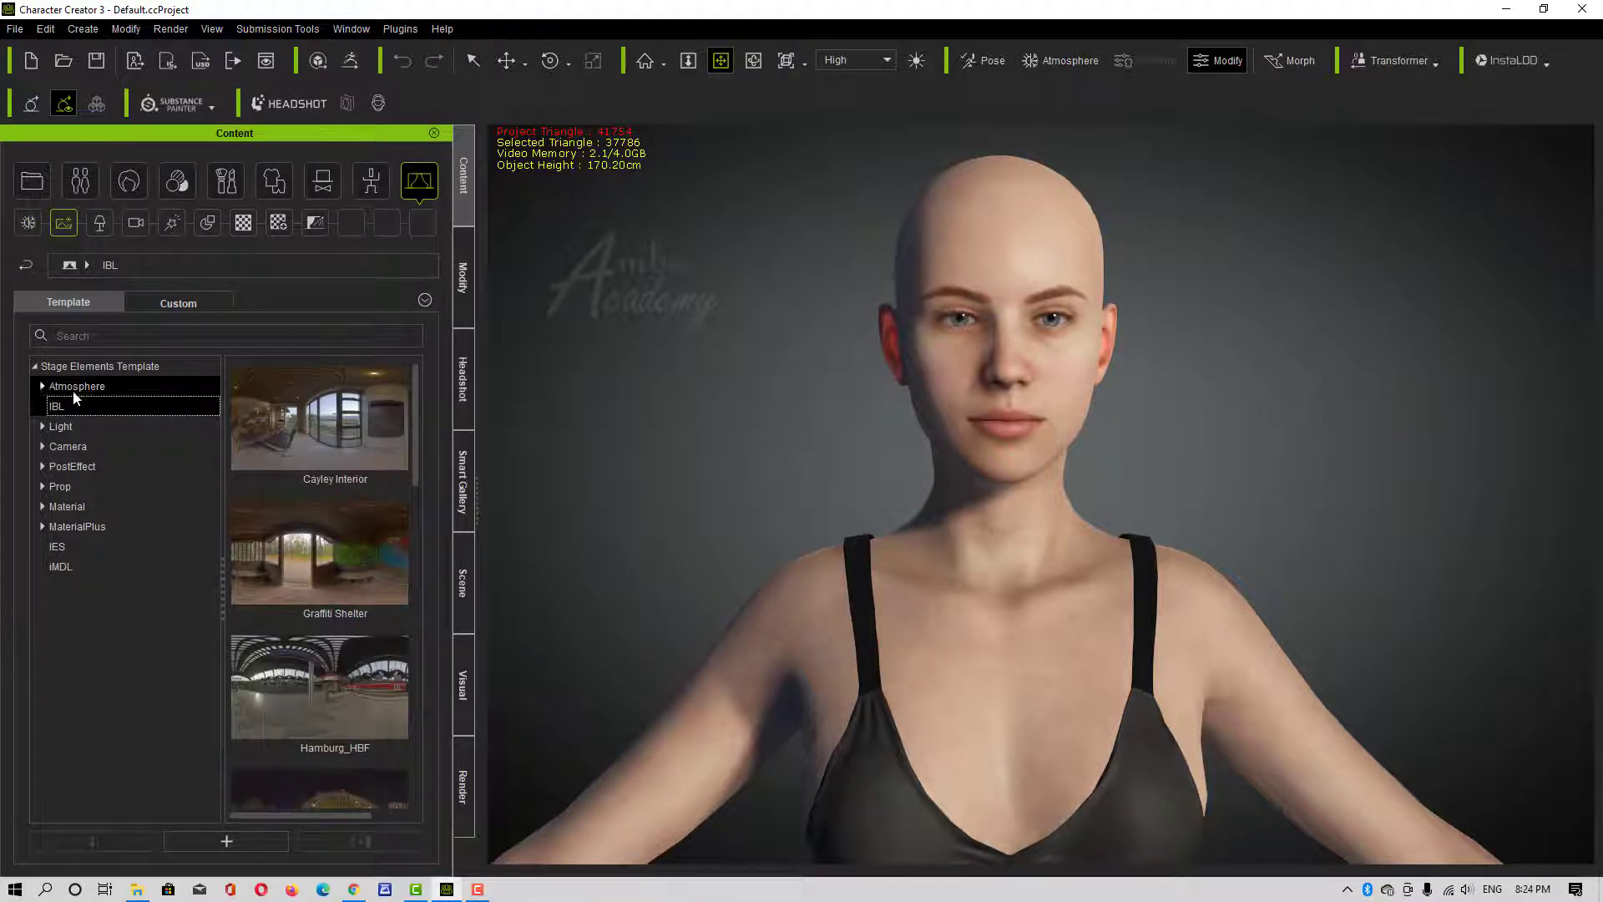
left_click(73, 388)
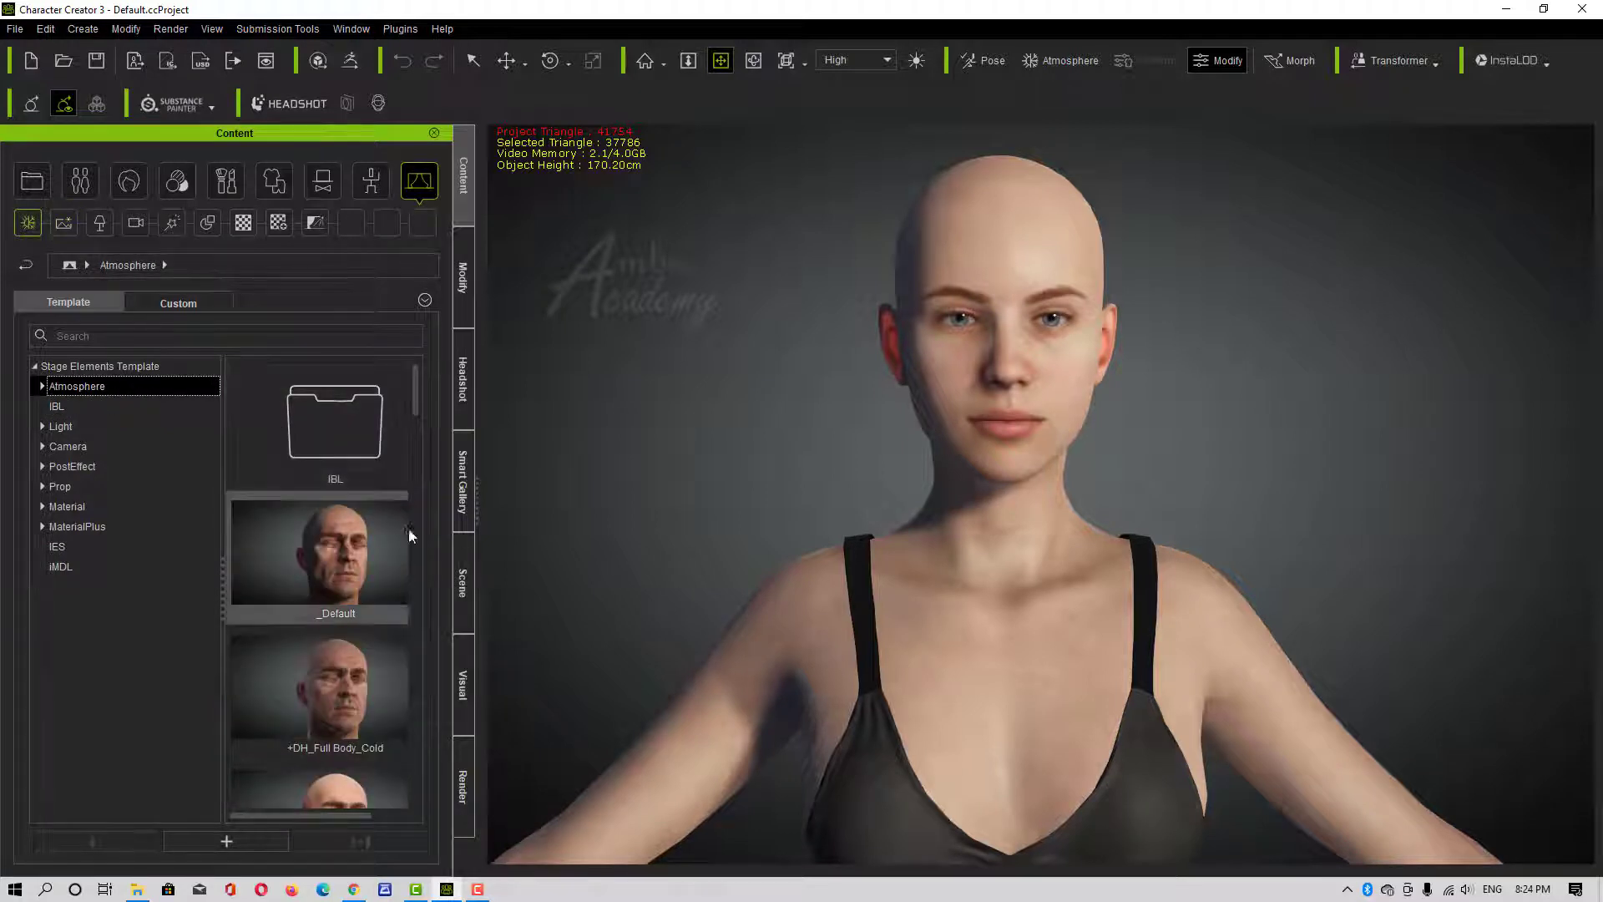
scroll(394, 614, "down", 10)
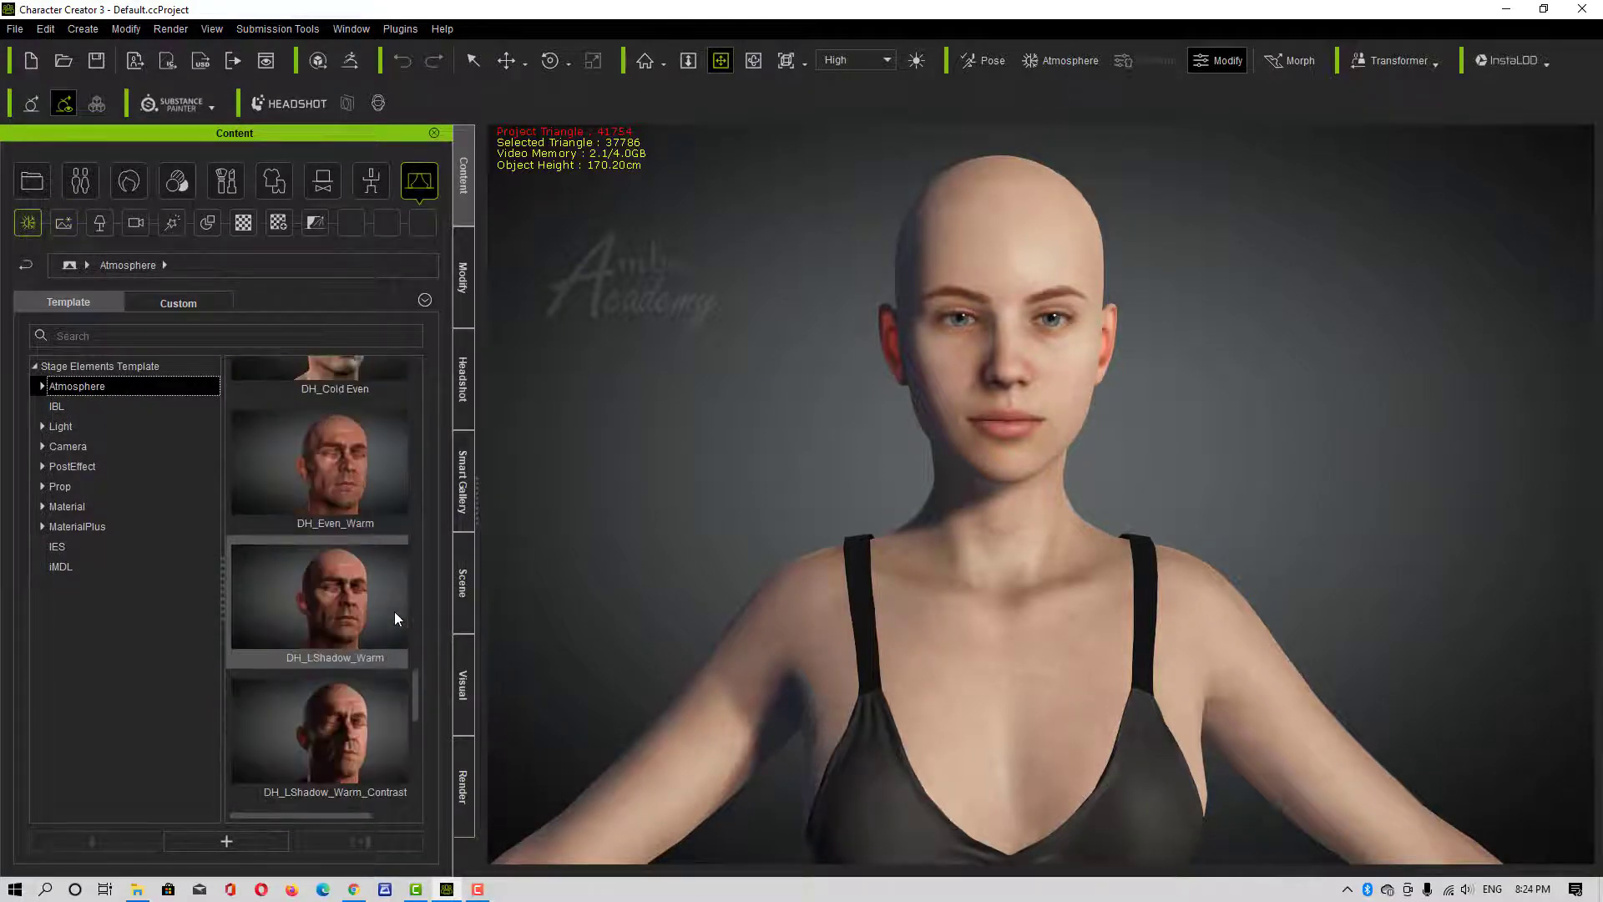
scroll(333, 558, "down", 4)
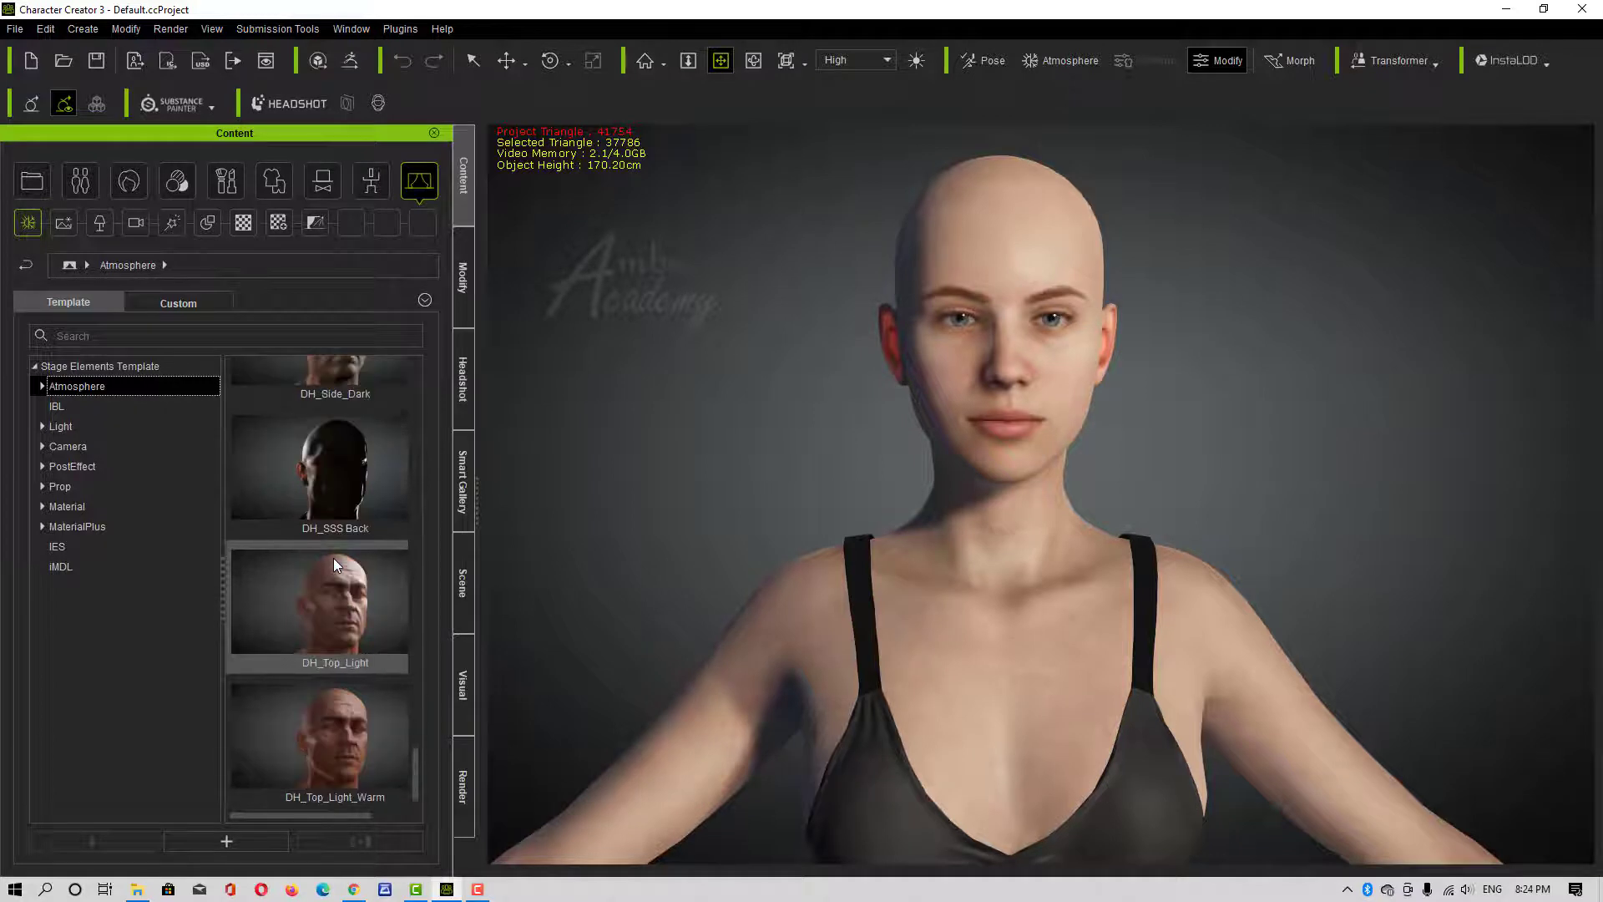
scroll(333, 557, "up", 14)
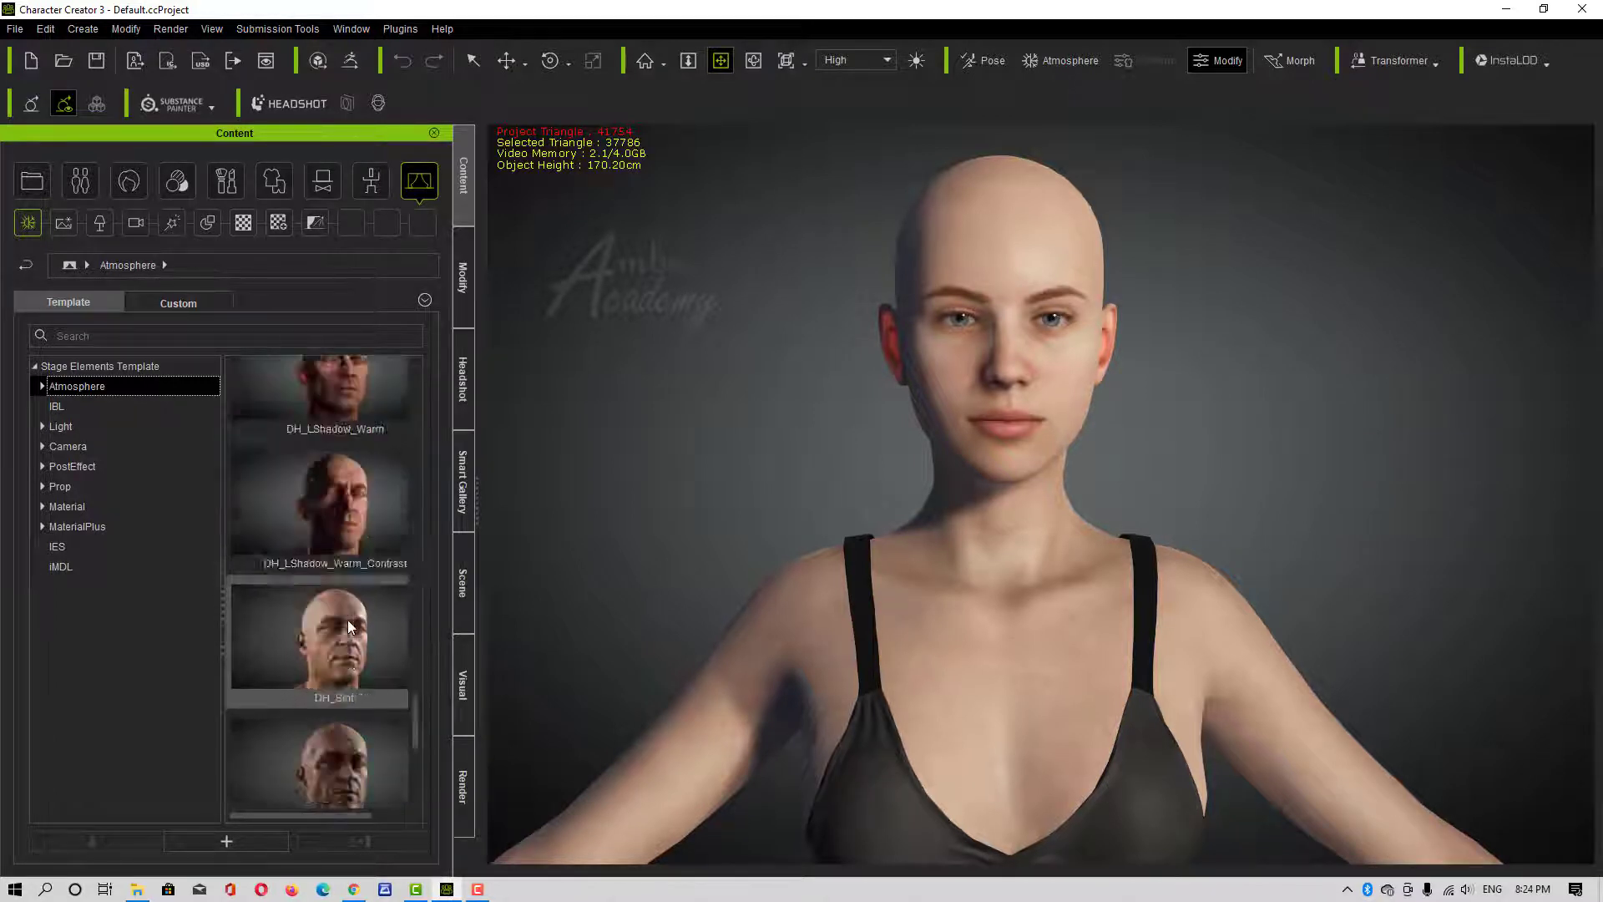
left_click(1064, 67)
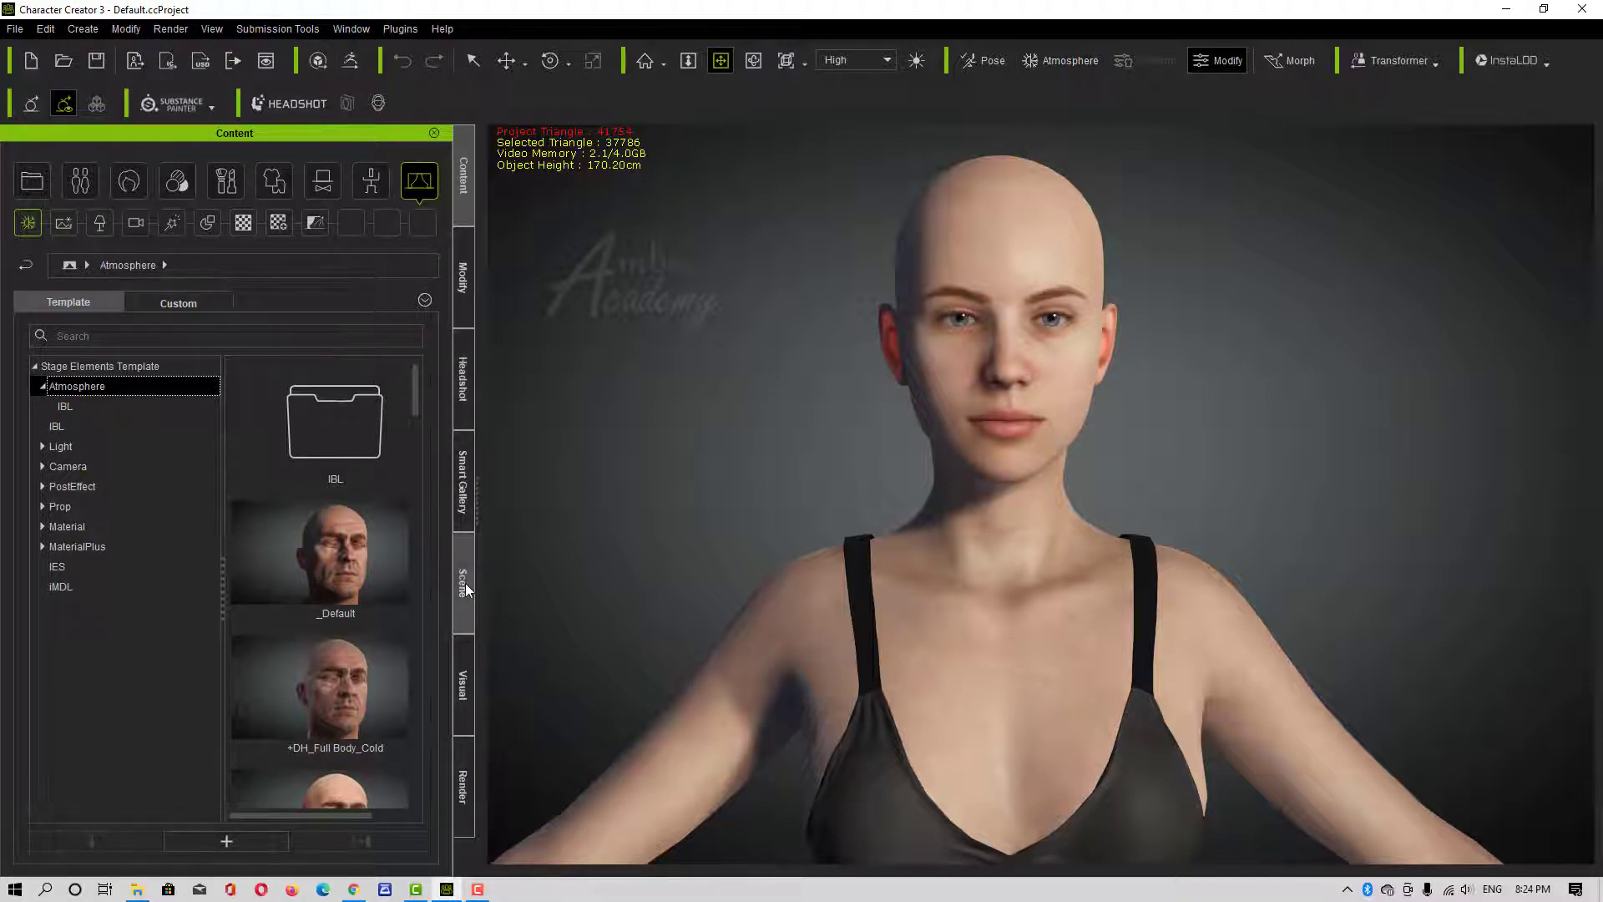
Return to the visual atmosphere settings and expand Ambient Light and Ambient Occlusion
left_click(462, 685)
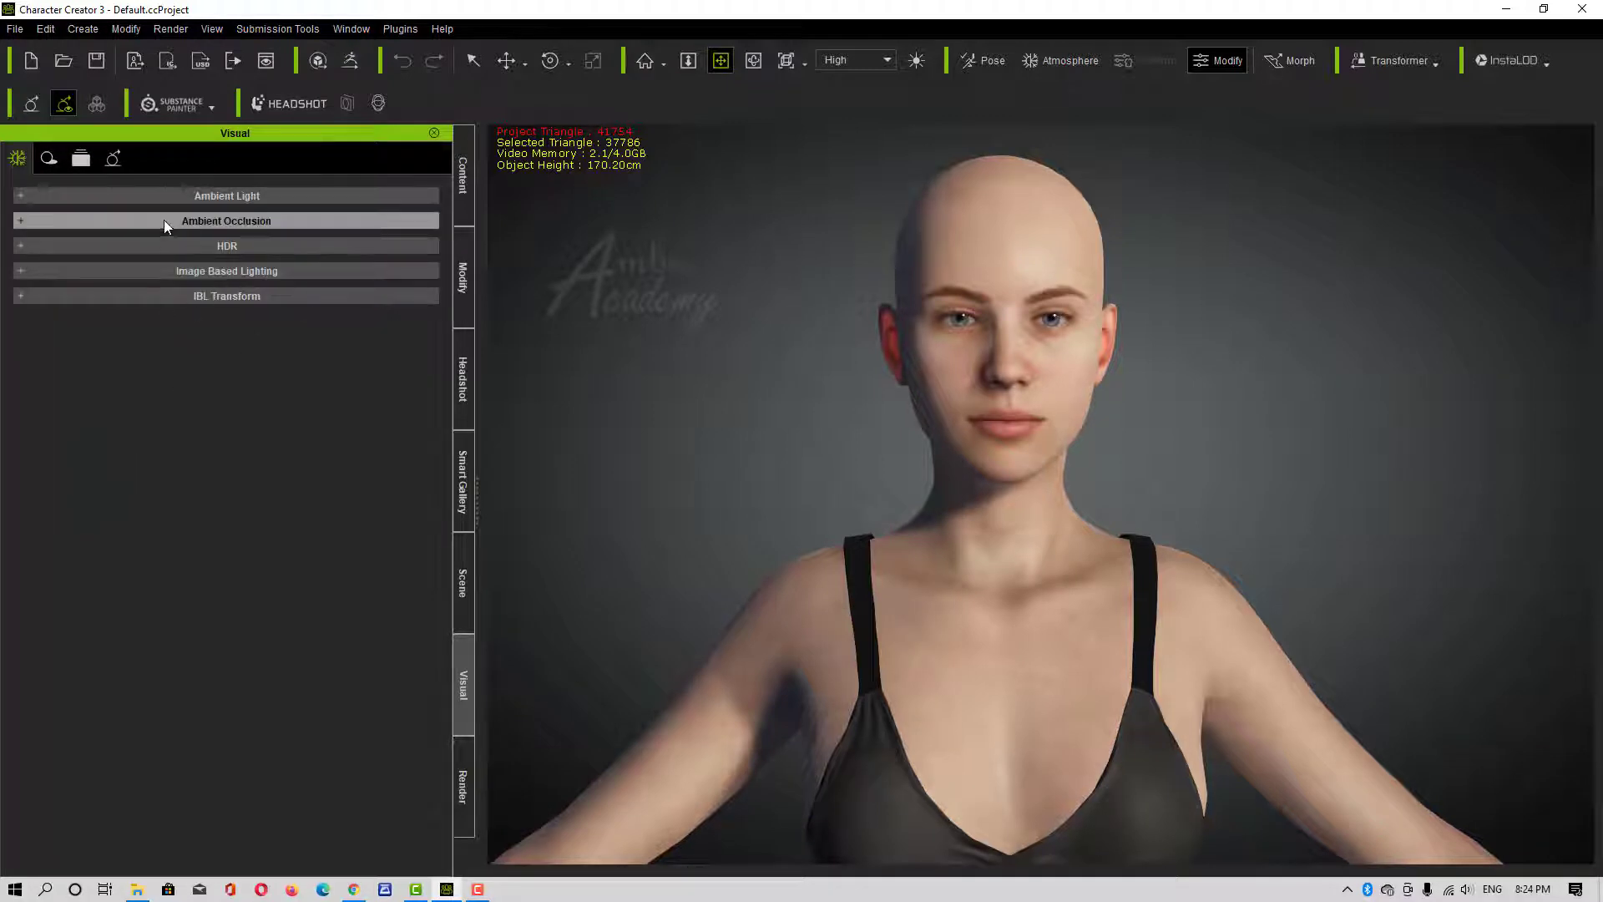
left_click(58, 199)
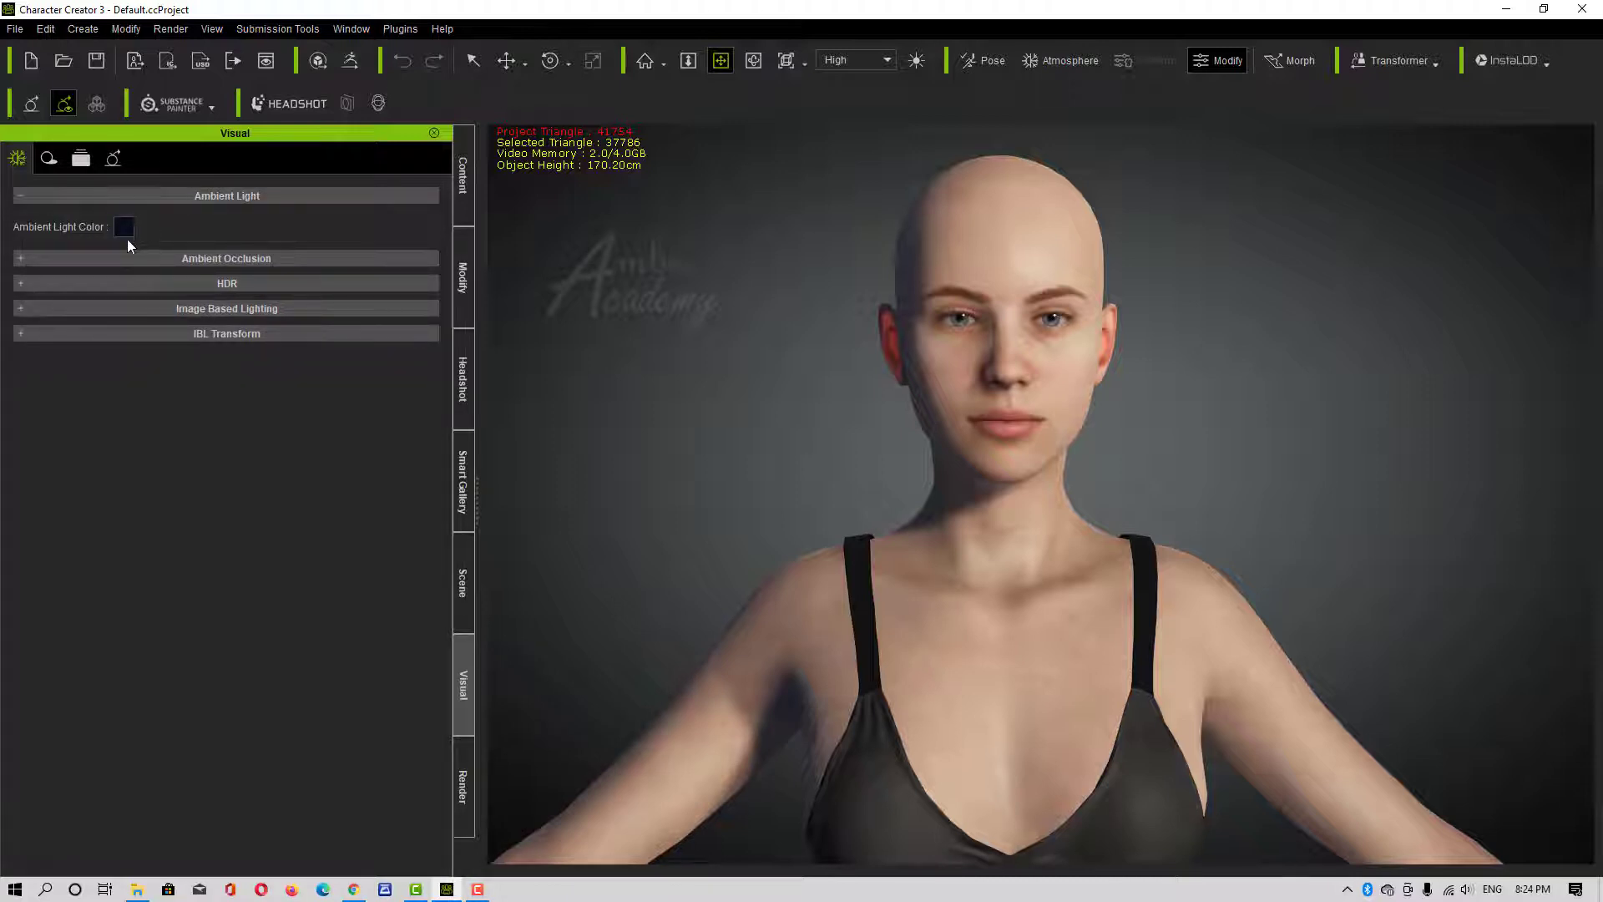
left_click(34, 258)
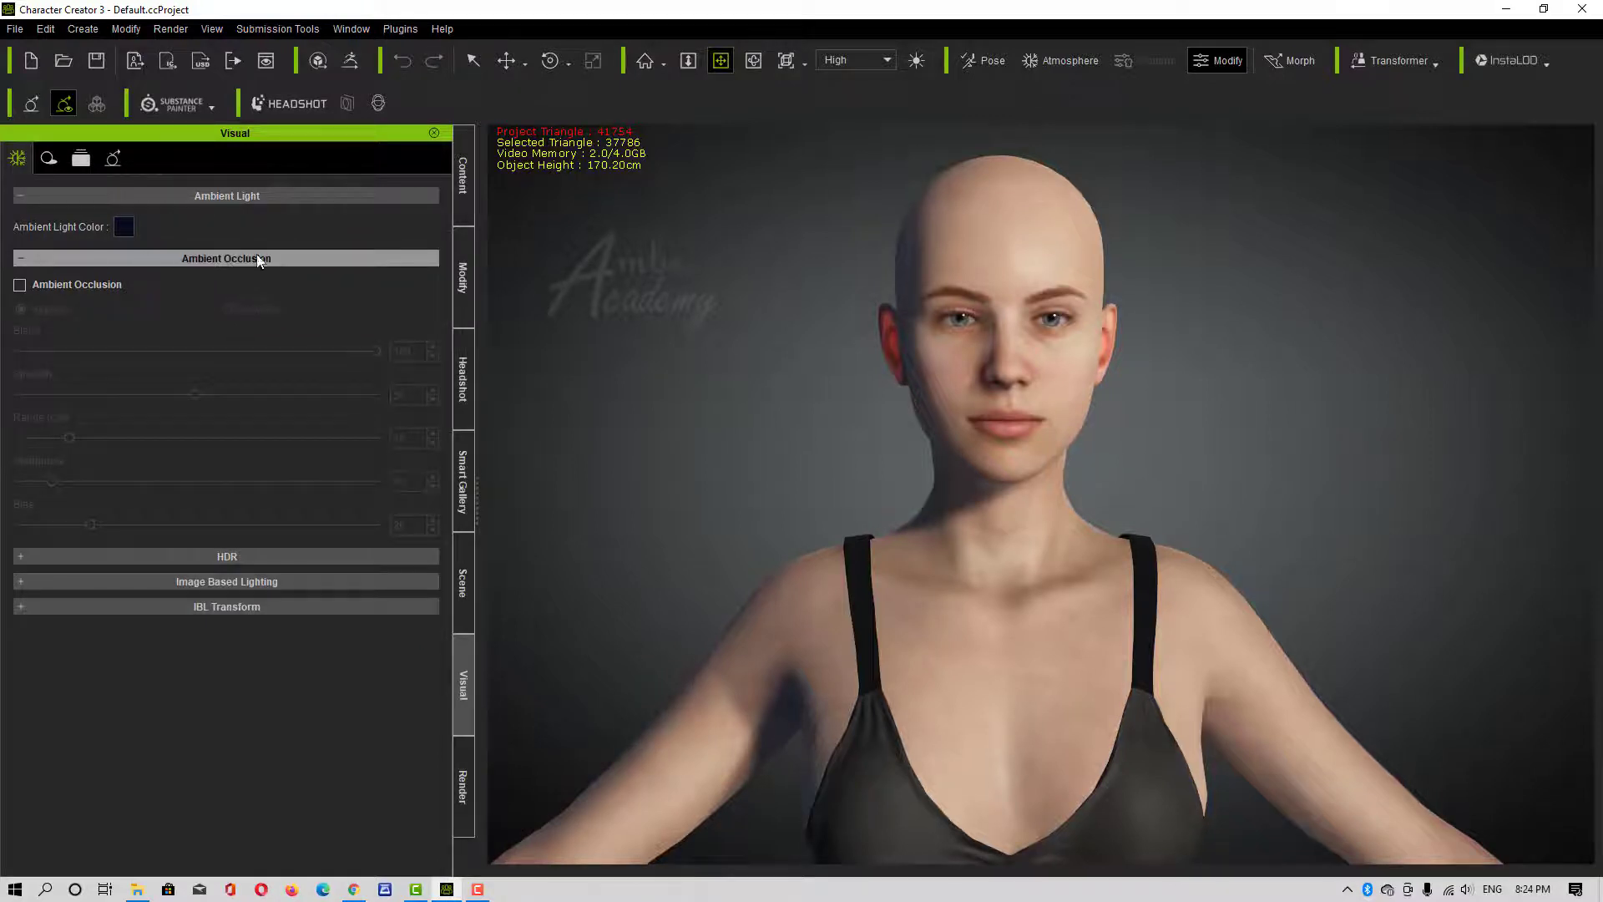
Try red, light blue #55aaff and cyan #55ffff as the ambient light color, and discard the change
left_click(124, 226)
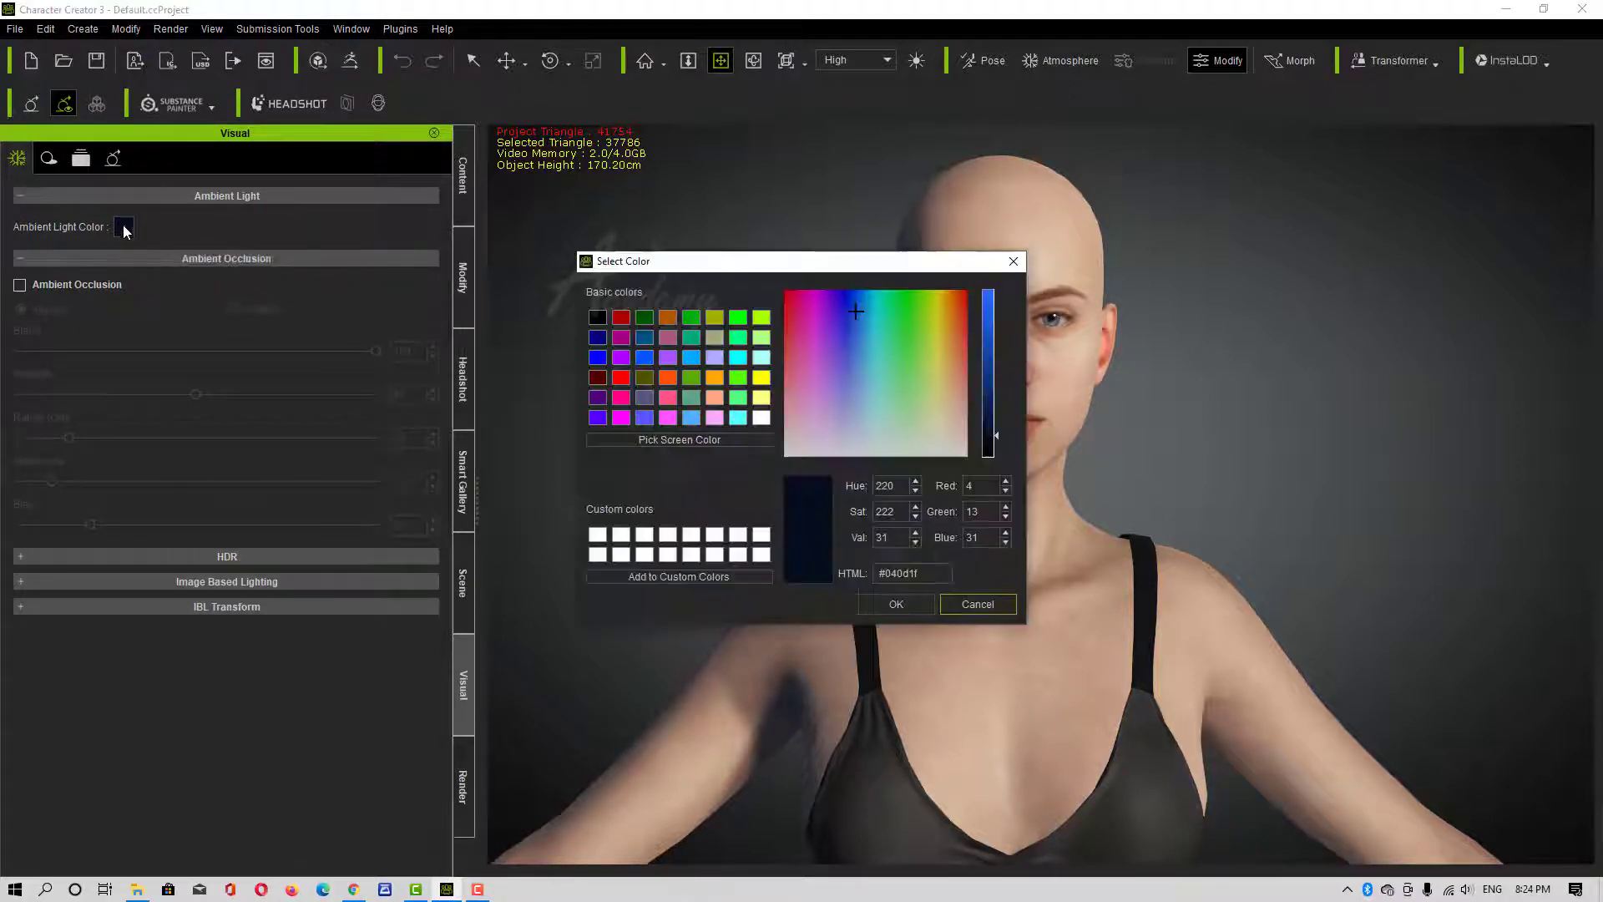
left_click(620, 317)
left_click_drag(789, 264, 1356, 232)
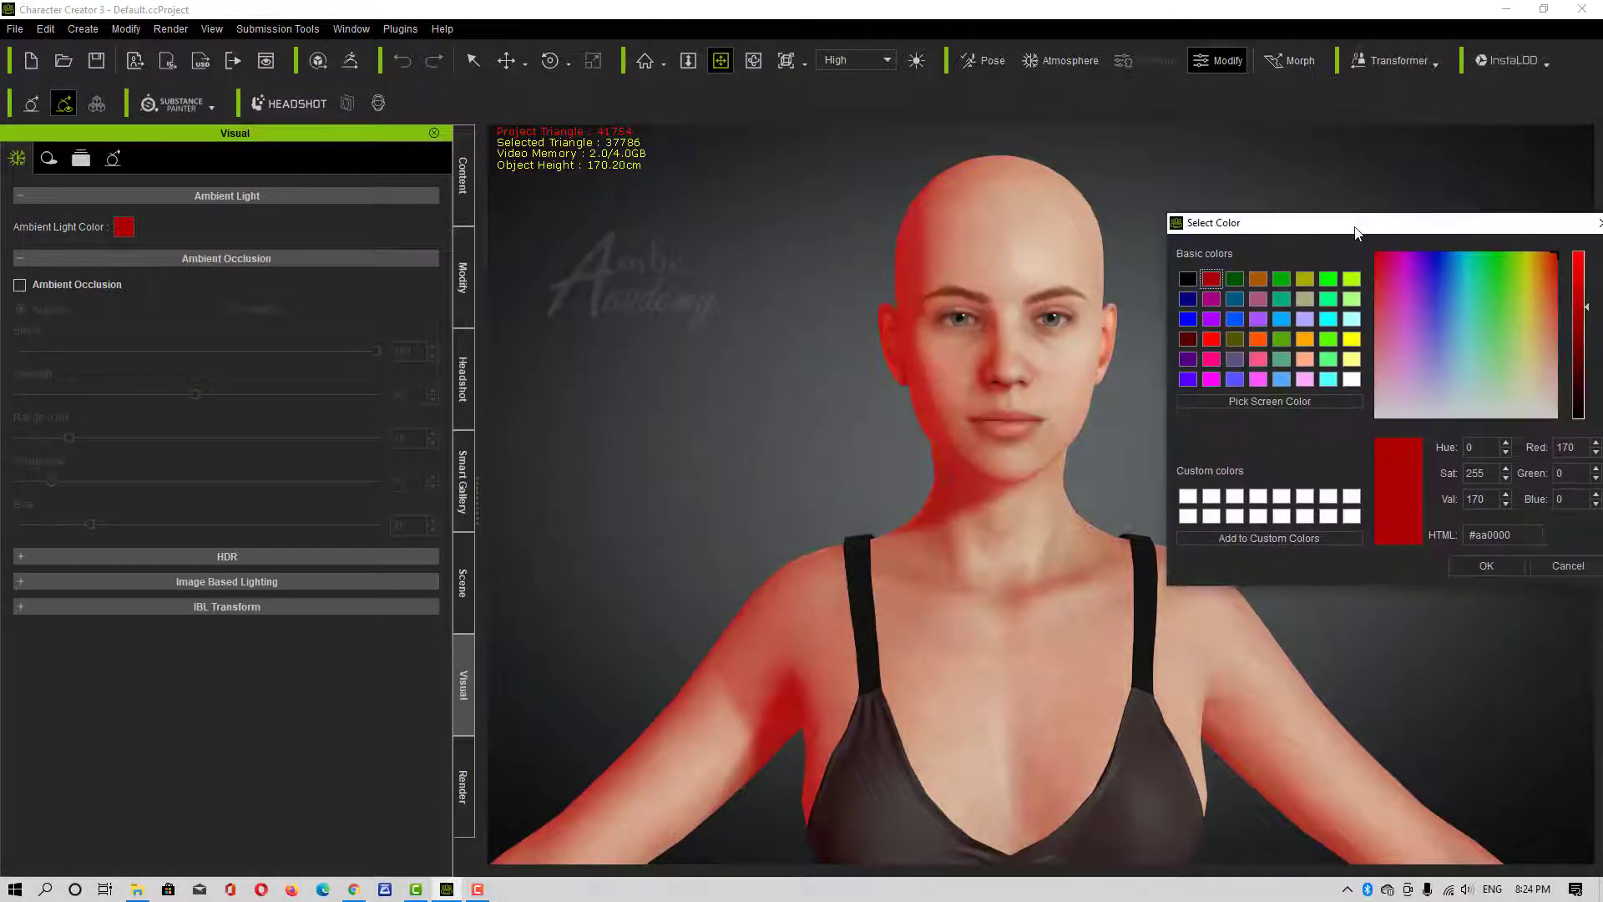
left_click(1264, 359)
left_click(1283, 380)
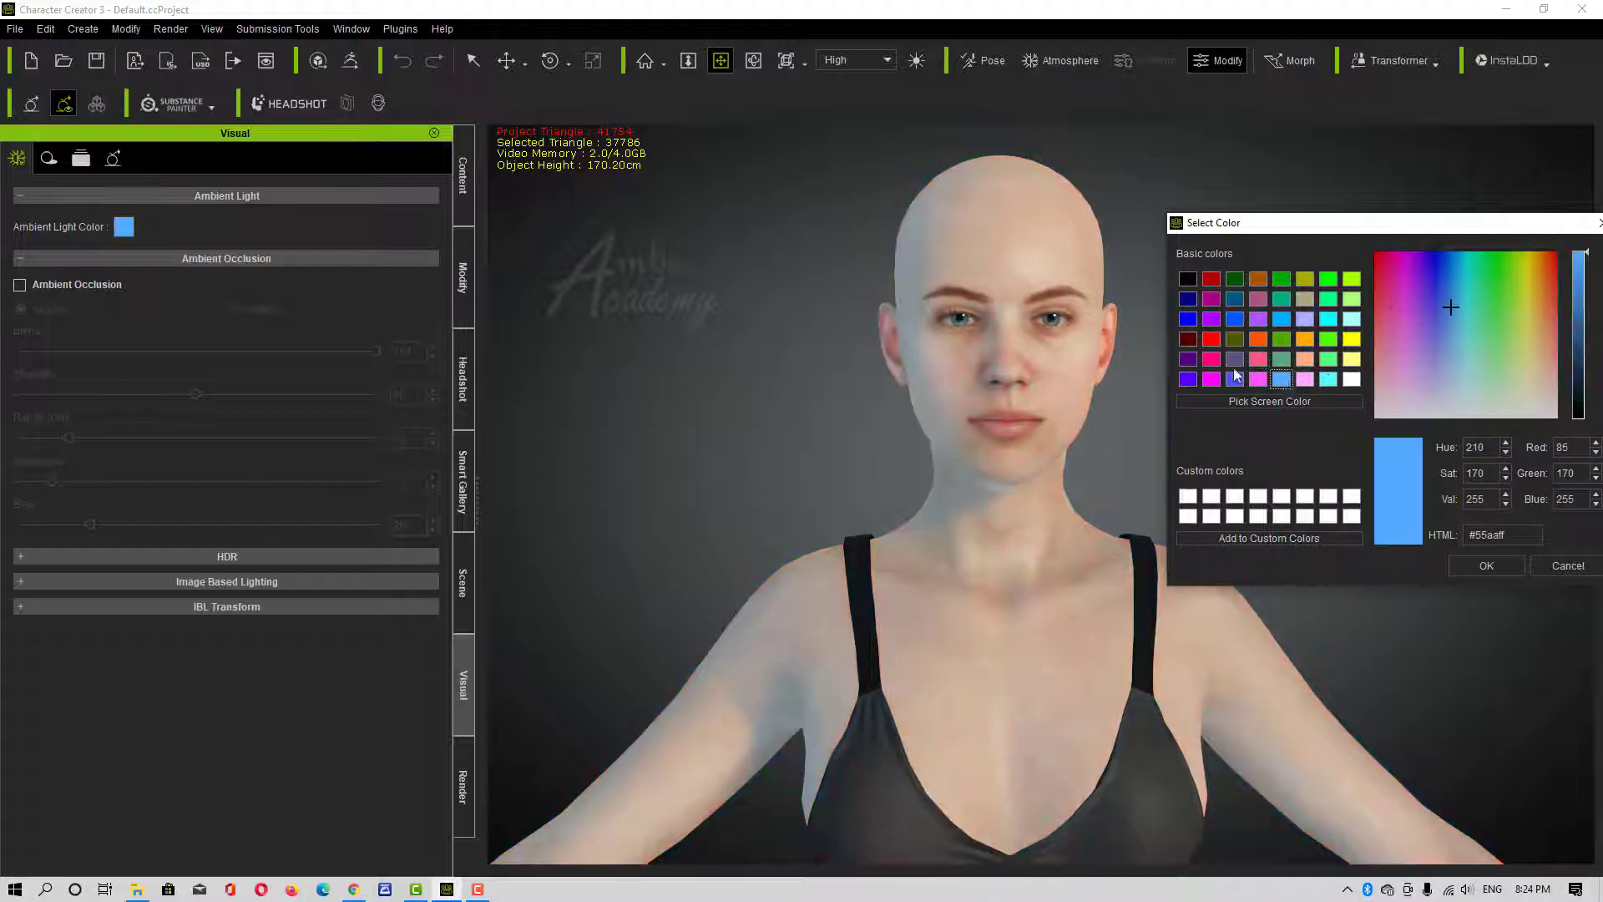
left_click(1307, 380)
left_click(1328, 379)
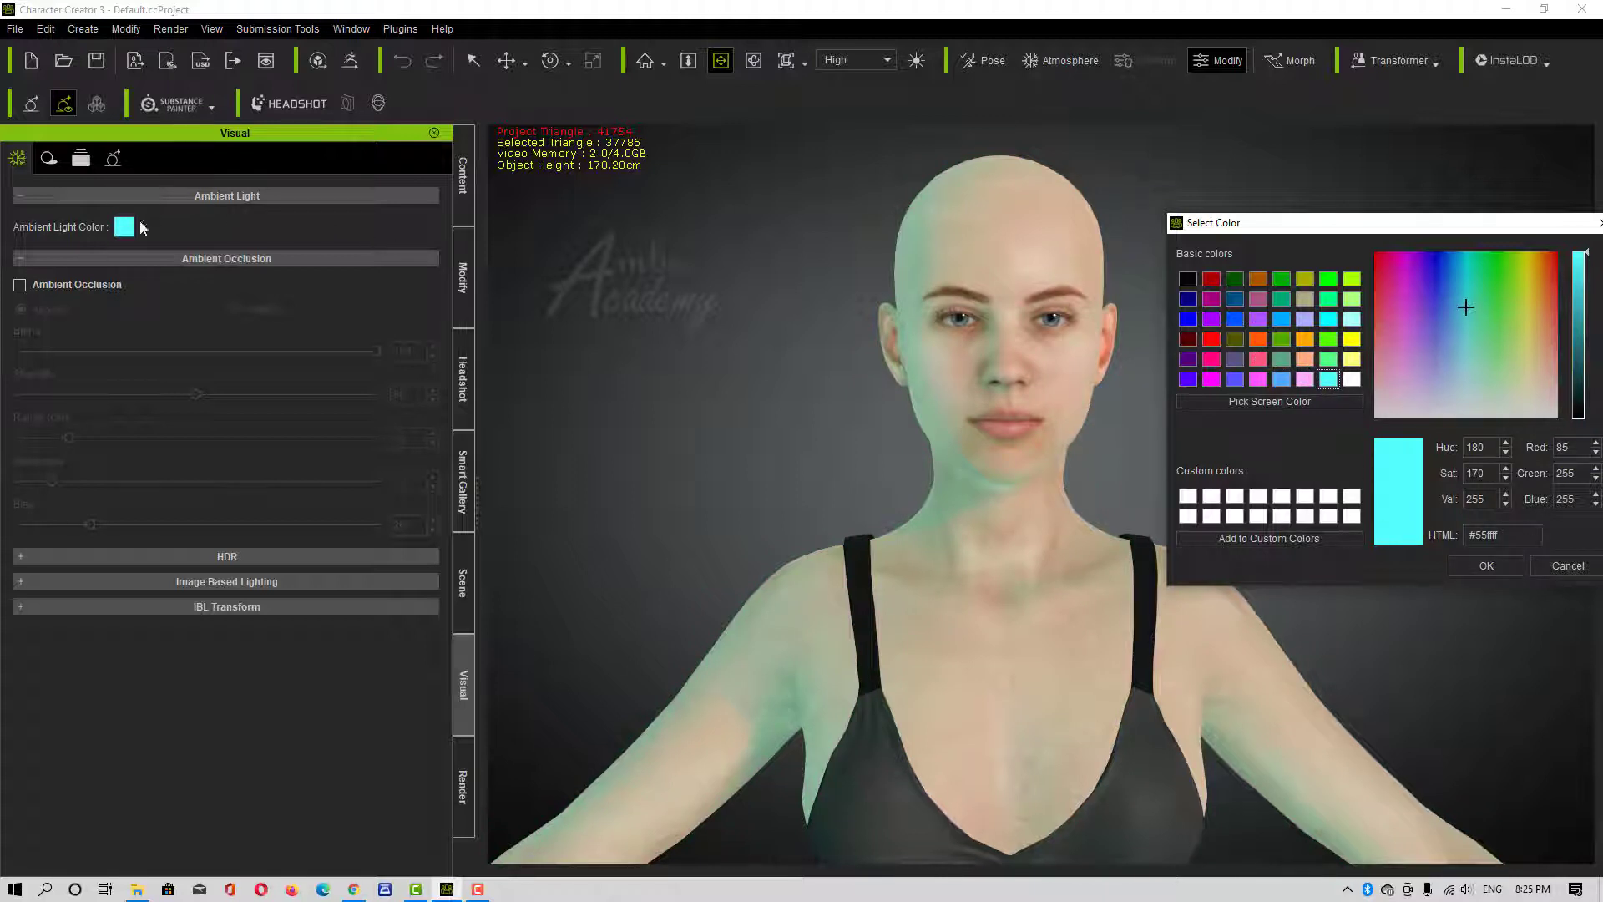
left_click(1566, 566)
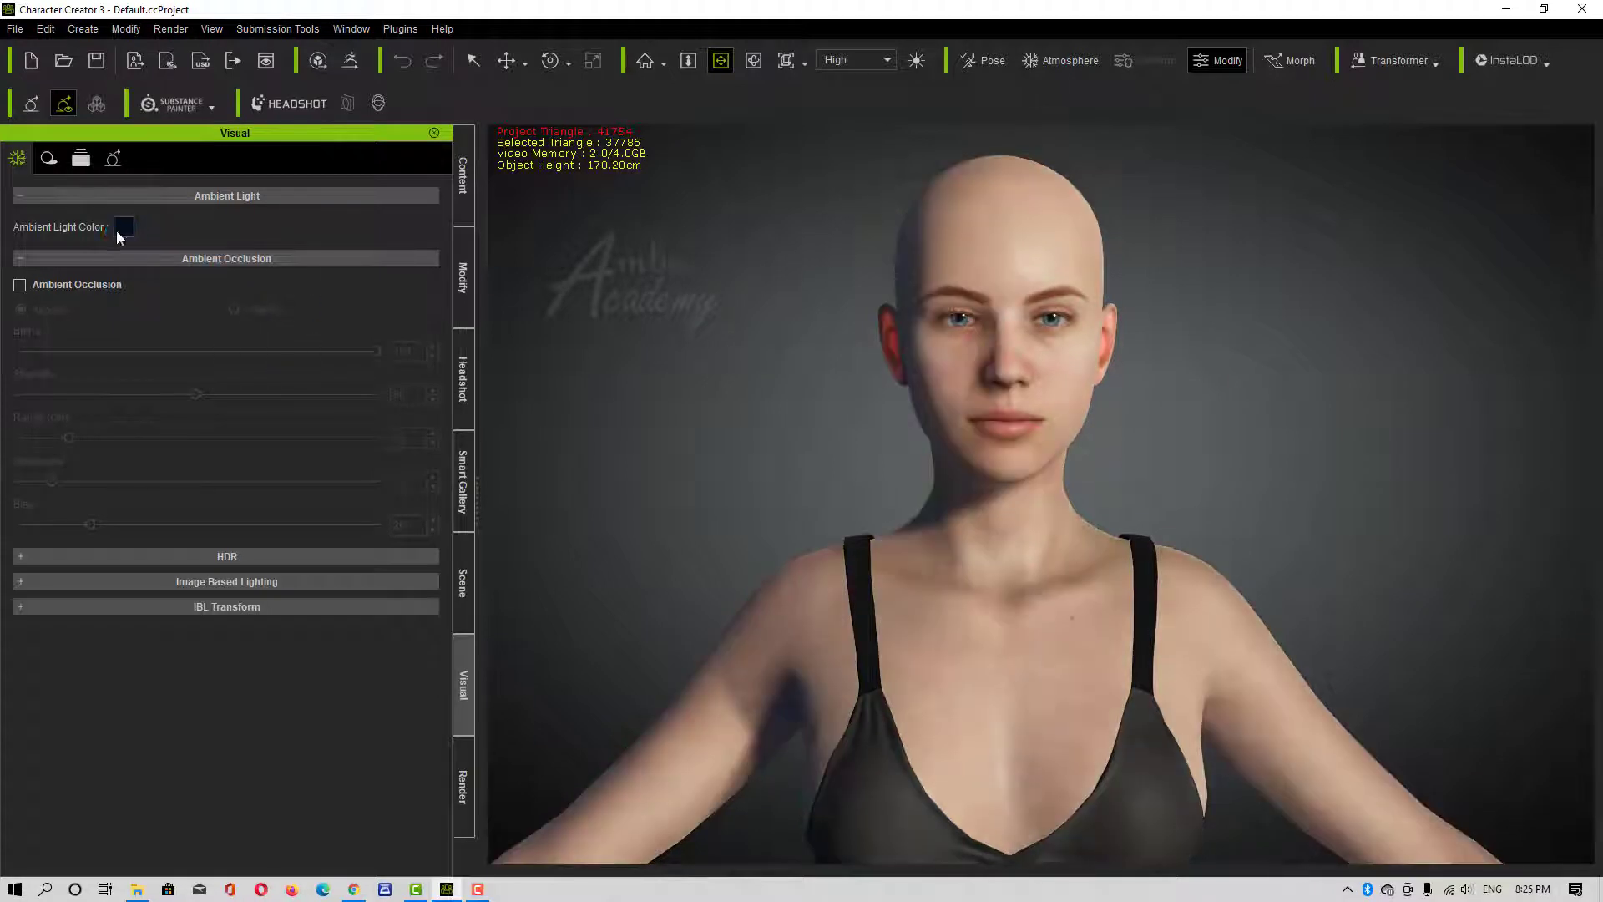
Set the ambient light color to cyan #55ffff
left_click(123, 227)
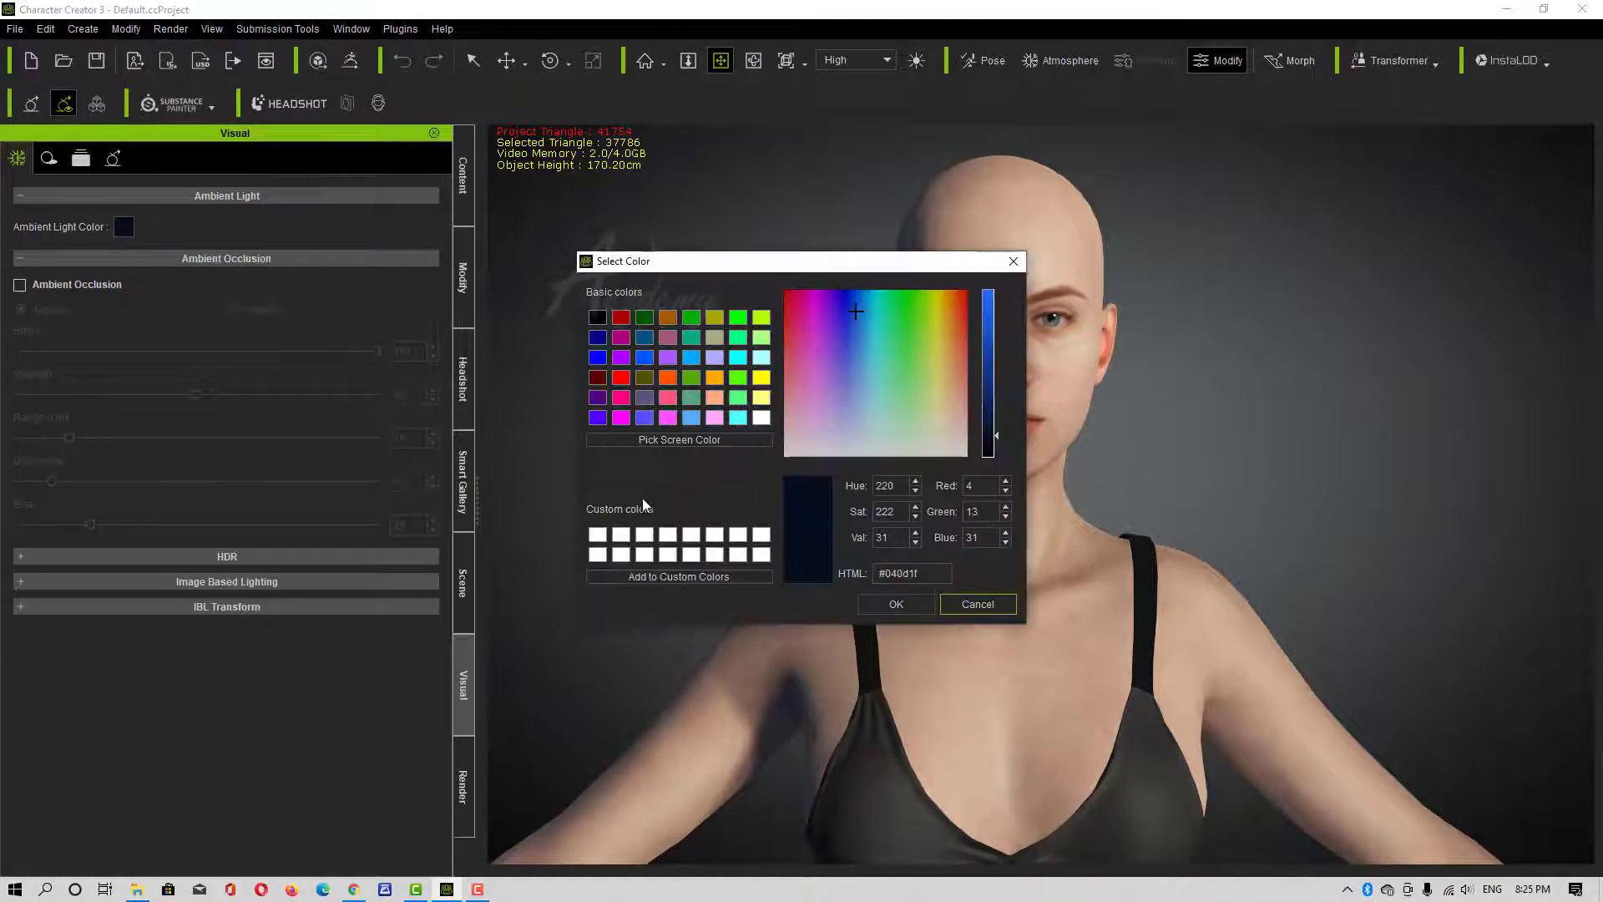
left_click(738, 418)
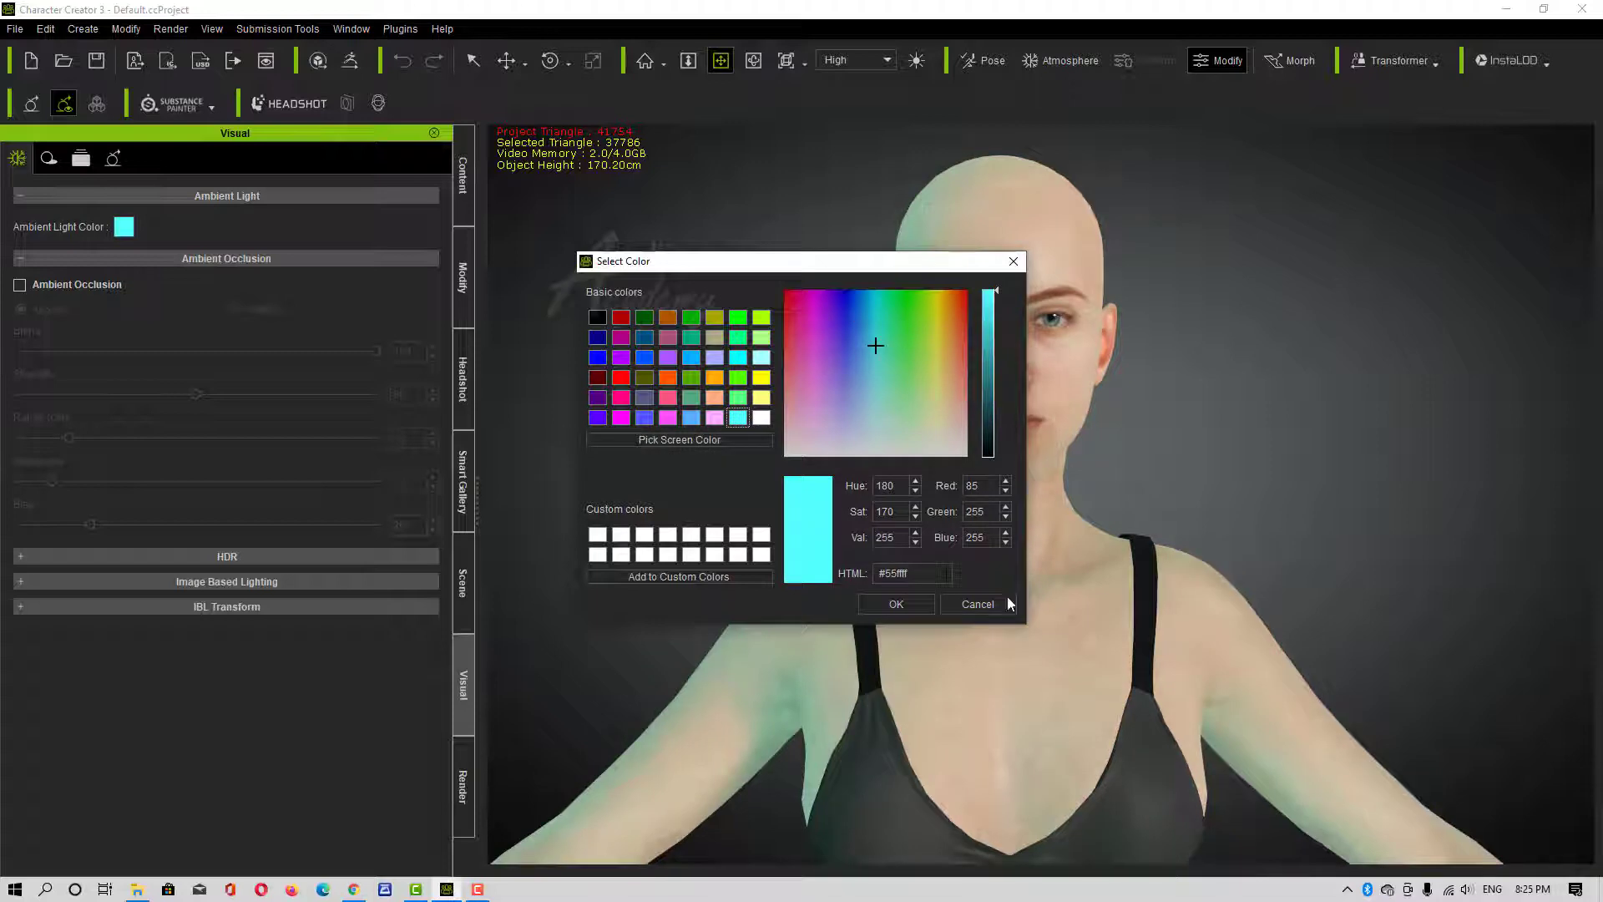
left_click(929, 599)
right_click_drag(1148, 529, 1228, 529)
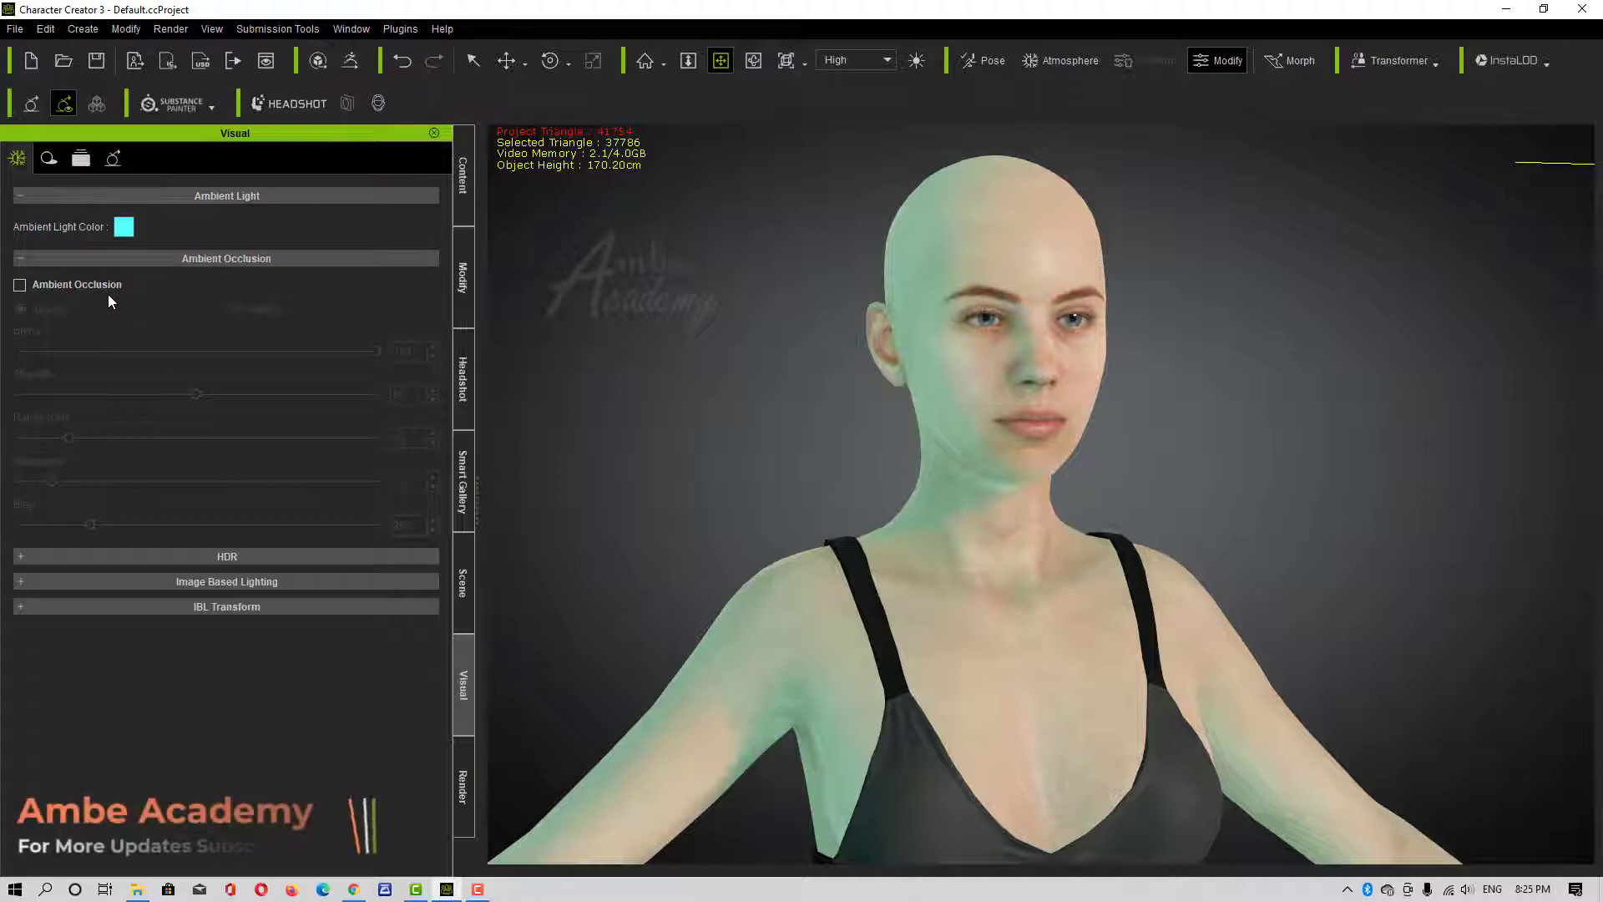
Enable Ambient Occlusion and reduce its Blend to 65
left_click(69, 284)
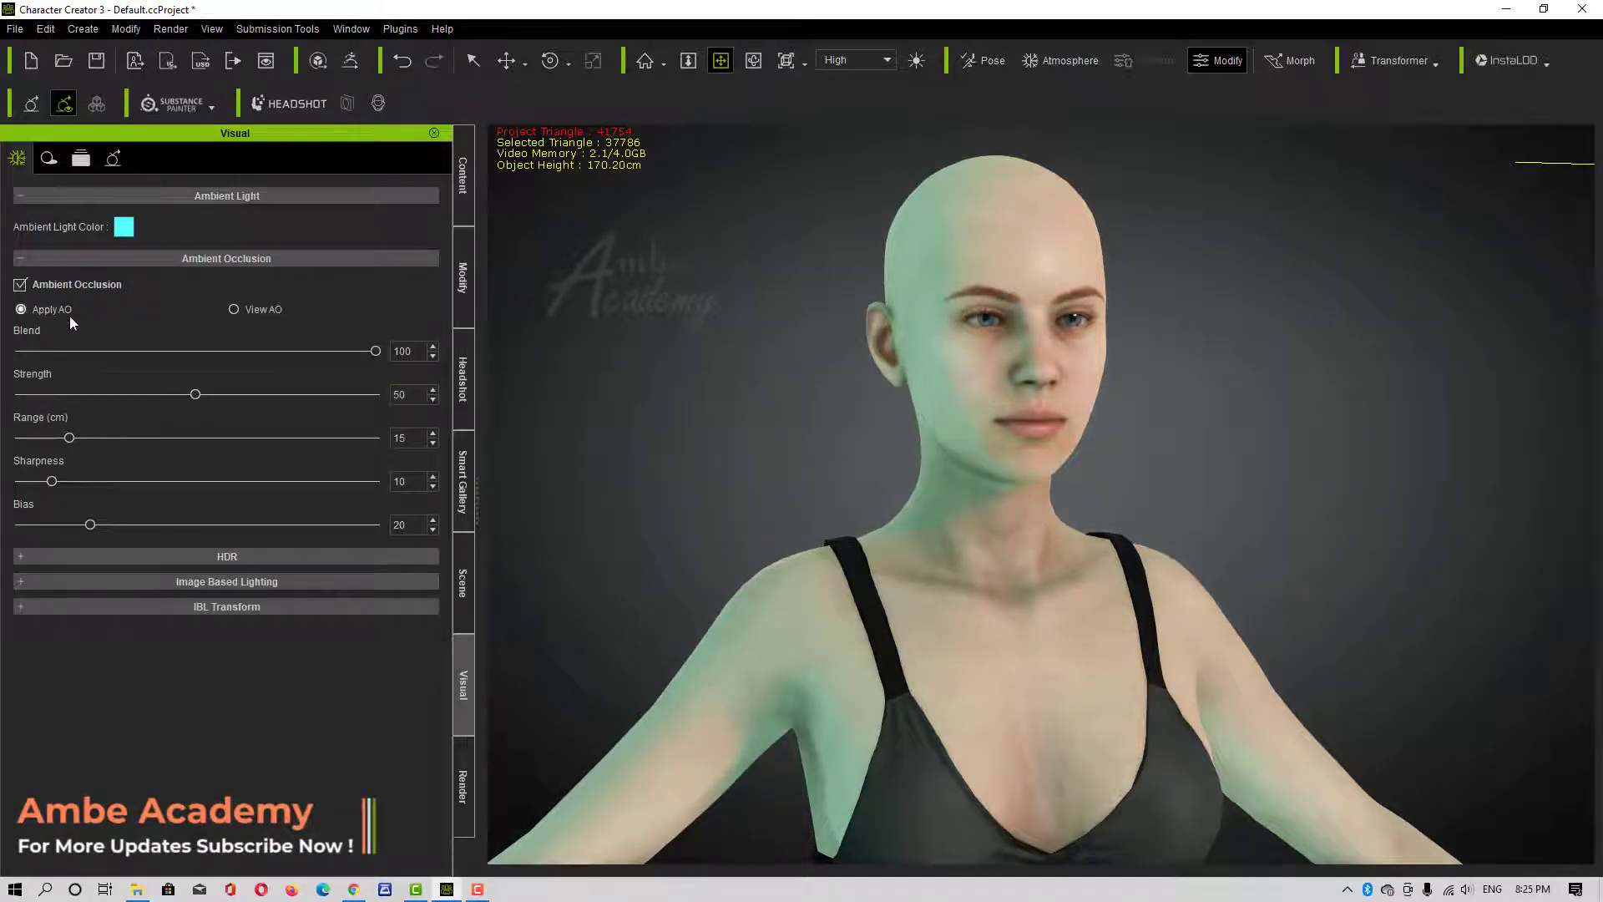
right_click_drag(1032, 550, 909, 555)
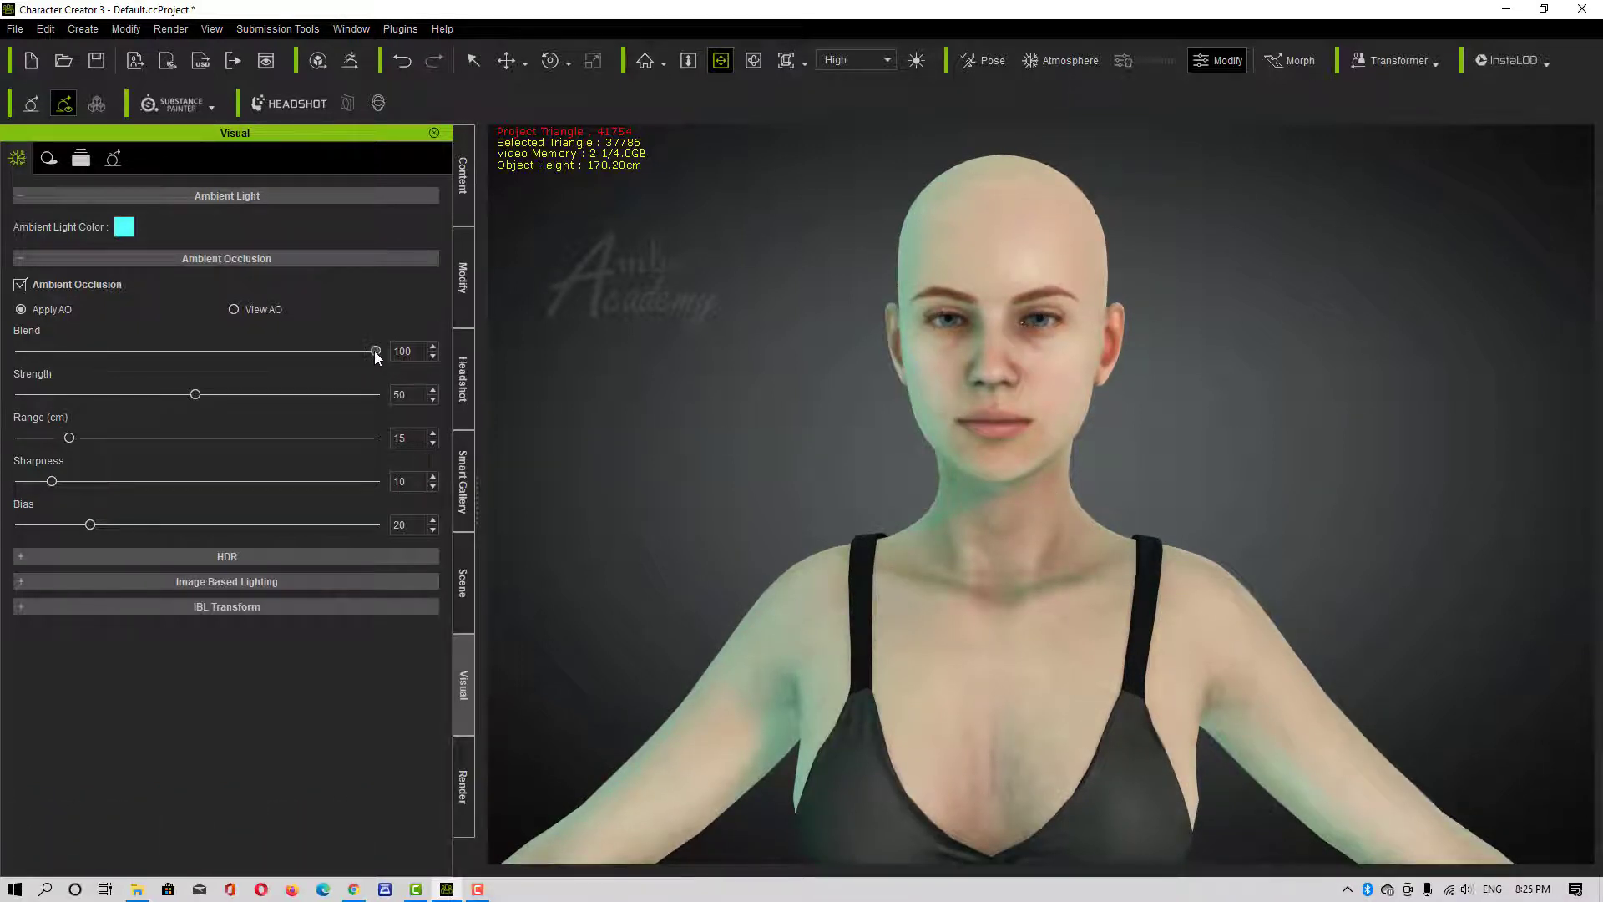
mouse_move(375, 351)
left_mouse_down()
mouse_move(57, 354)
mouse_move(189, 368)
mouse_move(336, 355)
left_mouse_up()
scroll(847, 350, "up", 6)
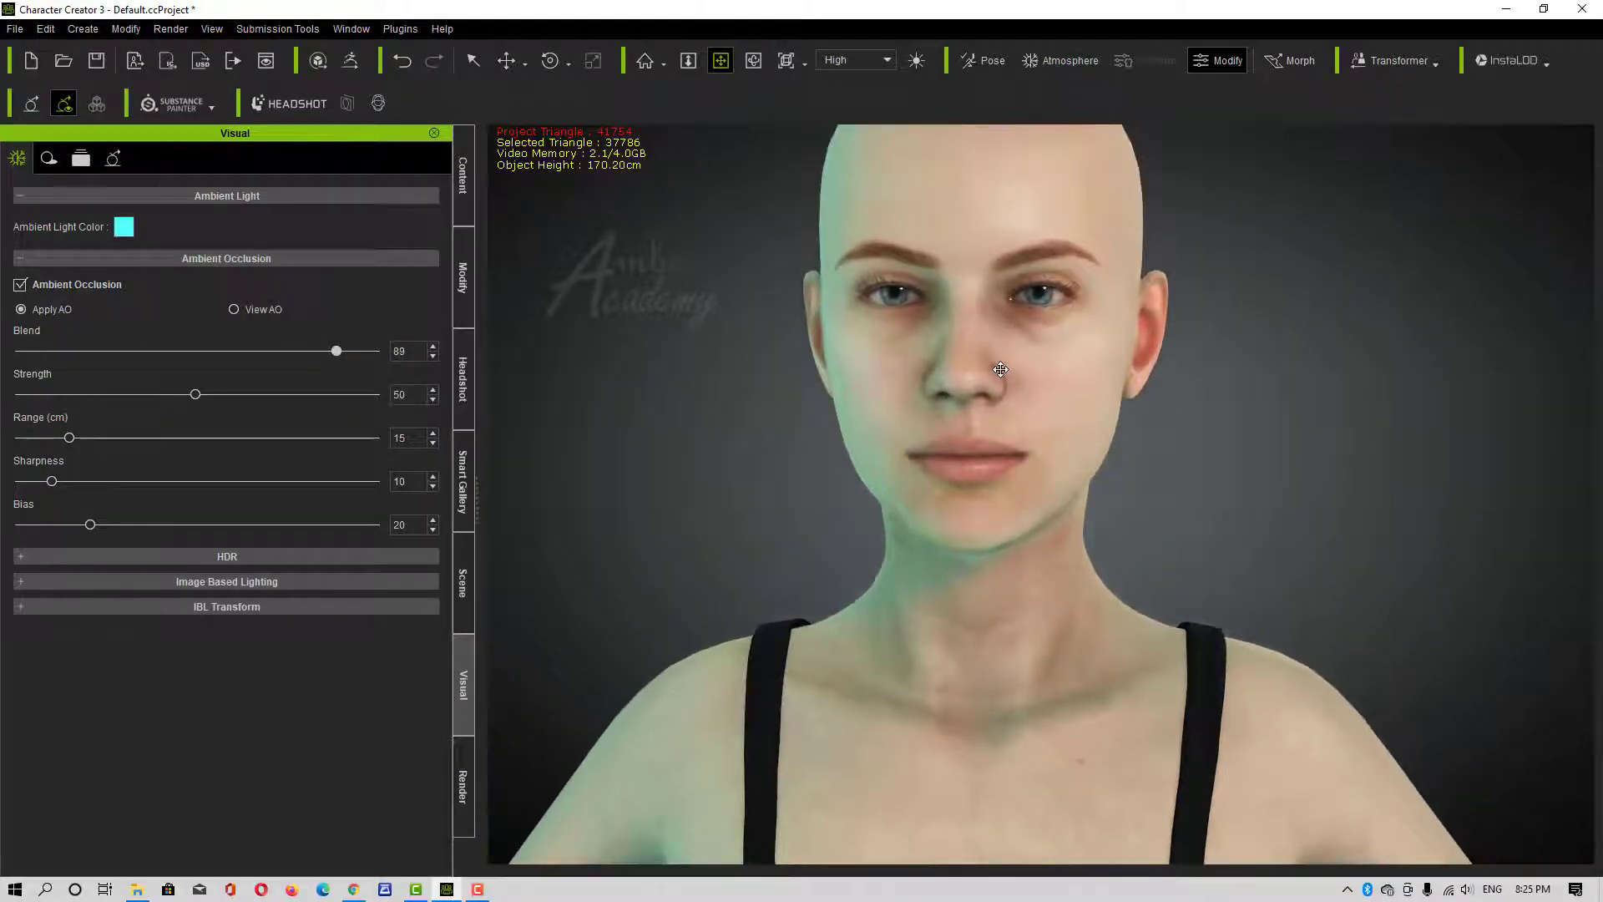
middle_click_drag(997, 411, 968, 504)
mouse_move(337, 350)
left_mouse_down()
mouse_move(377, 353)
mouse_move(59, 354)
mouse_move(378, 383)
mouse_move(261, 387)
left_mouse_up()
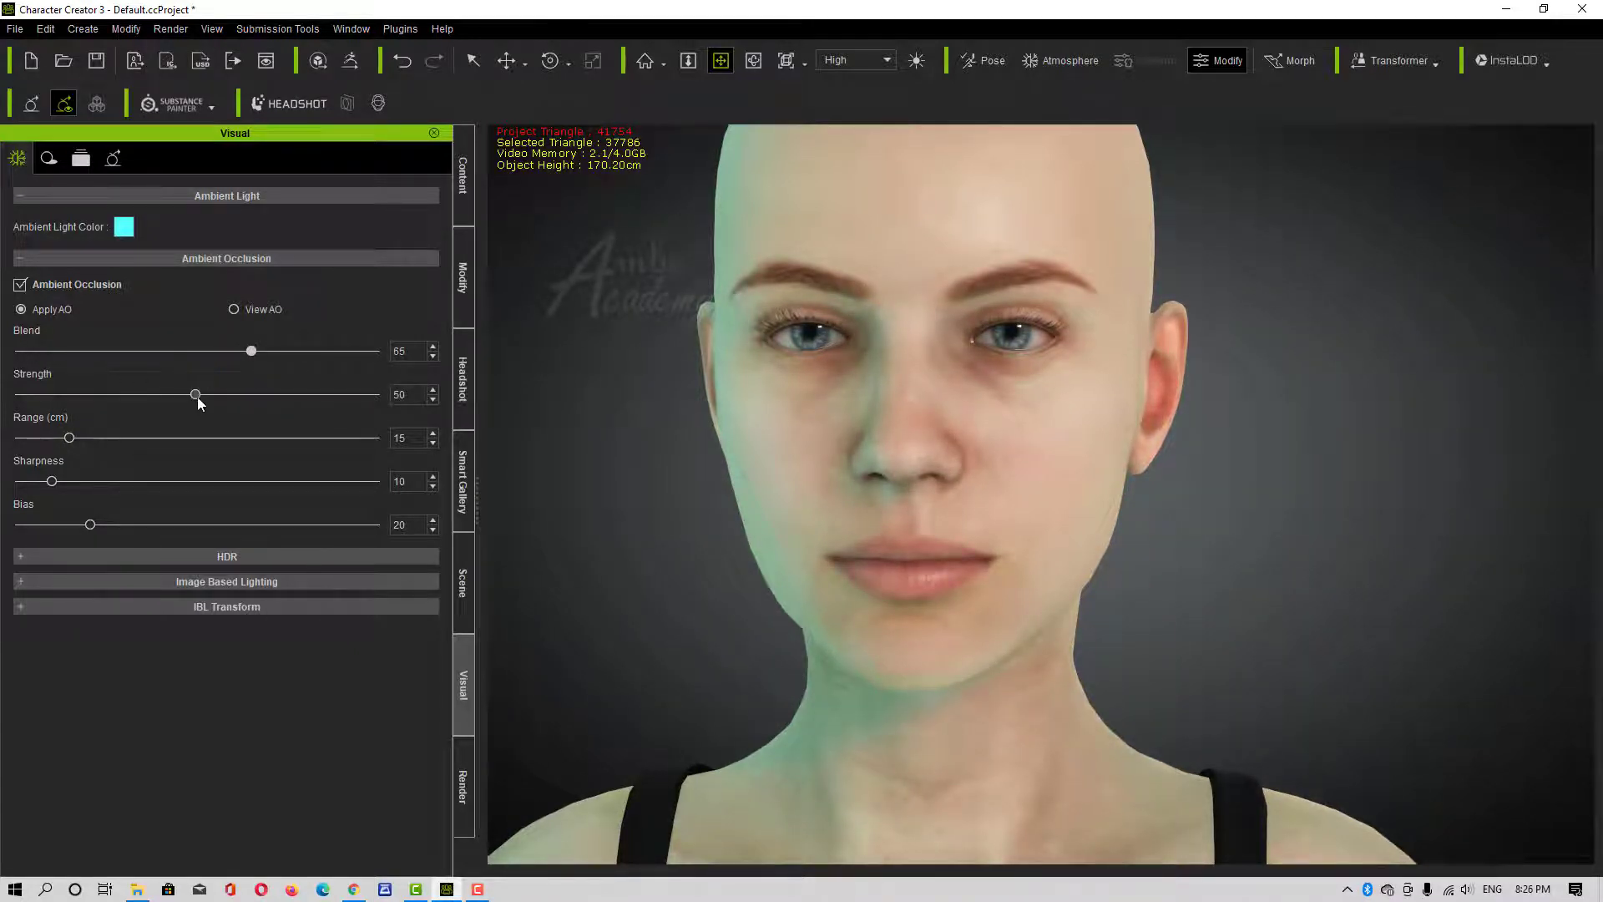
Set the ambient occlusion Strength to 46, Range to 49 cm, Sharpness to 28 and Bias to 41
mouse_move(197, 397)
left_mouse_down()
mouse_move(80, 398)
mouse_move(340, 421)
mouse_move(177, 410)
left_mouse_up()
mouse_move(68, 439)
left_mouse_down()
mouse_move(334, 450)
mouse_move(57, 432)
mouse_move(261, 462)
mouse_move(192, 444)
left_mouse_up()
mouse_move(51, 482)
left_mouse_down()
mouse_move(164, 482)
mouse_move(318, 546)
left_mouse_up()
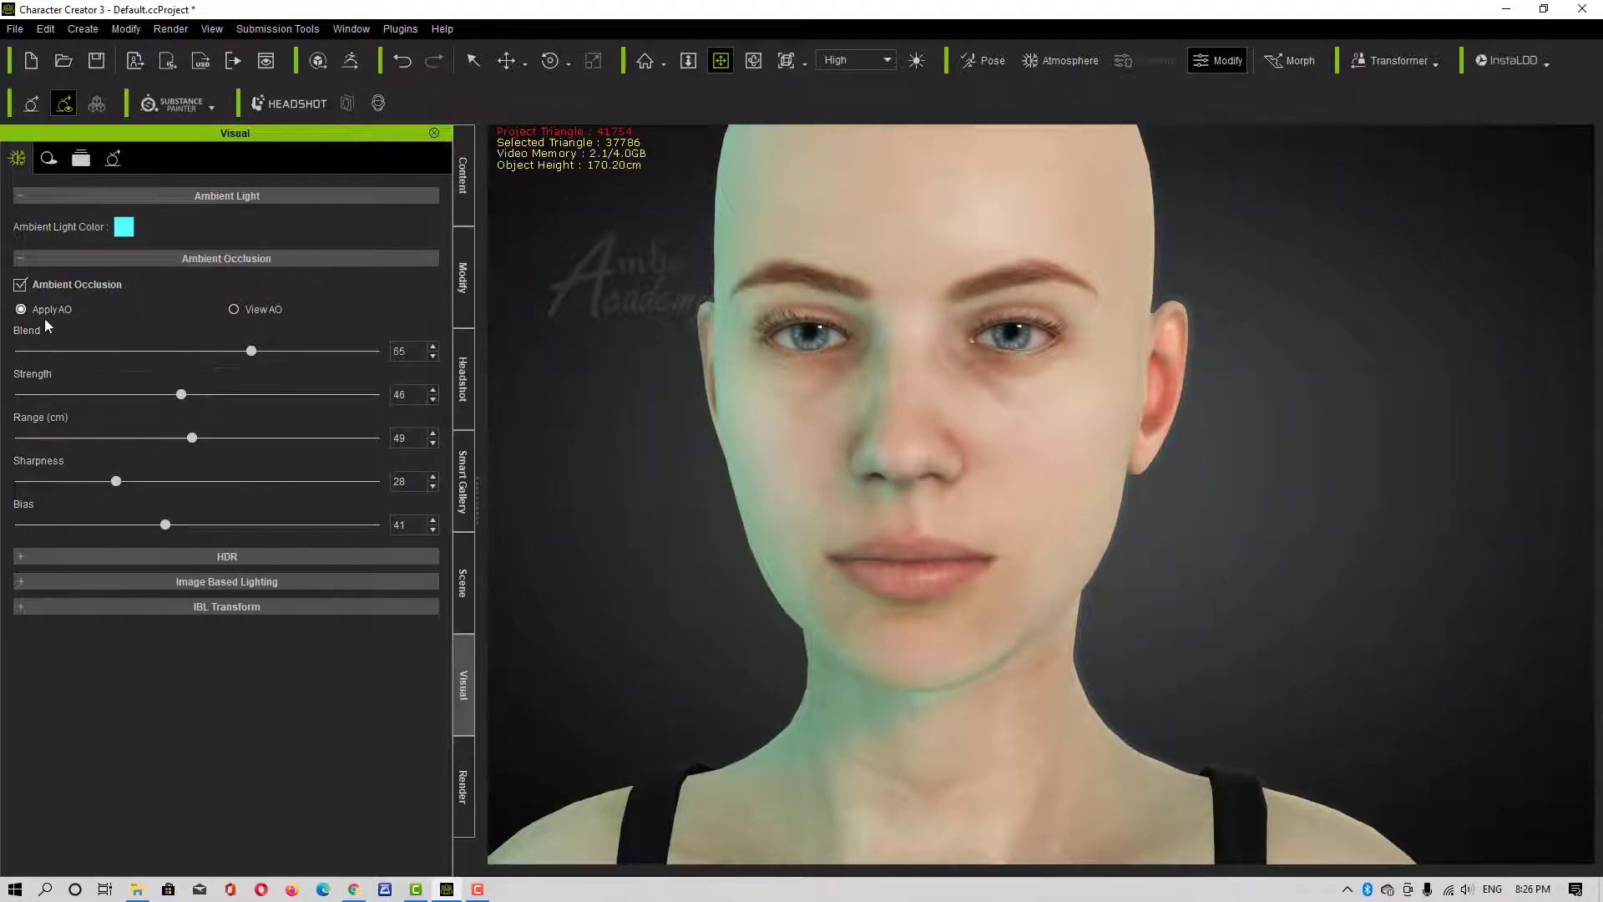
Adjust the ambient occlusion in View AO mode to Blend 92 and Strength 38, and return to Apply AO
left_click(229, 308)
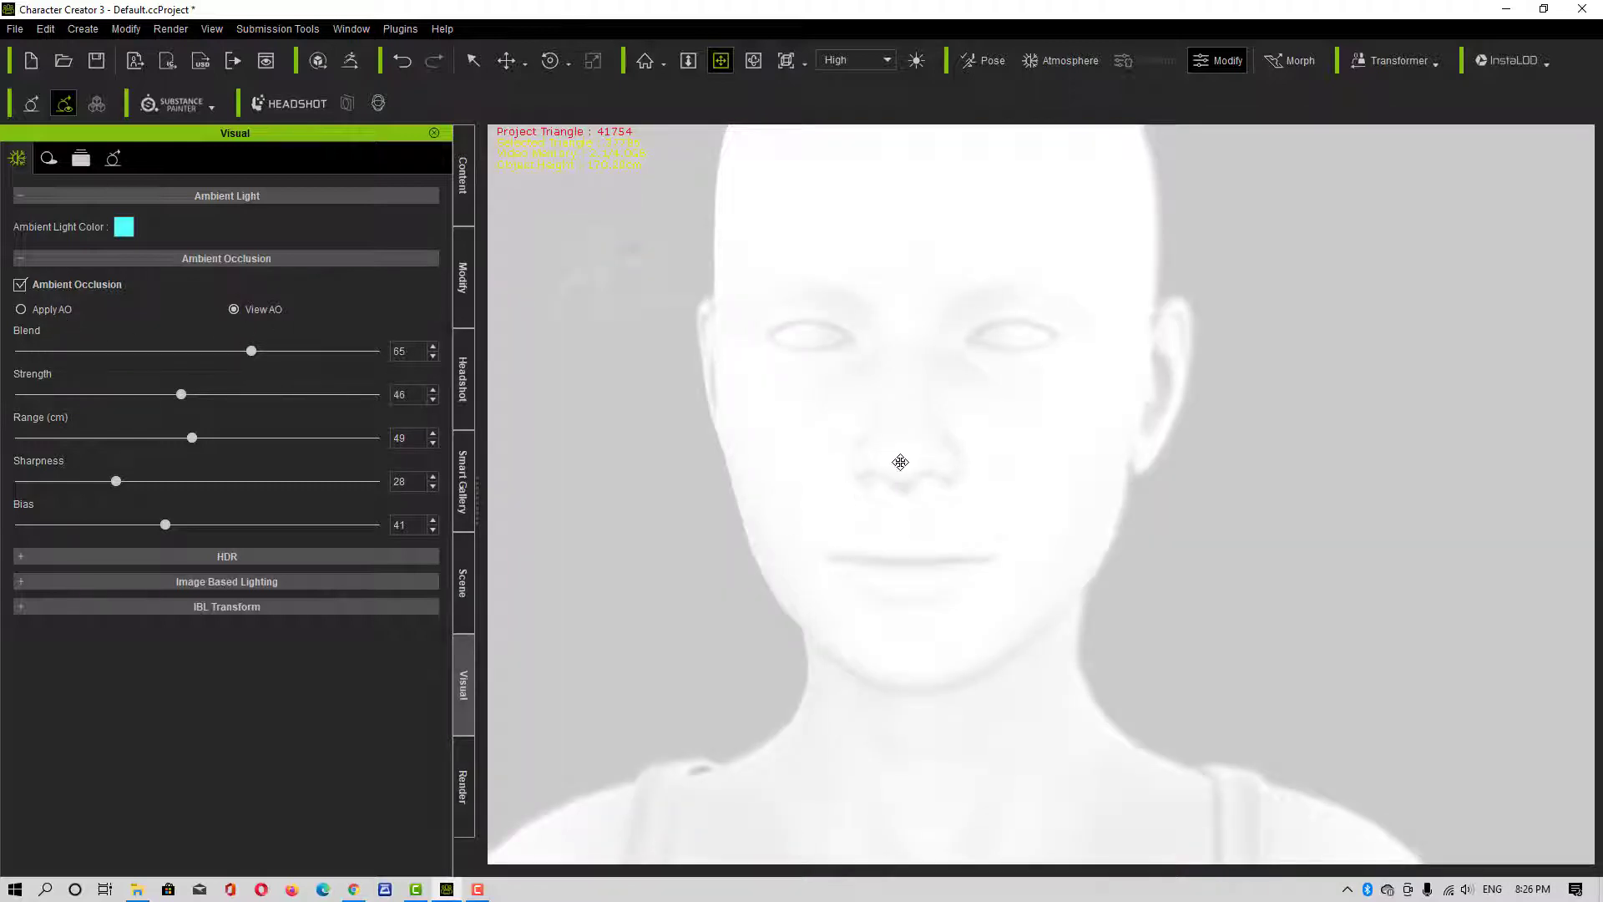
scroll(1096, 447, "down", 2)
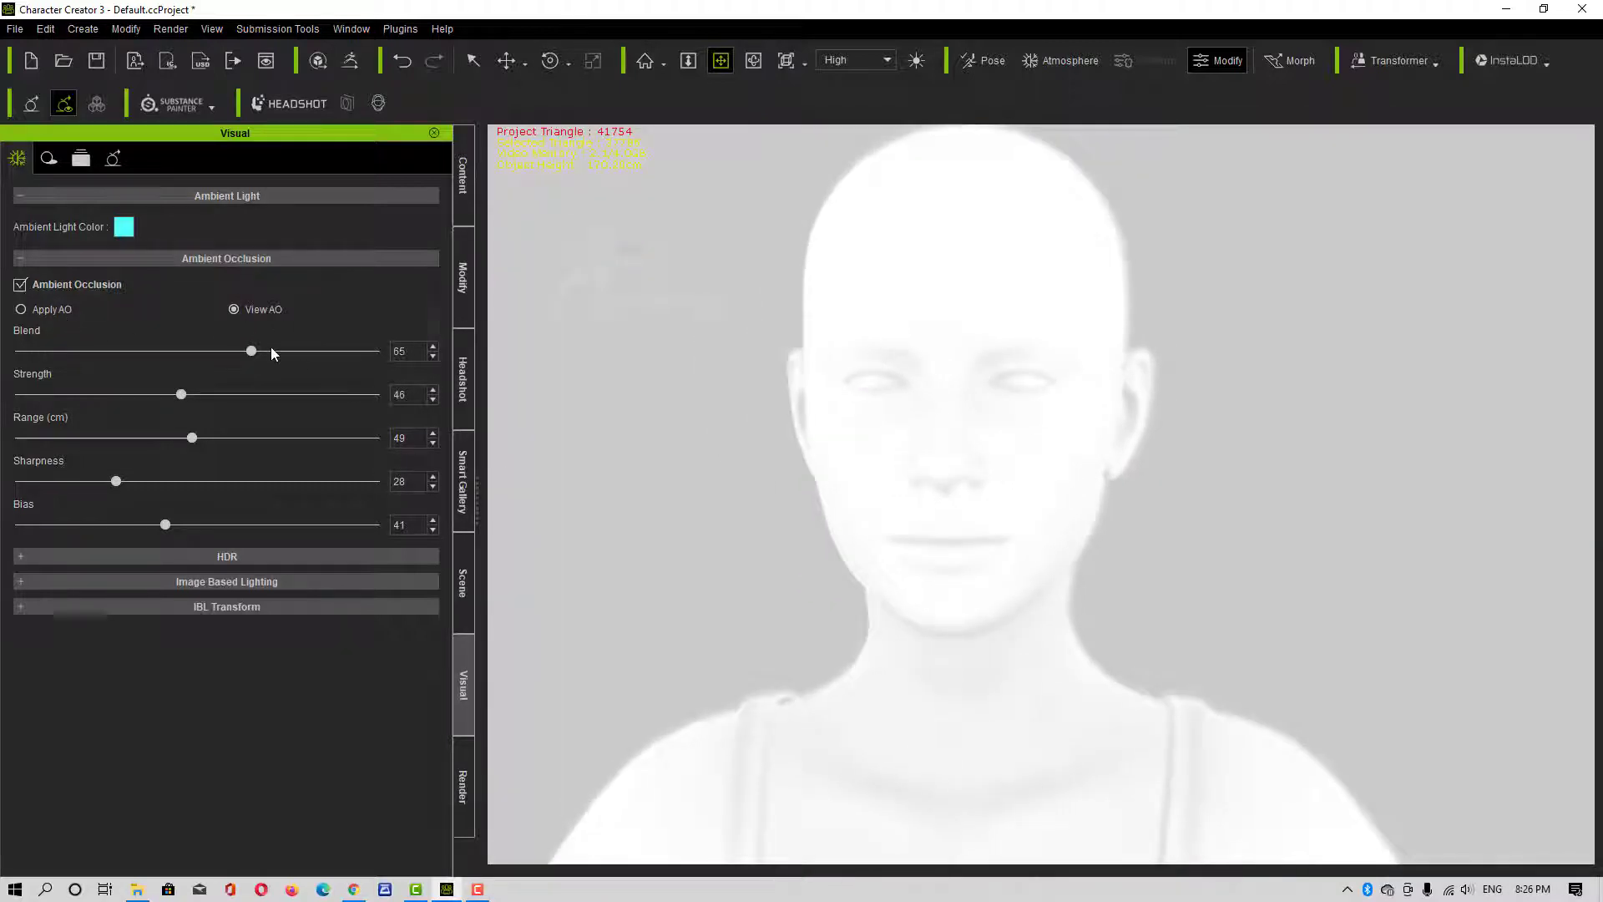
mouse_move(247, 351)
left_mouse_down()
mouse_move(124, 346)
mouse_move(388, 378)
mouse_move(349, 375)
left_mouse_up()
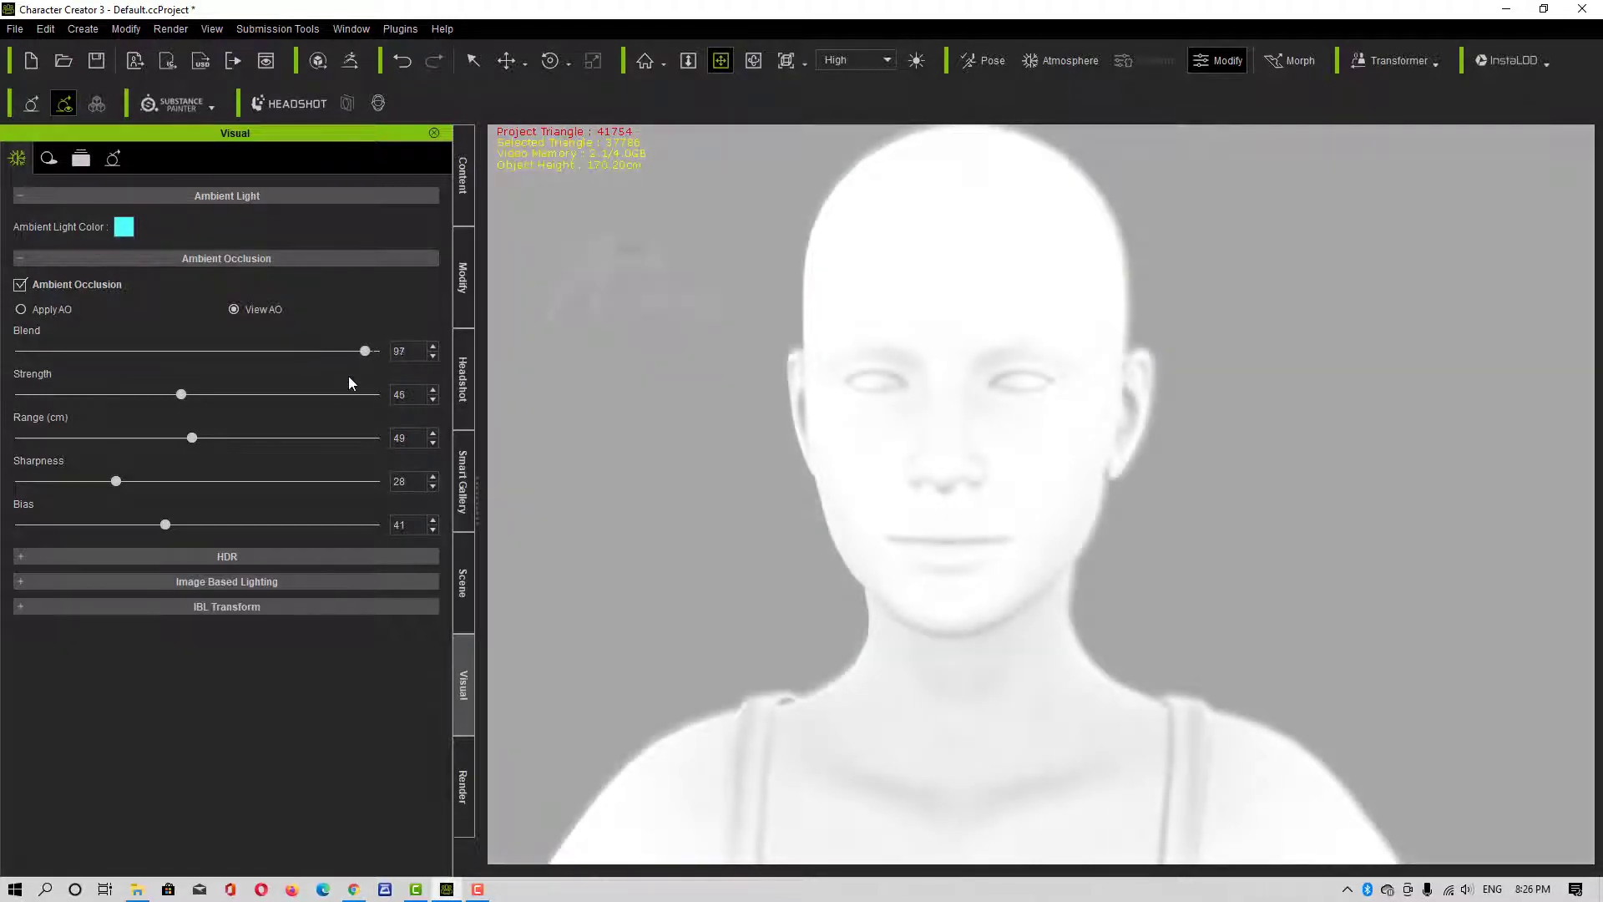
mouse_move(189, 392)
left_mouse_down()
mouse_move(123, 393)
mouse_move(183, 398)
mouse_move(153, 394)
left_mouse_up()
left_click(47, 311)
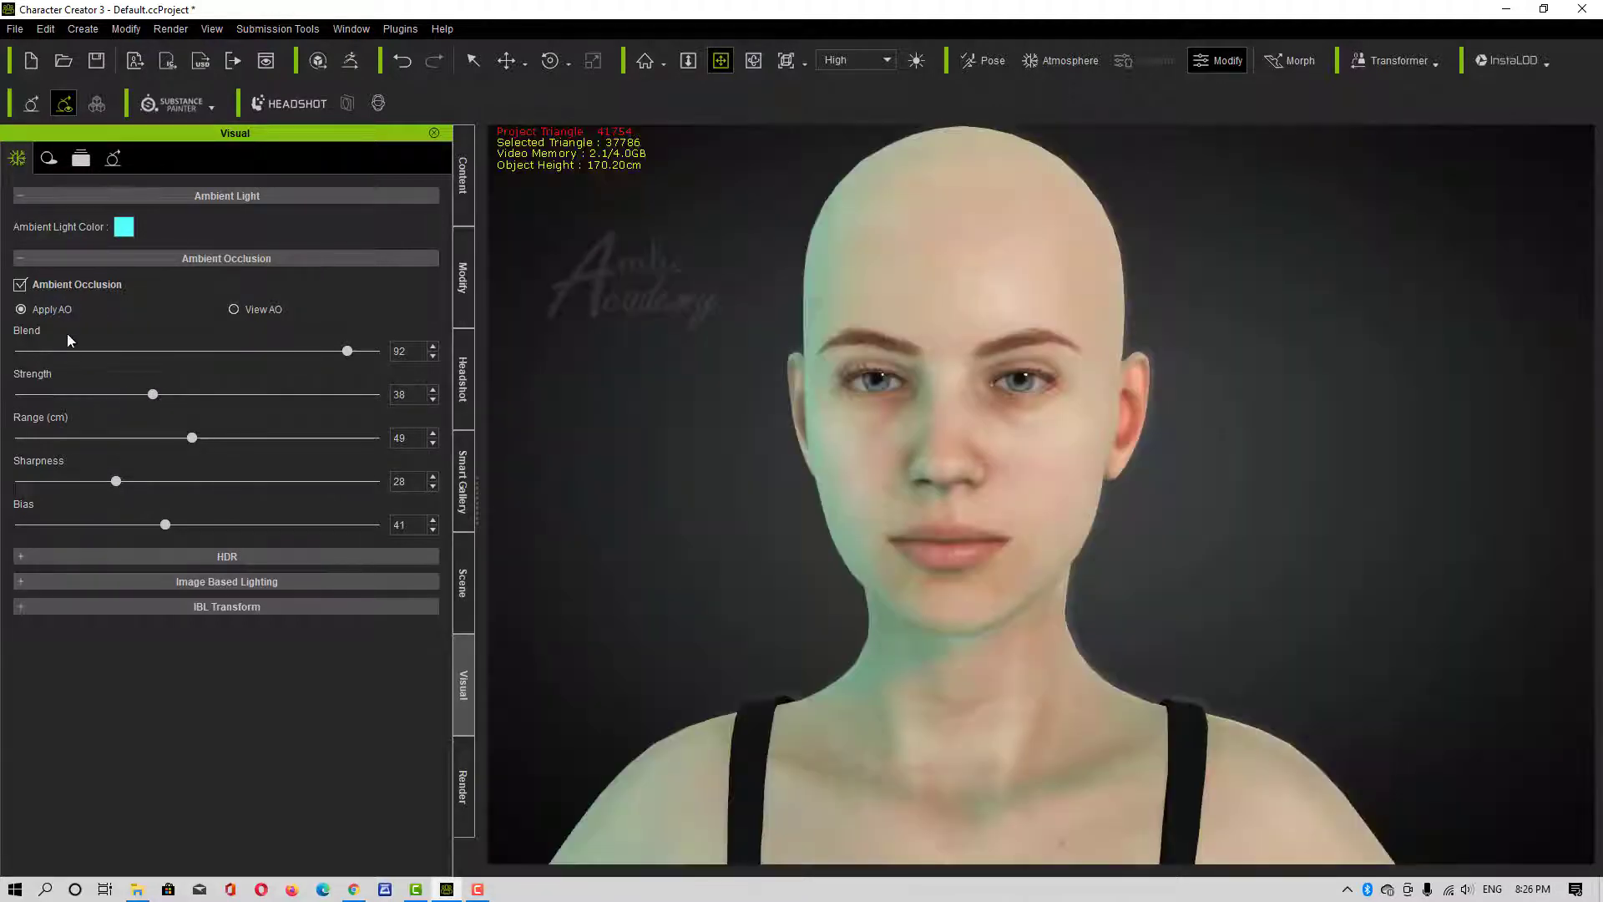
Disable Ambient Occlusion and enable the HDR Effect
left_click(20, 285)
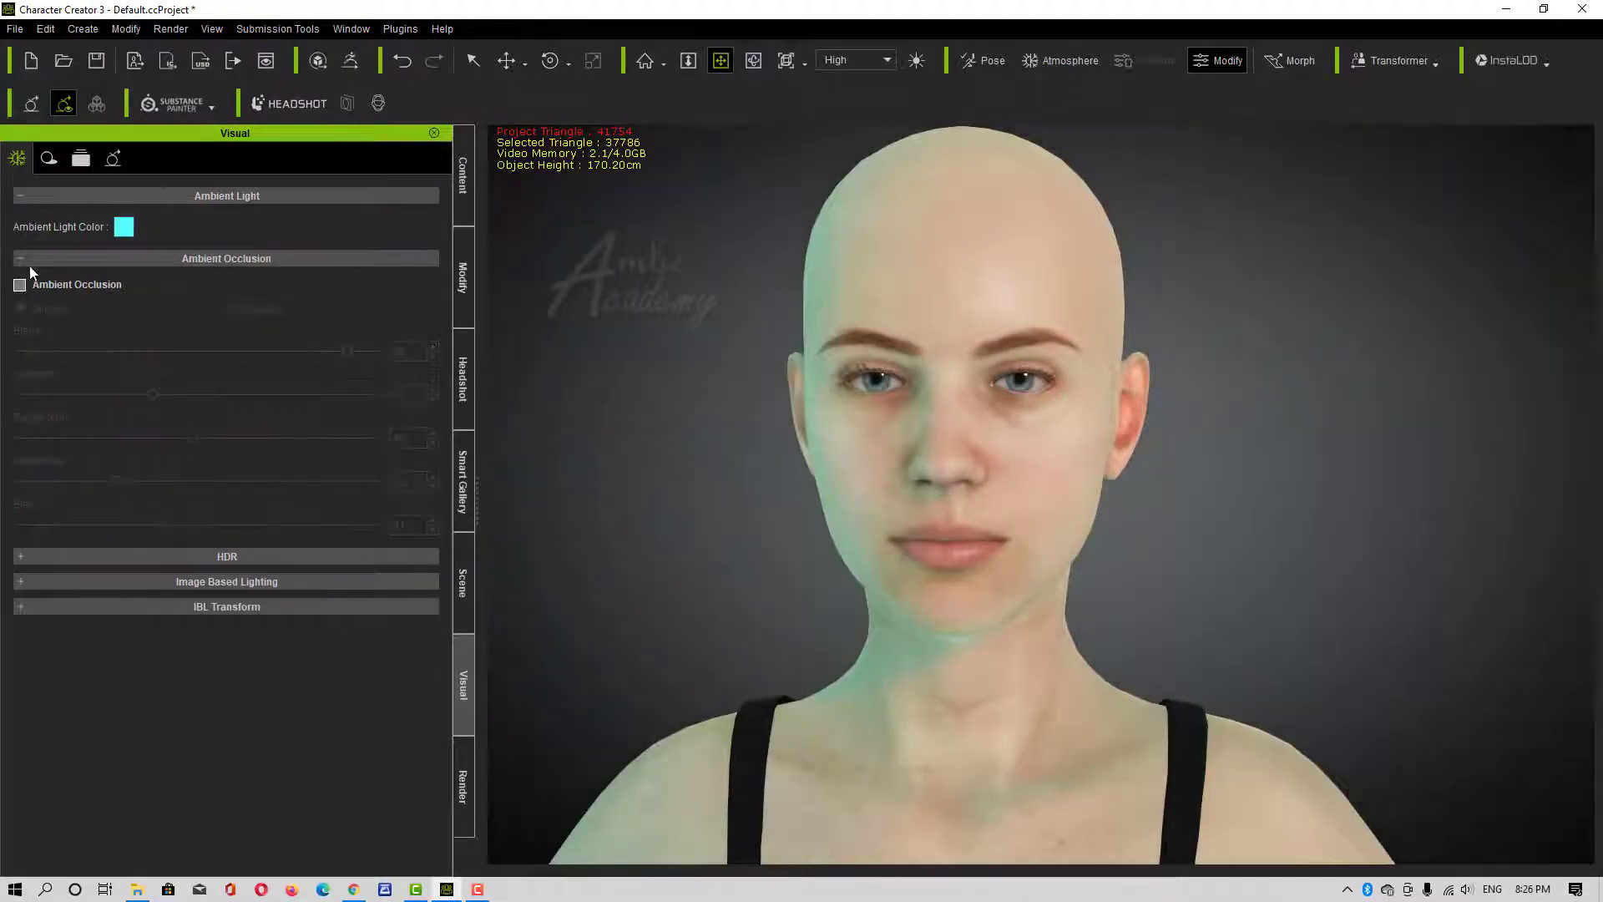
left_click(29, 258)
left_click(251, 284)
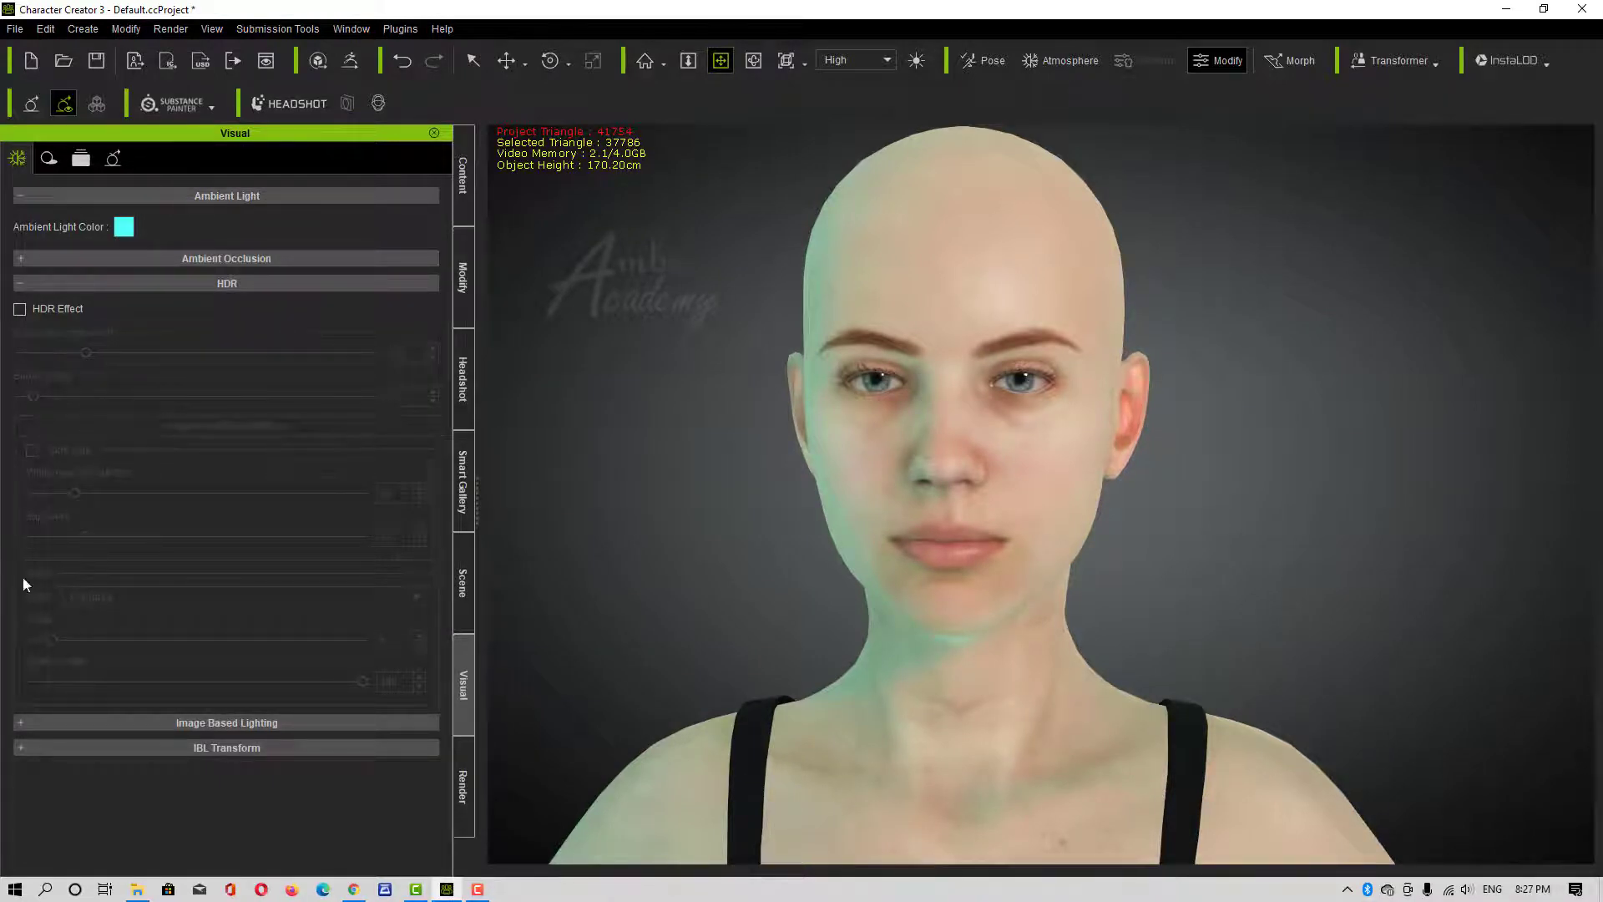
left_click(20, 309)
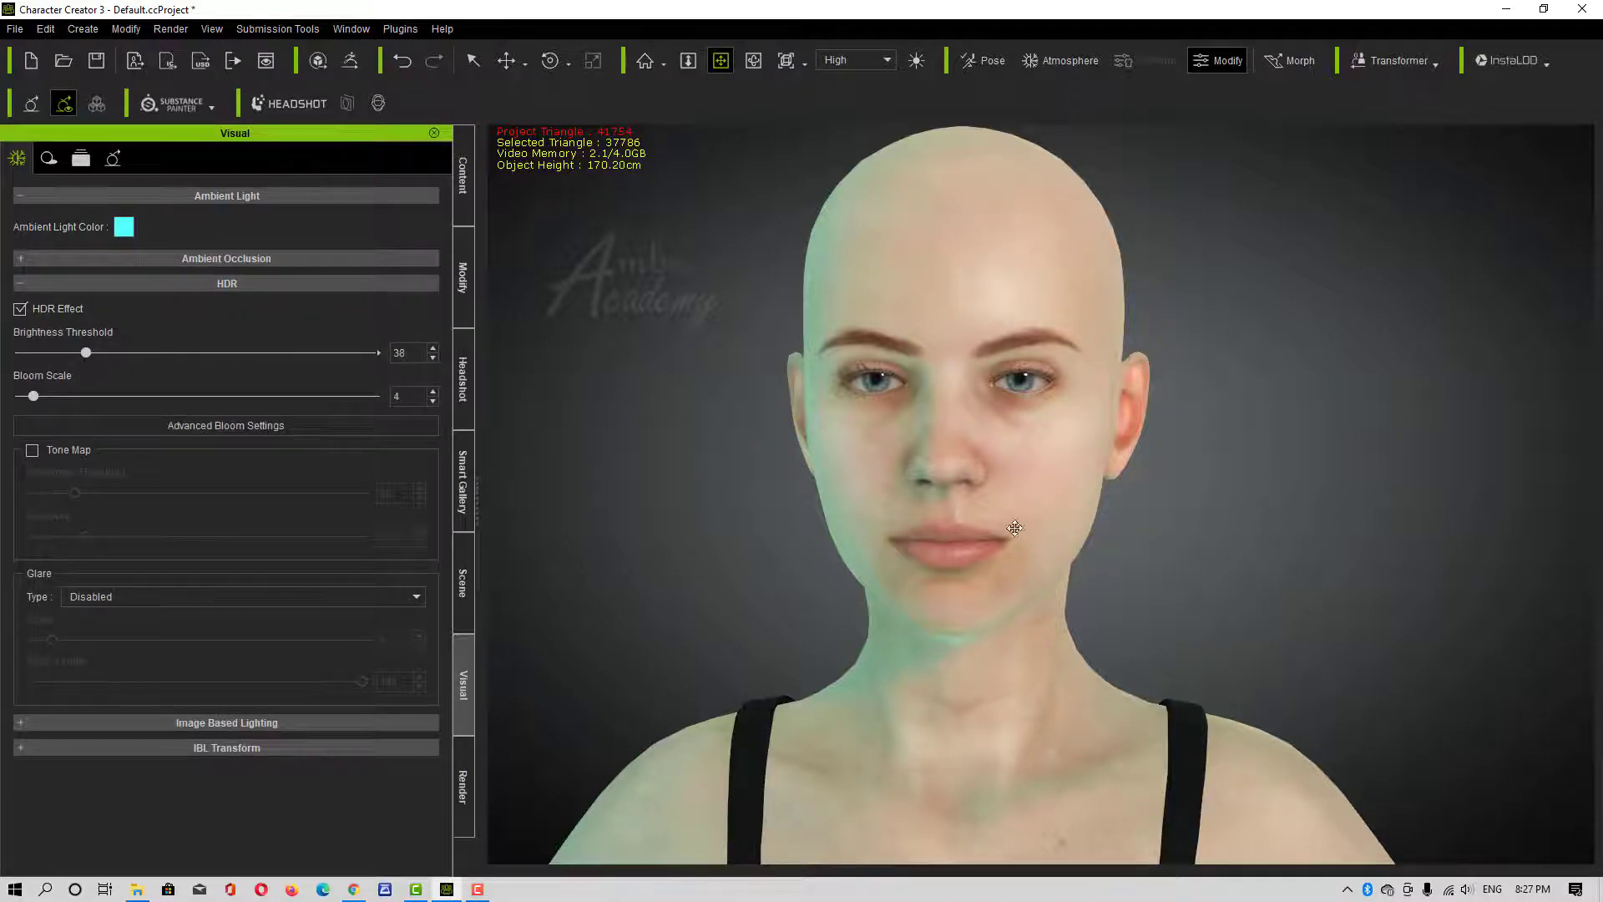
Set the ambient light color to black #000000
left_click(123, 226)
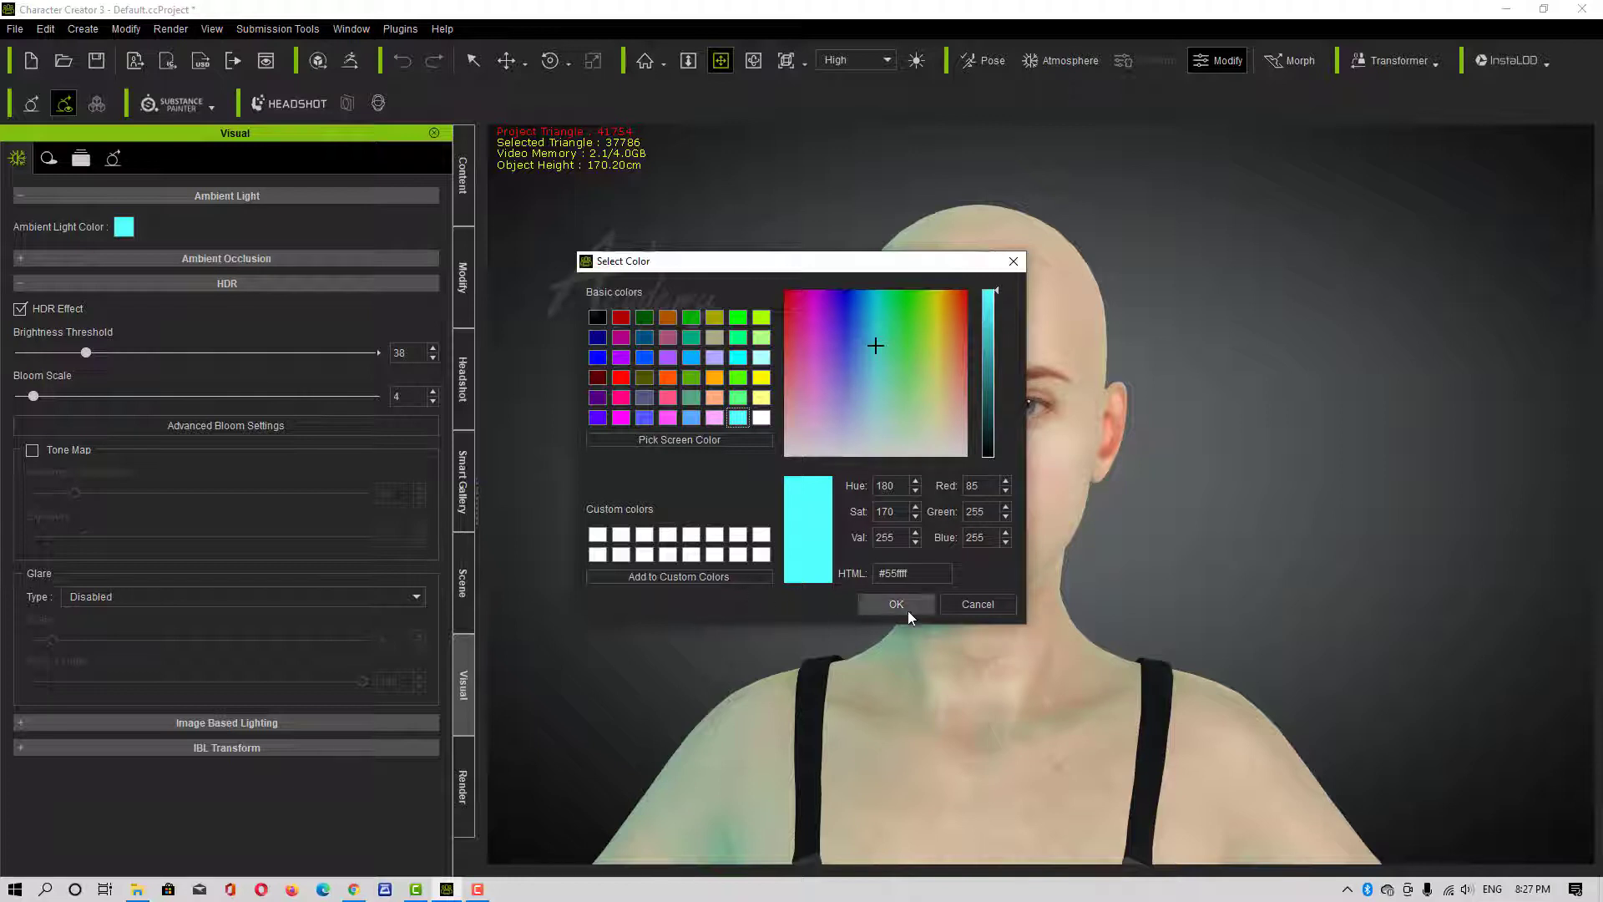
left_click(598, 318)
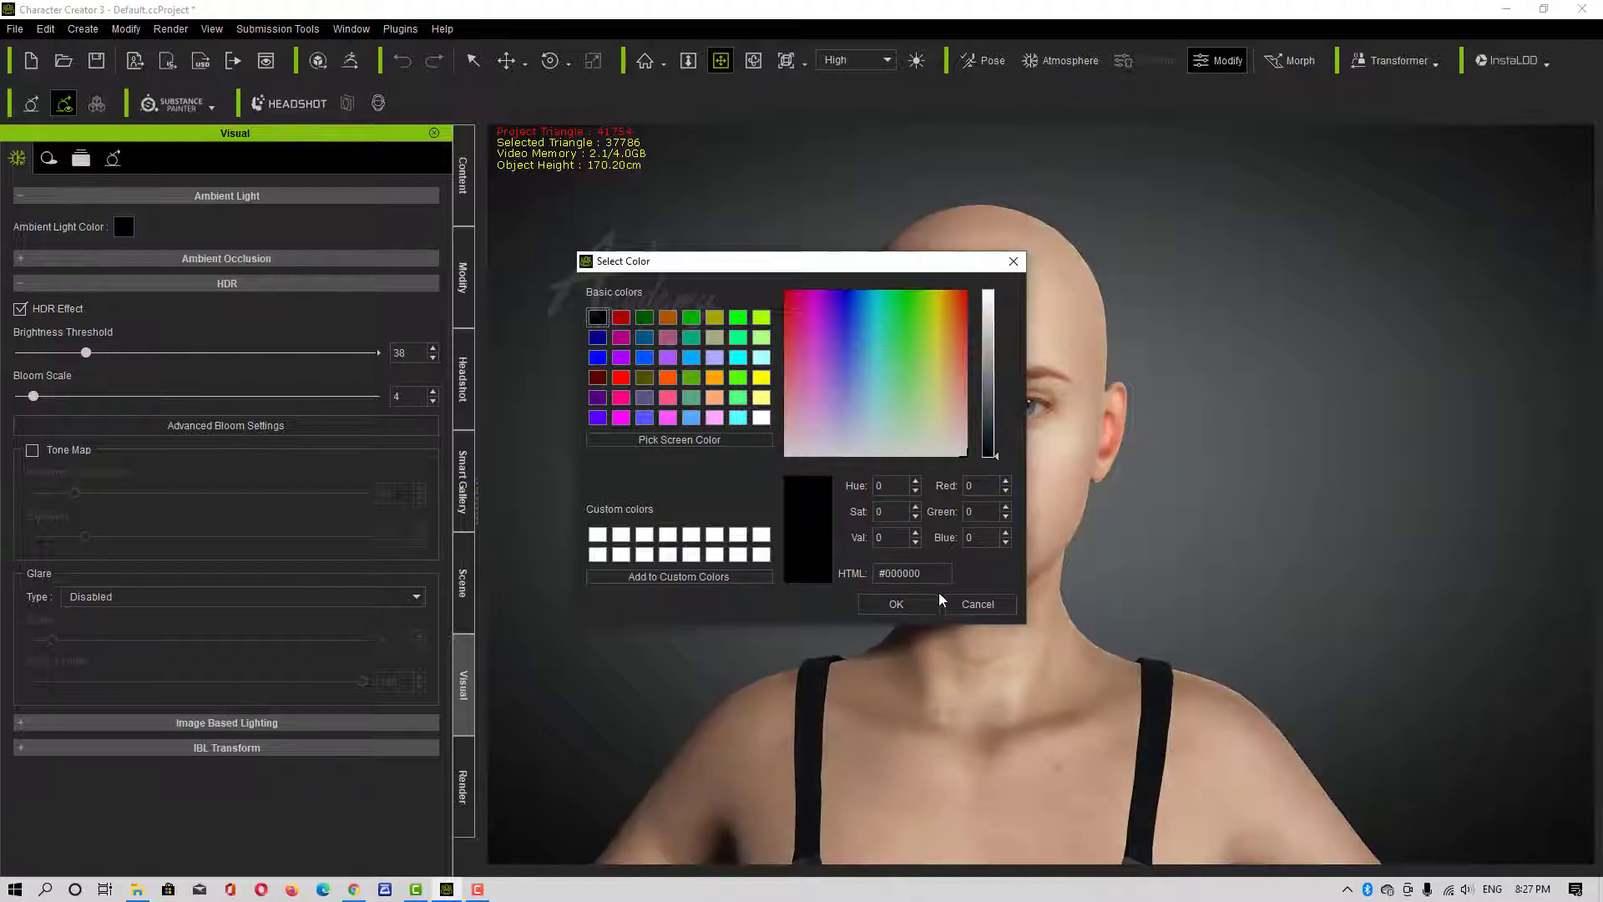
left_click(908, 603)
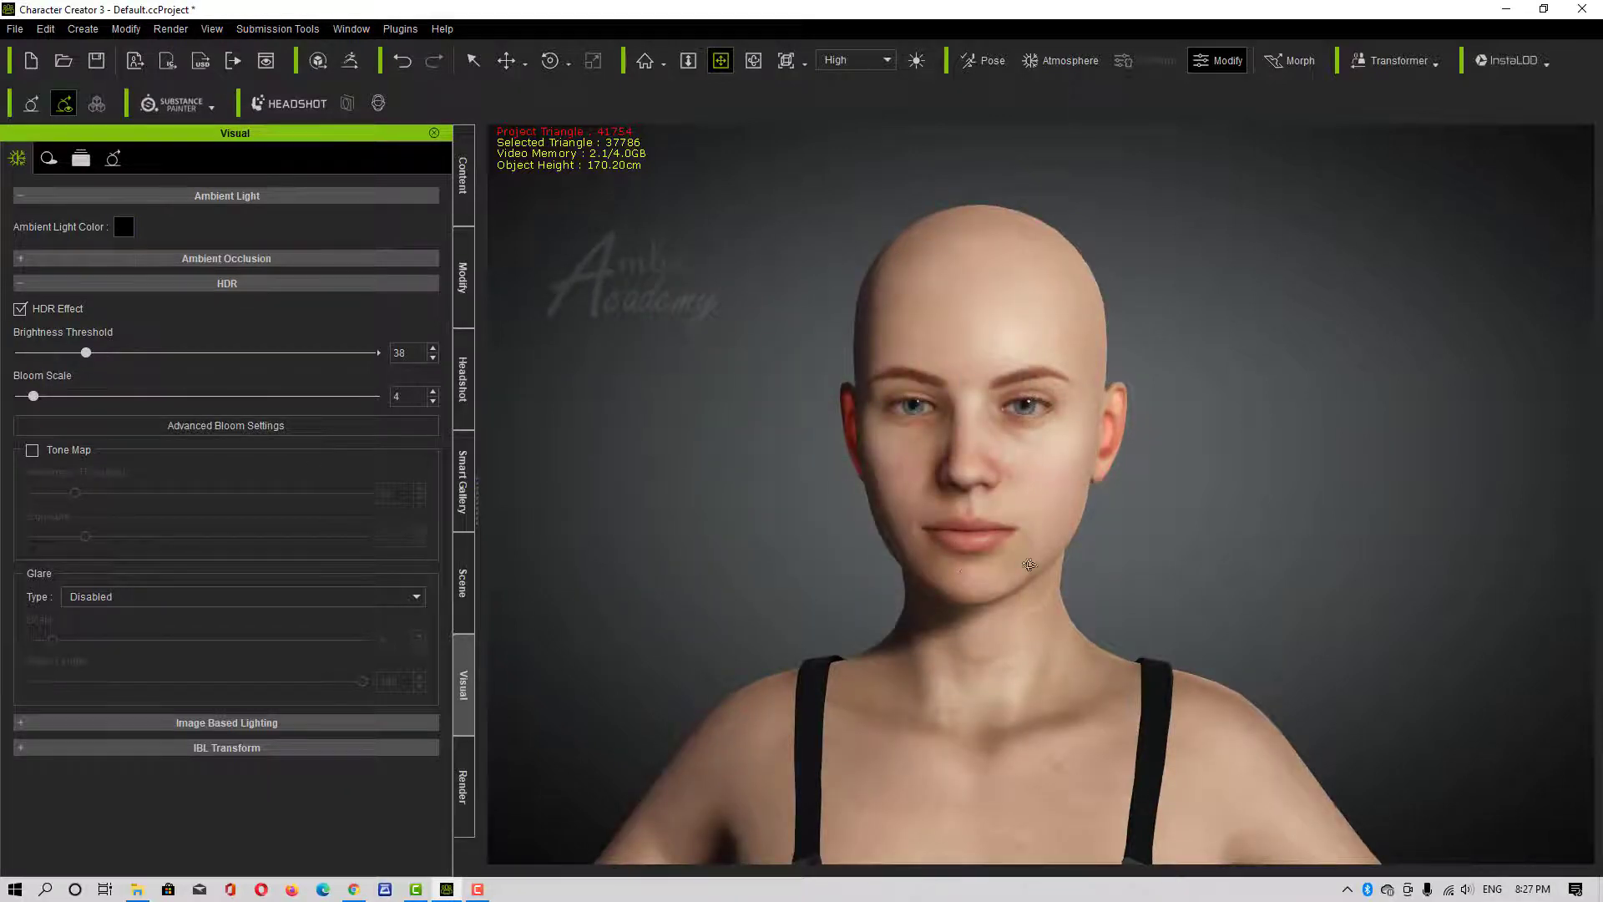
Set the HDR Brightness Threshold to 107 and the Bloom Scale to 34
right_click_drag(1031, 566, 909, 483)
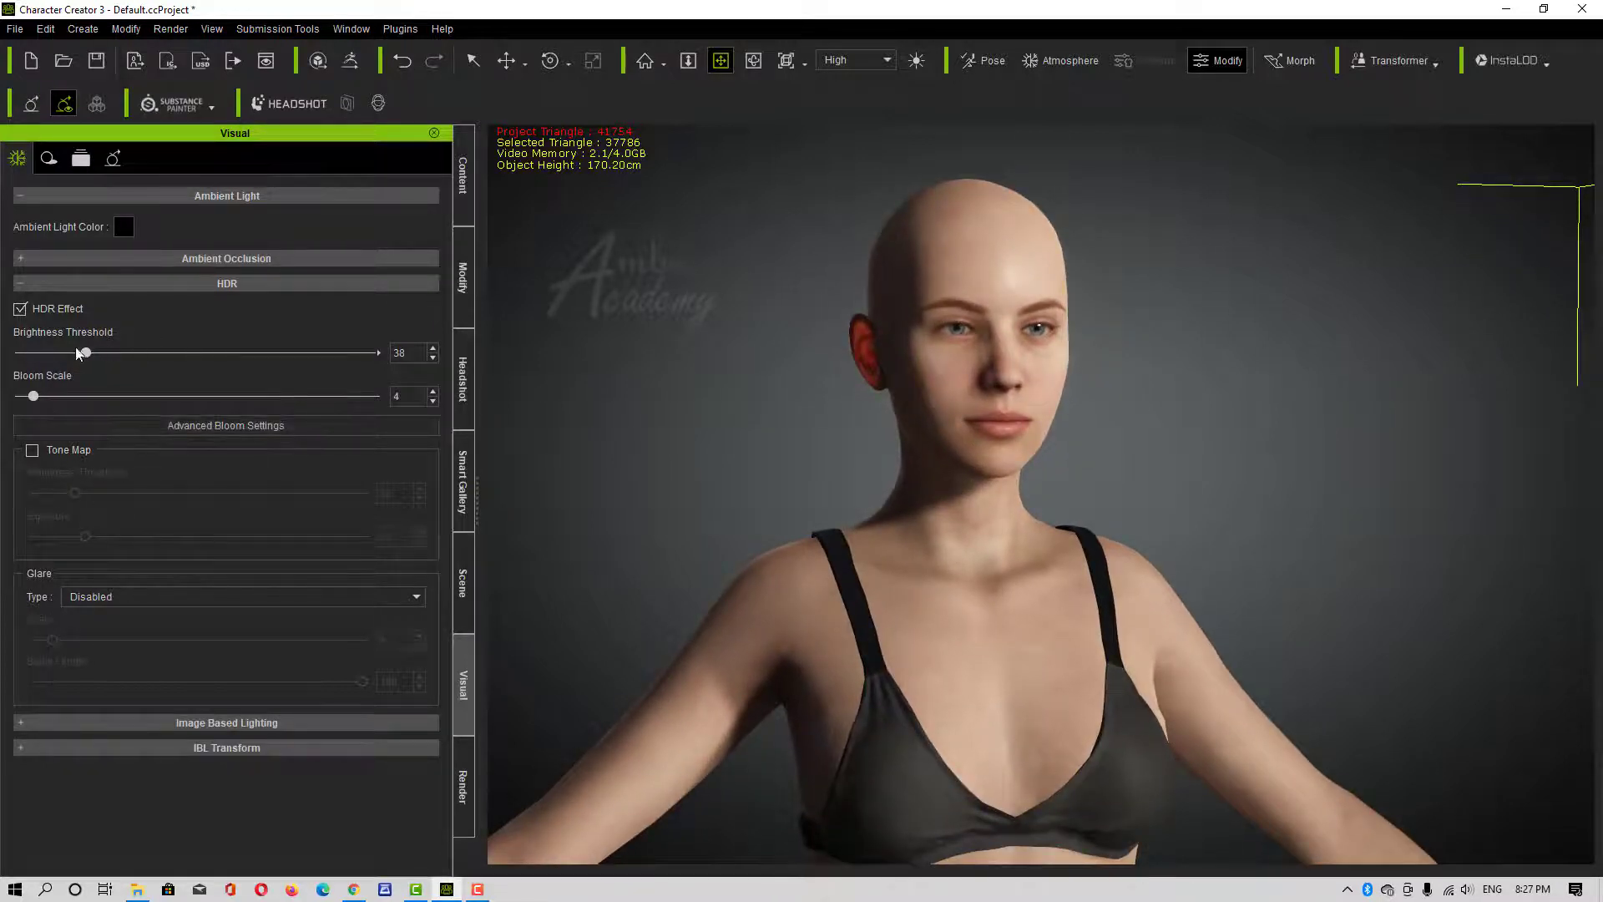
left_click_drag(85, 354, 209, 358)
right_click_drag(1065, 612, 735, 584)
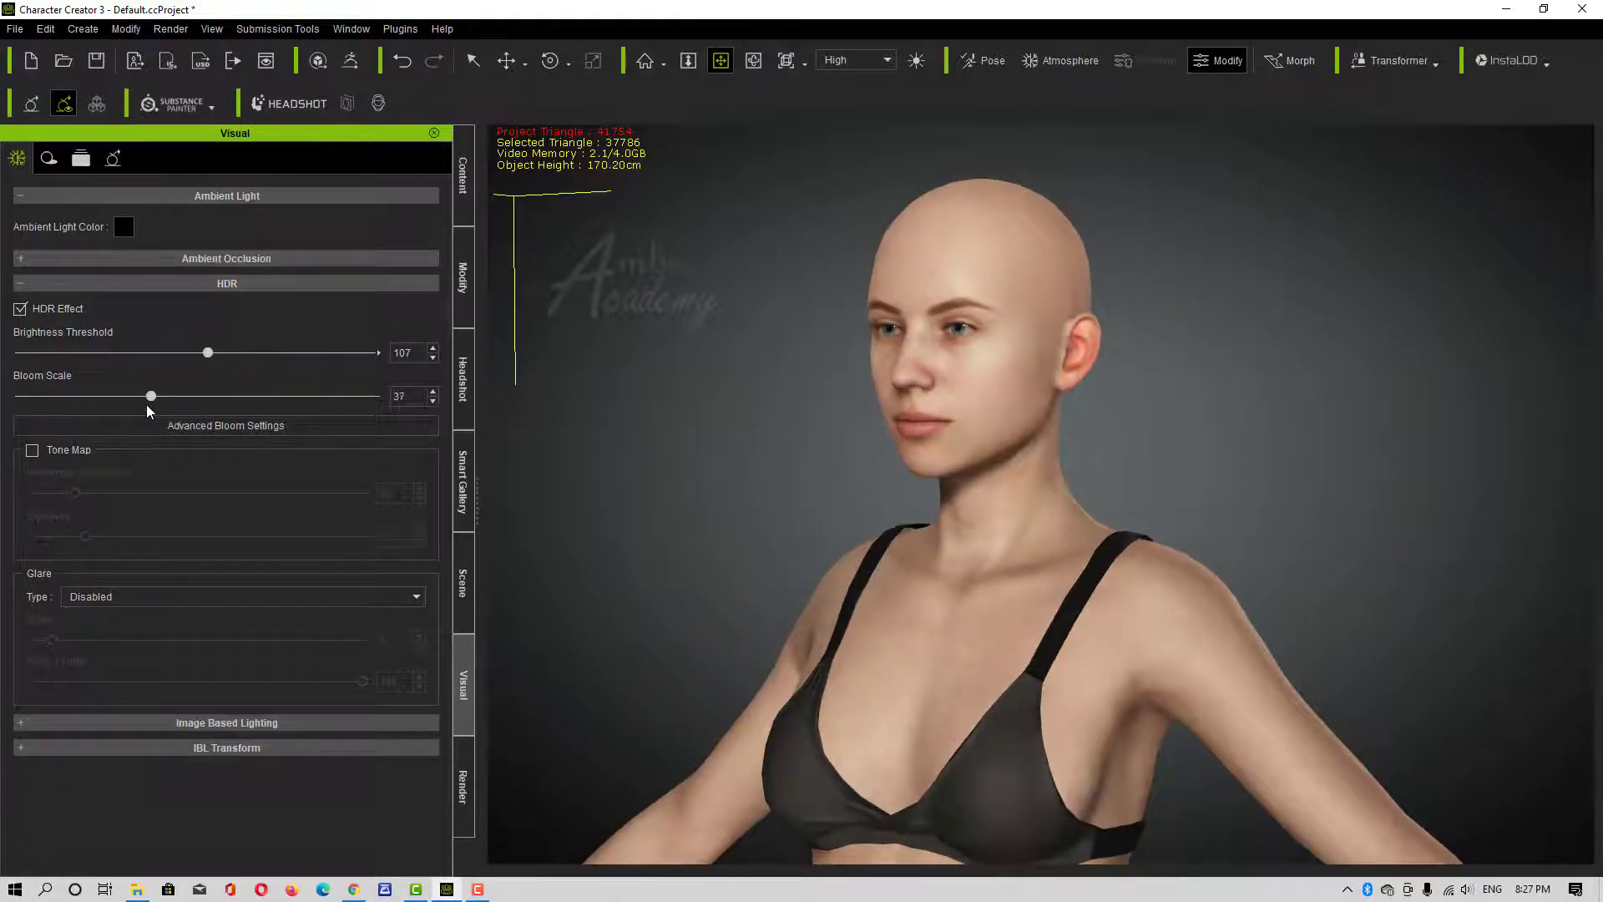
right_click_drag(724, 644, 649, 322)
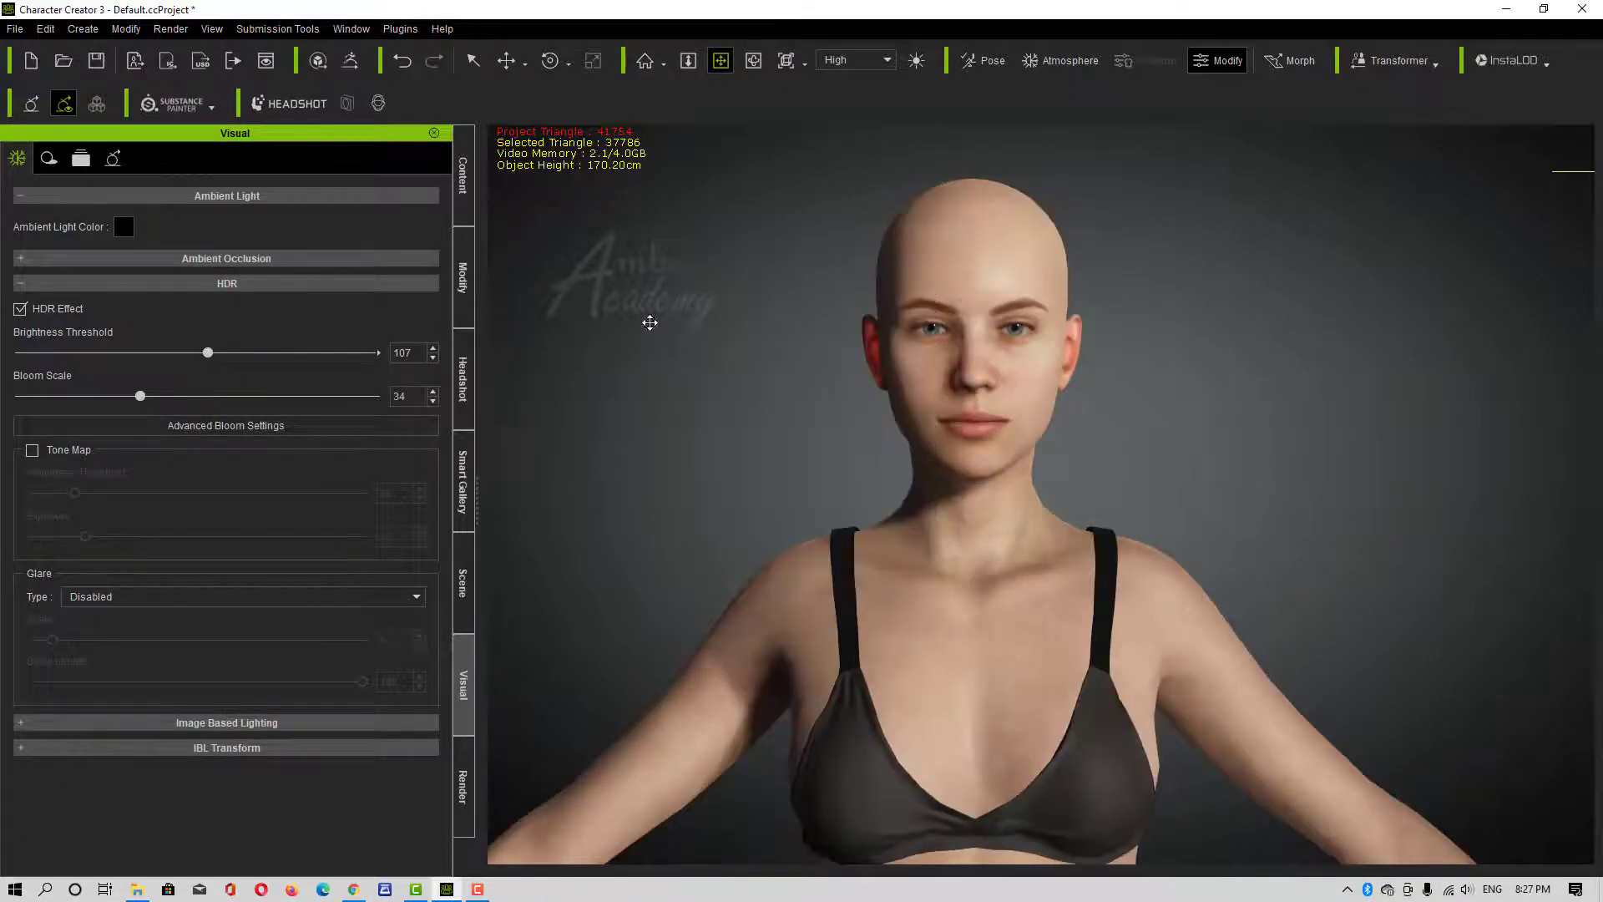
Raise the Base Area Strength and slightly lower the Smallest Spread Strength in the advanced bloom settings
left_click(225, 426)
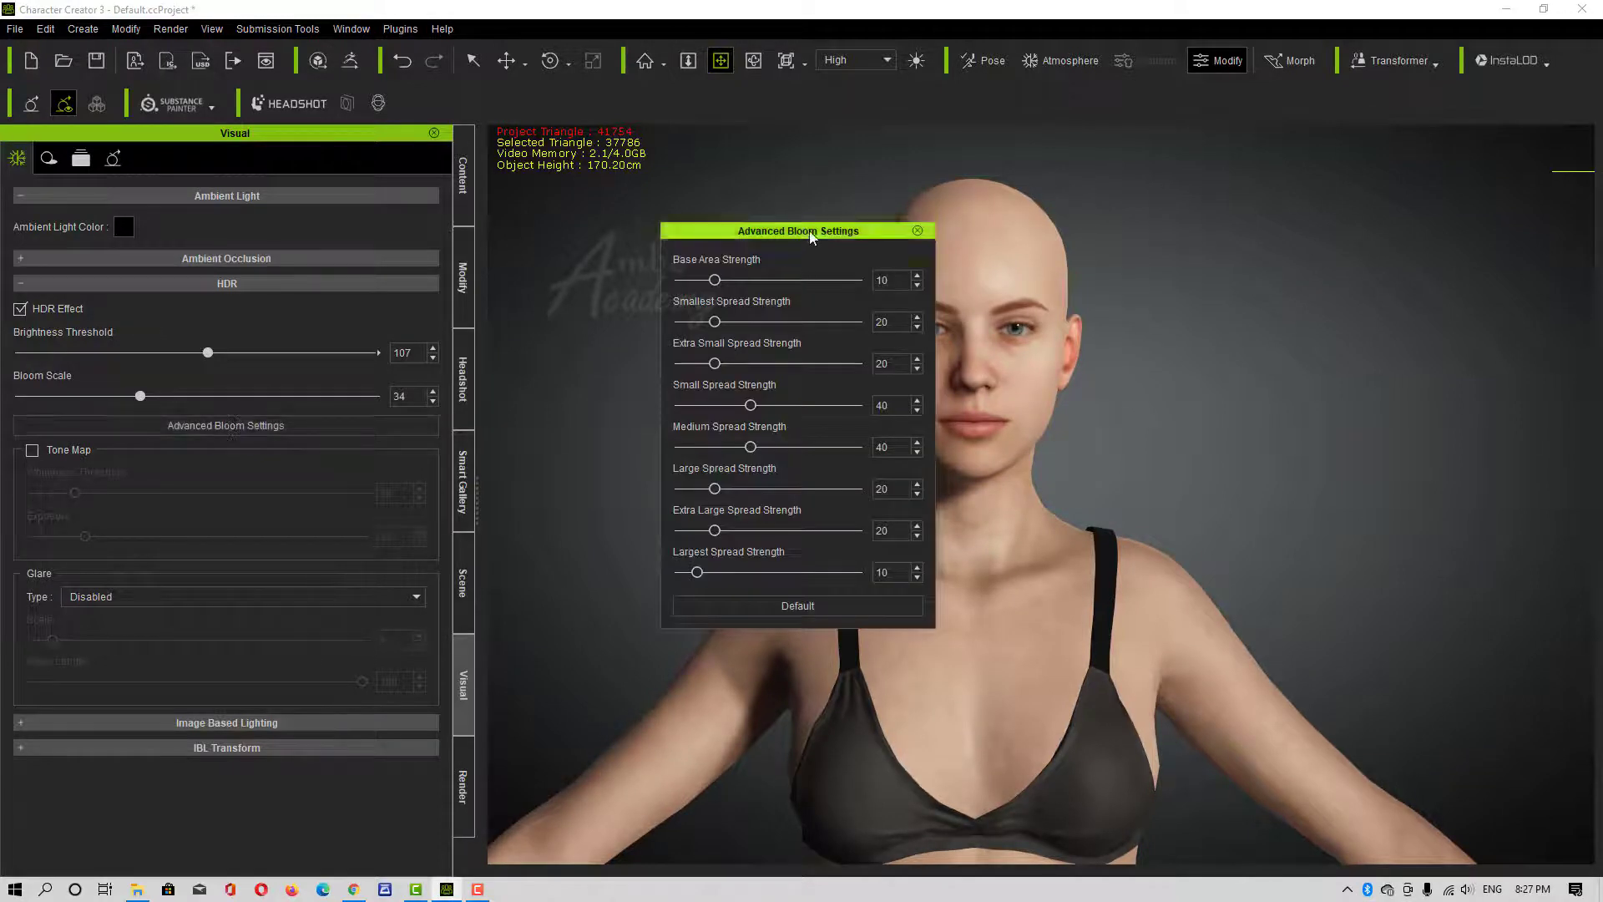
left_click_drag(814, 235, 1407, 224)
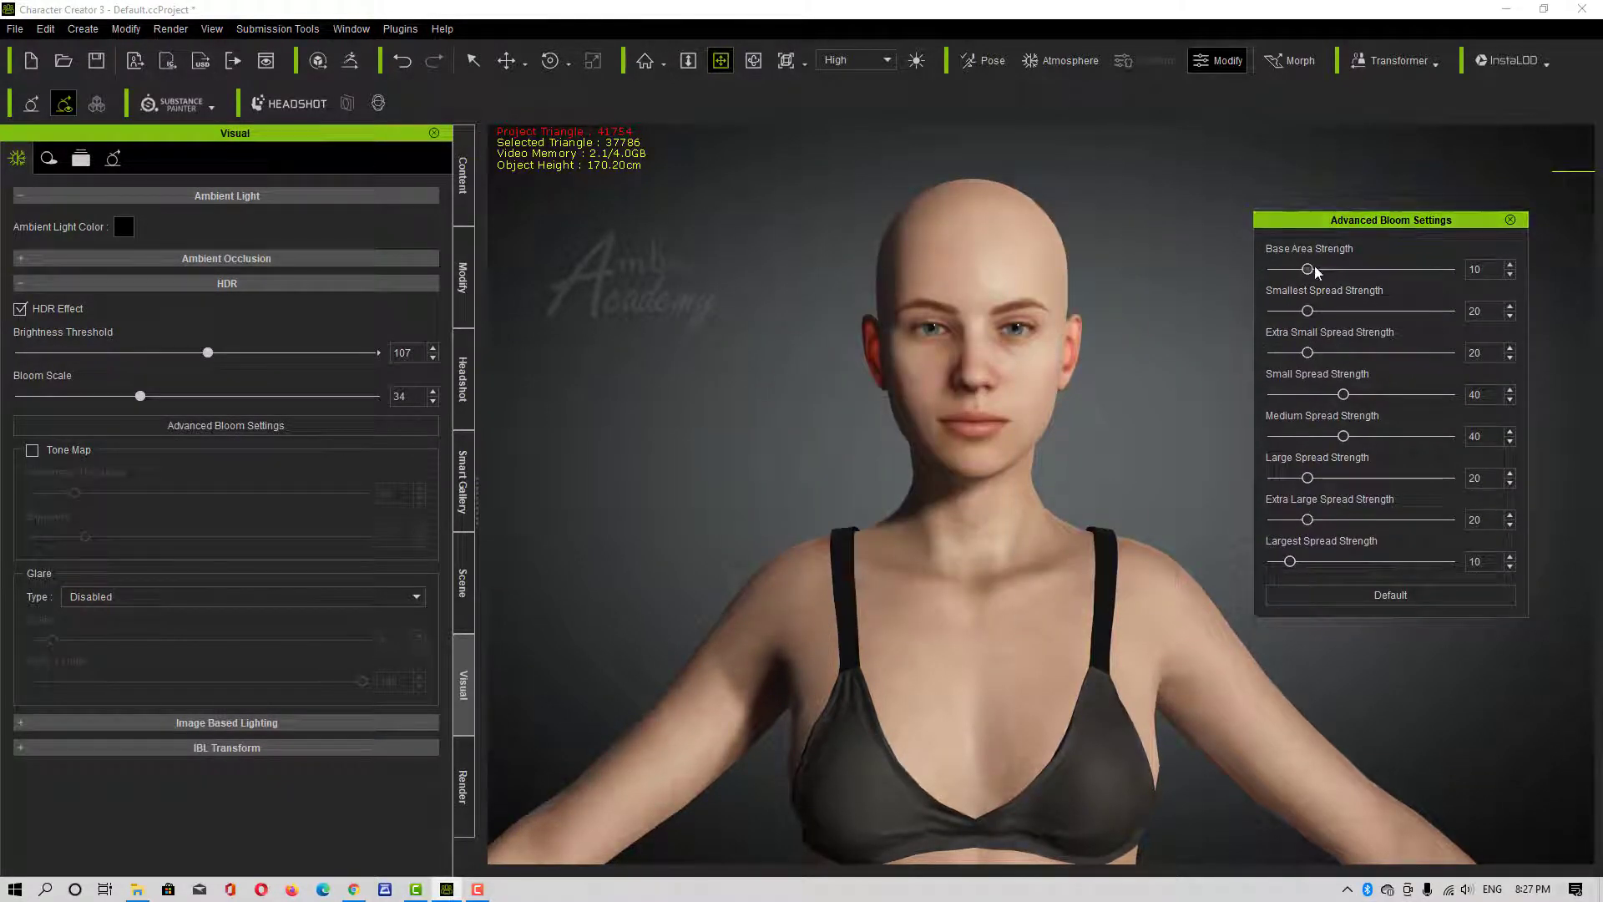
left_click_drag(1308, 269, 1414, 269)
mouse_move(1308, 311)
left_mouse_down()
mouse_move(1436, 311)
mouse_move(1293, 318)
left_mouse_up()
left_click(1510, 219)
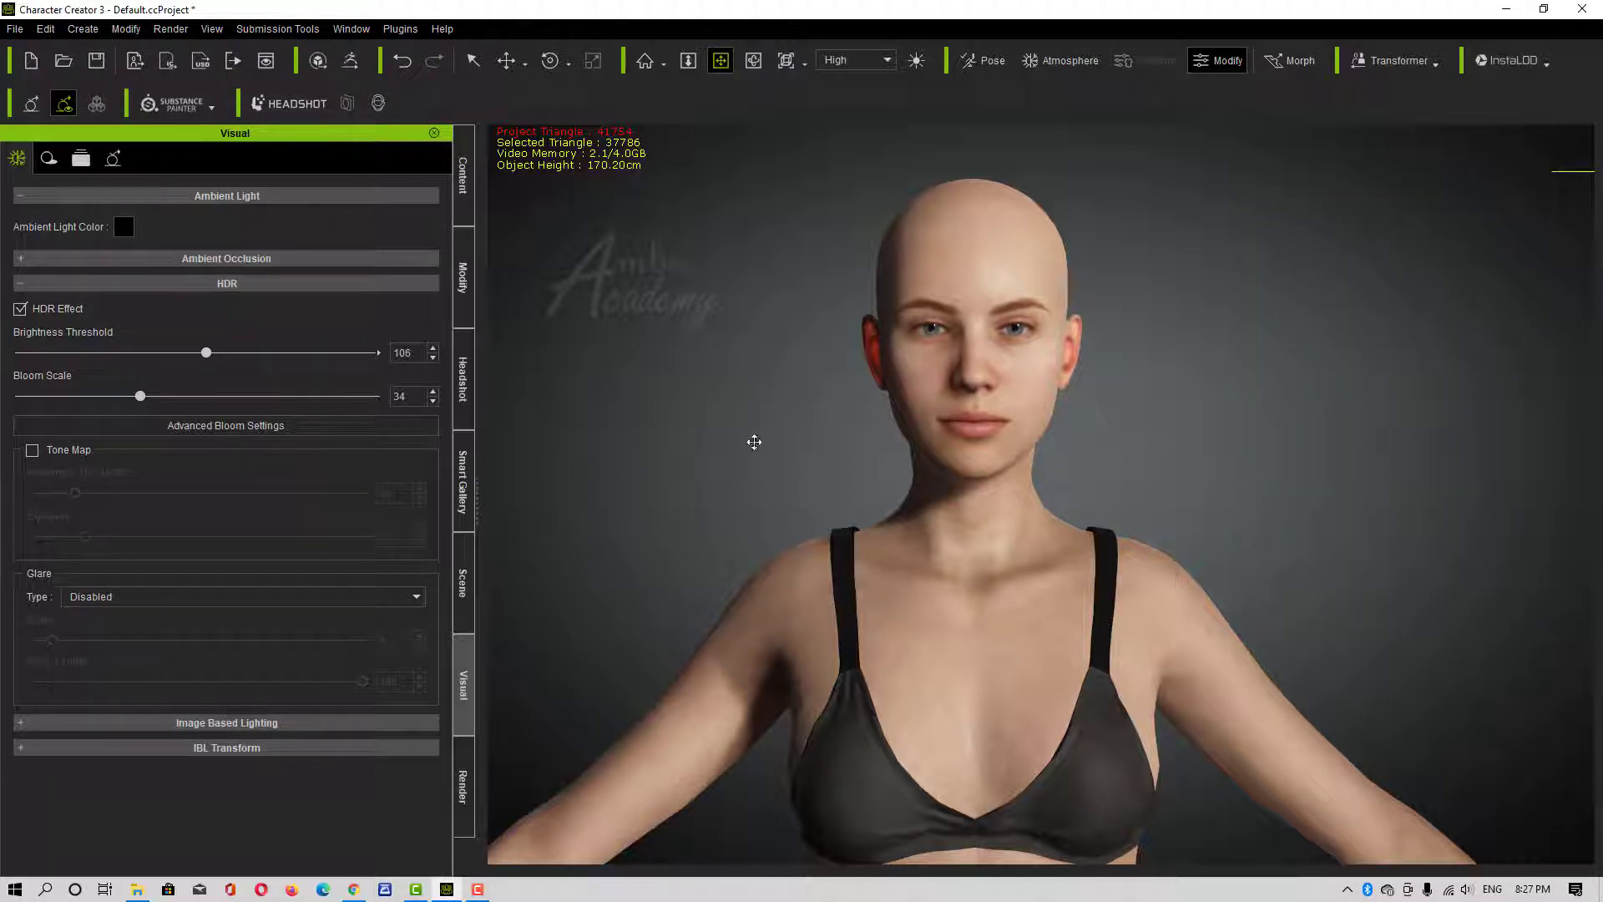
Enable Tone Map and set its Whiteness Threshold to 24 and Exposure to 12
left_click(33, 451)
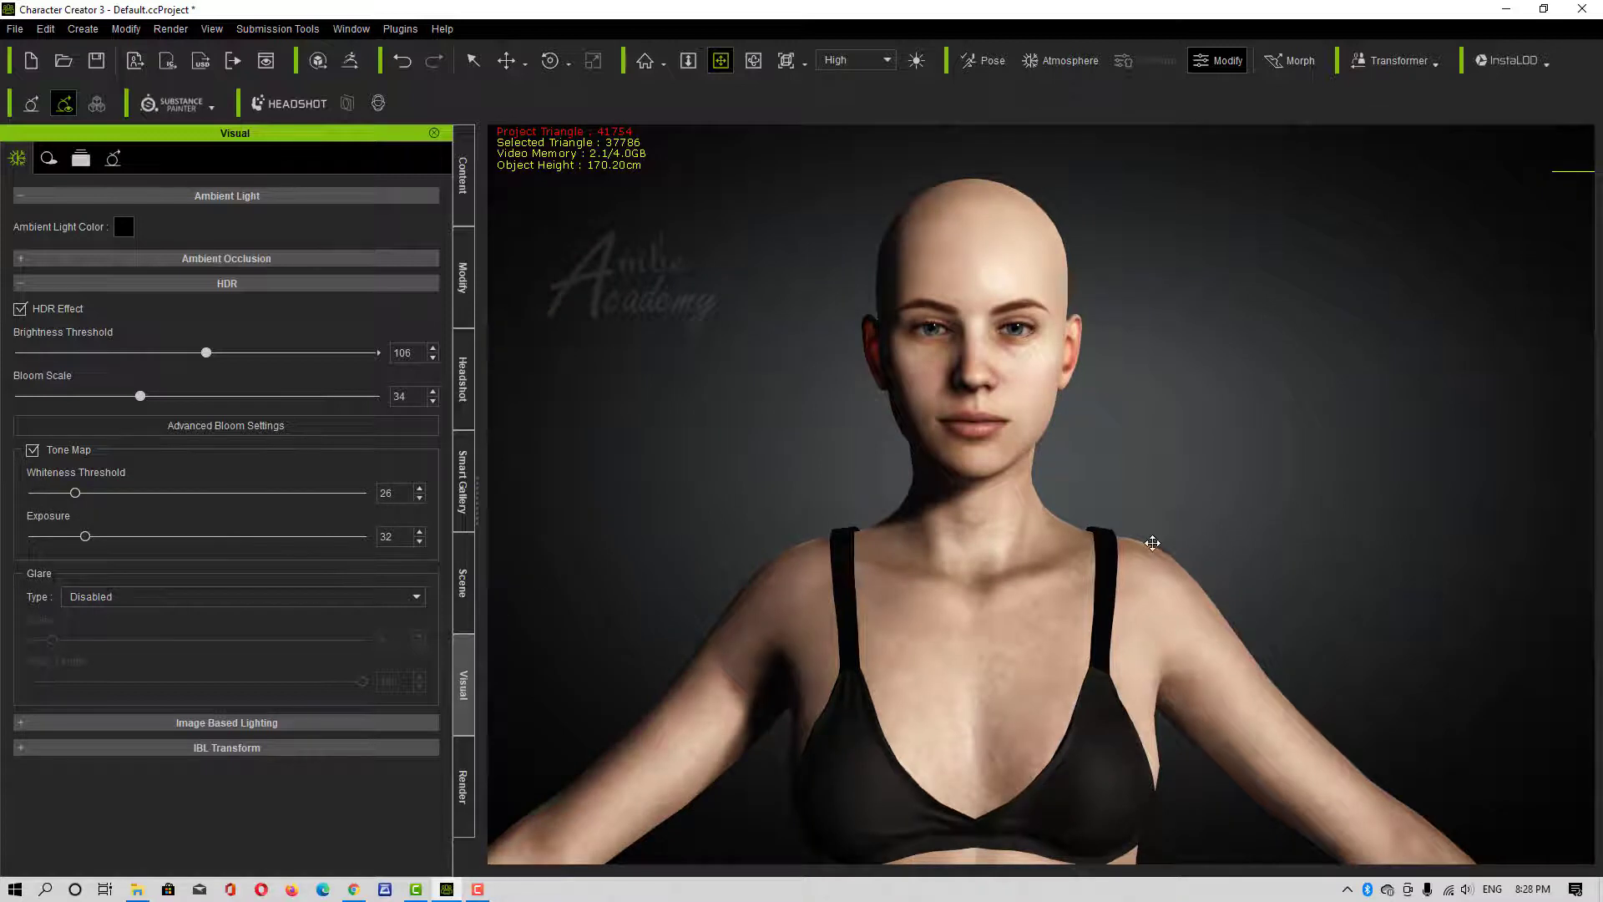
right_click_drag(1083, 531, 1132, 467)
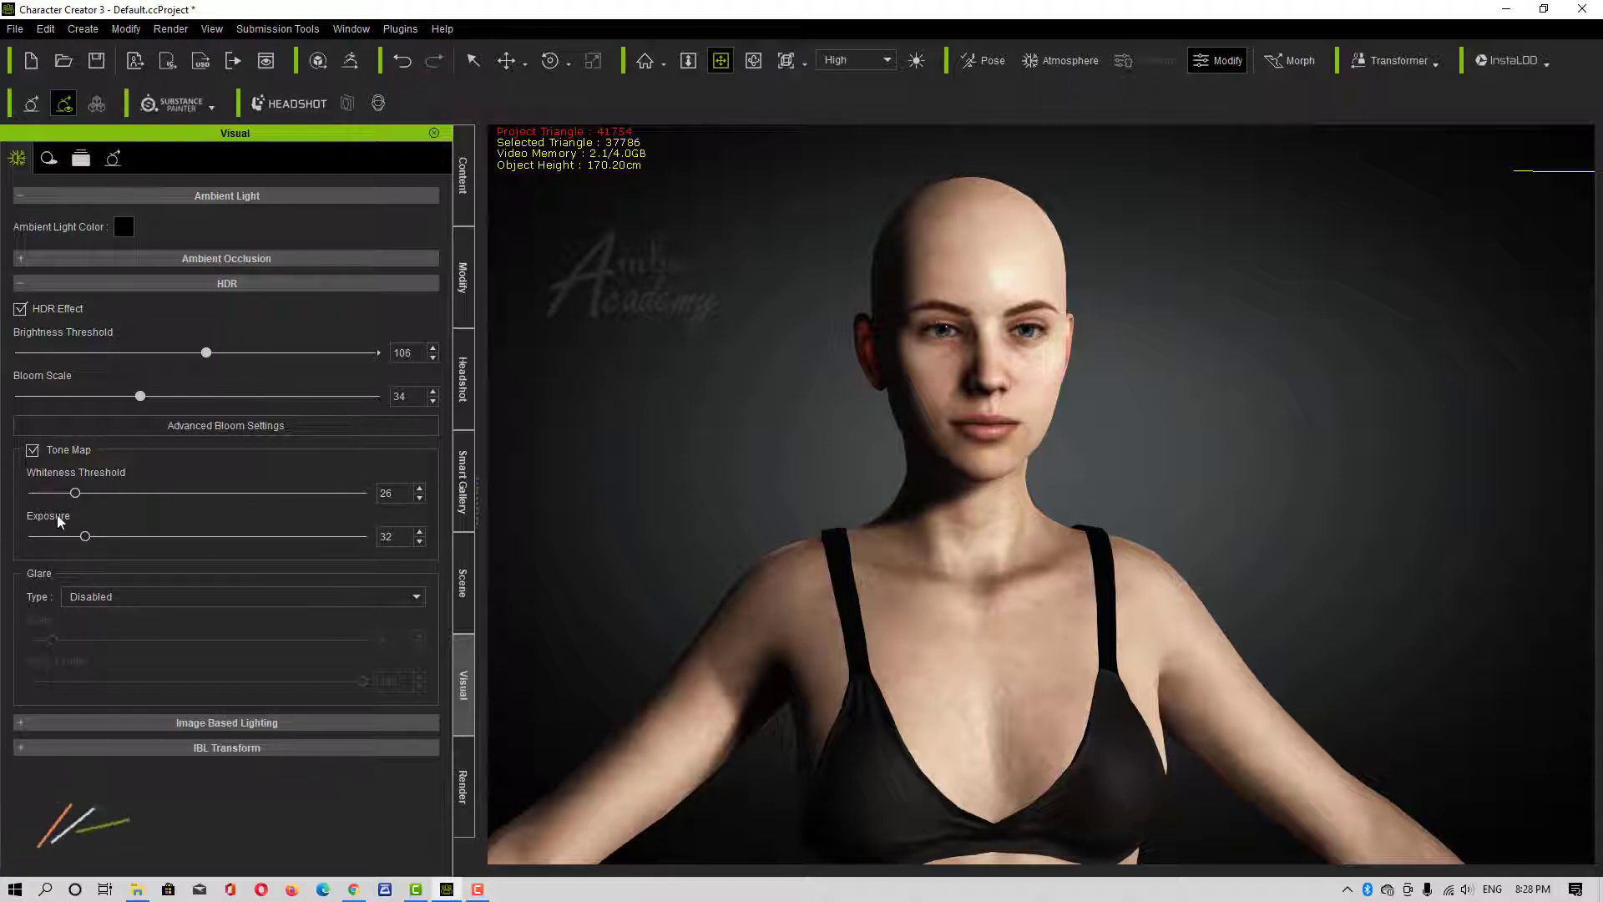
left_click_drag(76, 495, 51, 541)
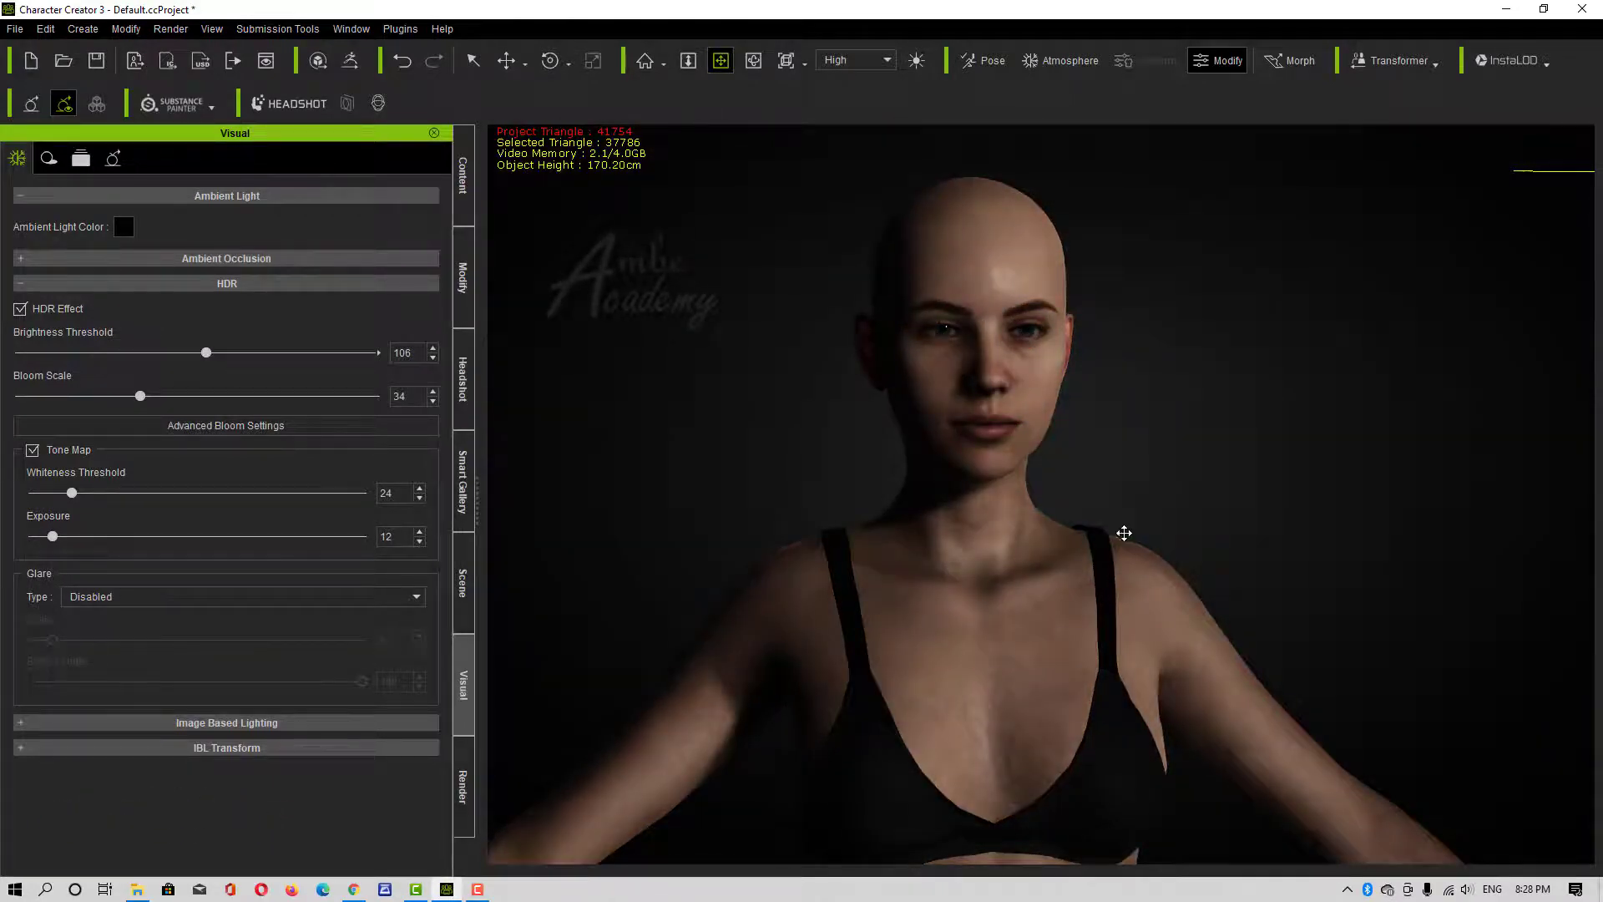
right_click_drag(1120, 533, 1252, 582)
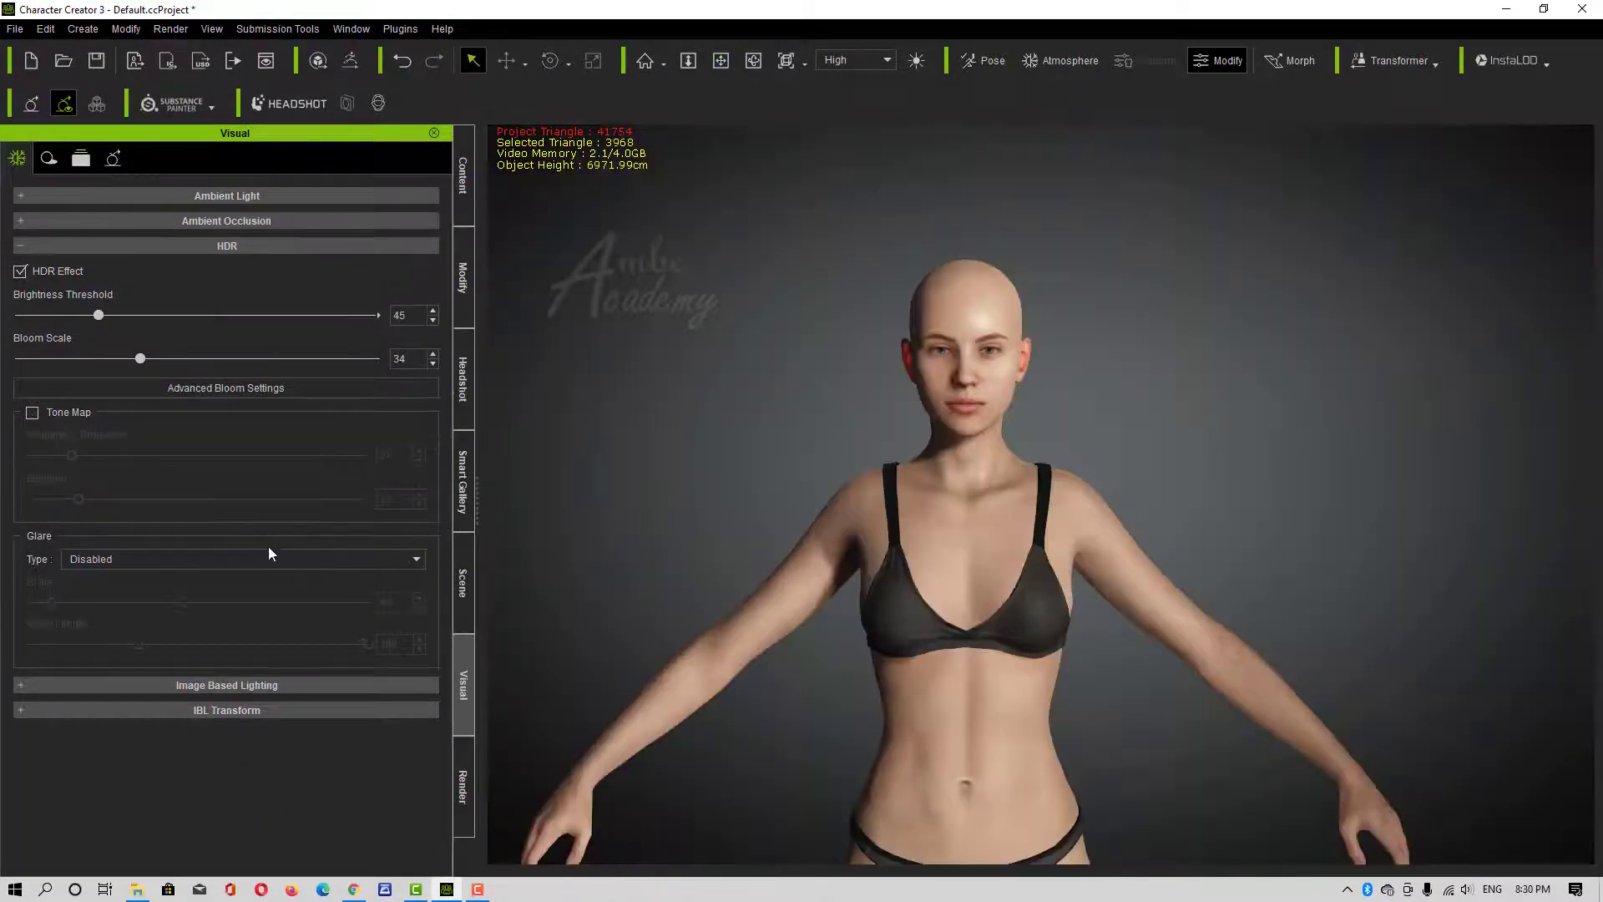
Set the HDR glare type to Cheap Lens with Scale 78 and Spike Length 84
left_click(106, 563)
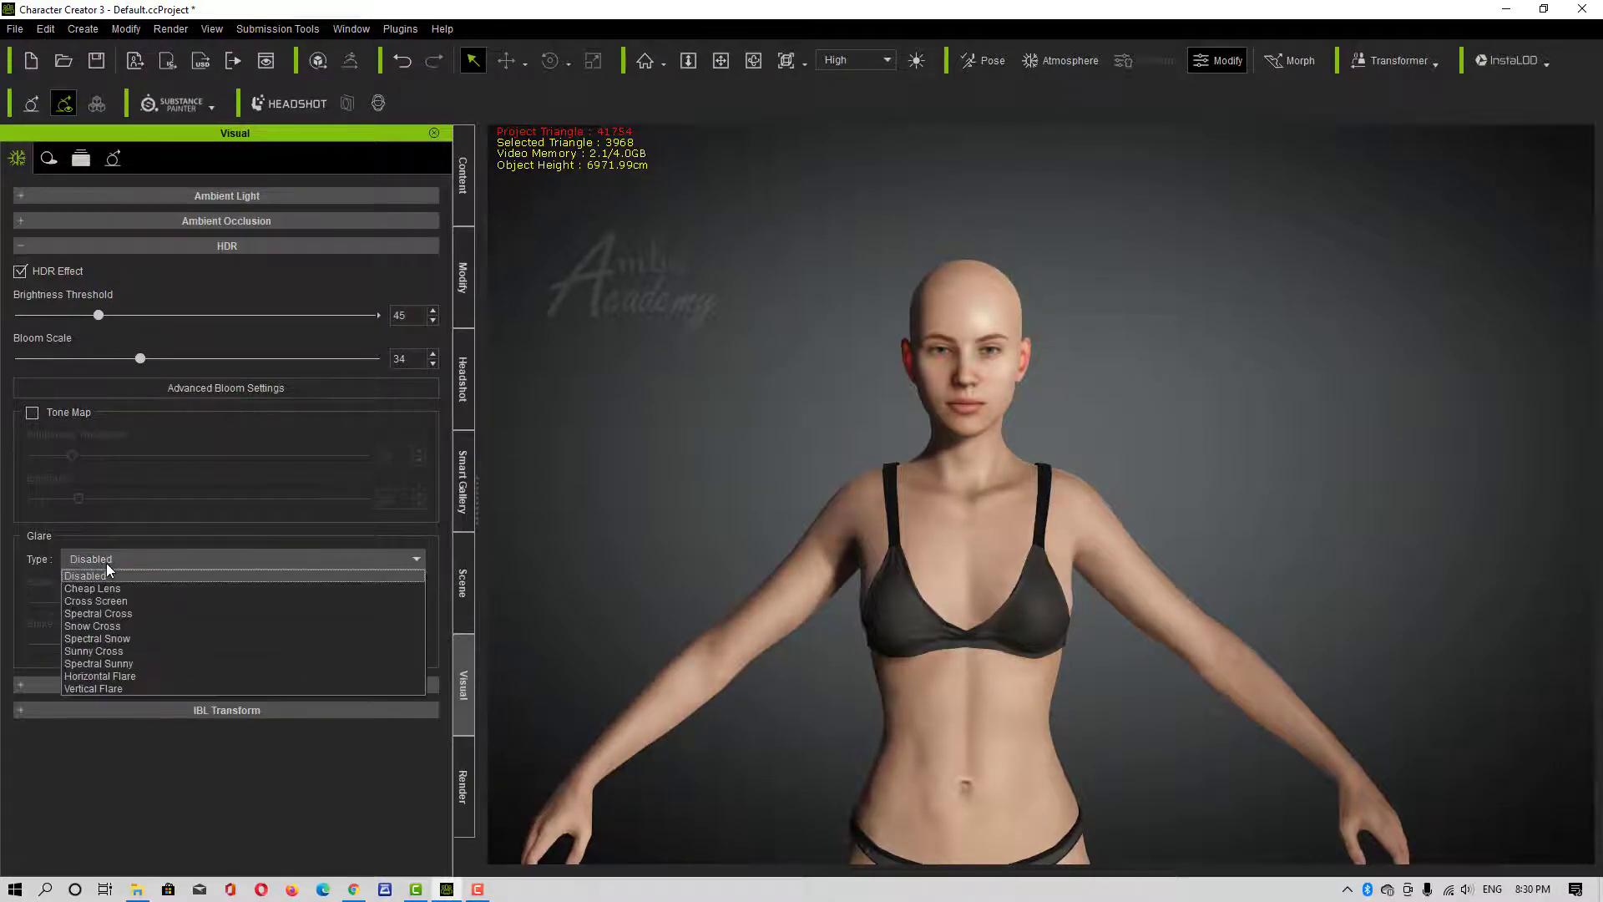
left_click(107, 590)
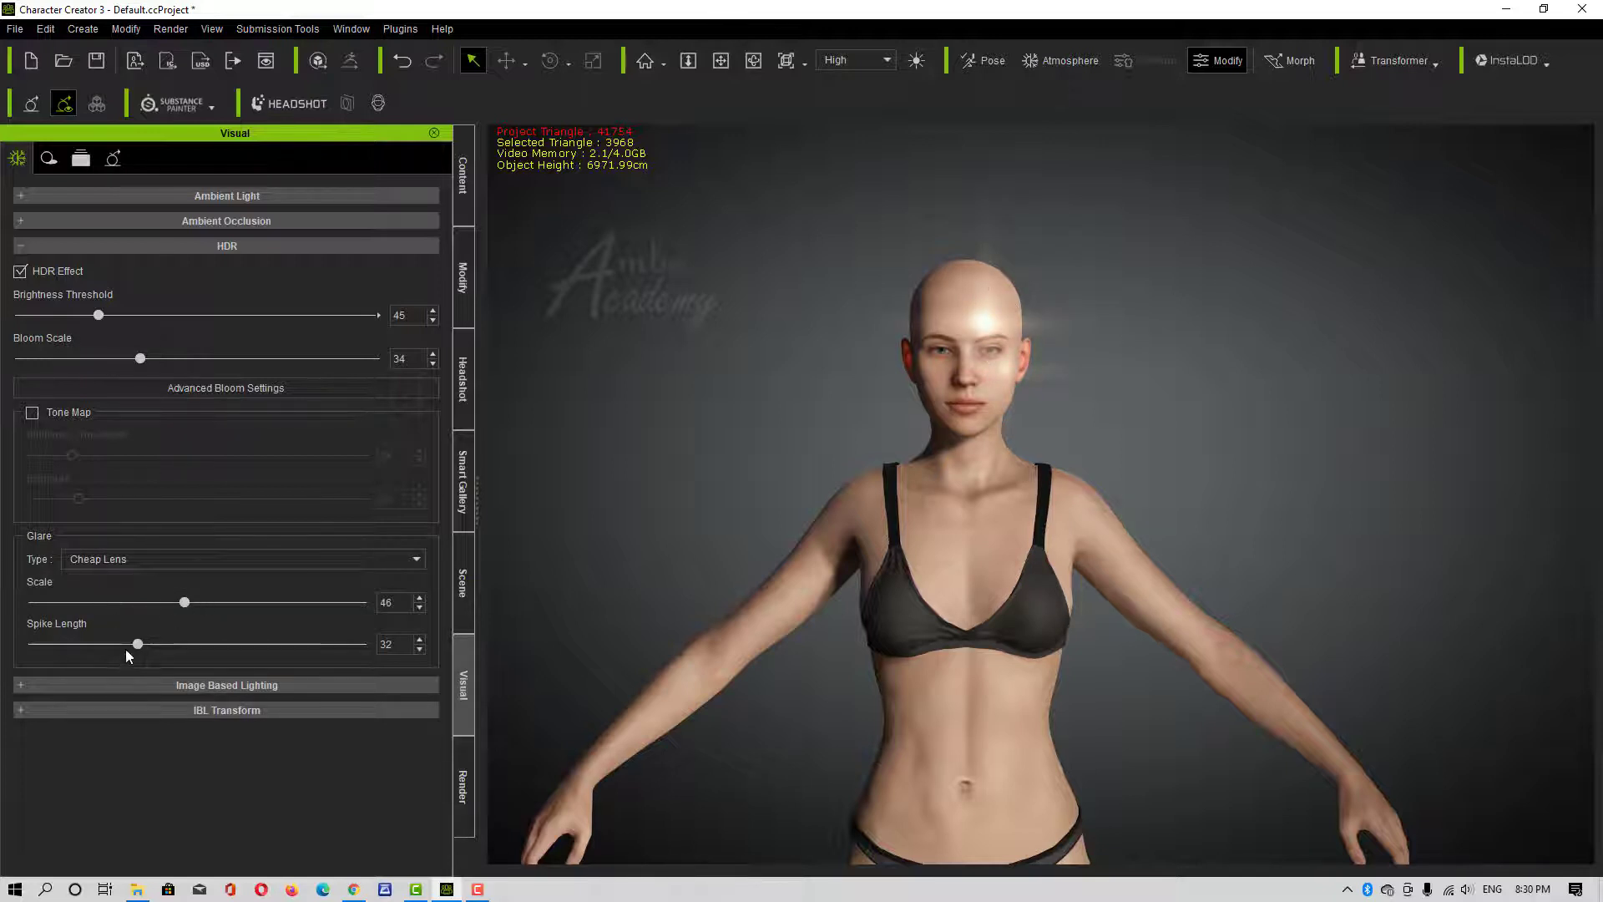
left_click_drag(69, 649, 132, 651)
left_click_drag(188, 603, 222, 622)
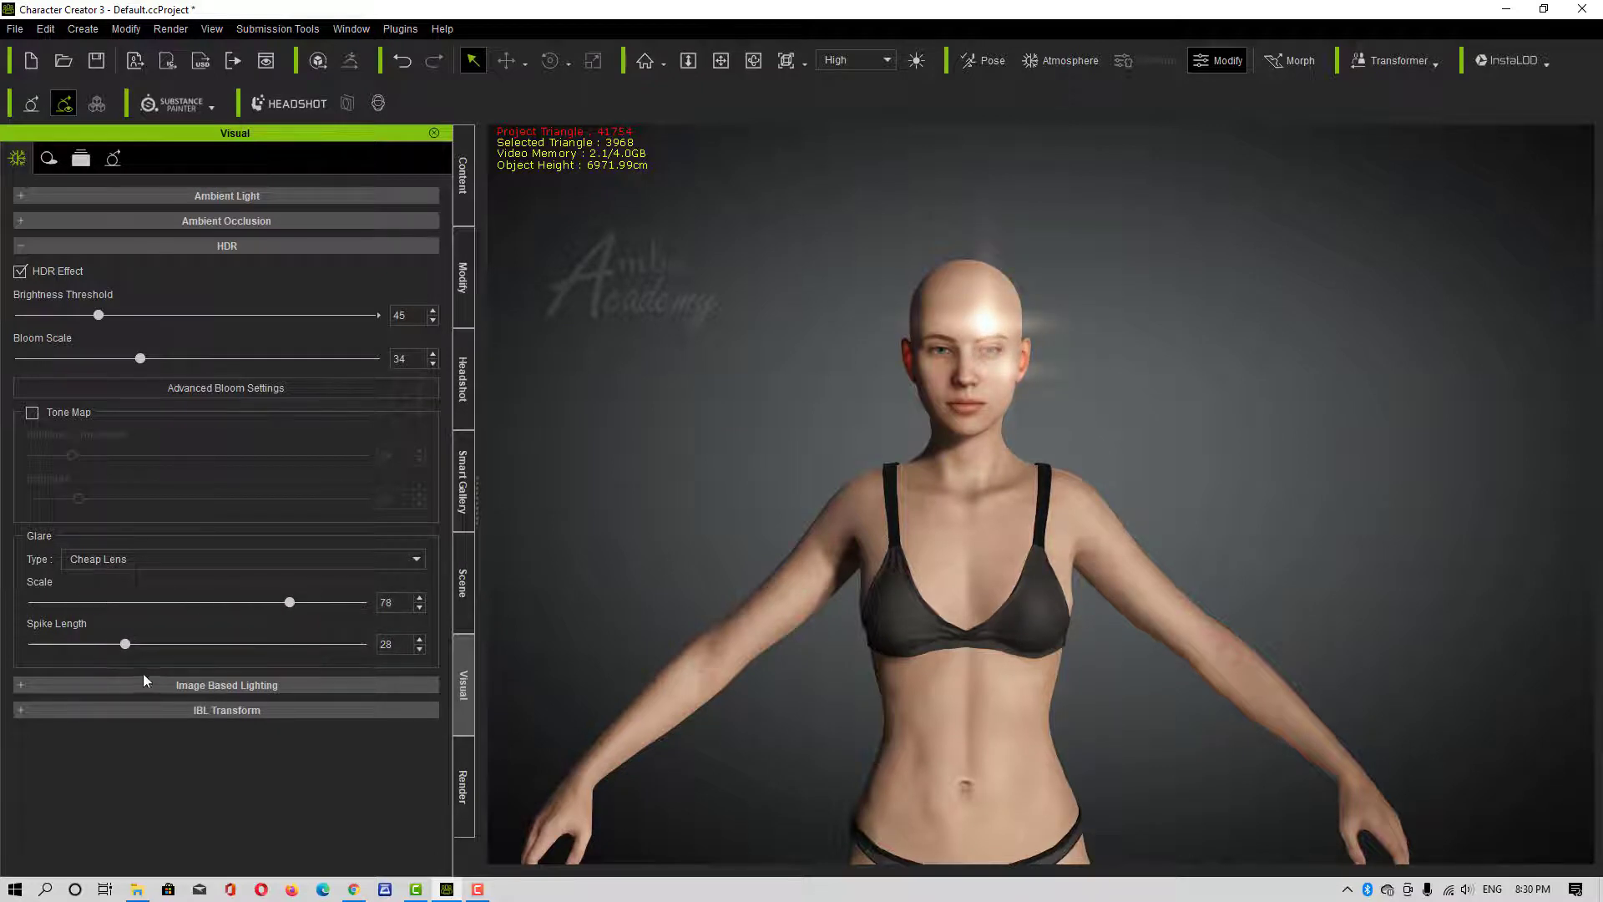
left_click_drag(124, 649, 303, 650)
Try the Cross Screen glare type, switch it to Spectral Cross and view the avatar from another angle
left_click(127, 555)
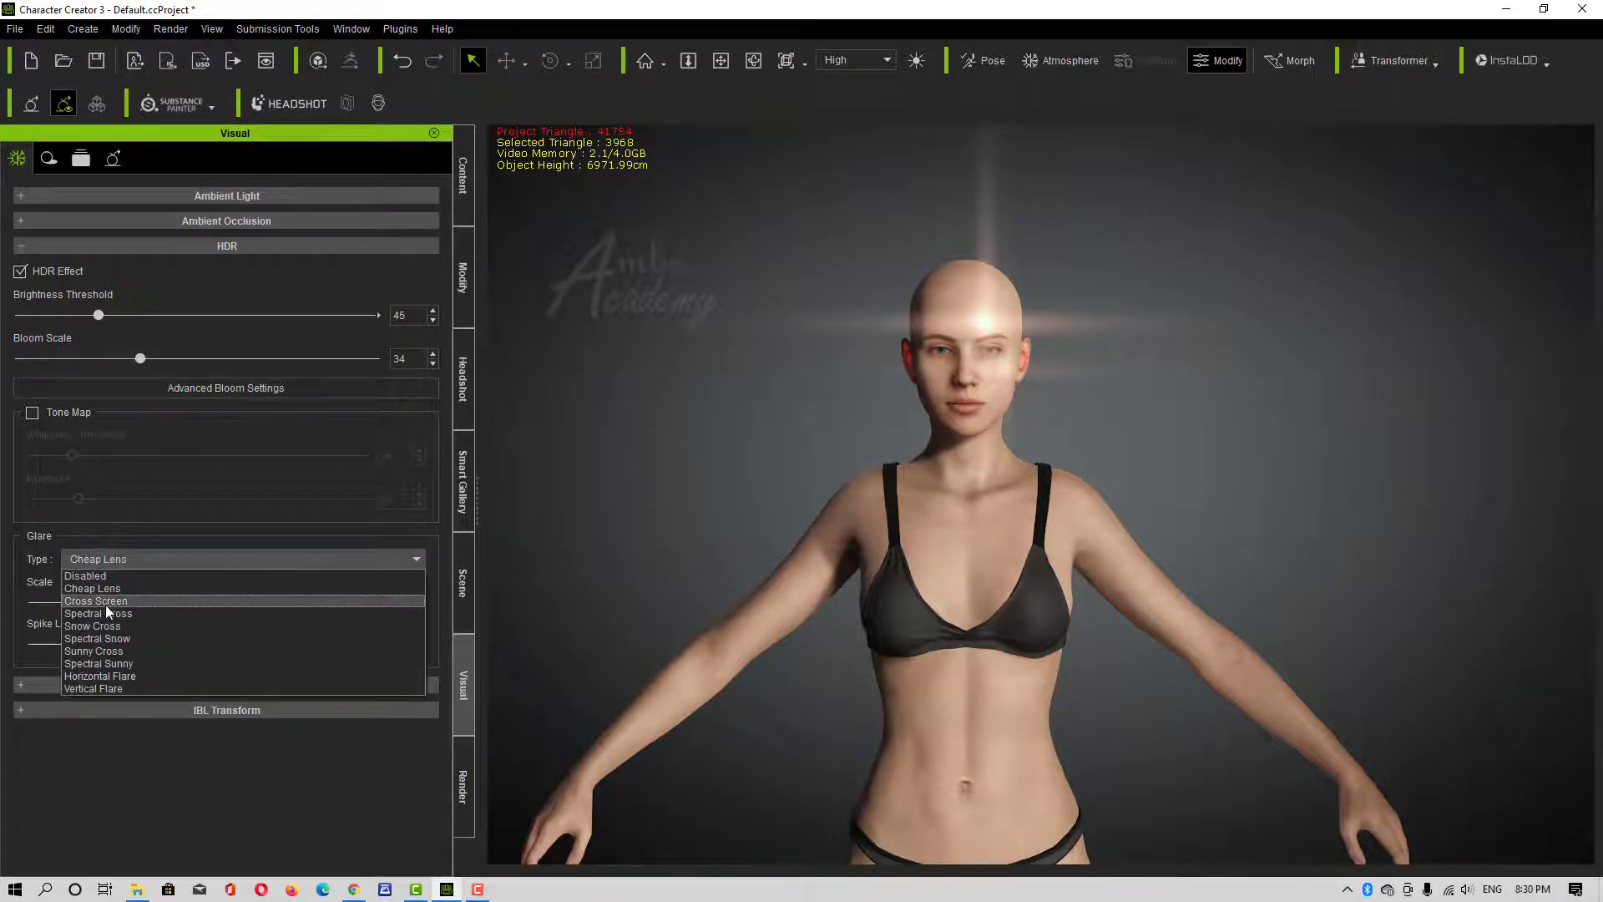
left_click(106, 603)
left_click(116, 557)
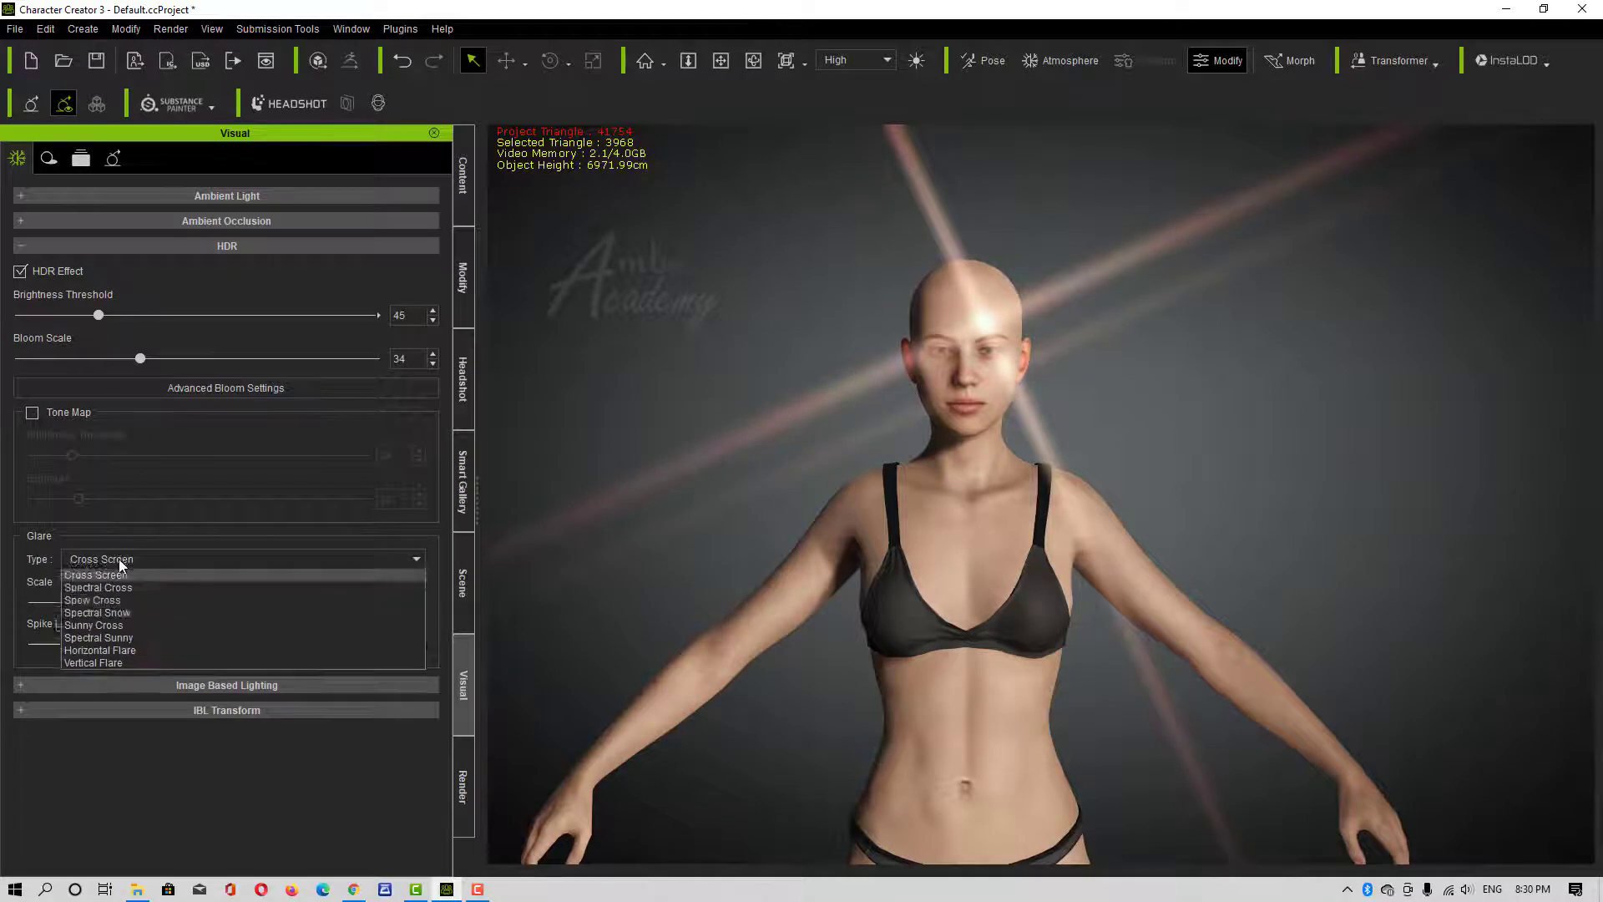
left_click(114, 616)
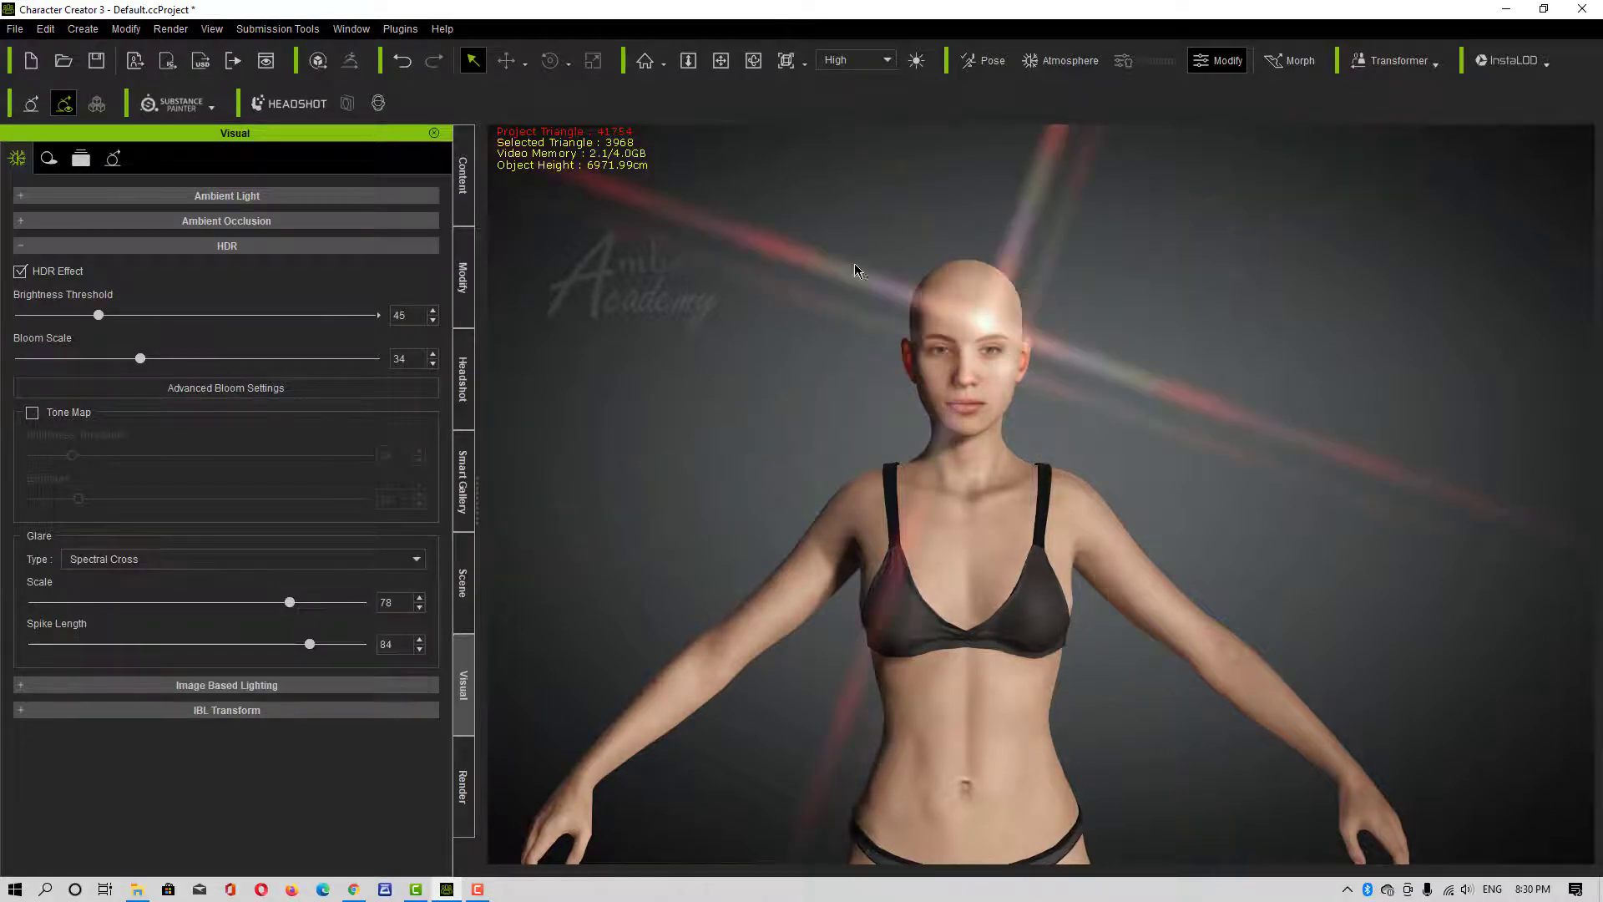
left_click_drag(1100, 501, 848, 511, "alt")
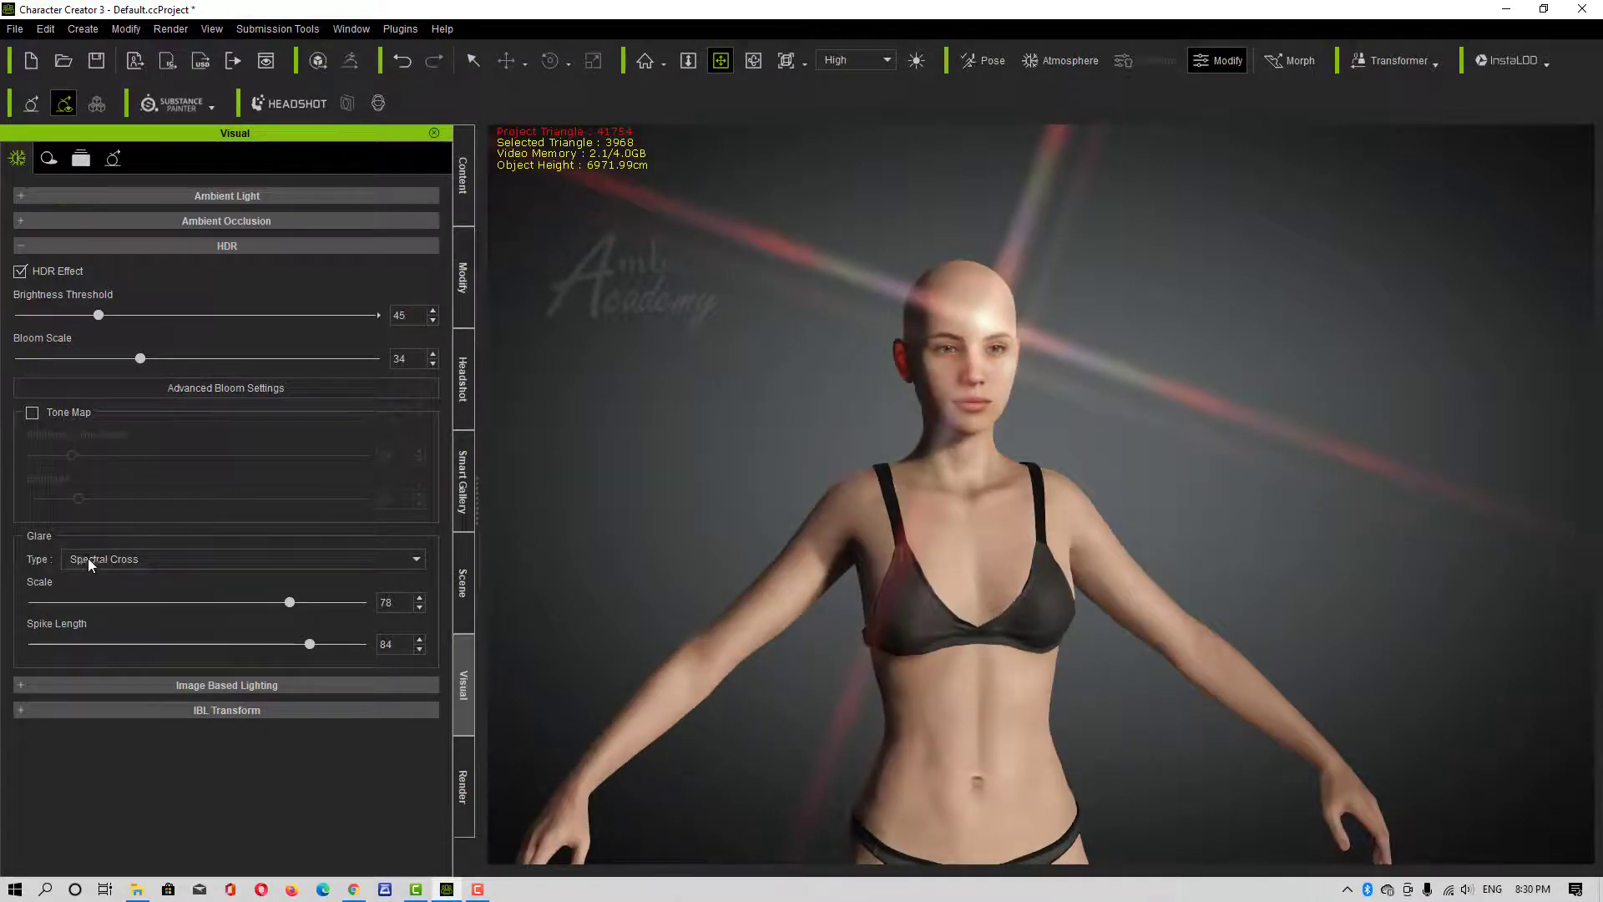
Disable the HDR Effect and bring up the Image Based Lighting settings
left_click(20, 273)
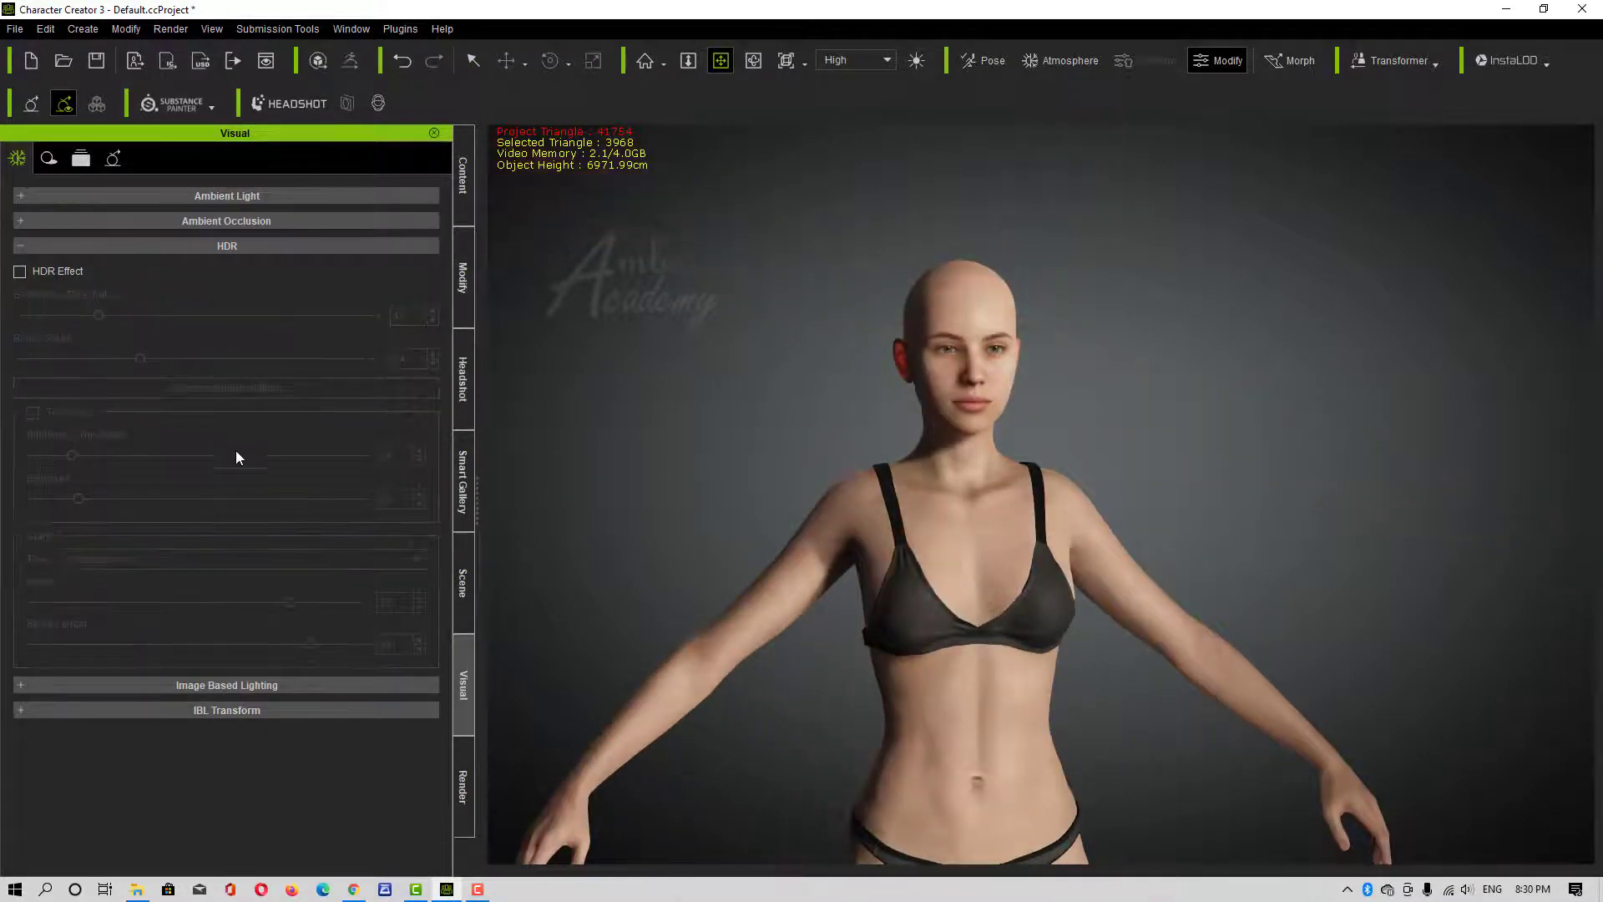
left_click(54, 686)
scroll(158, 639, "down", 3)
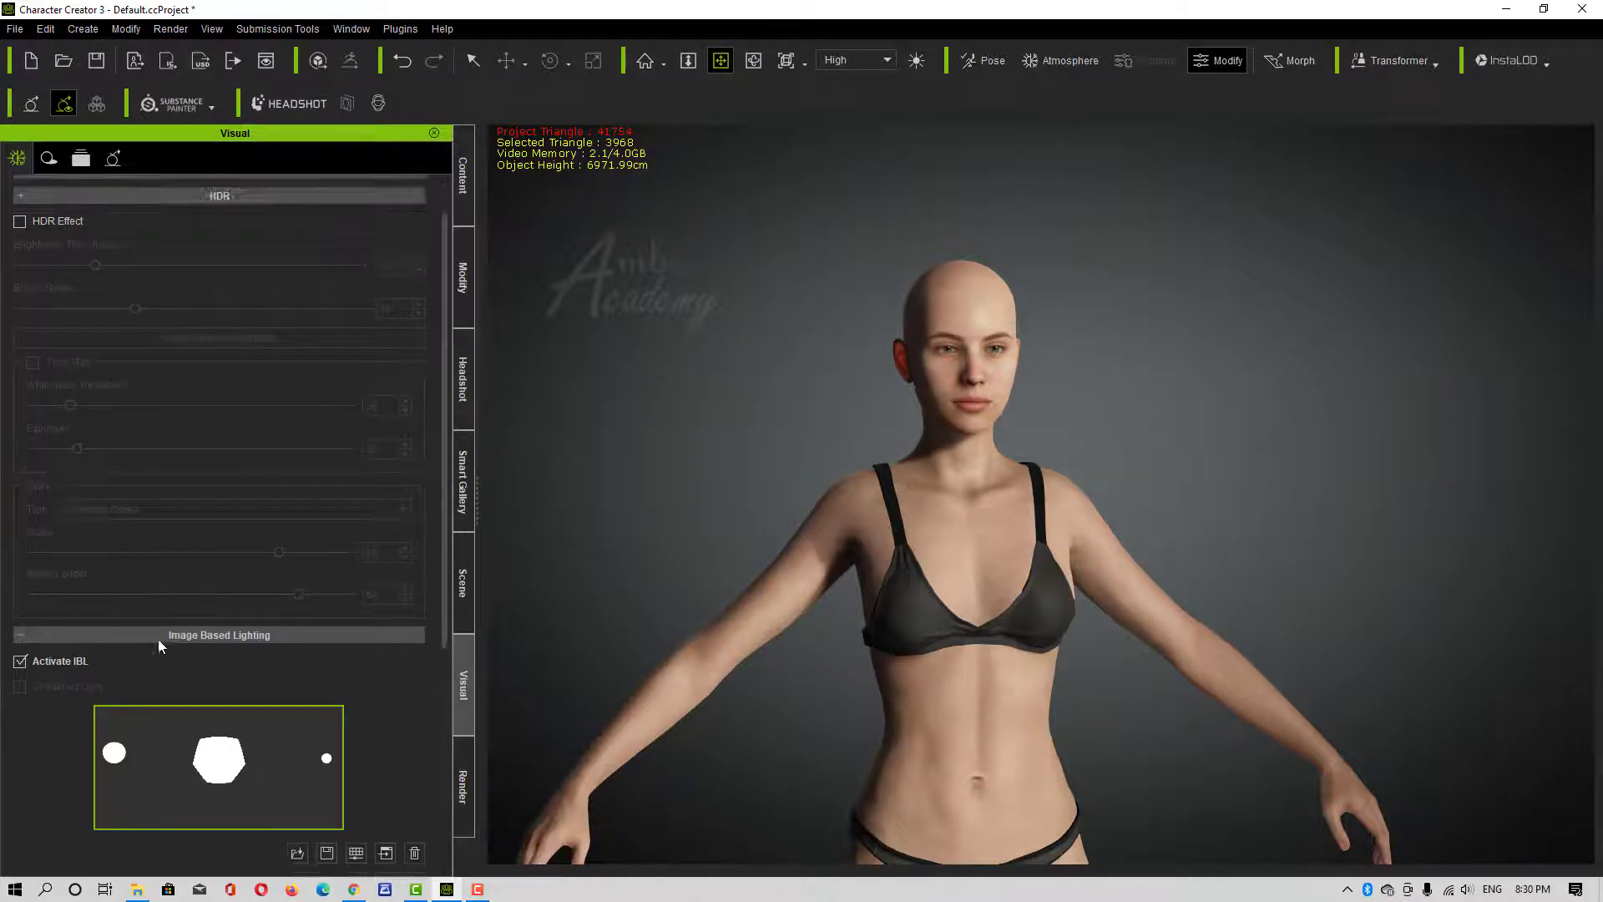
scroll(232, 581, "down", 1)
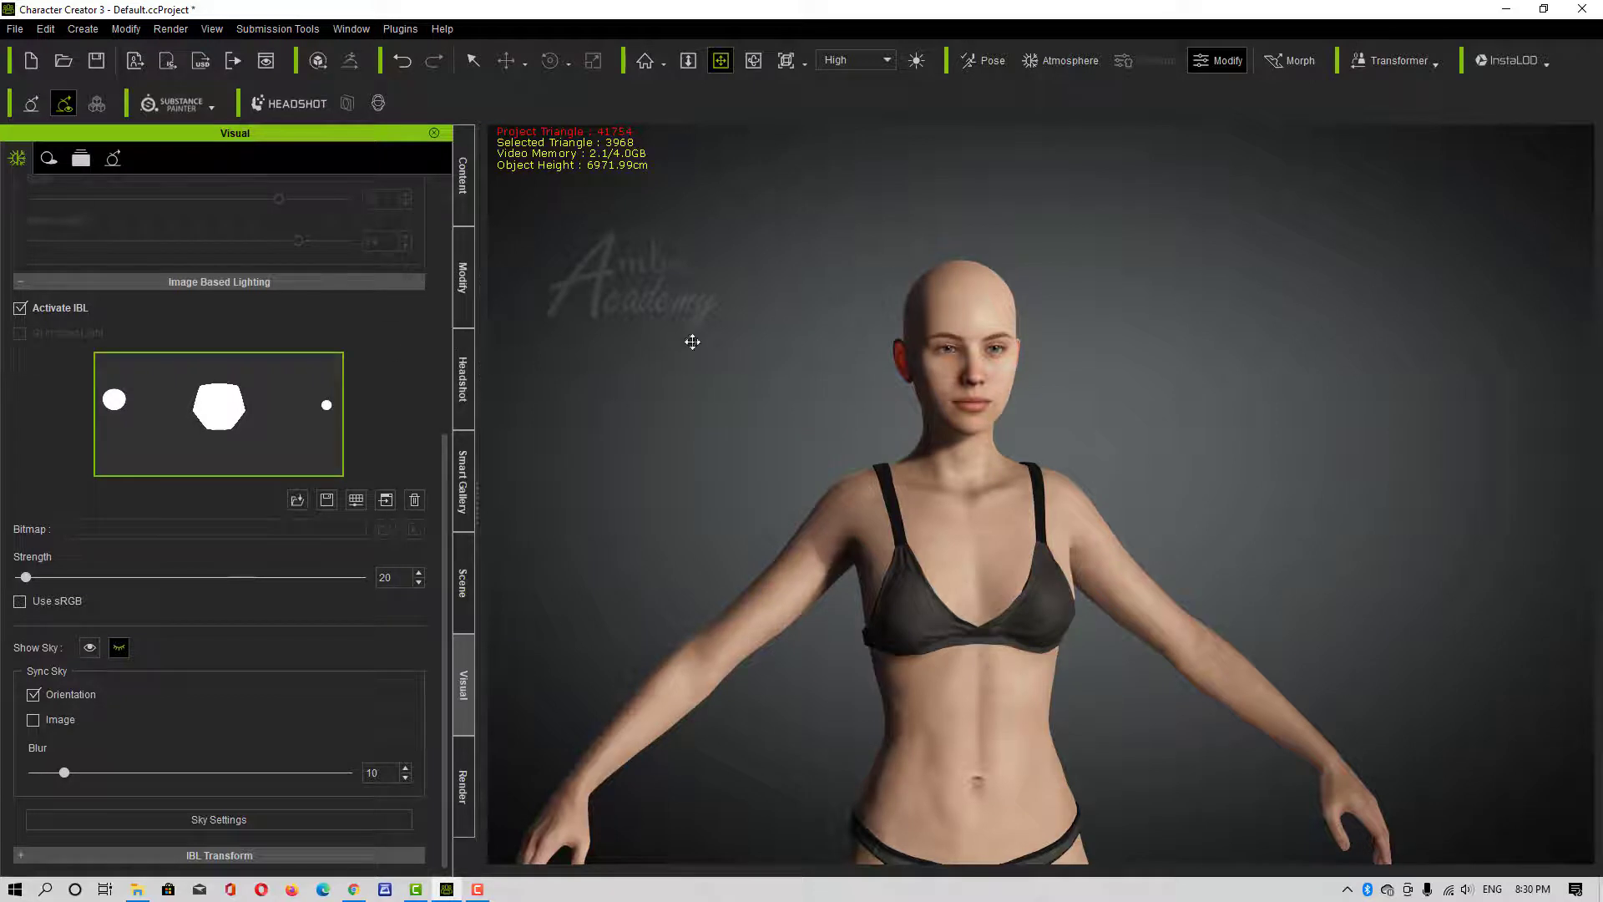
Browse the atmosphere IBL presets and the IBL image templates in the content library
left_click(1097, 61)
left_click(64, 407)
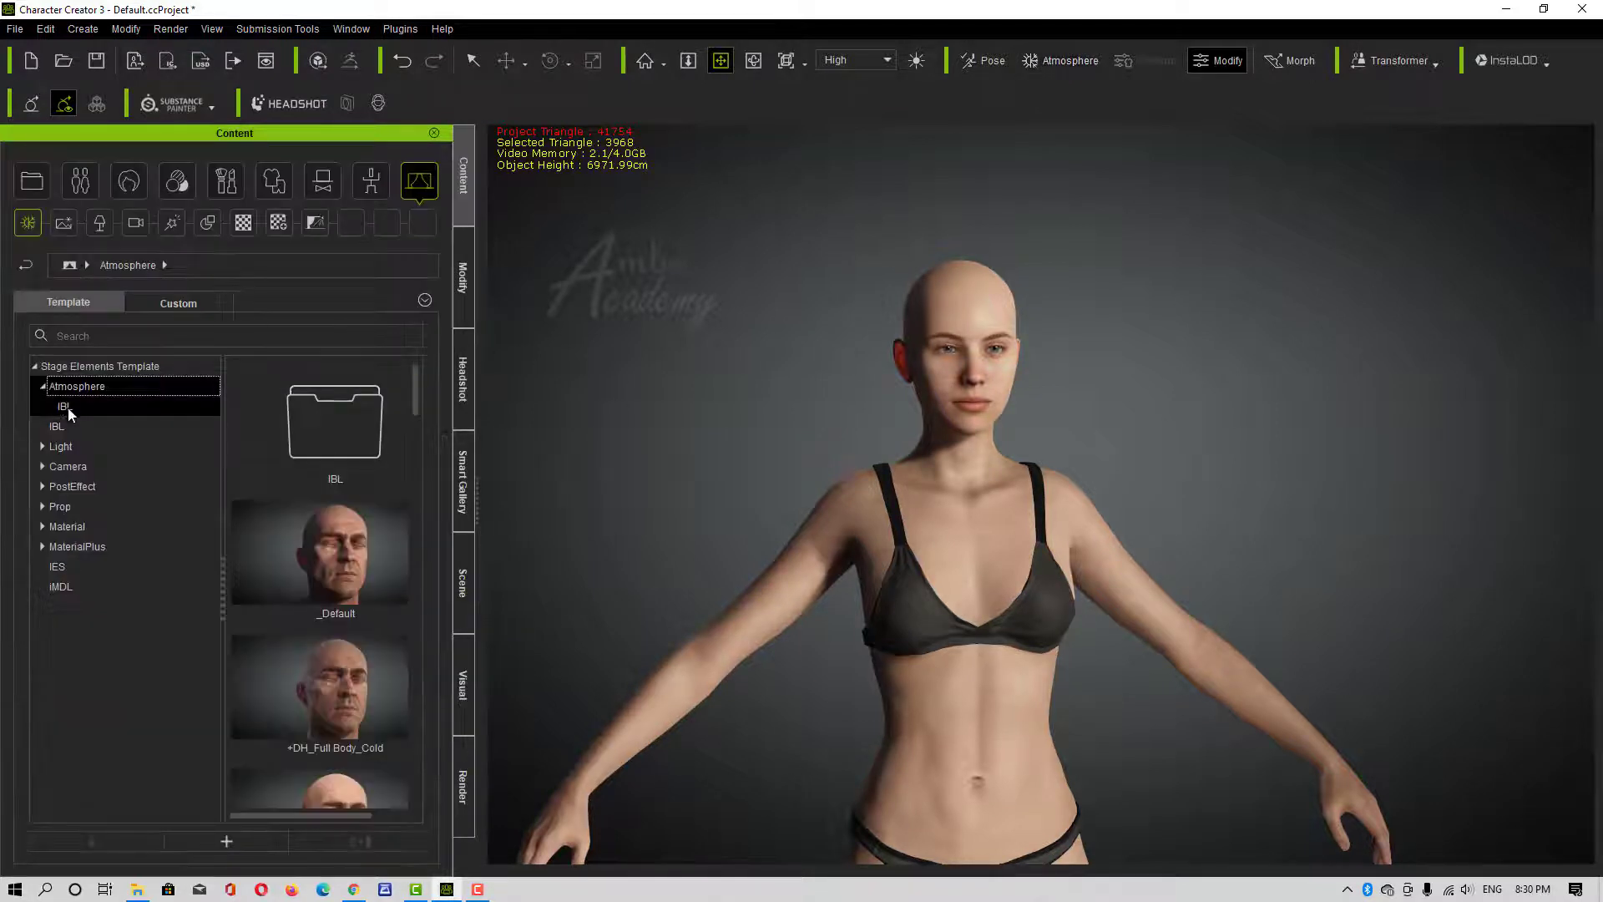
scroll(364, 542, "down", 10)
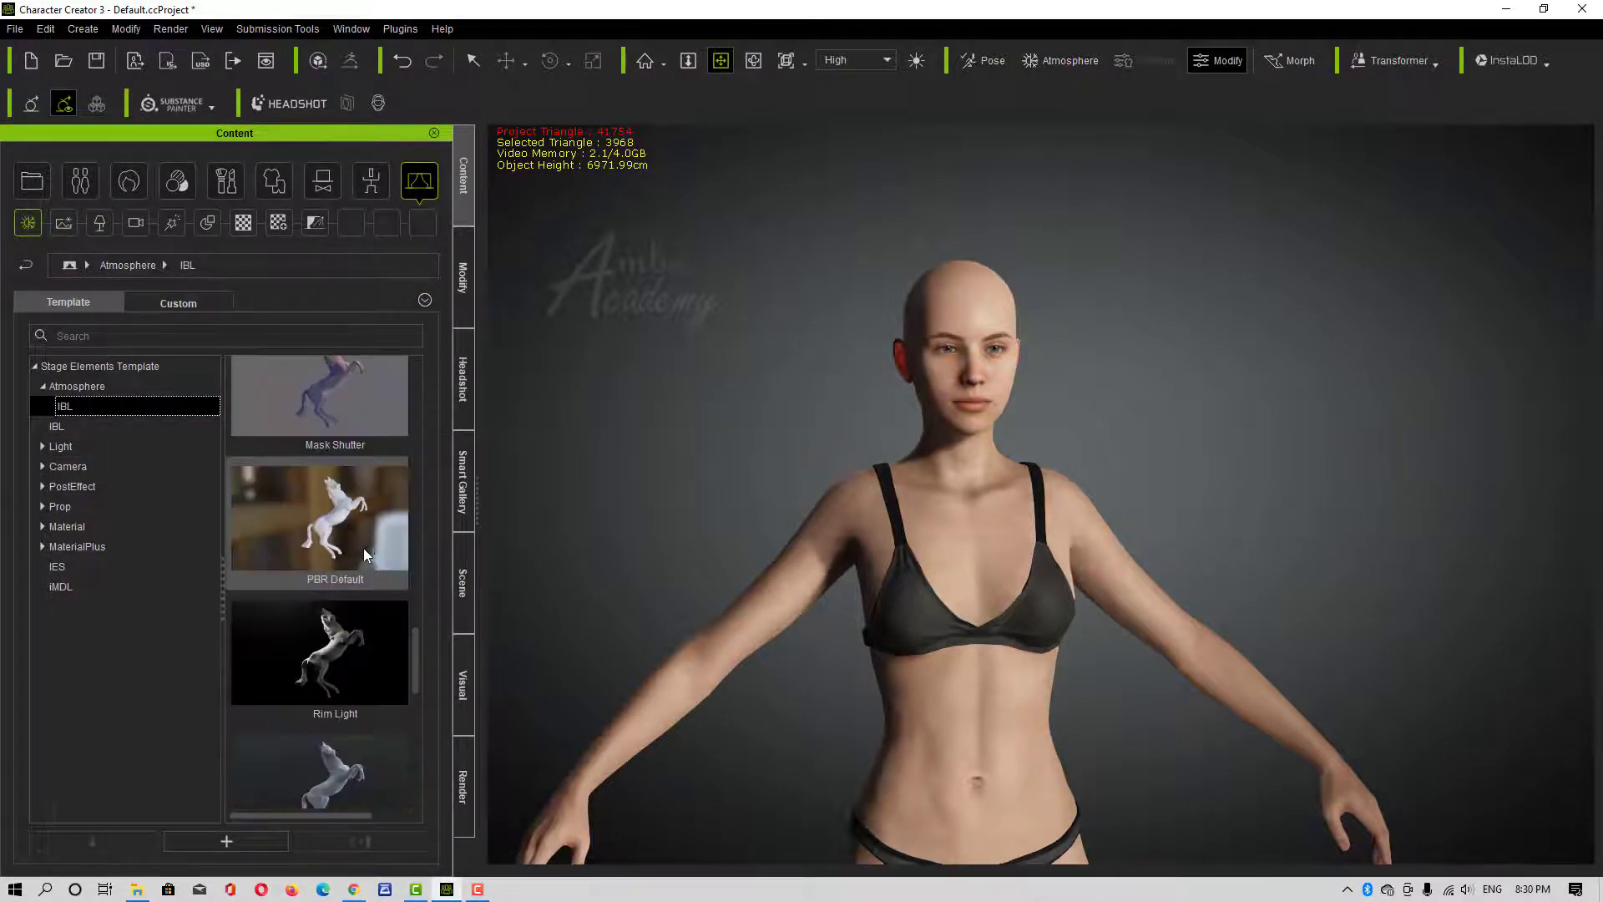
left_click(57, 426)
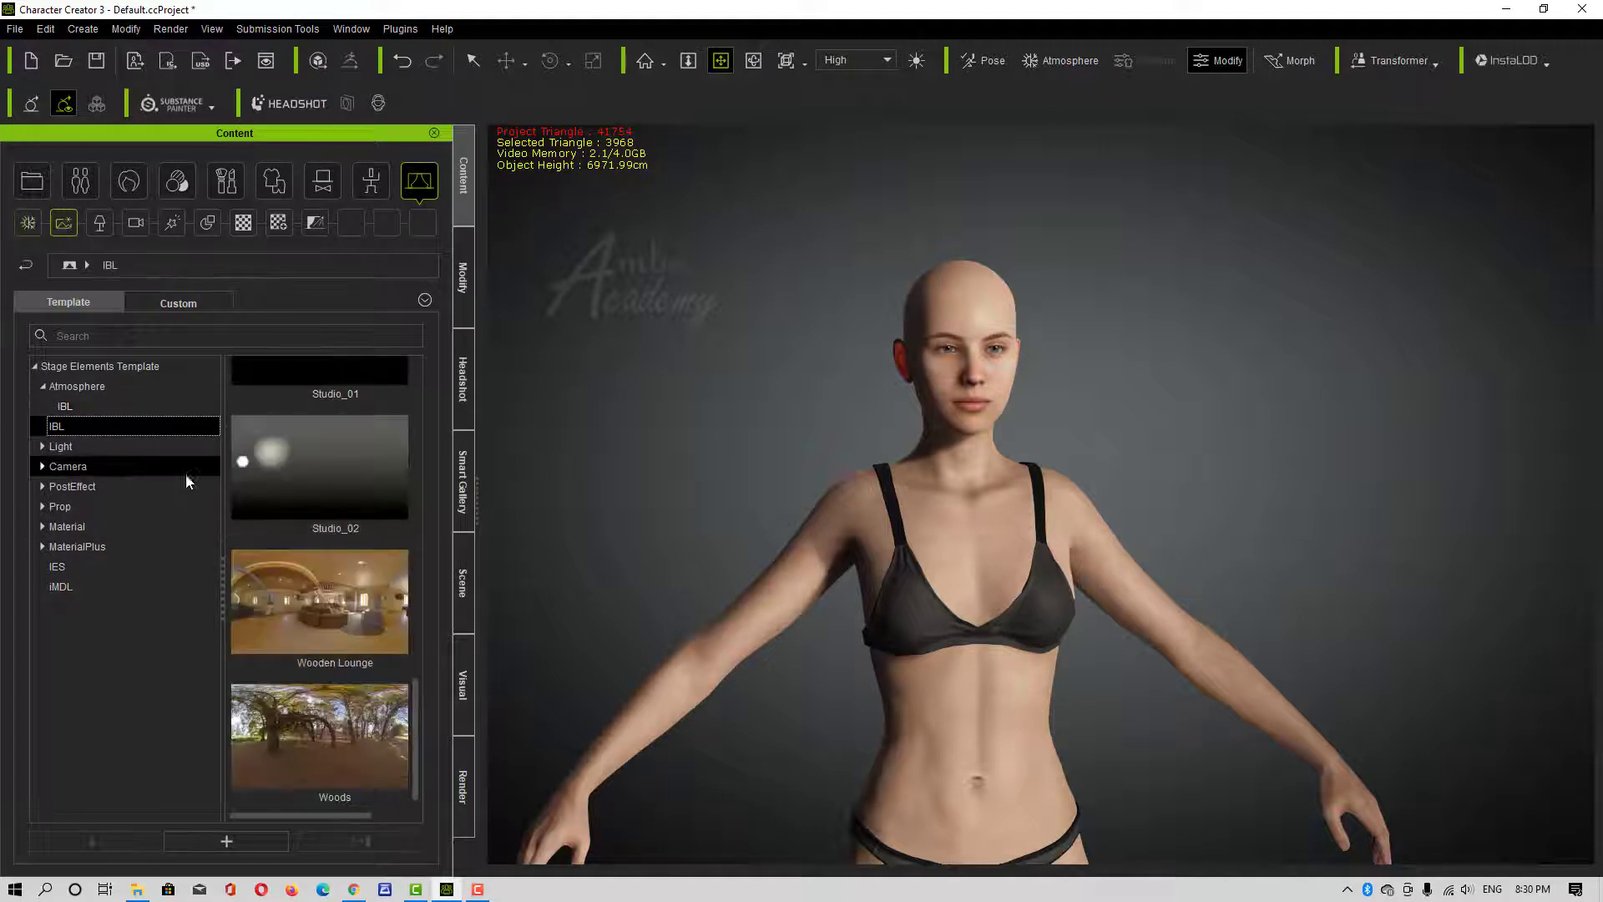
Load One Side.hdr as the image for the Image Based Lighting
left_click(461, 702)
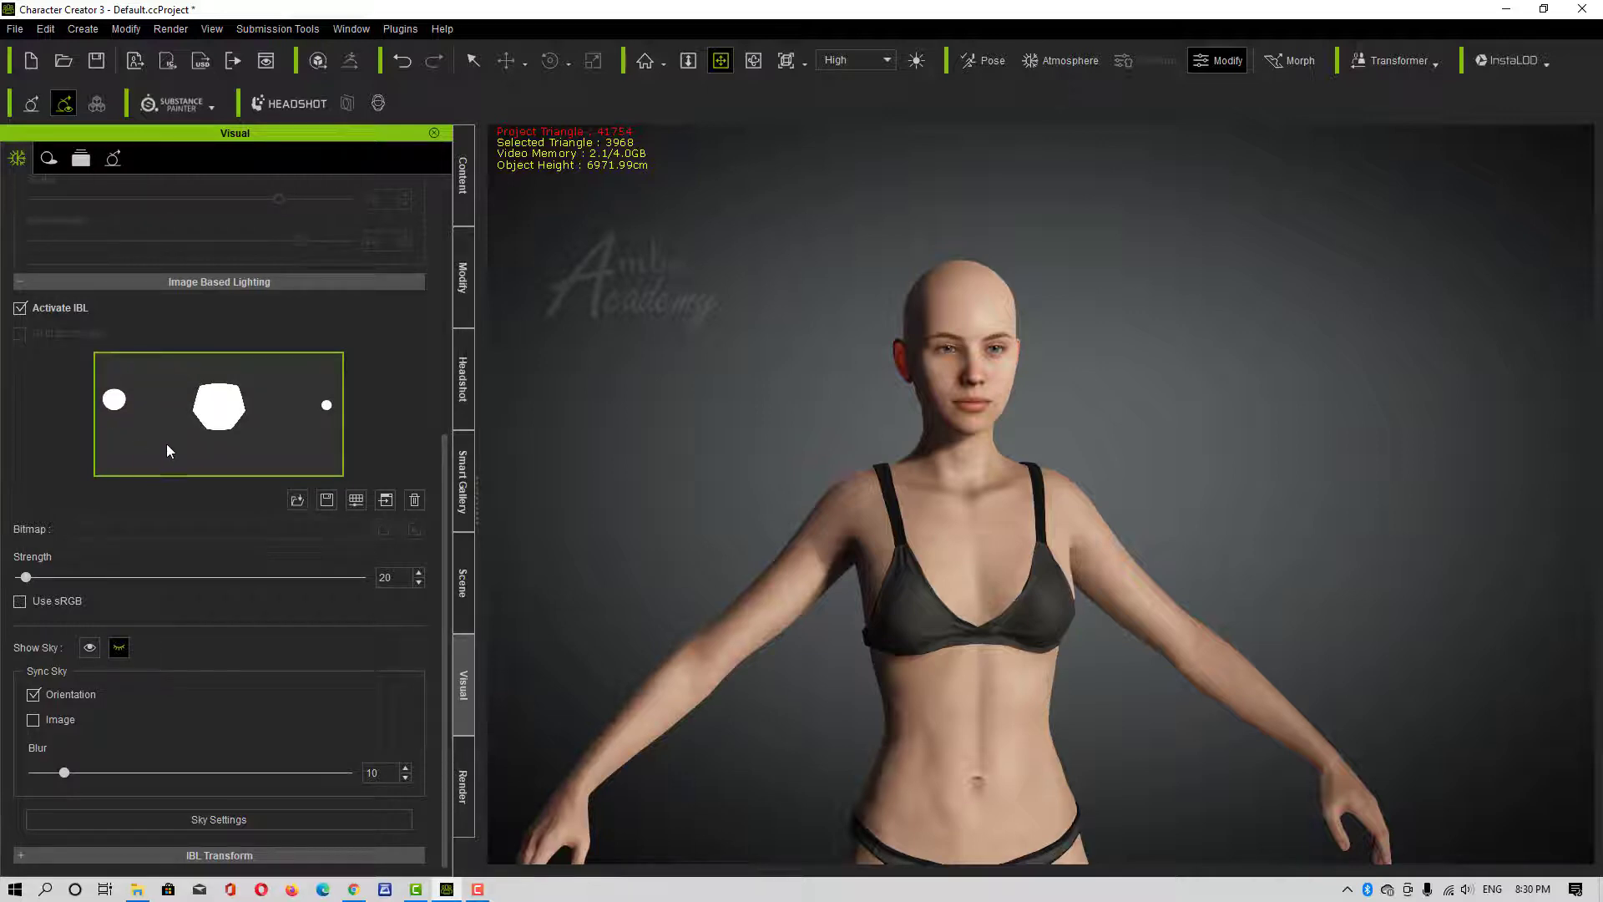
left_click(299, 501)
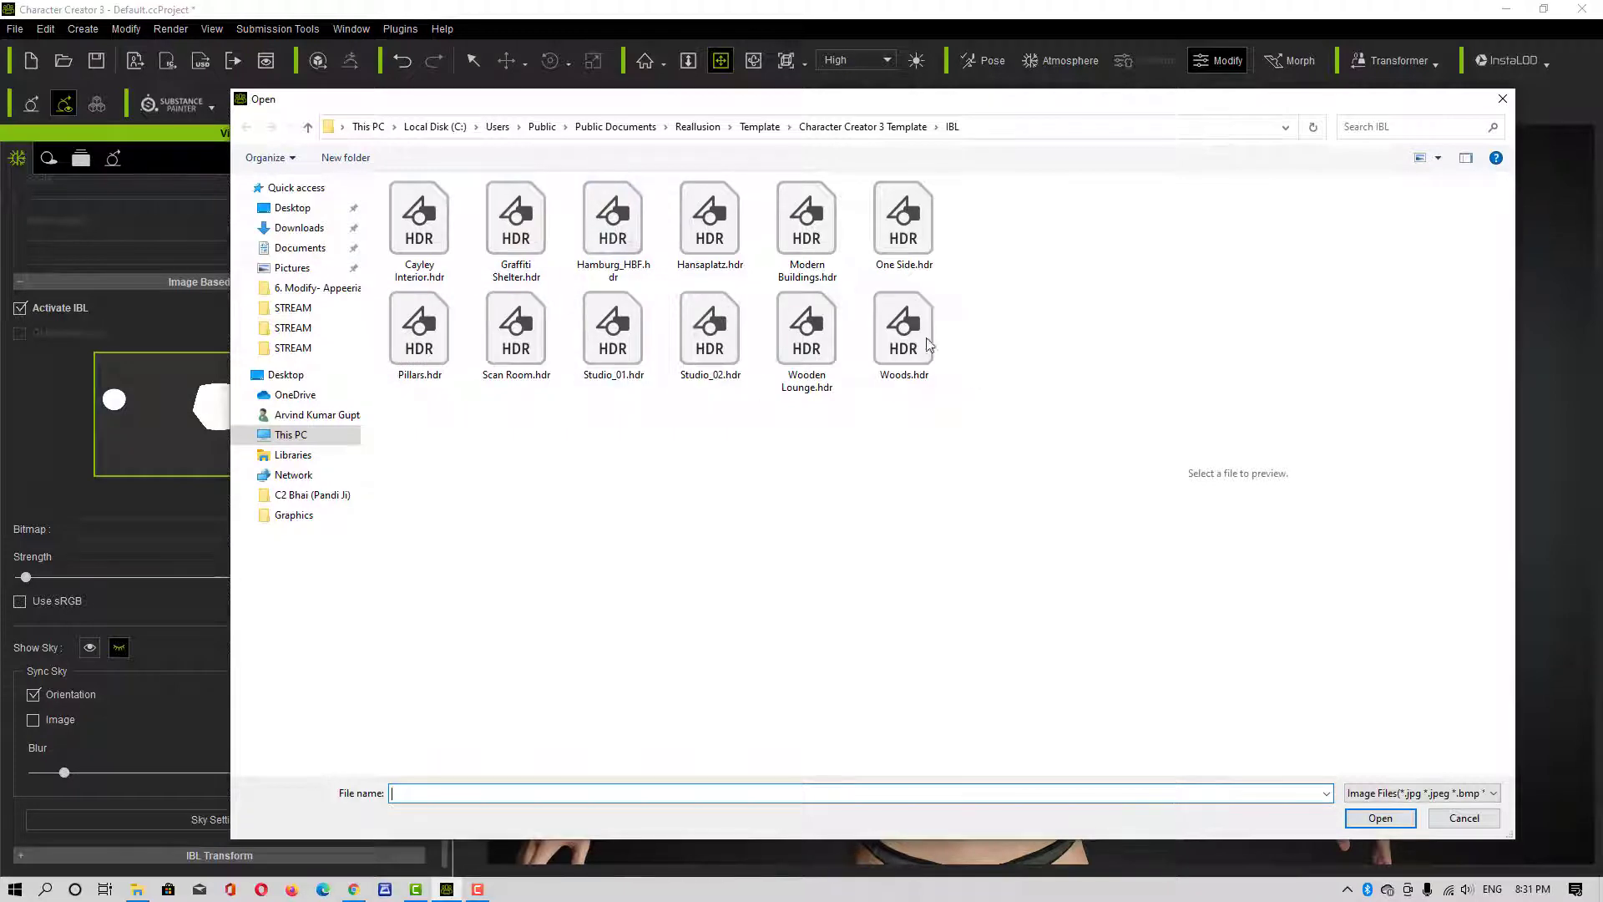
left_click(904, 224)
left_click(1381, 817)
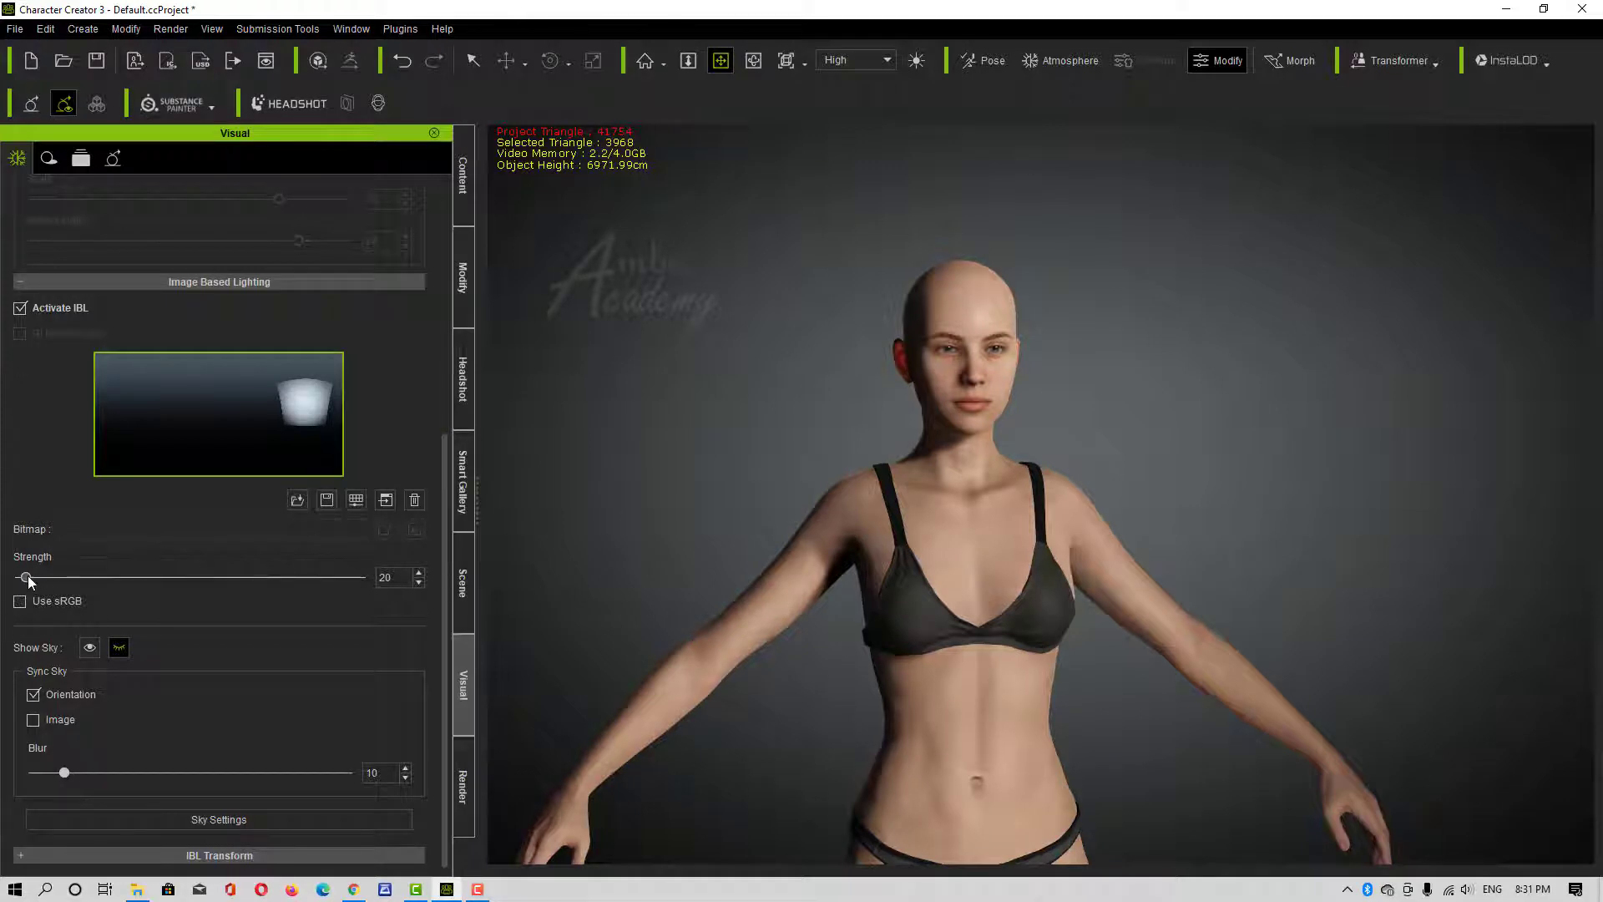
Set the IBL Strength to 140 and toggle Use sRGB on and back off
mouse_move(26, 577)
left_mouse_down()
mouse_move(250, 578)
mouse_move(56, 578)
left_mouse_up()
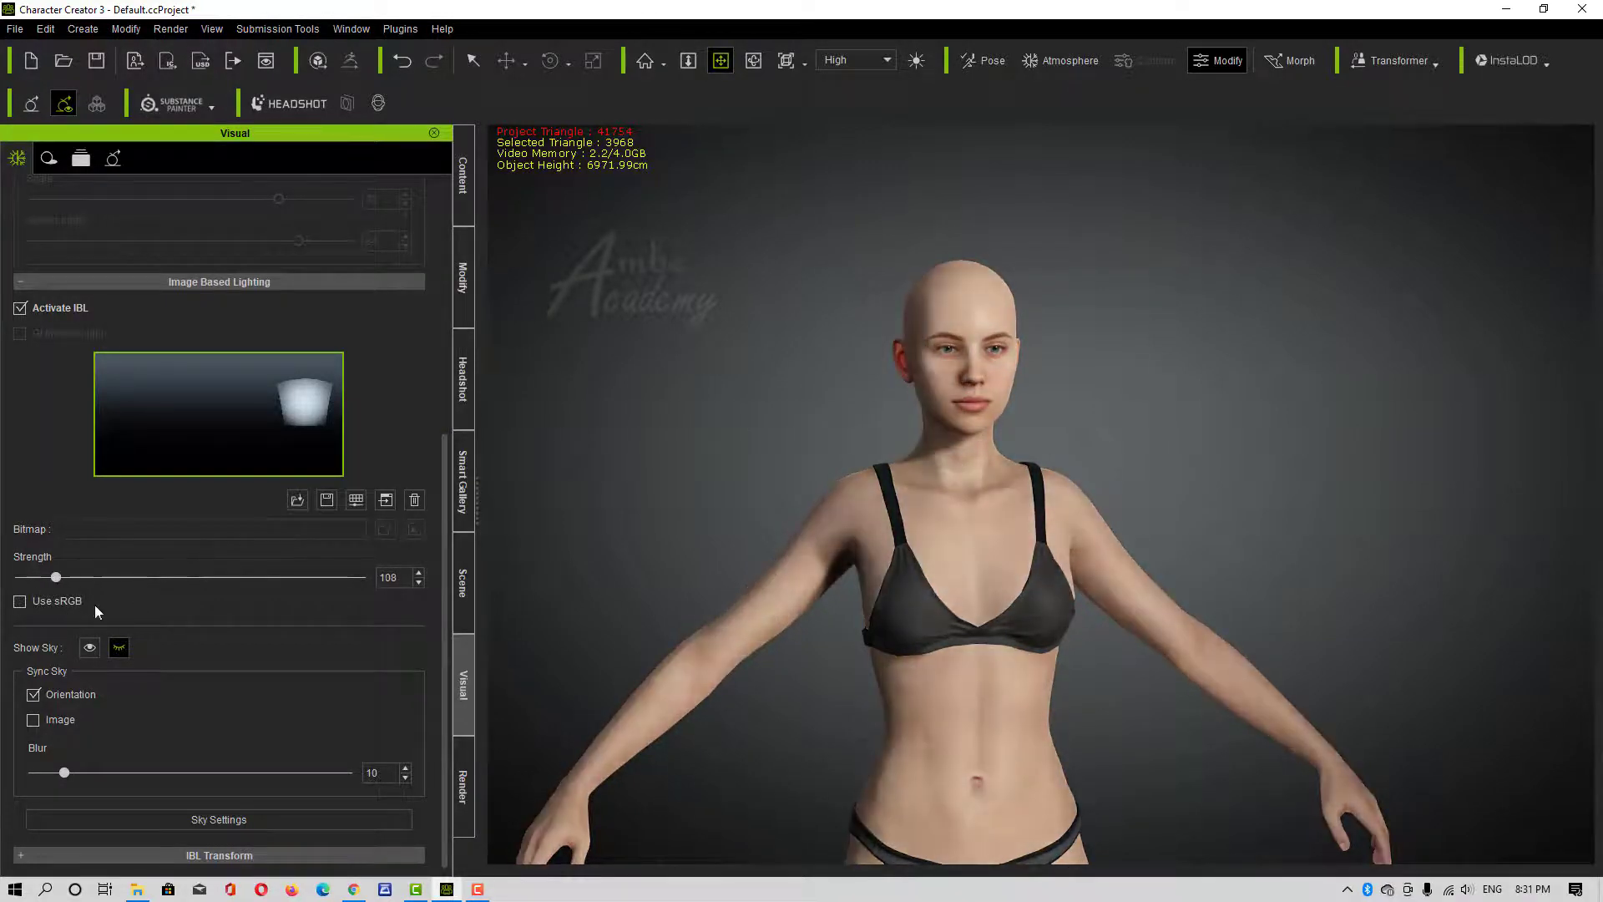
left_click(20, 601)
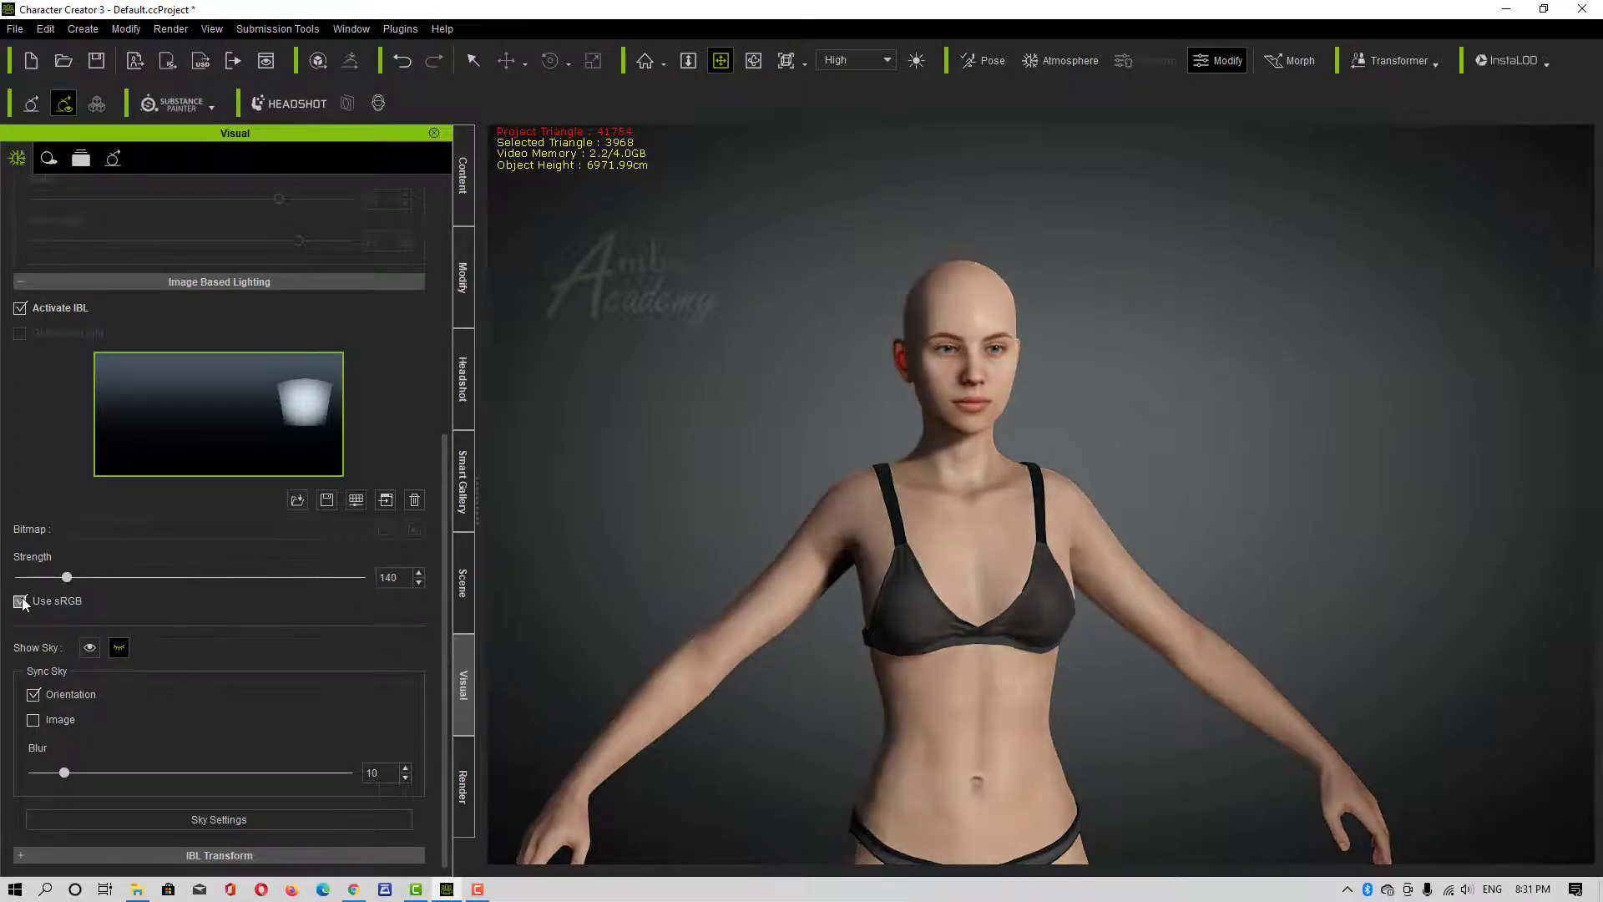
left_click(20, 602)
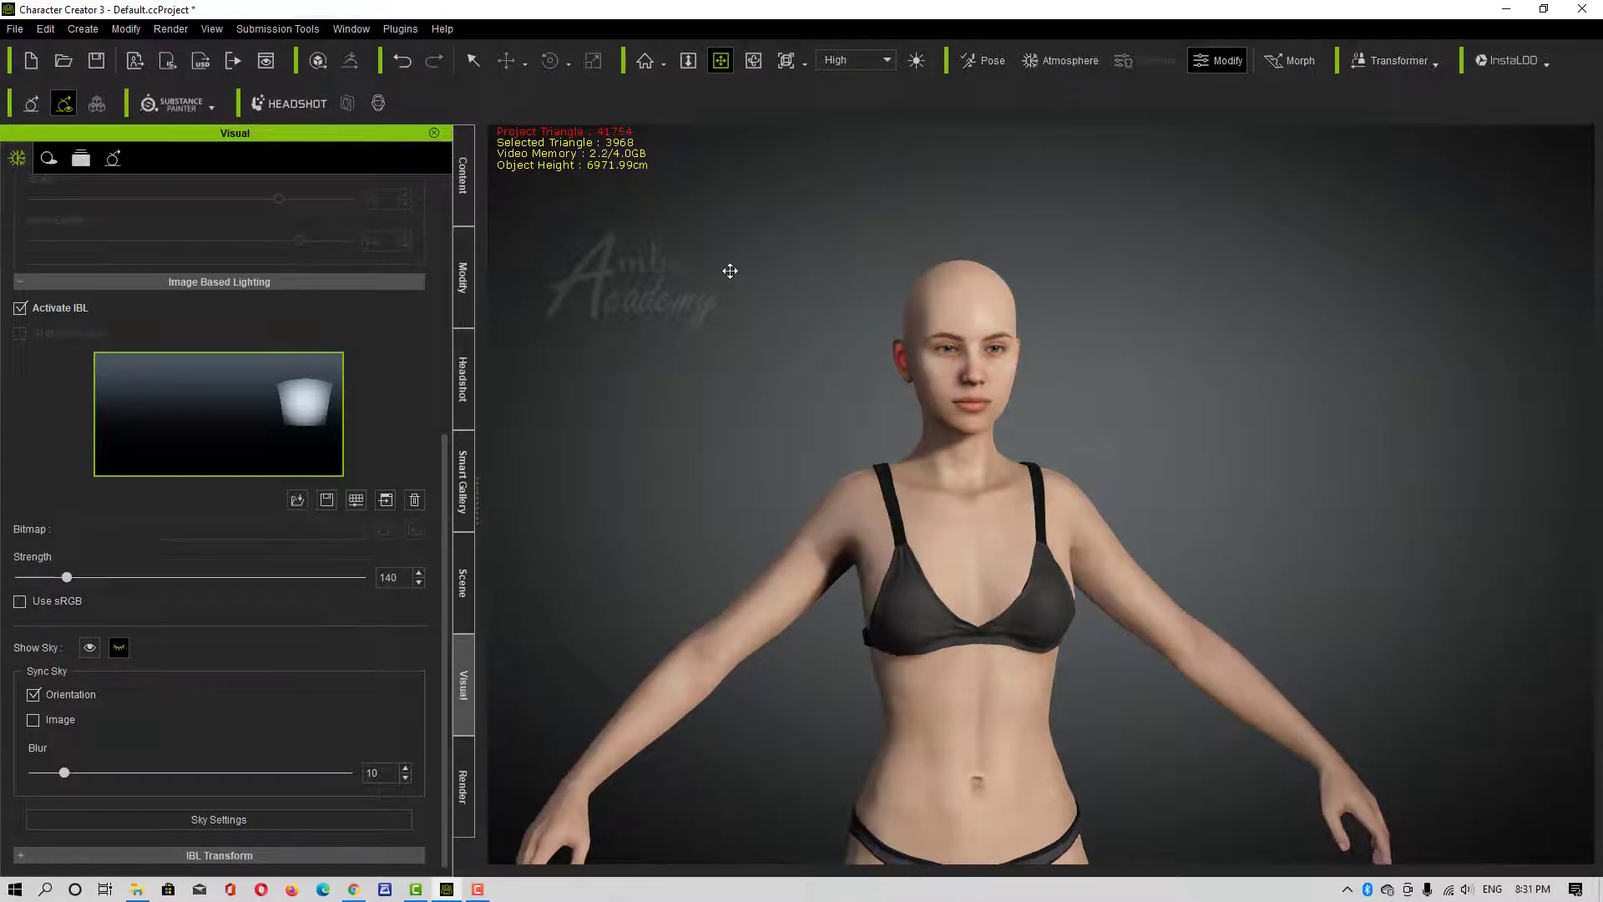
Apply the Woods image from the IBL templates in the content library to the scene
right_click_drag(1160, 572, 556, 562)
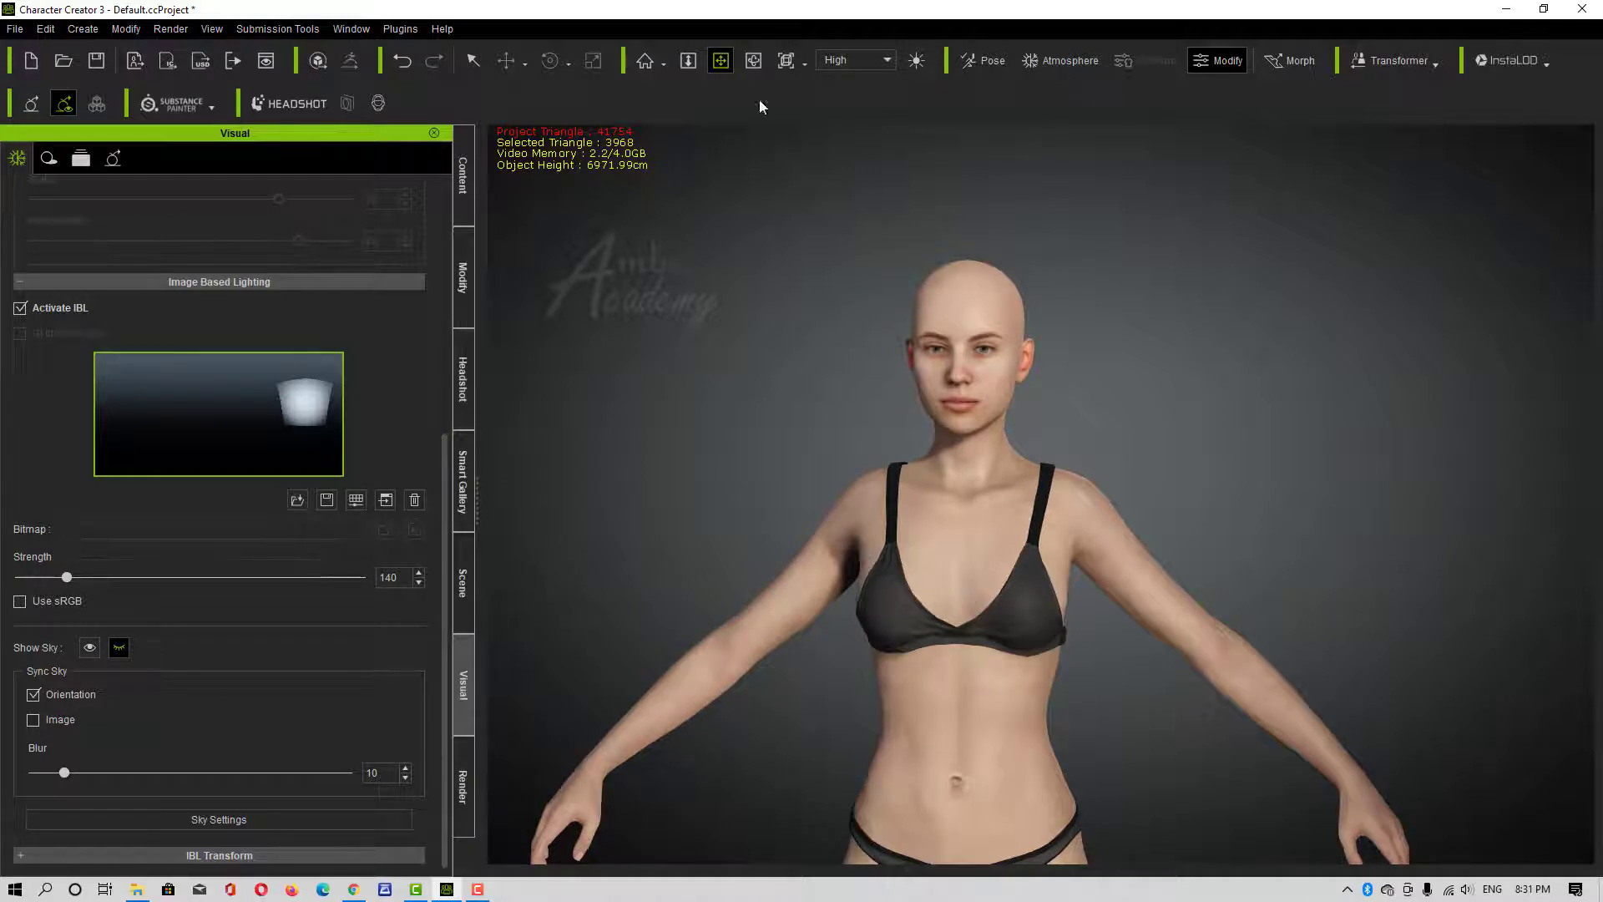
left_click(1060, 60)
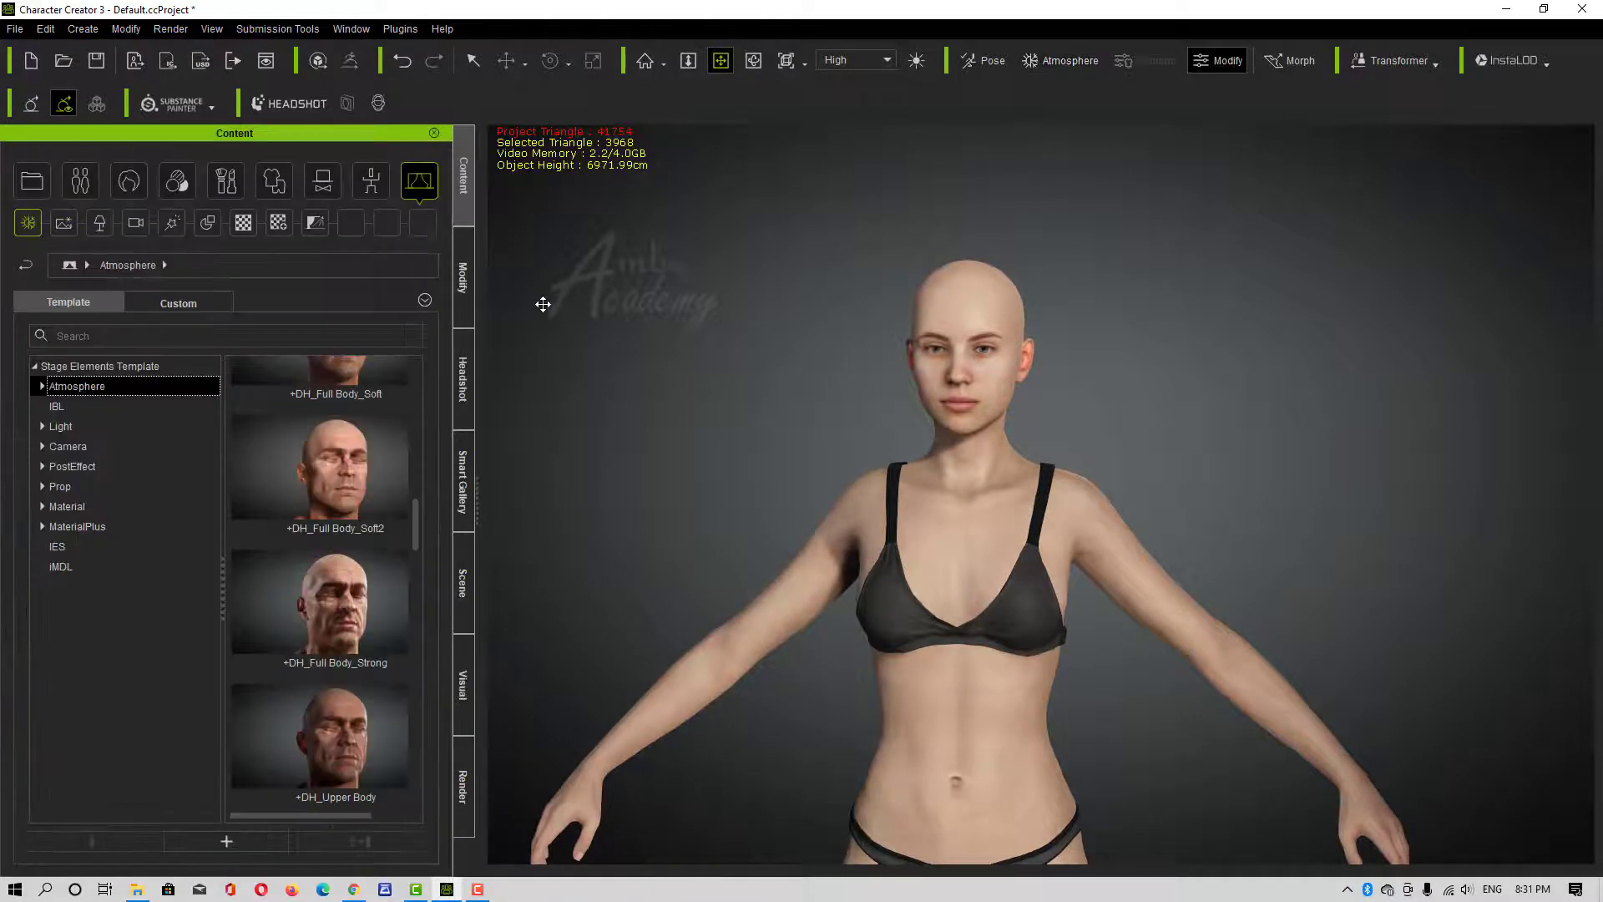
left_click(56, 405)
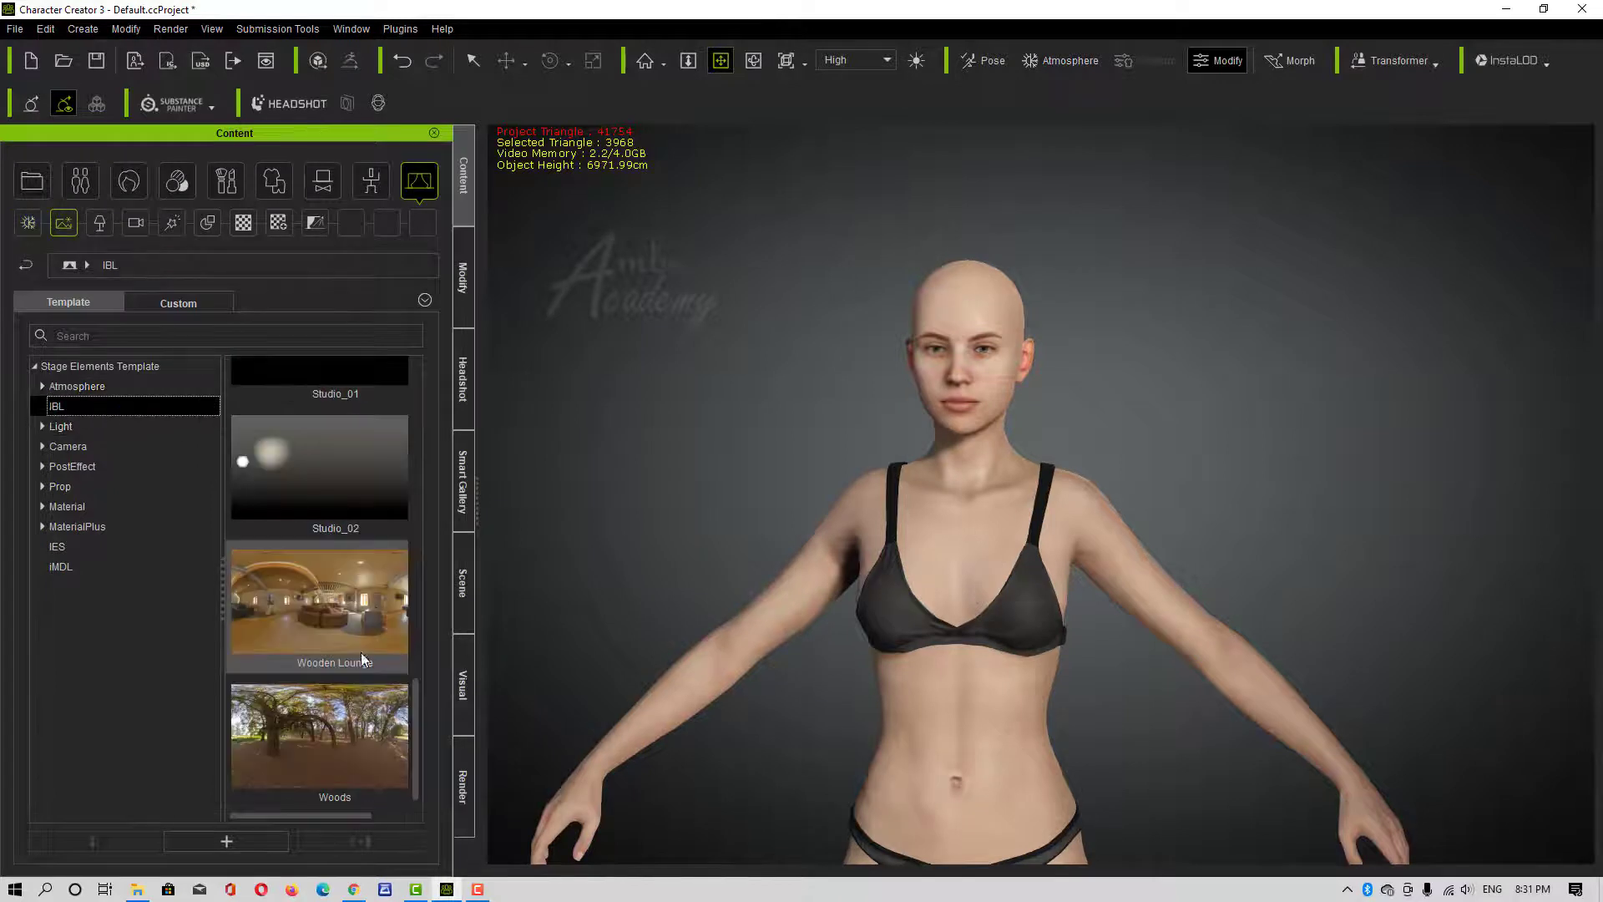
left_click_drag(343, 723, 684, 561)
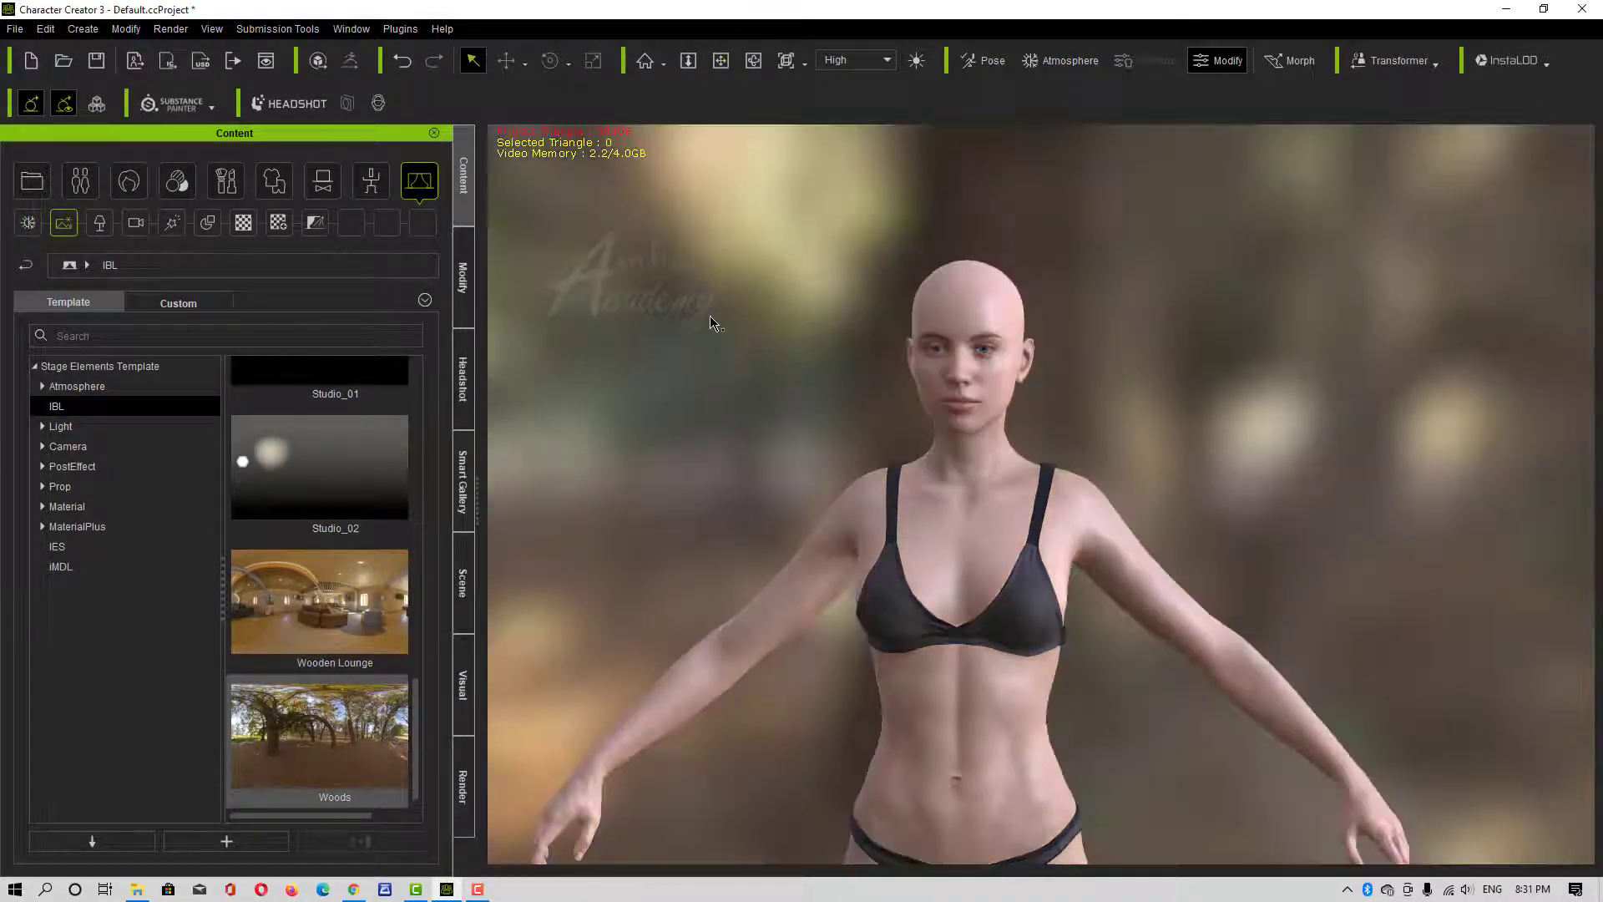
Hide the sky background in the Image Based Lighting settings and show it again
left_click(464, 683)
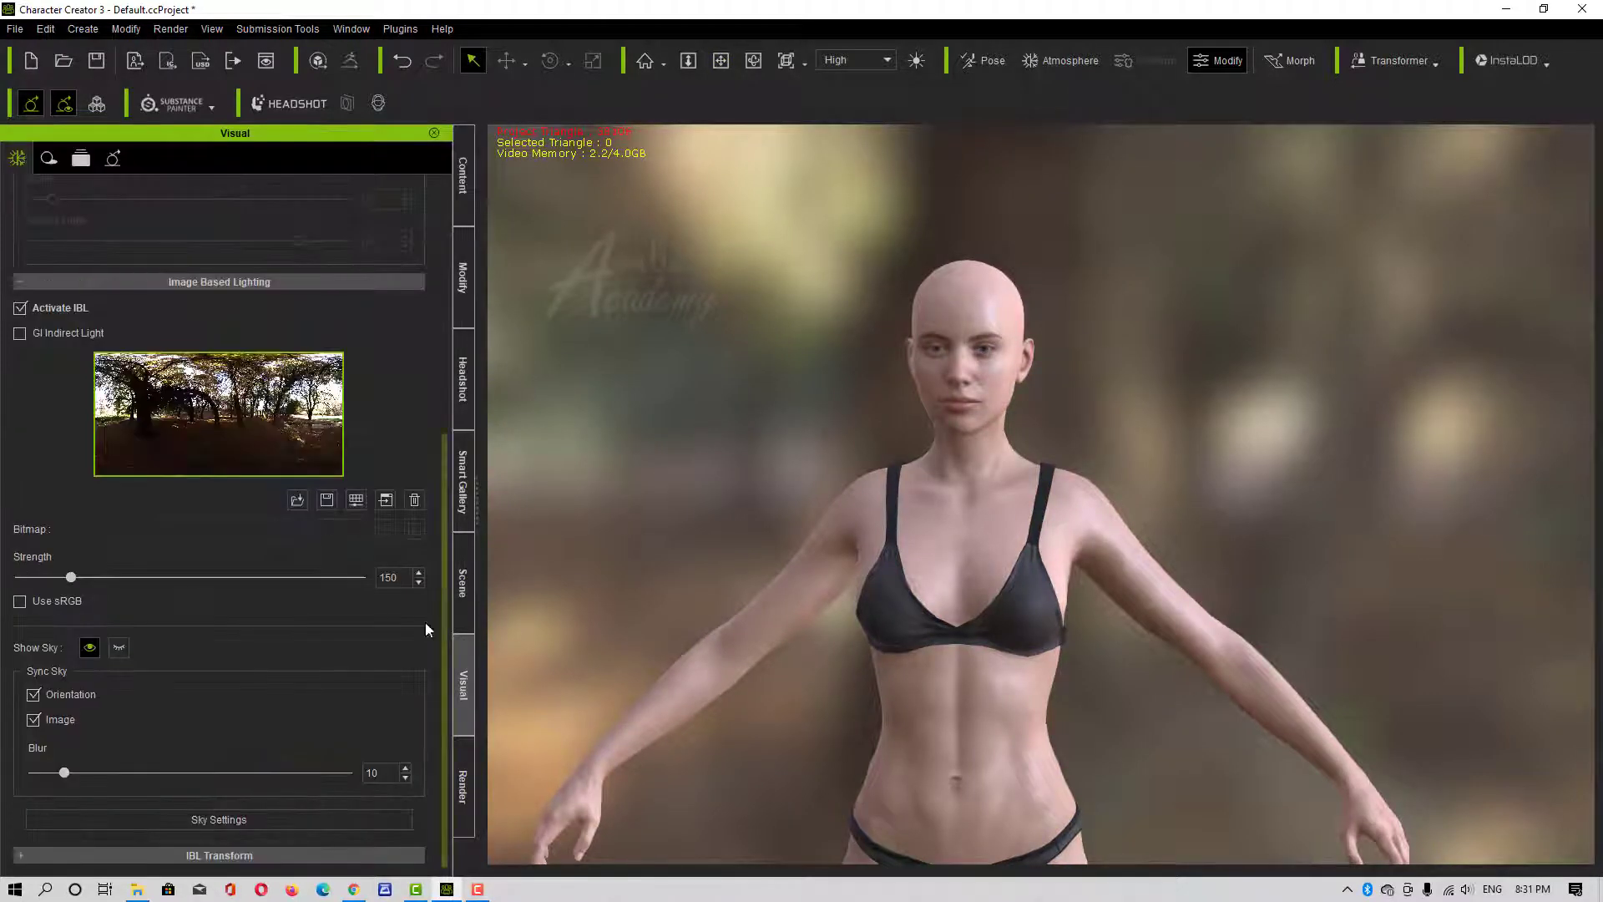
left_click(119, 649)
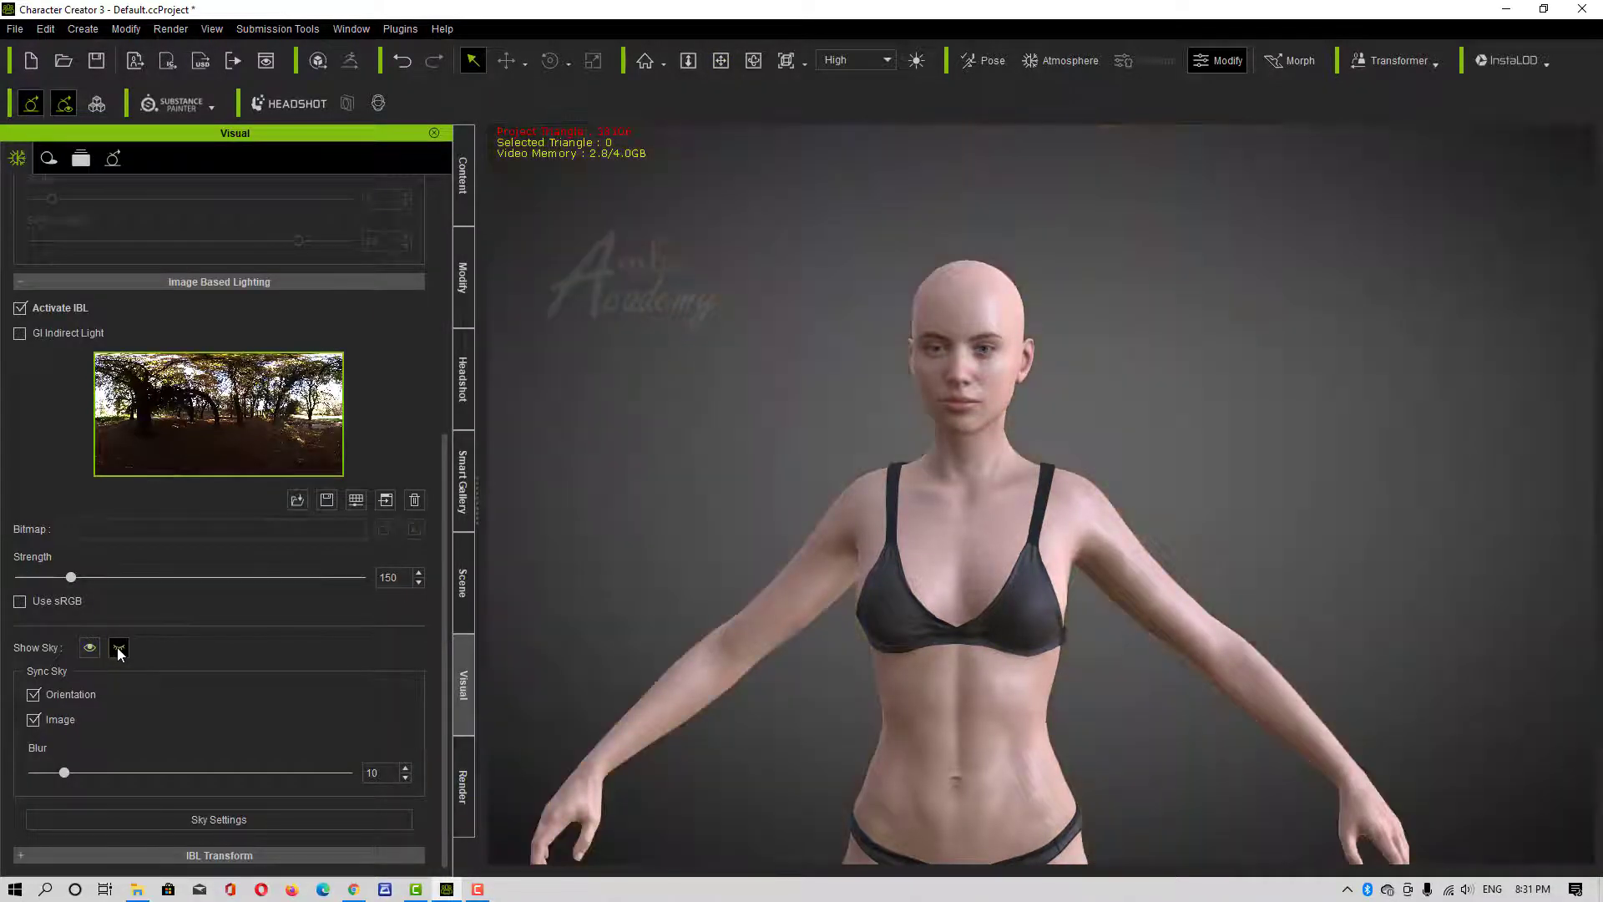
left_click(92, 647)
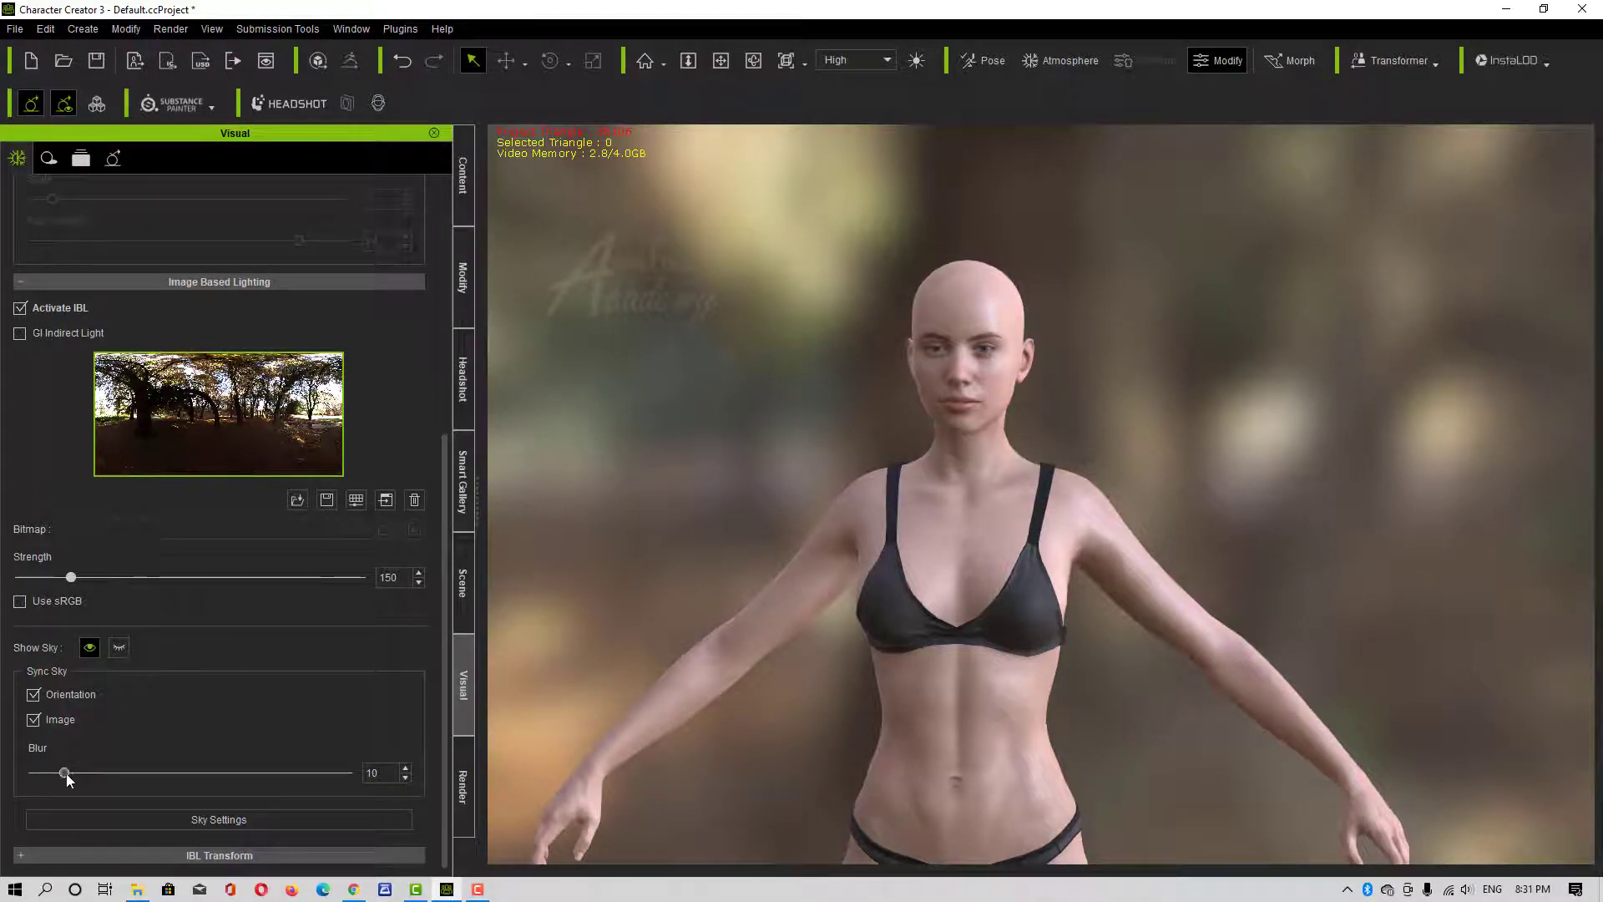
Set the synced sky Blur to 0, and compare the background with the sky hidden and shown
left_click_drag(67, 772, 10, 779)
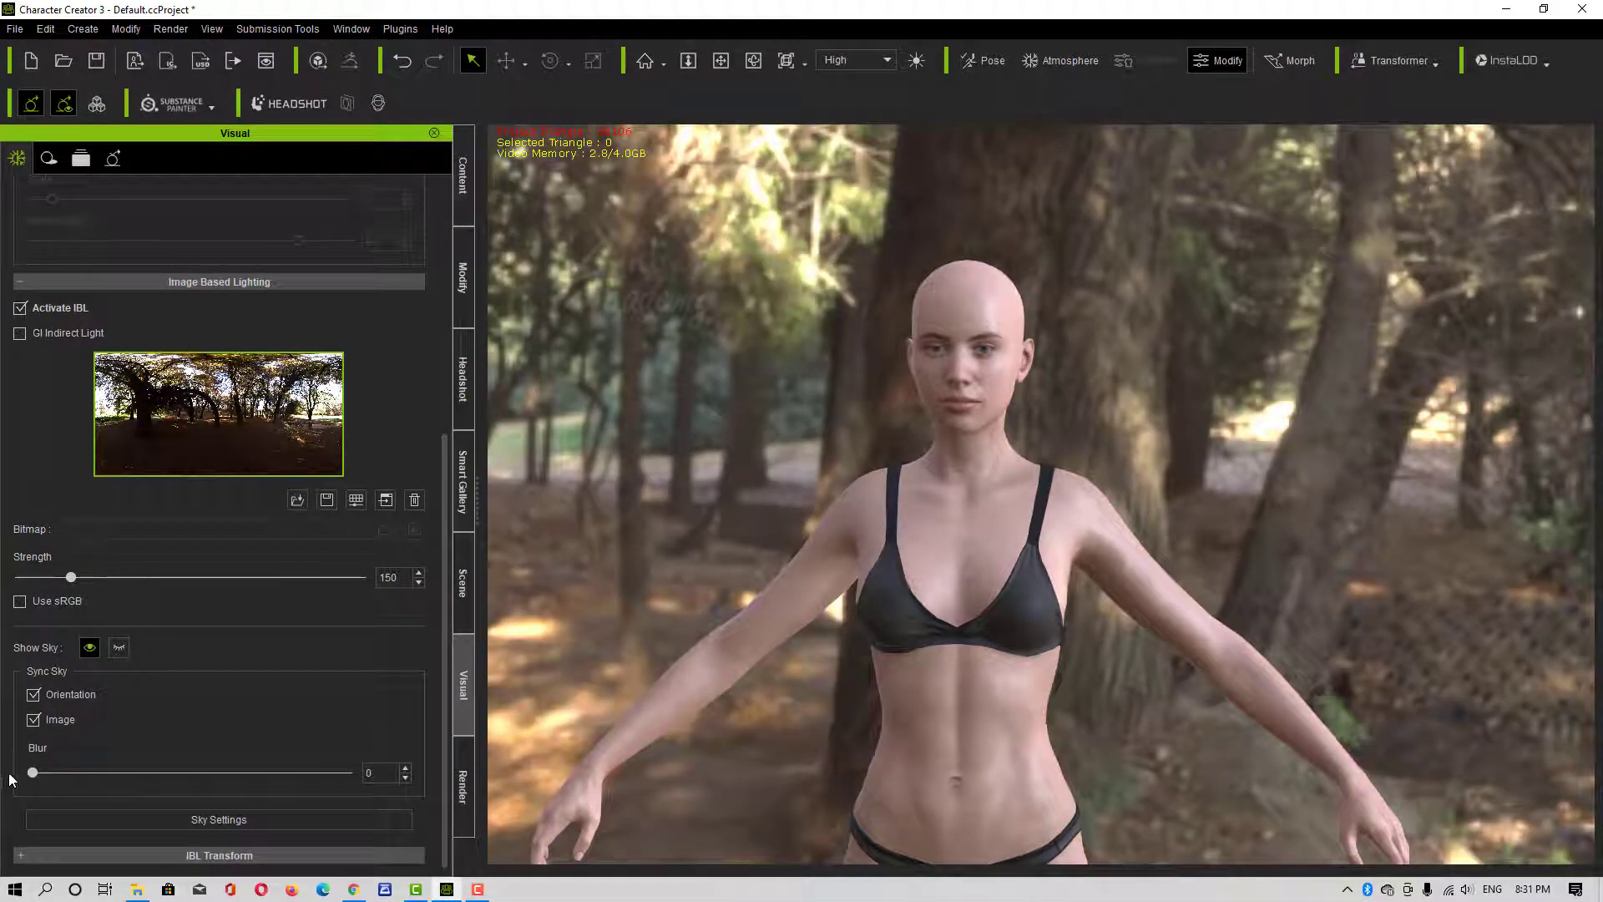
left_click_drag(56, 777, 2, 769)
left_click(118, 648)
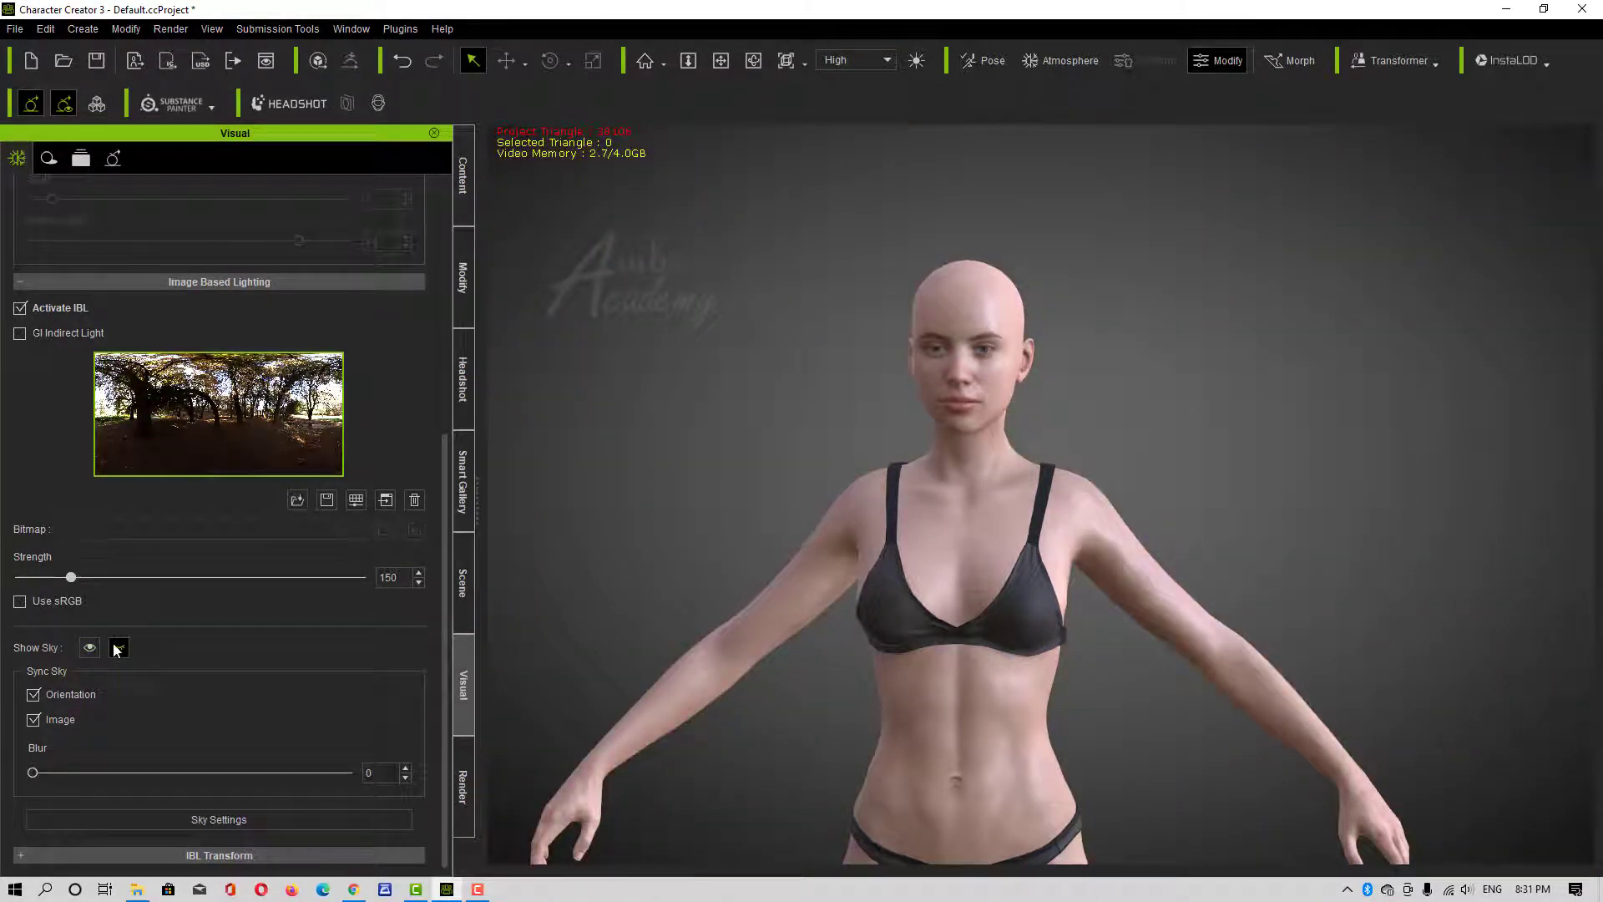
left_click(89, 647)
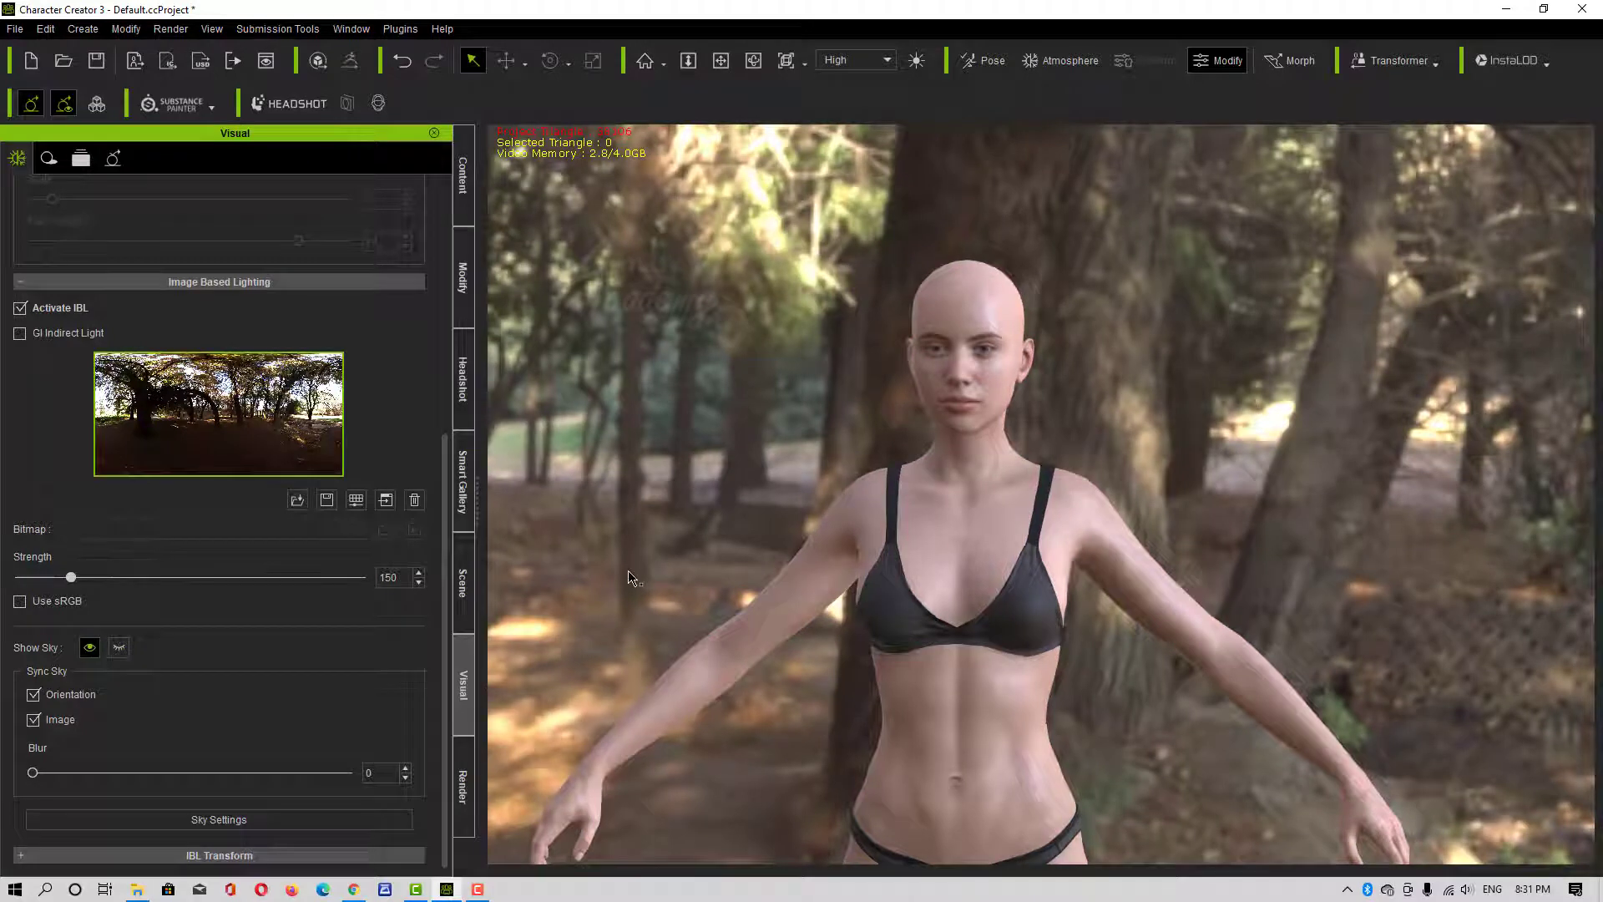
Rotate the IBL environment freely to about X 356.7, Y 358.8, Z 345.0, and reset the IBL Transform
scroll(235, 404, "up", 10)
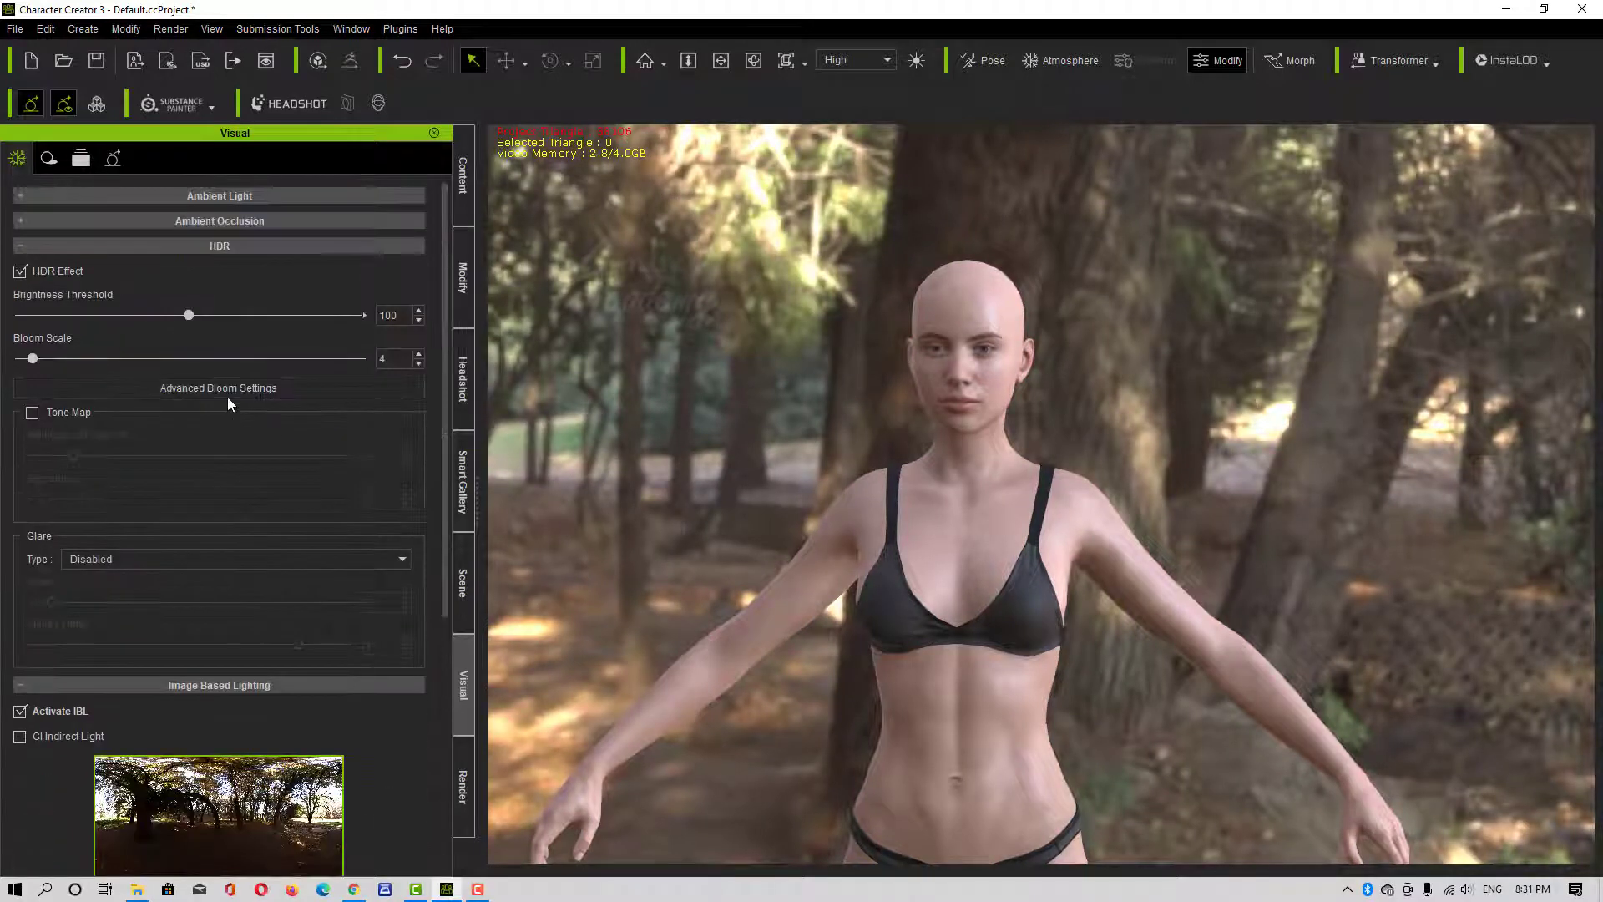
left_click(40, 245)
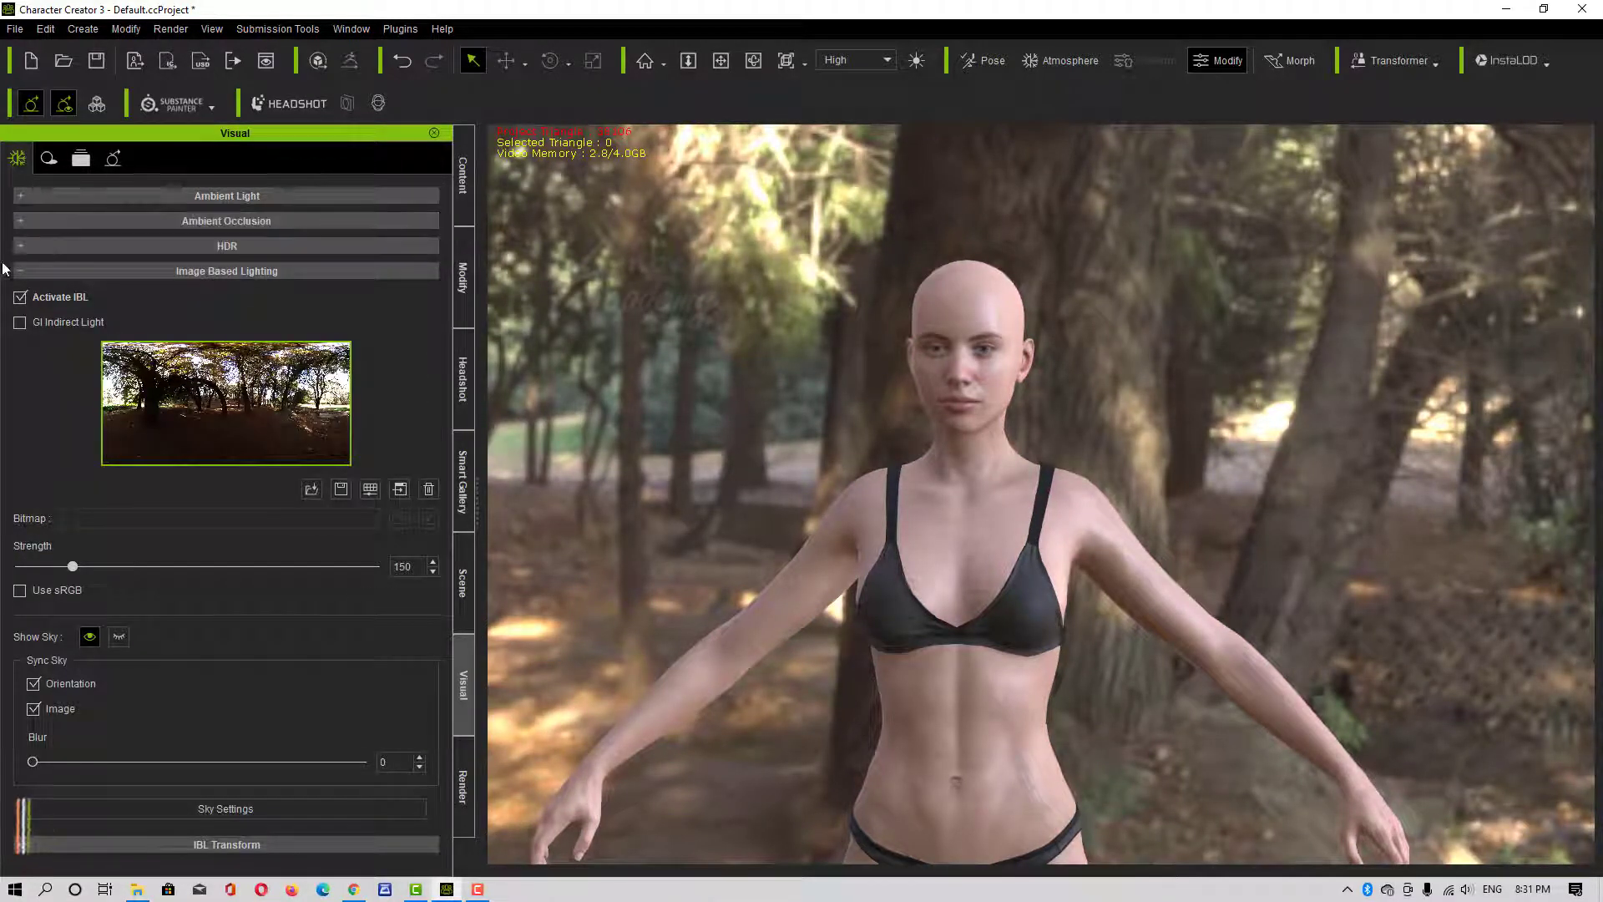
left_click(18, 271)
left_click(97, 299)
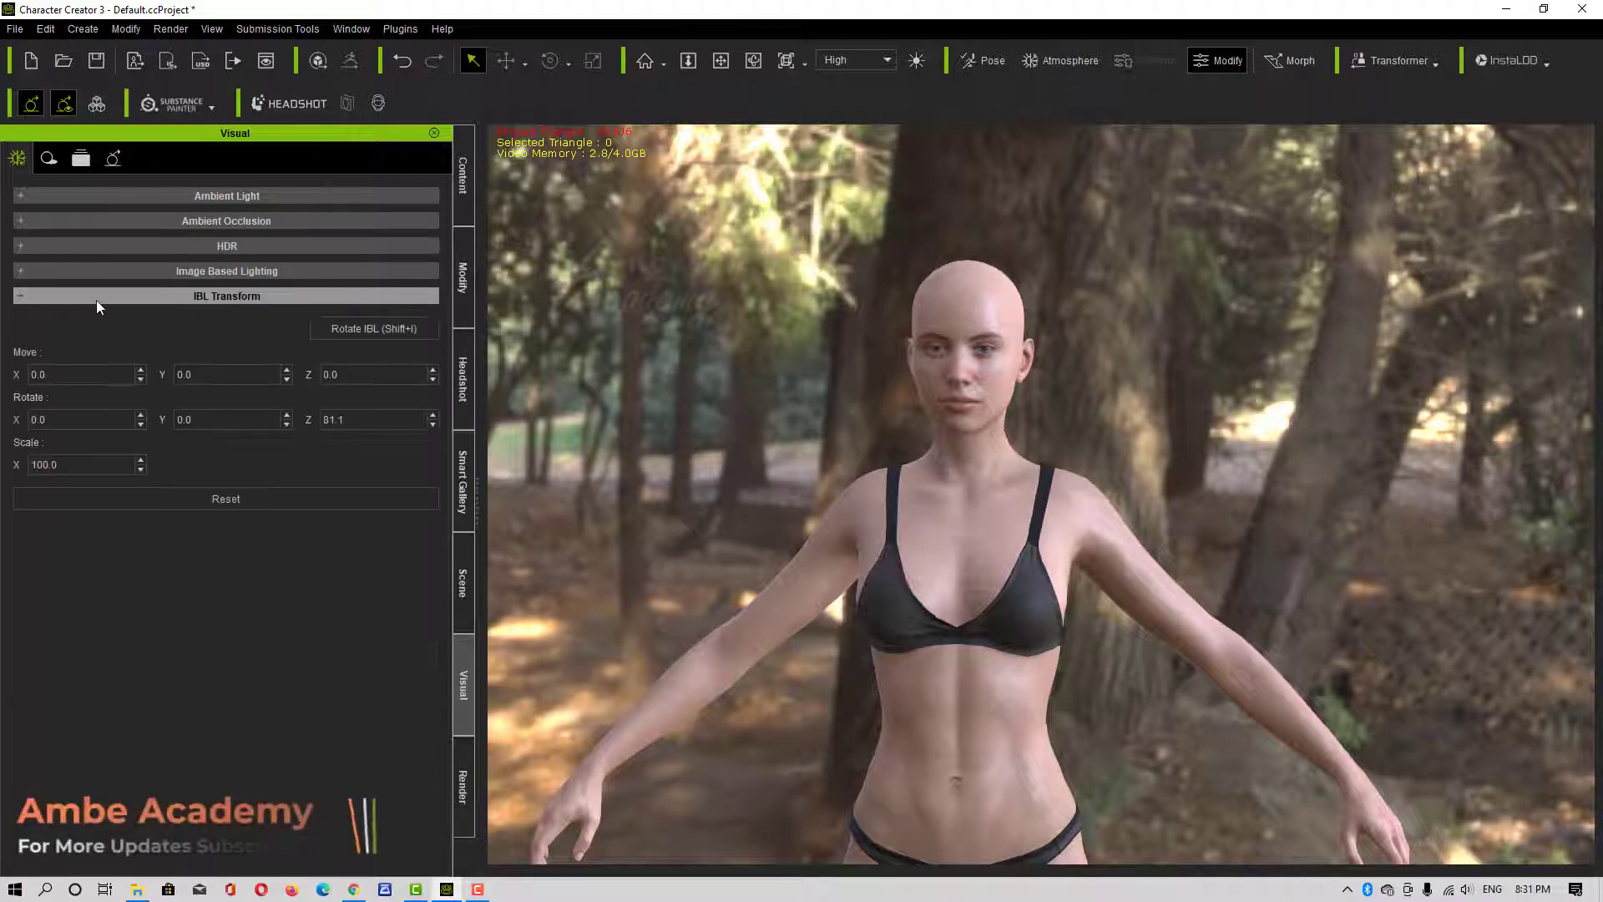
left_click(374, 328)
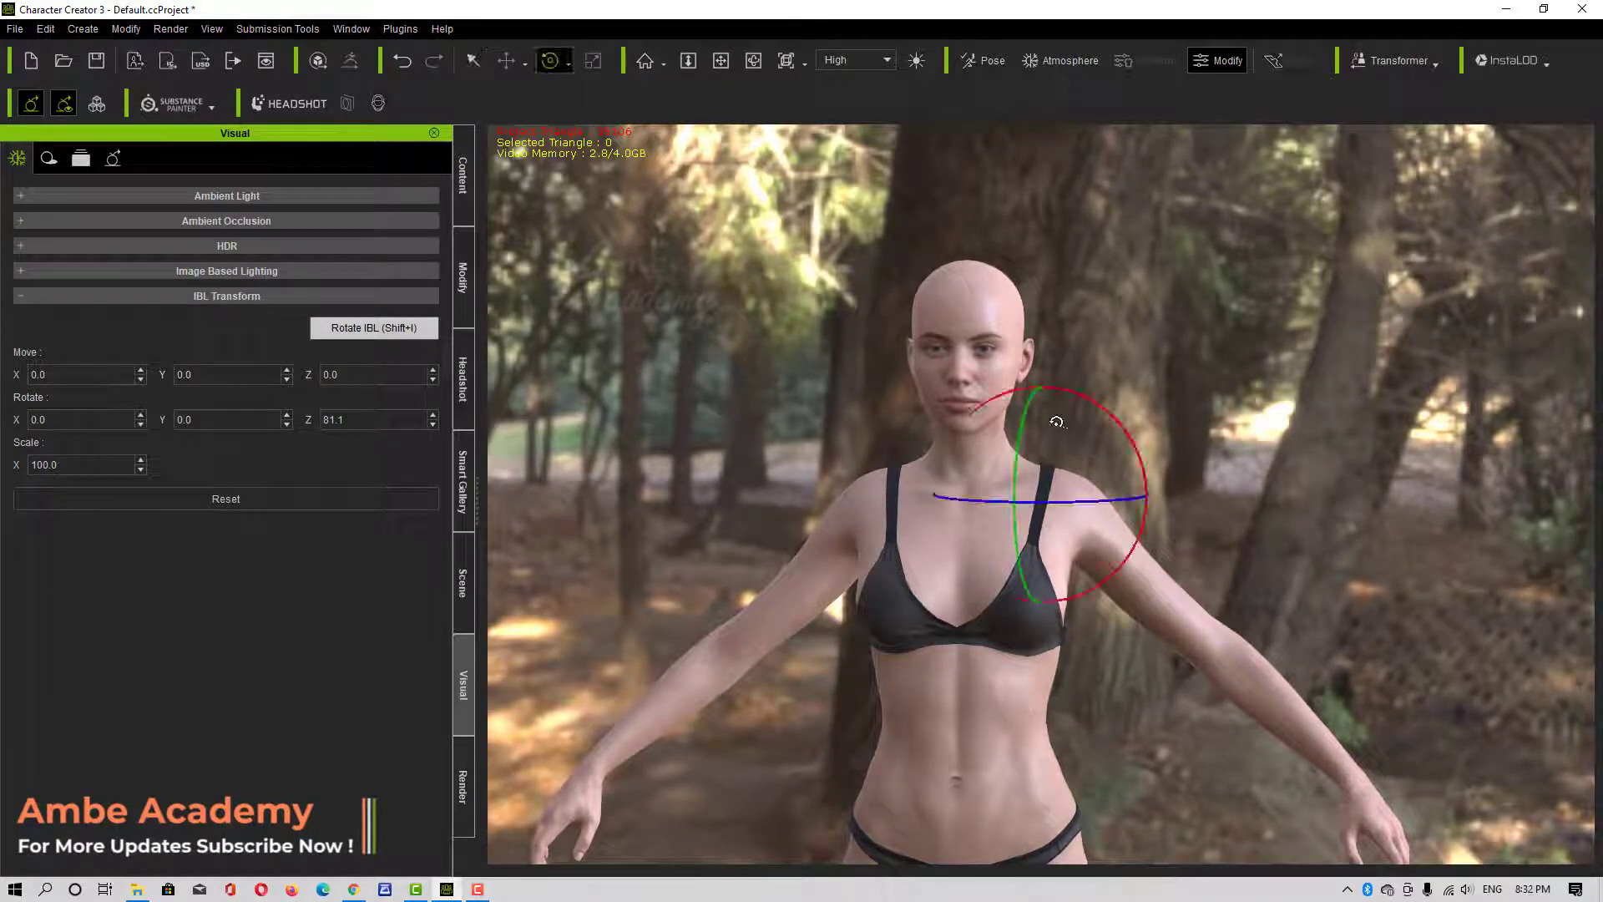
left_click_drag(1024, 418, 1591, 450)
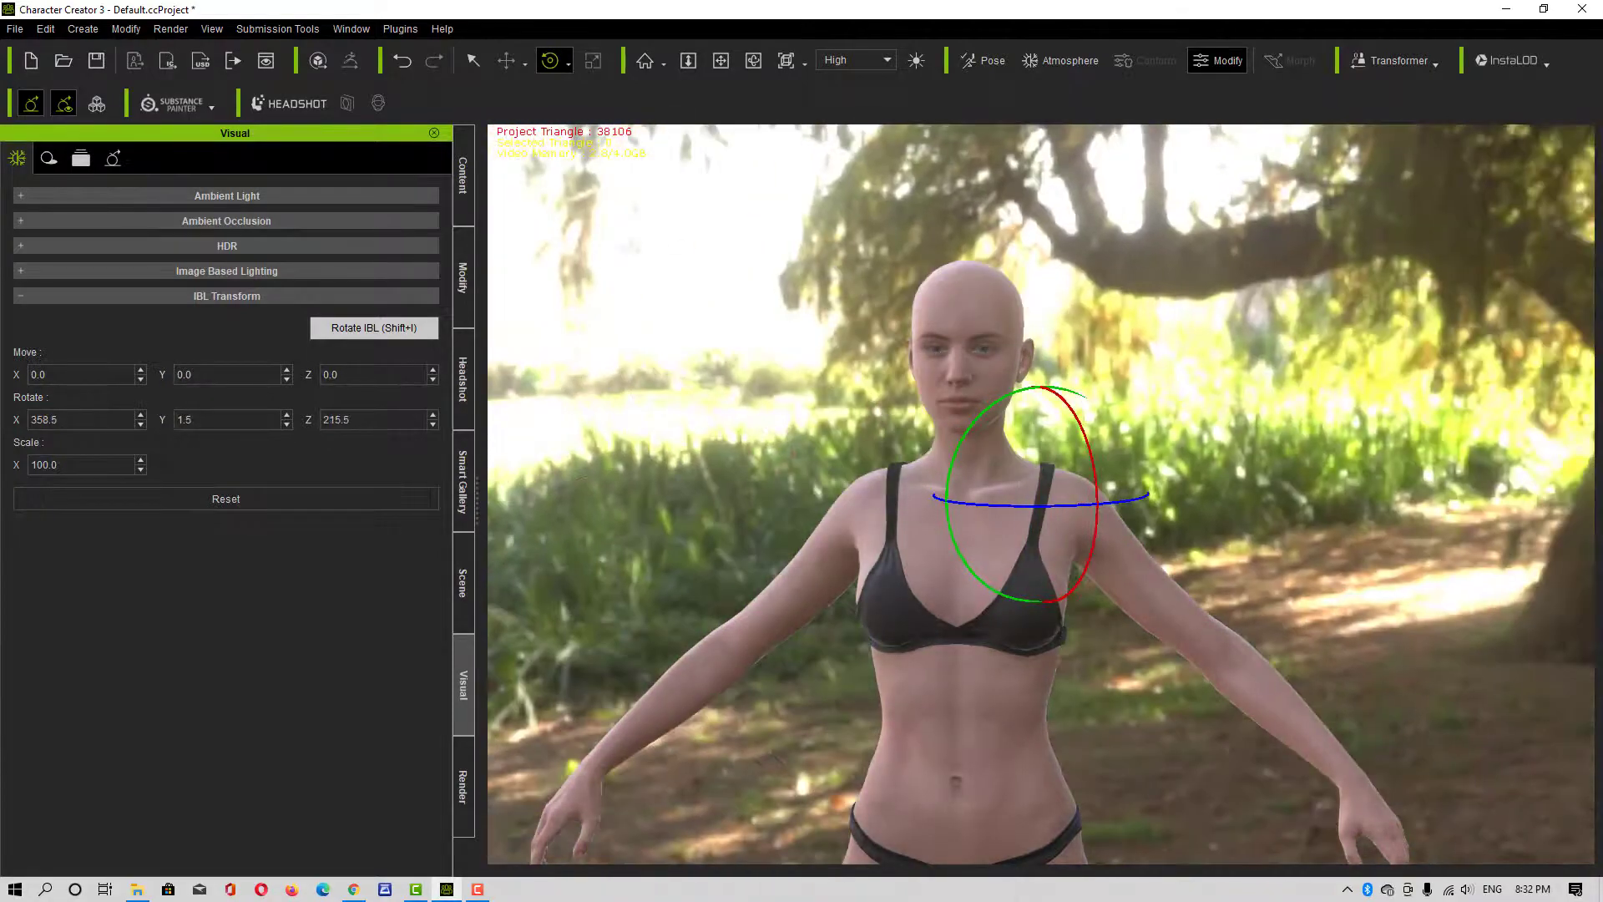
left_click_drag(1051, 509, 1135, 472)
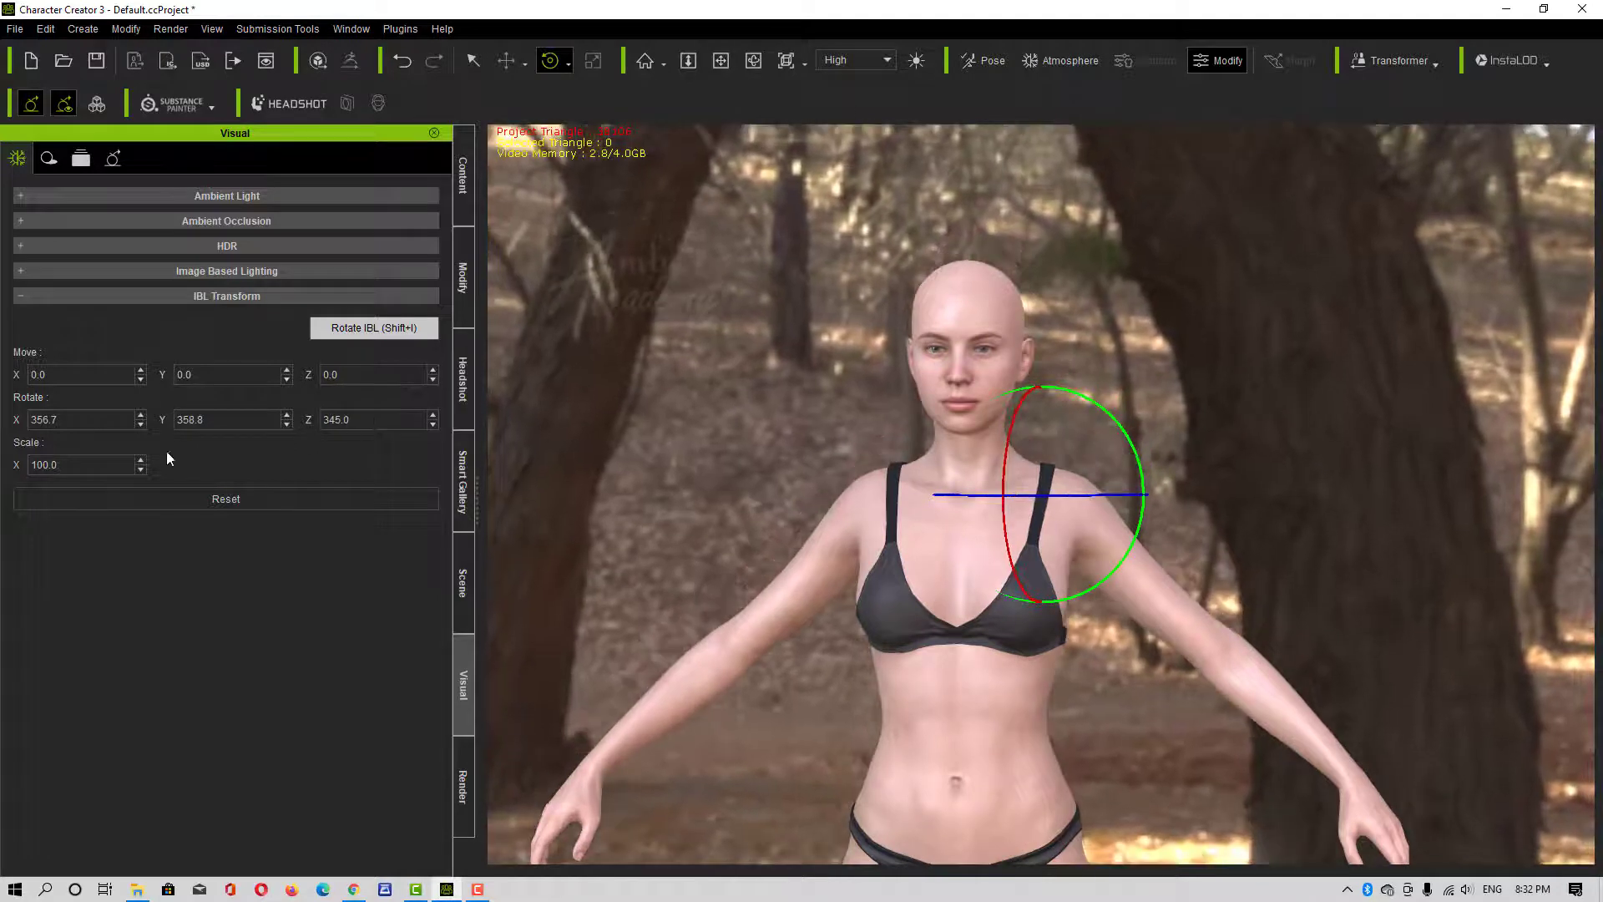
left_click(263, 506)
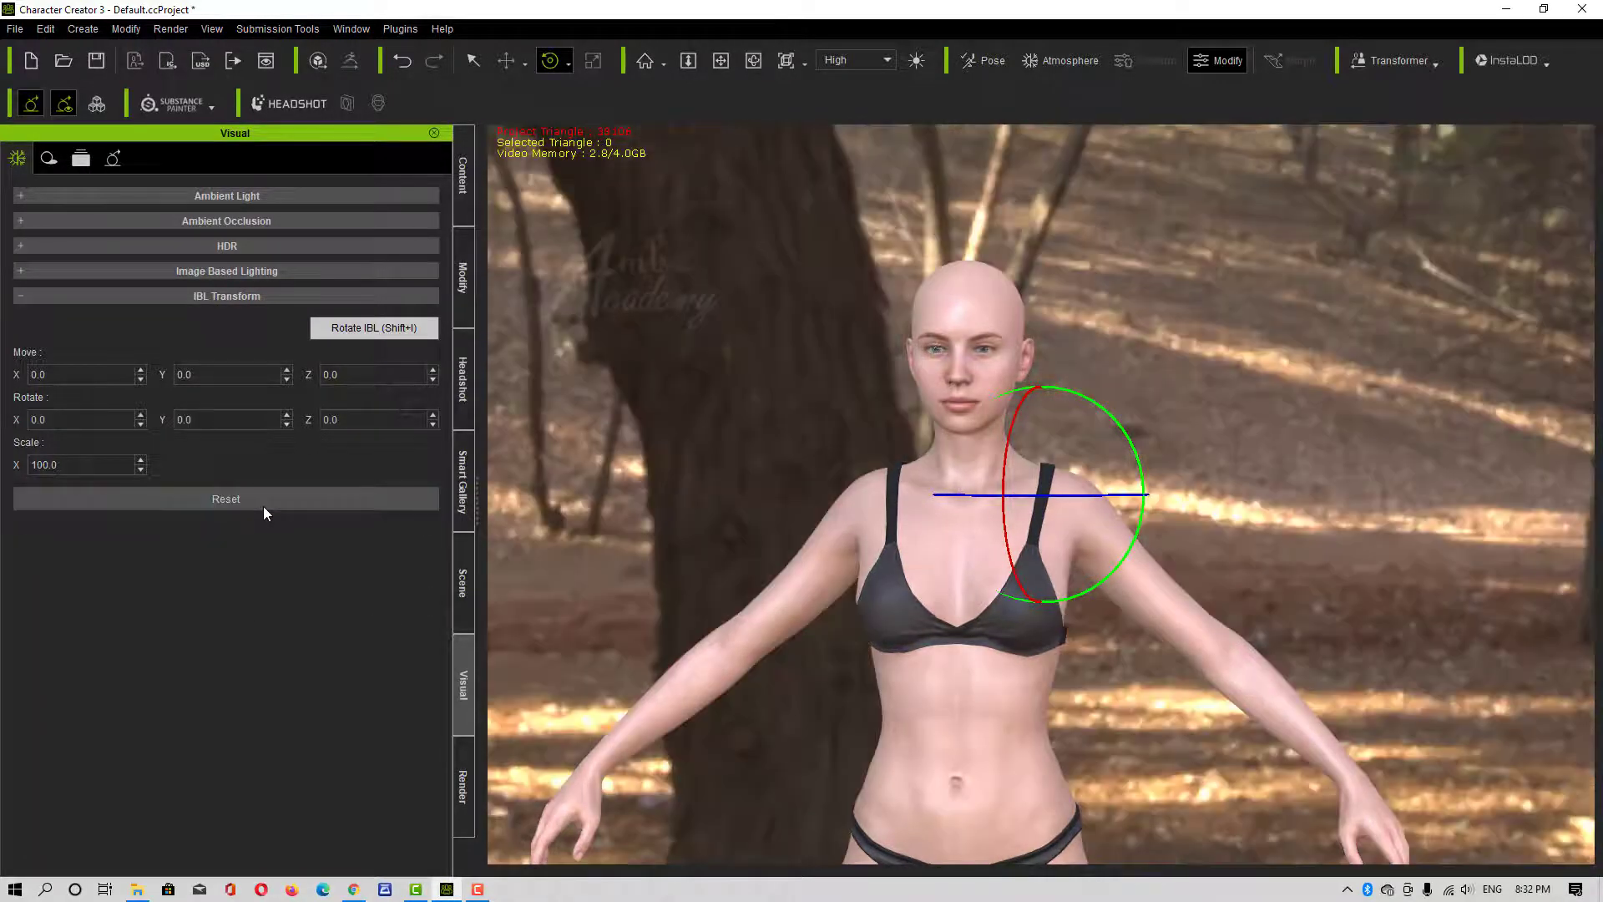
left_click(20, 295)
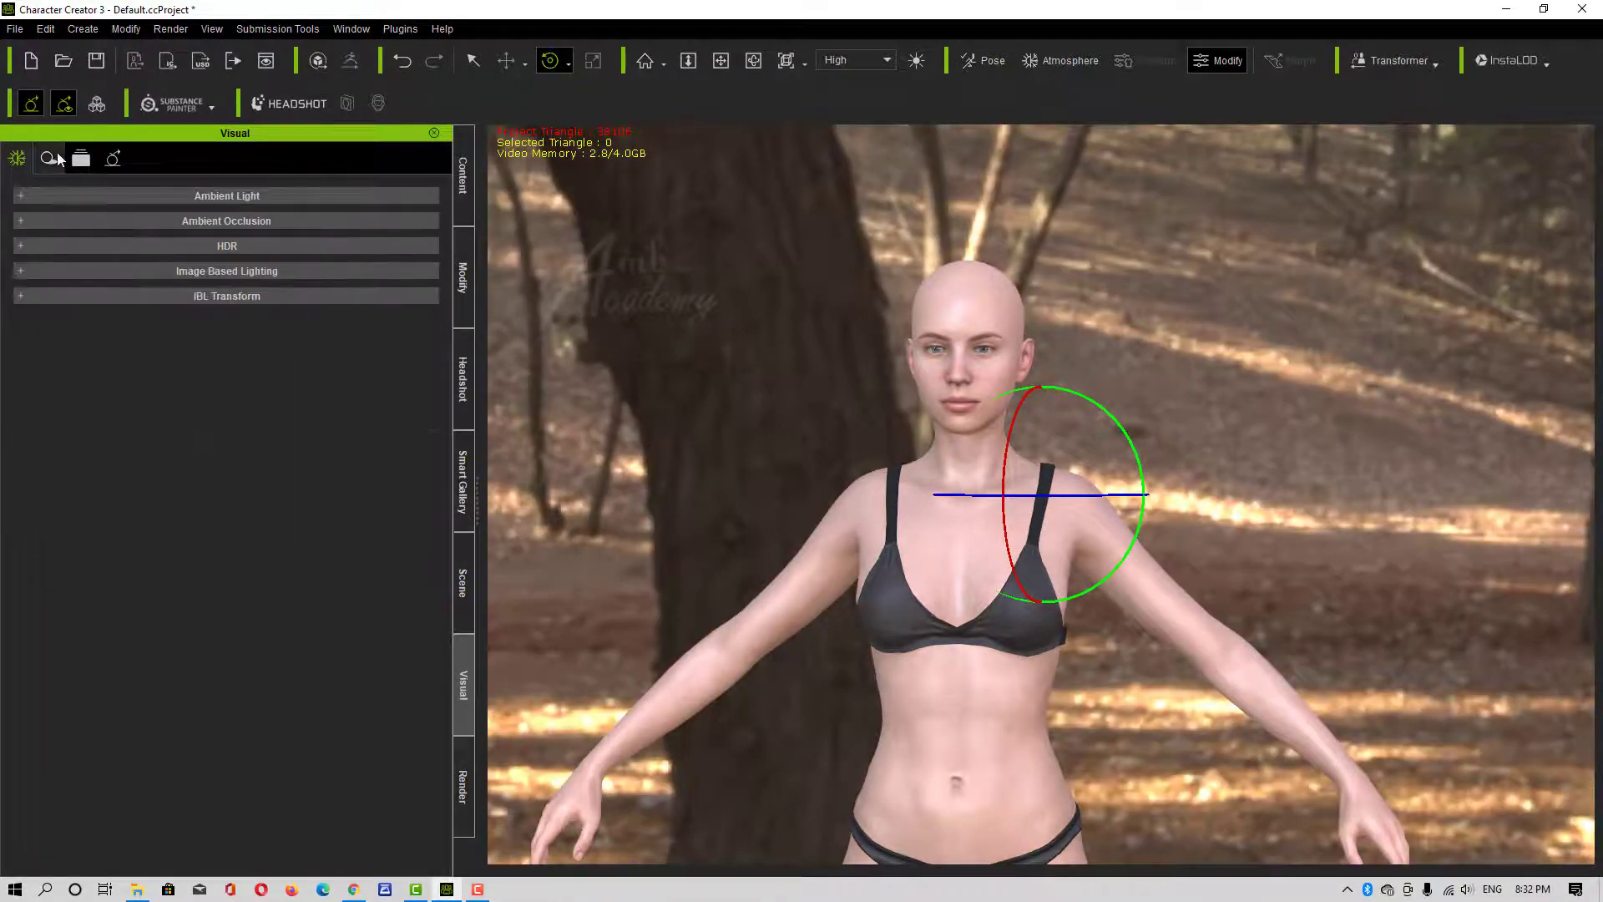
Review the Shadow settings, including the resolution options, and try adjusting the shadow Strength
left_click(51, 157)
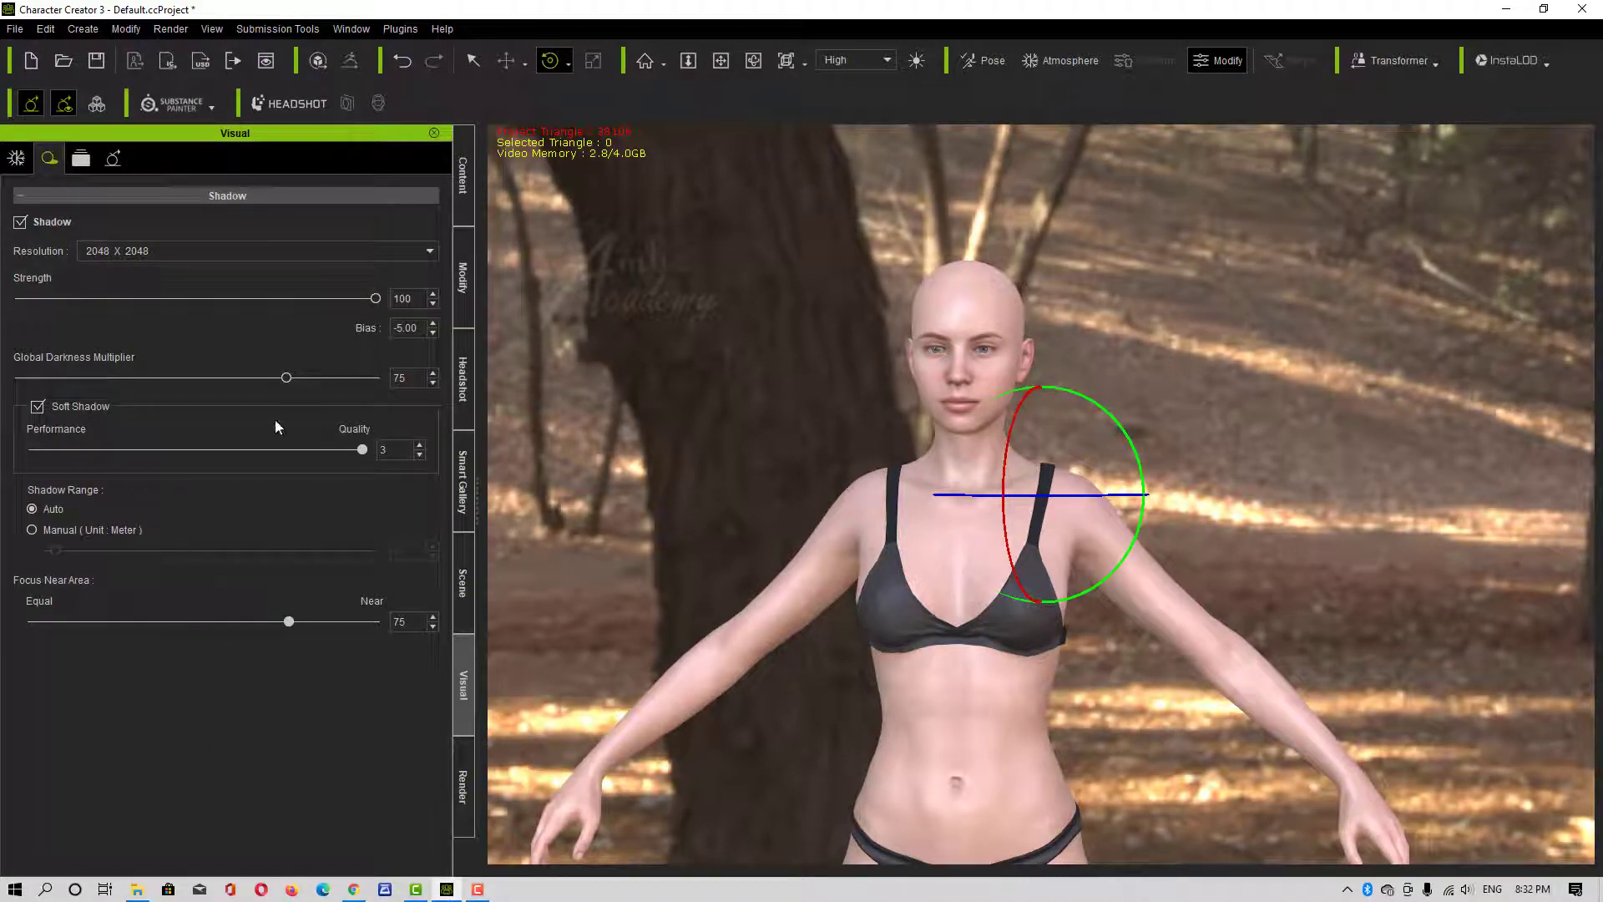
left_click(125, 251)
left_click(131, 258)
left_click_drag(376, 298, 253, 298)
left_click_drag(338, 331, 392, 329)
Go through the Ambient Light, Ambient Occlusion and HDR settings again and disable the HDR Effect
left_click(15, 158)
left_click(20, 196)
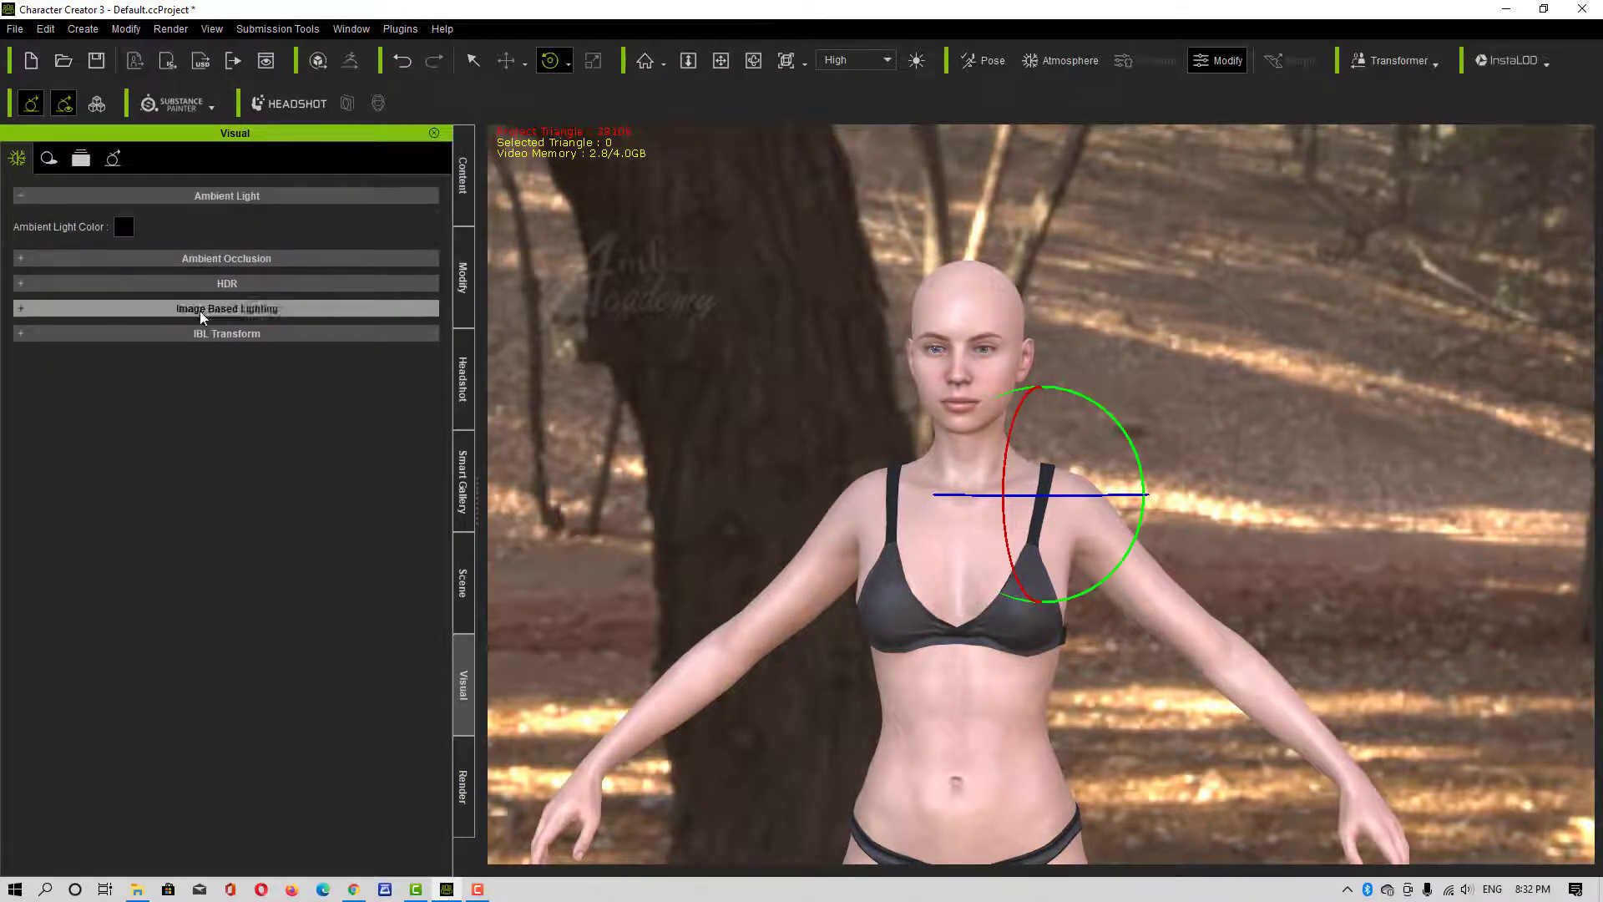
left_click(18, 259)
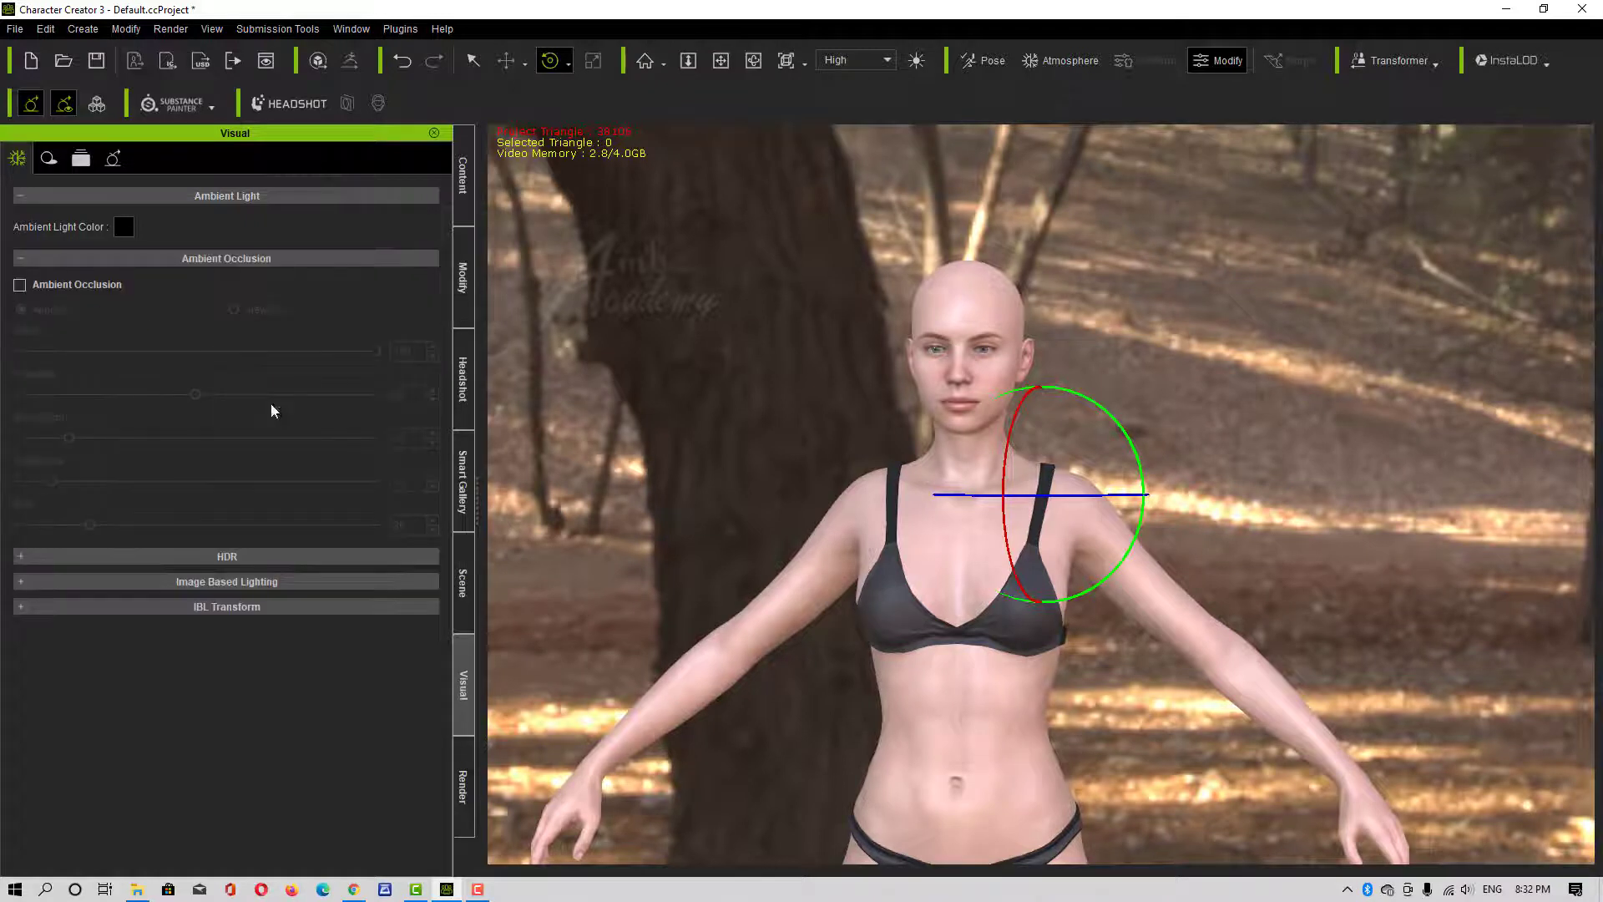
left_click(15, 558)
scroll(182, 534, "down", 4)
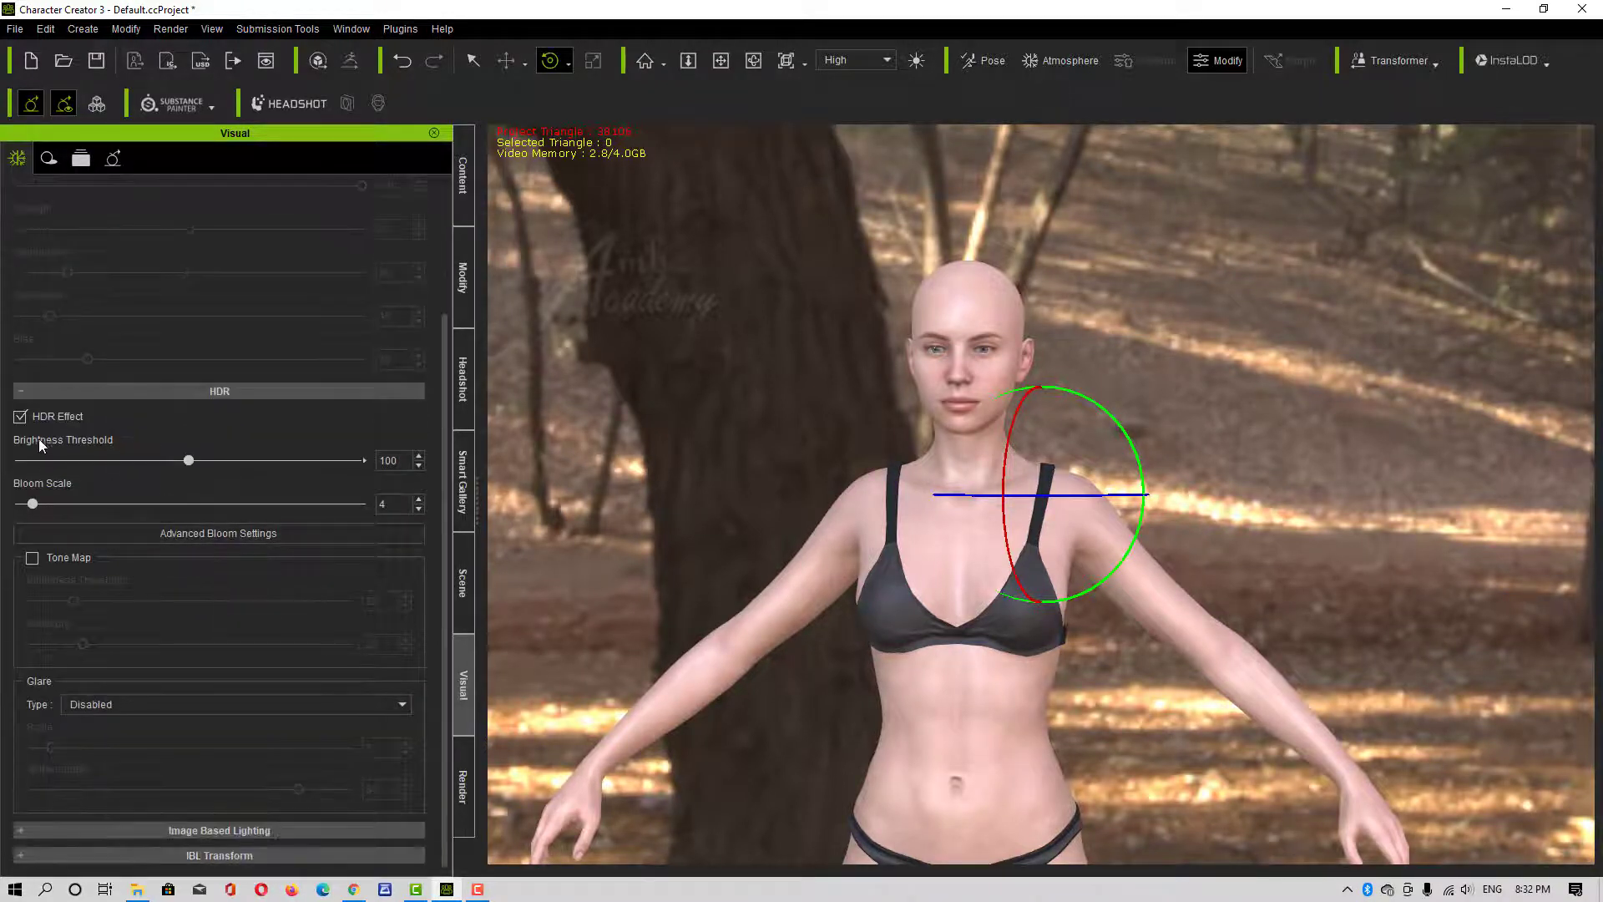
left_click(21, 416)
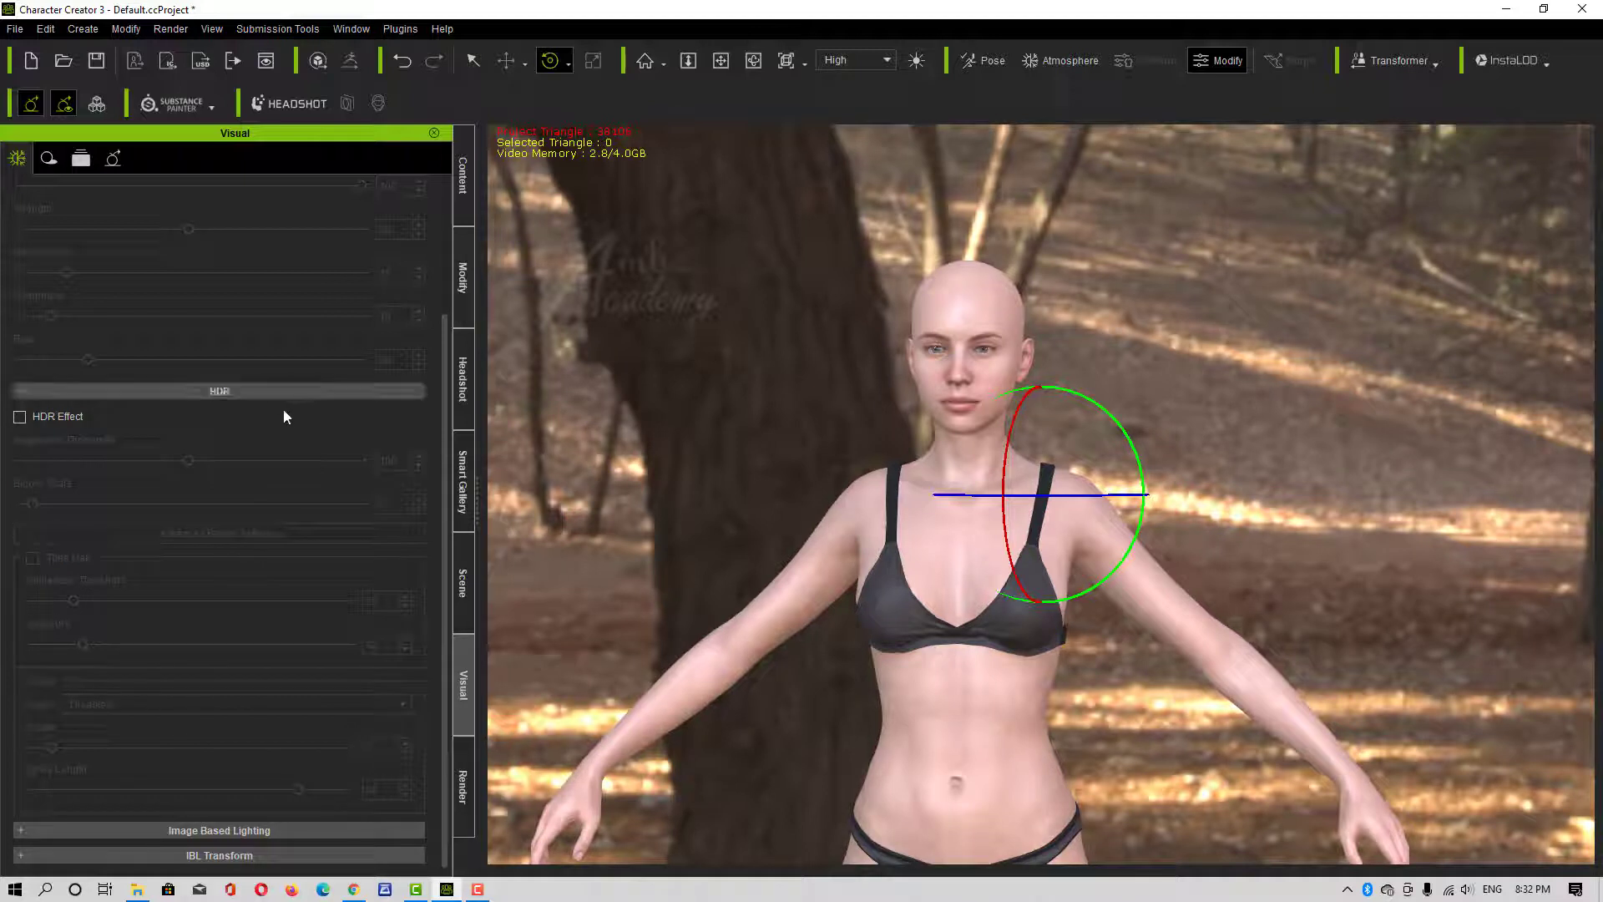
Deactivate the Image Based Lighting in the atmosphere settings
left_click(37, 829)
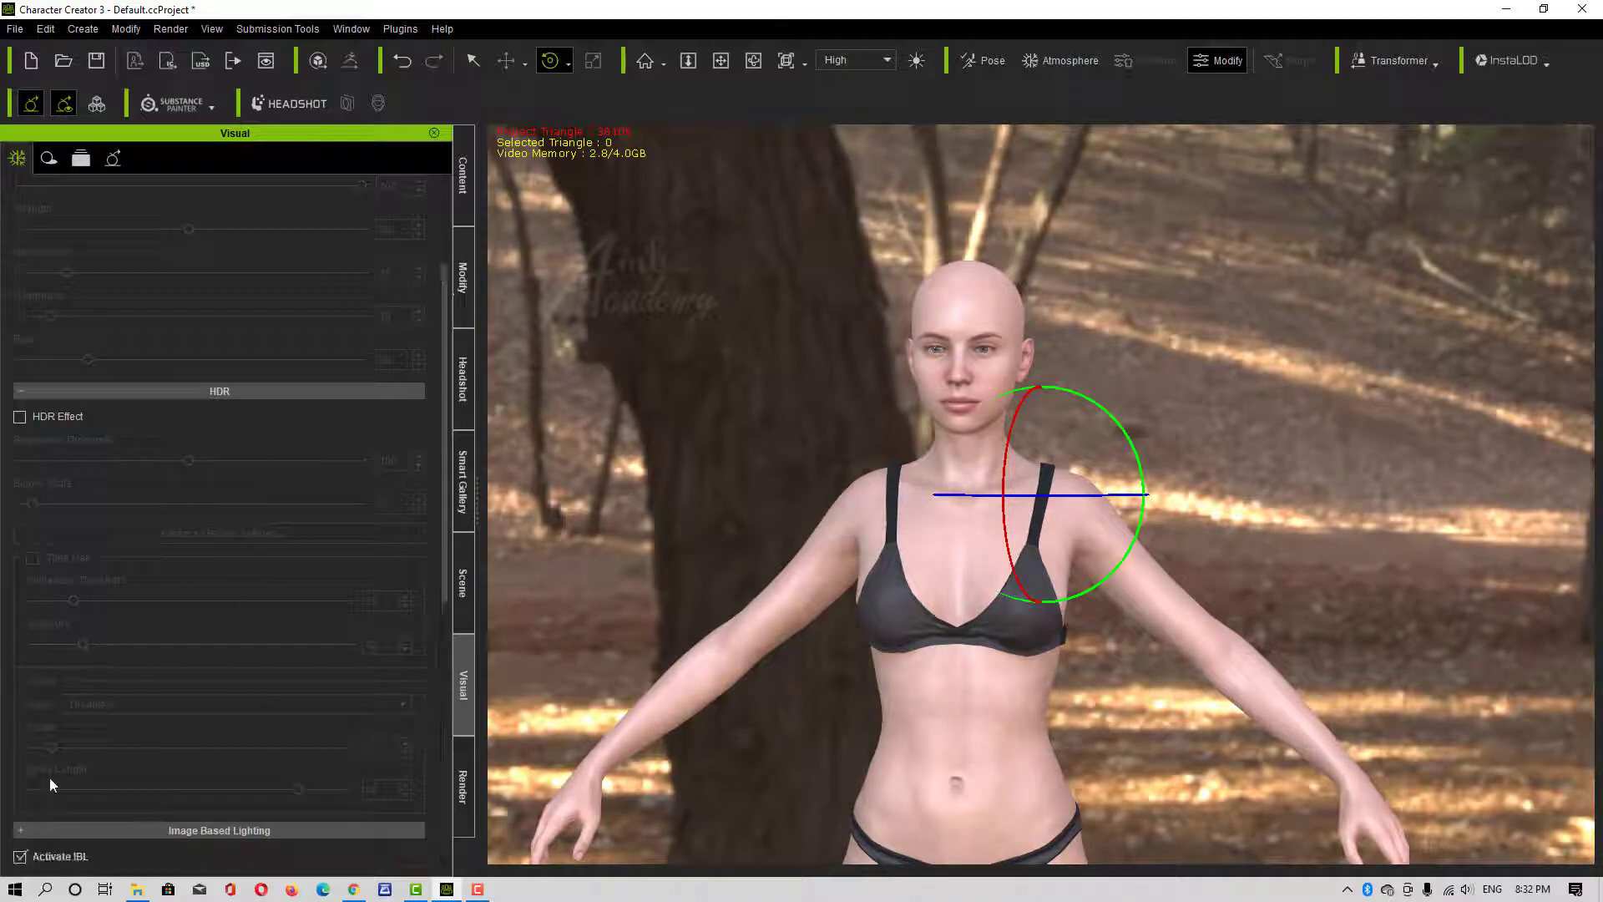
scroll(92, 752, "down", 6)
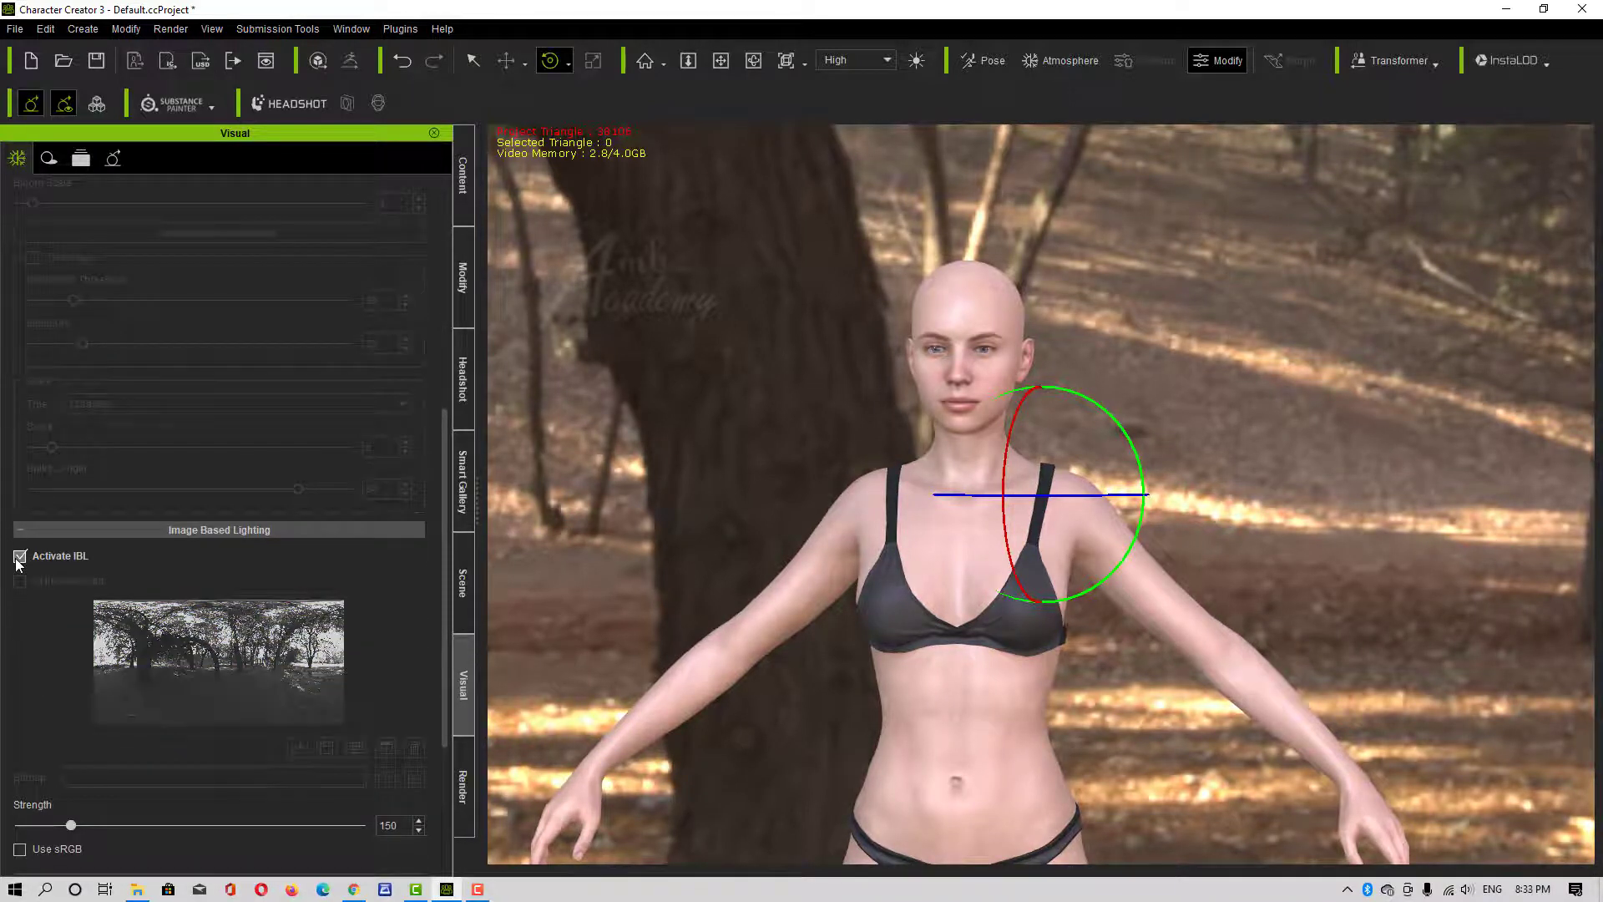
left_click(20, 557)
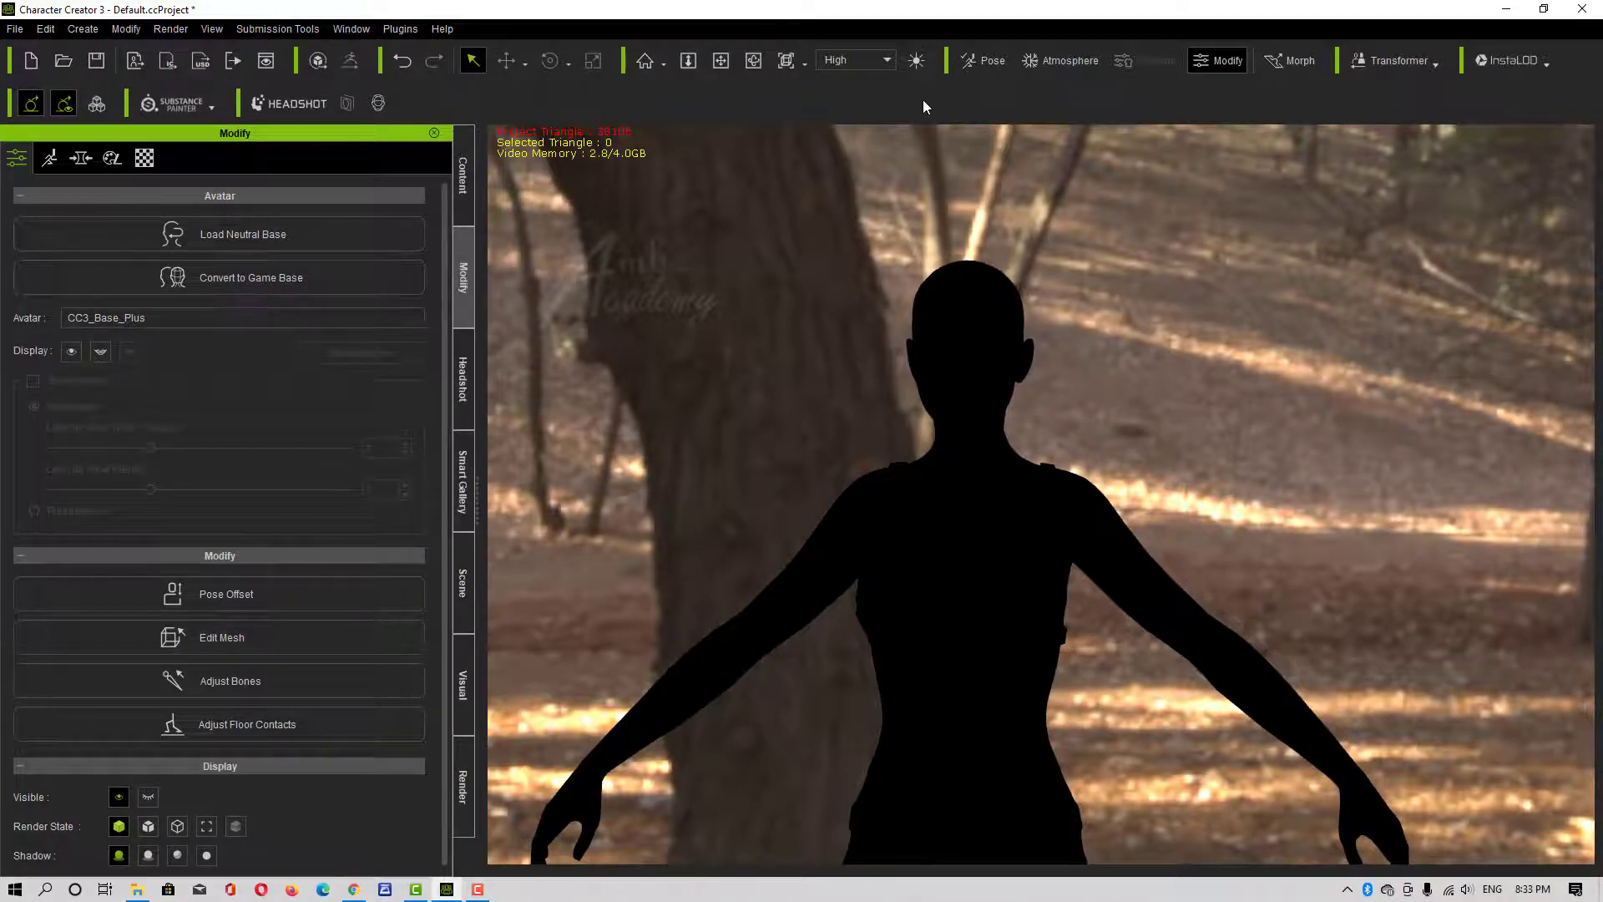
Apply the _Default atmosphere template from the content library to the scene
left_click(1062, 60)
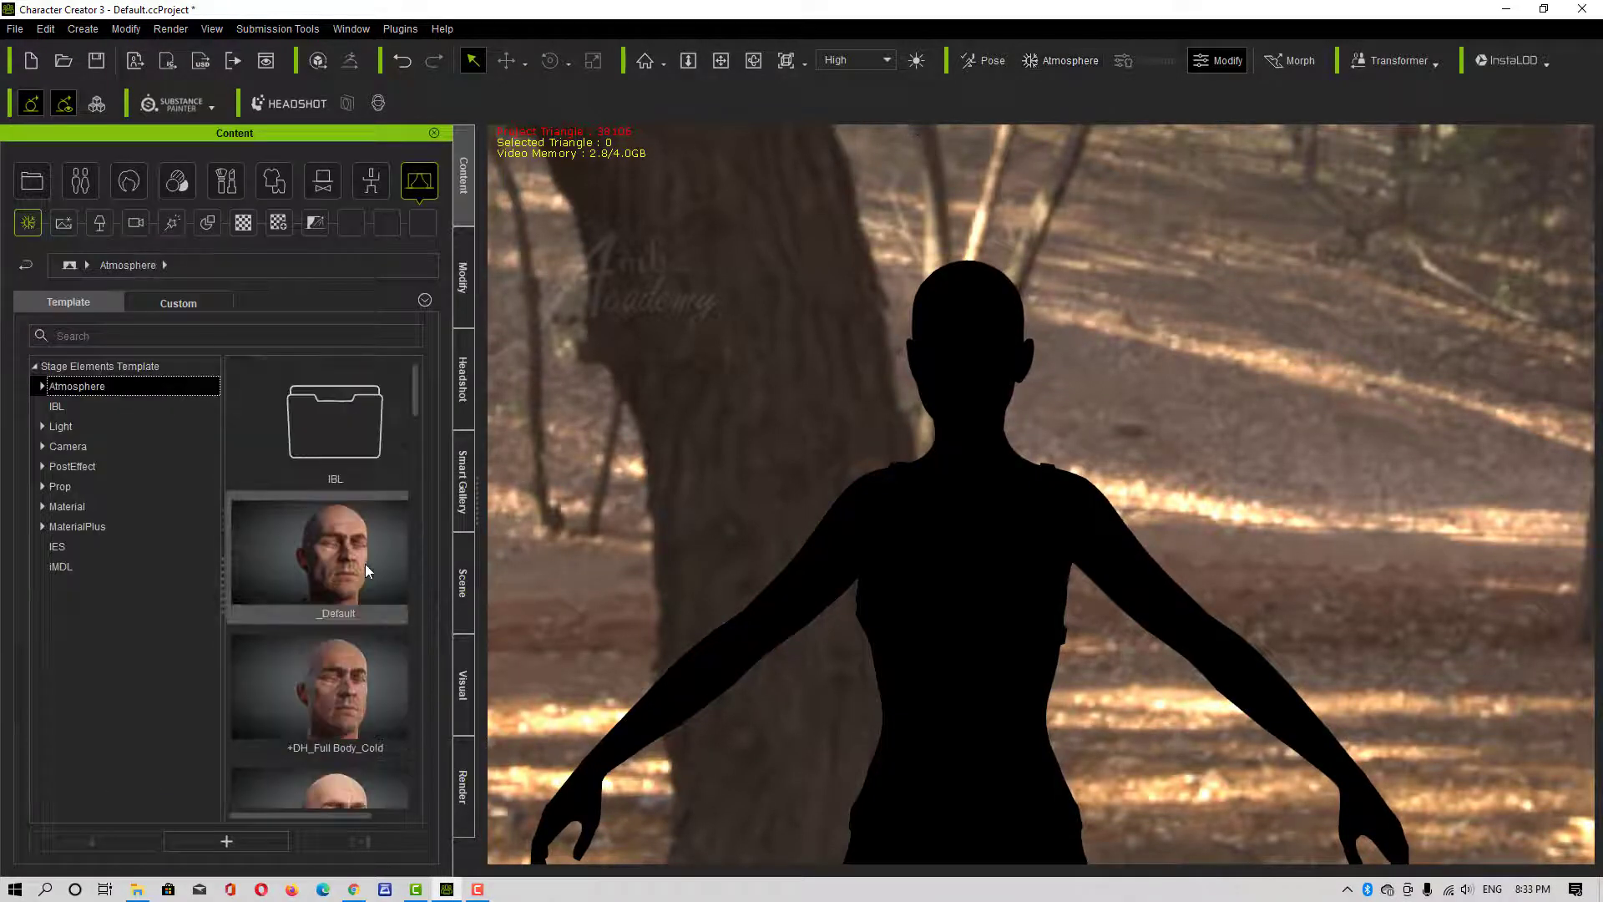
scroll(364, 568, "down", 3)
scroll(364, 578, "up", 4)
left_click_drag(359, 534, 845, 588)
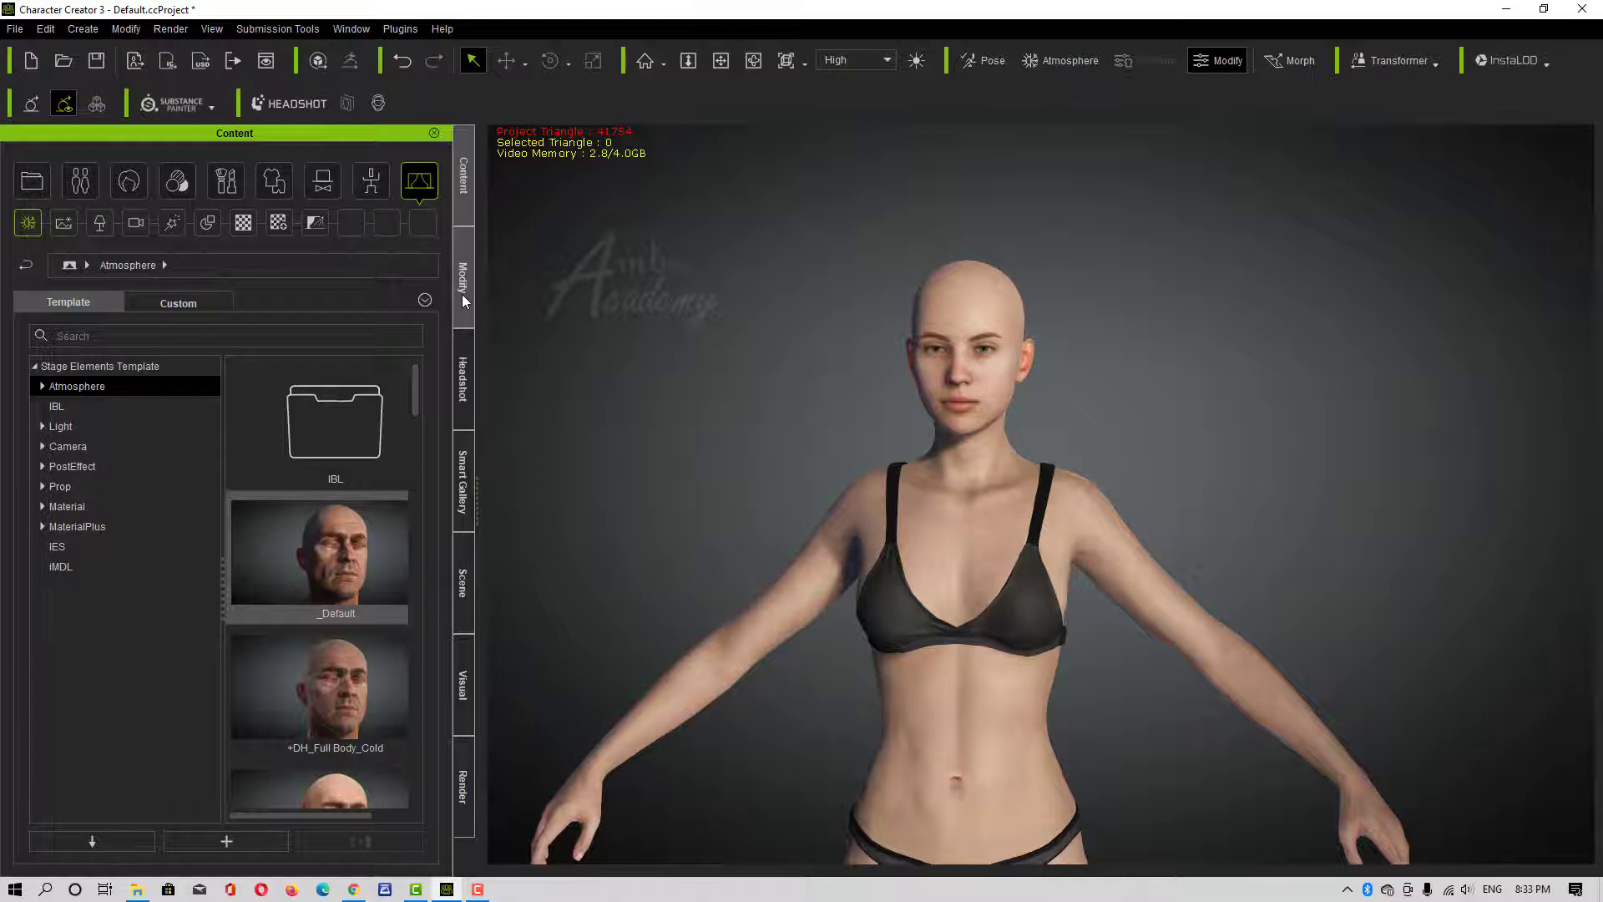
Bring up the Shadow settings and adjust the shadow Strength, trying 73 and settling on 95
left_click(463, 689)
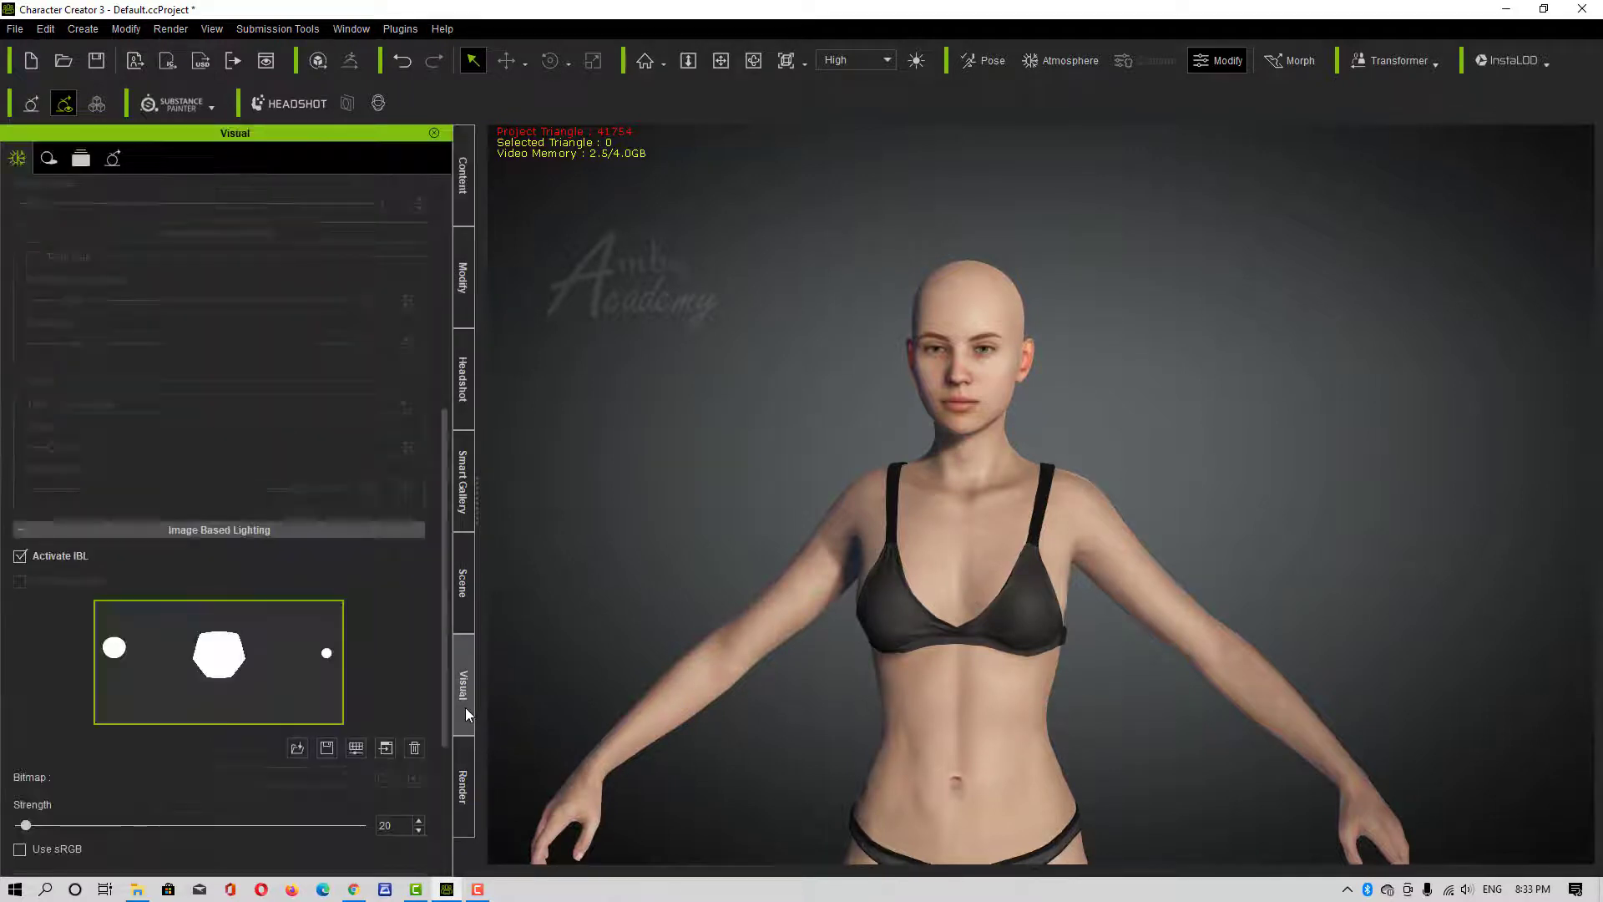
left_click(49, 160)
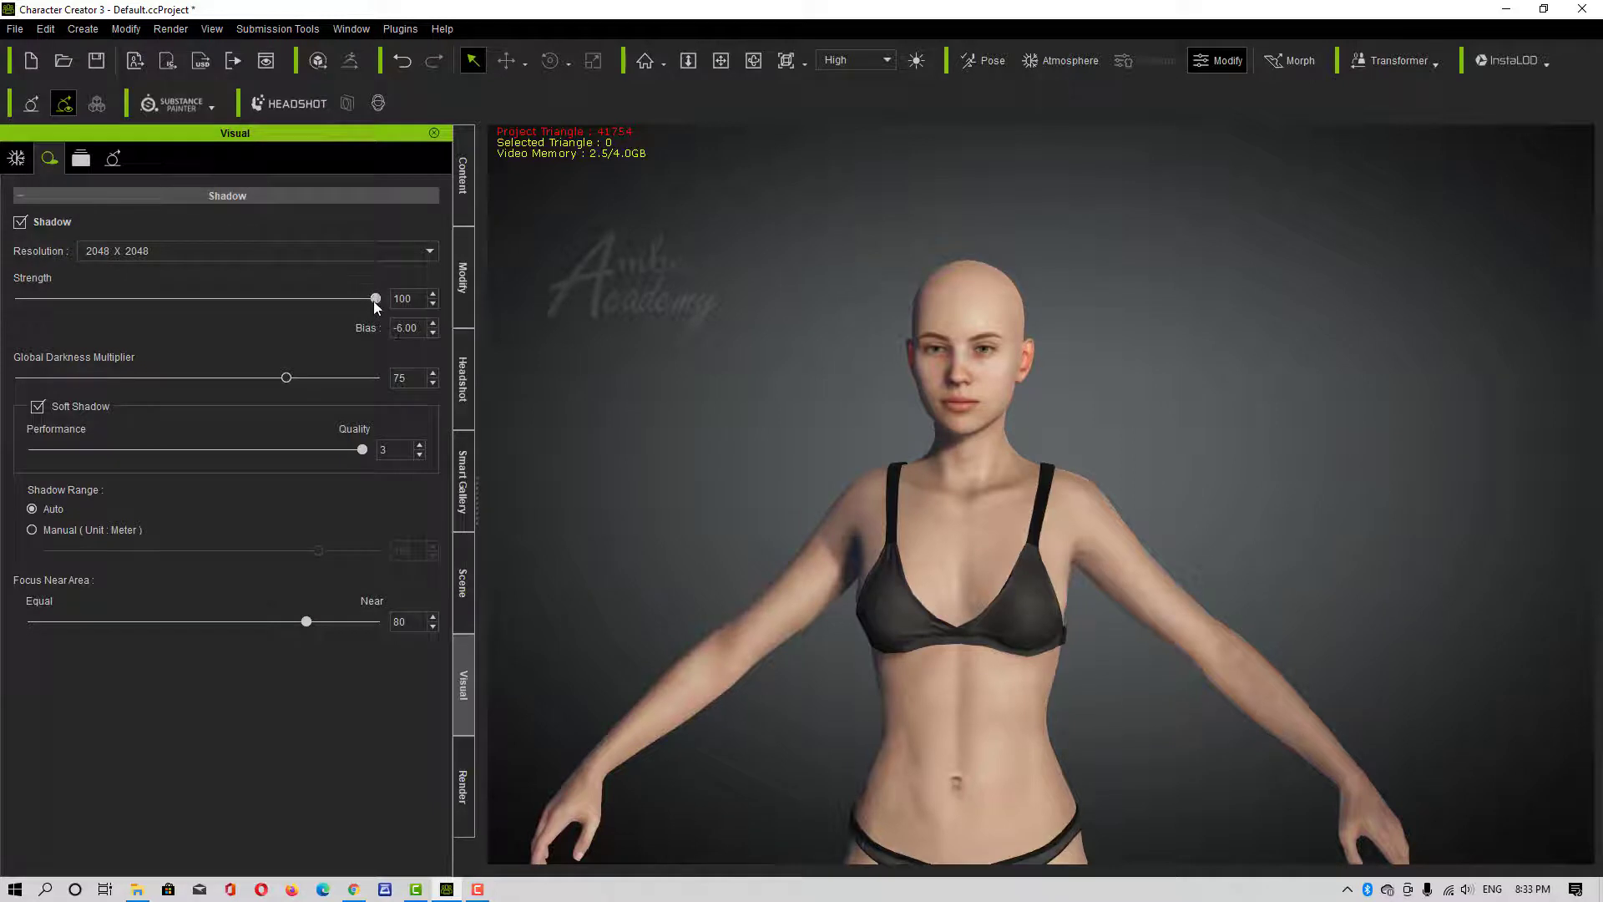
left_click_drag(375, 299, 287, 326)
scroll(886, 537, "up", 8)
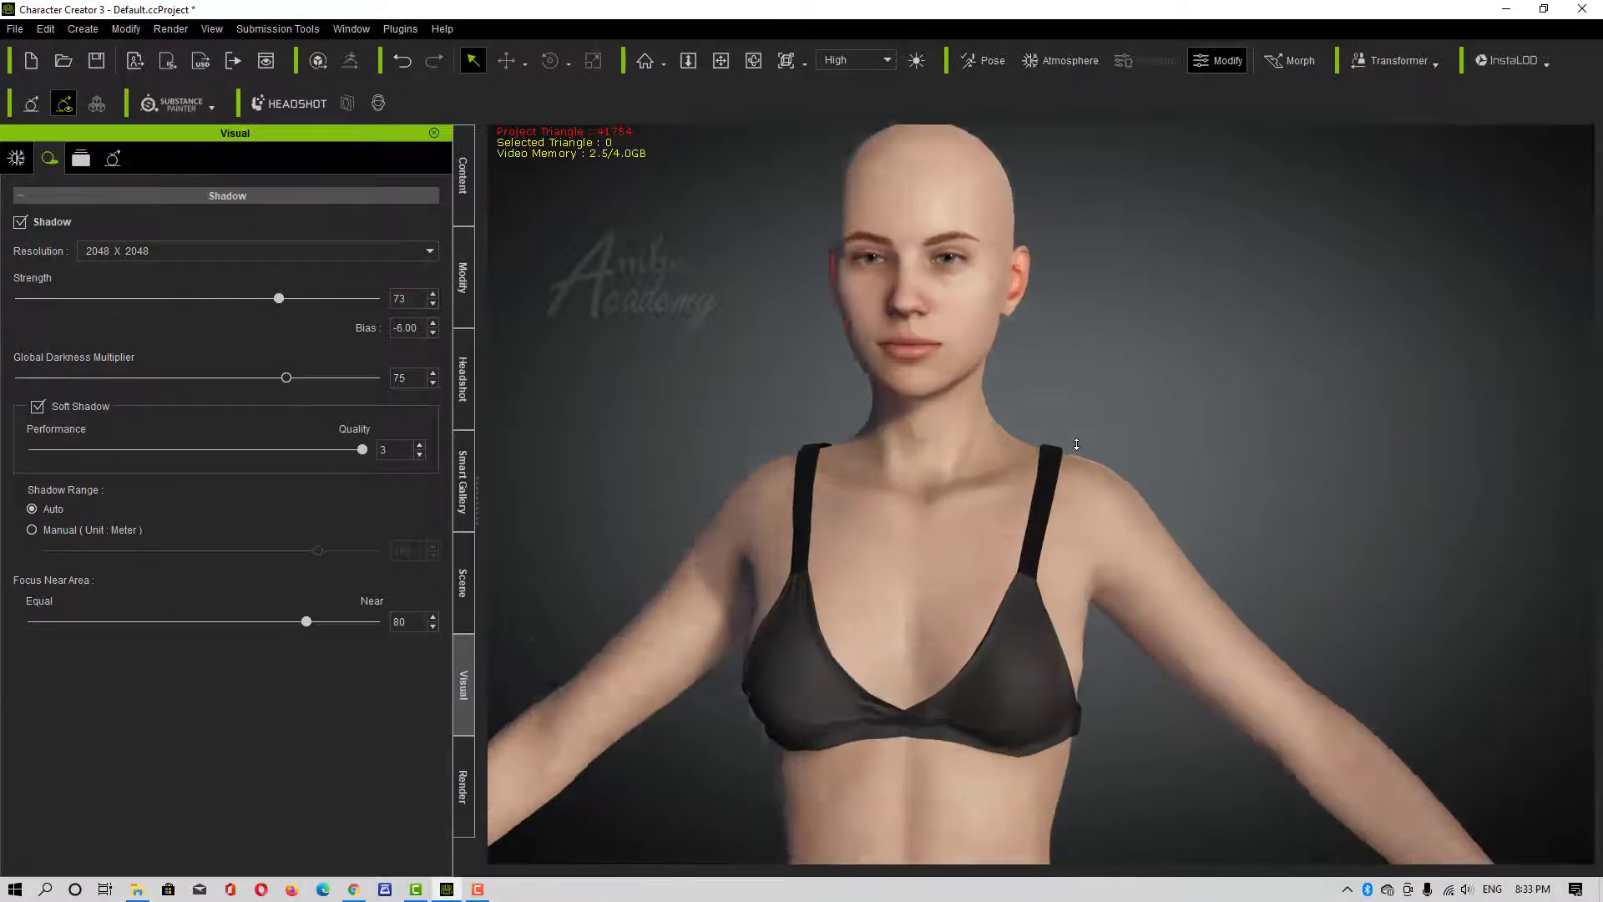
scroll(887, 537, "down", 4)
right_click_drag(887, 536, 1093, 579)
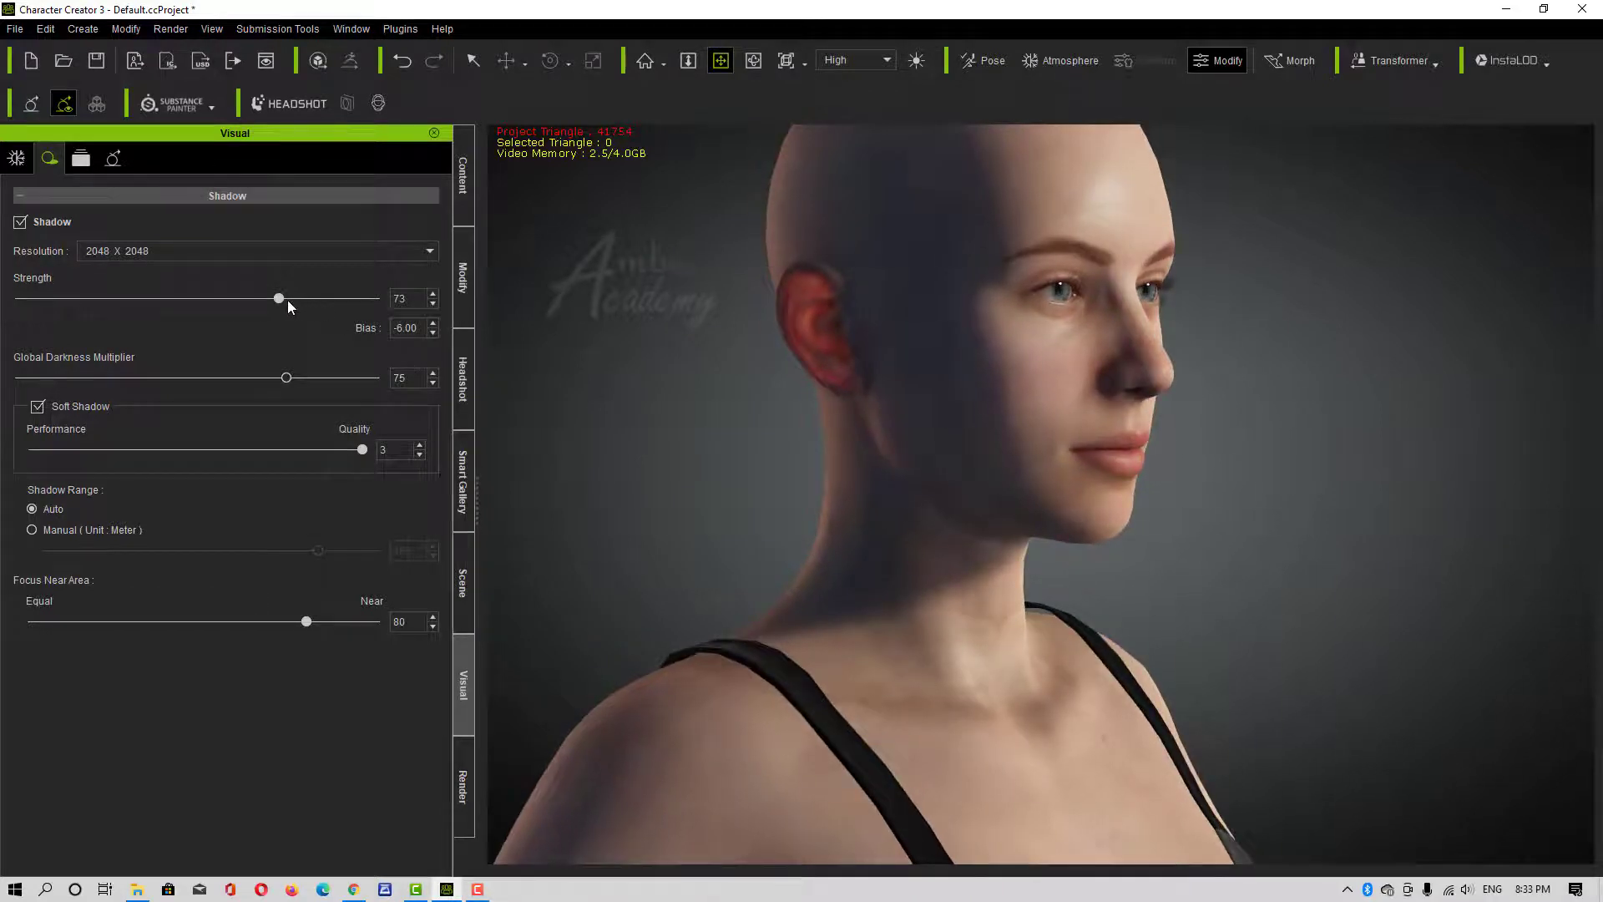
left_click_drag(250, 307, 348, 377)
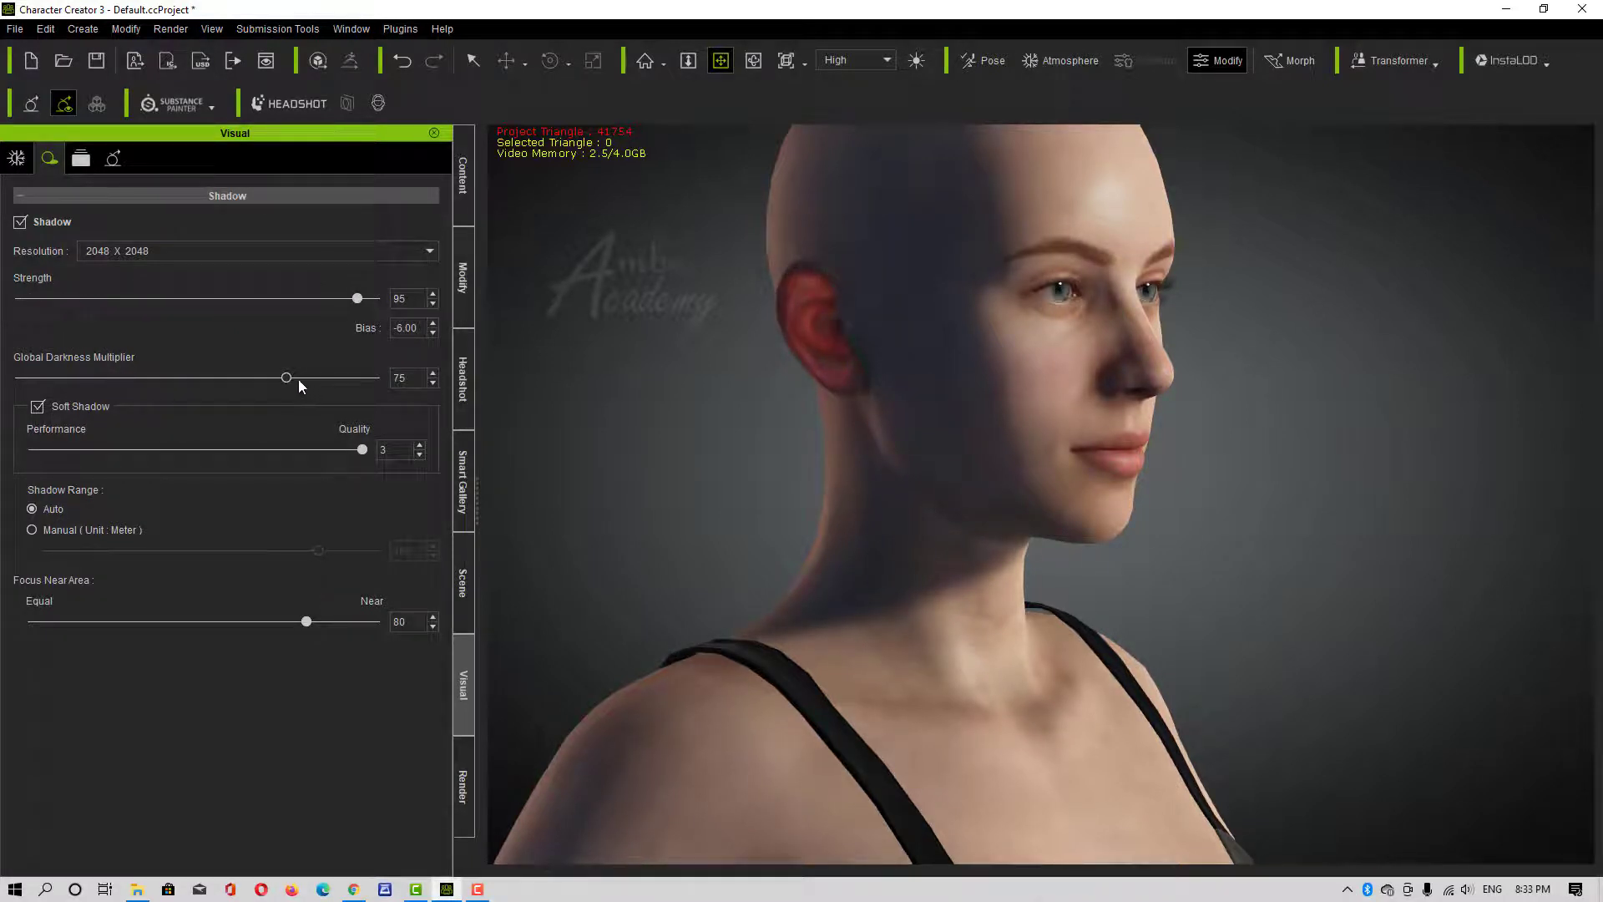
Set the shadow's Global Darkness Multiplier to 65 and look through the shadow resolution options, keeping 2048 X 2048
mouse_move(293, 378)
left_mouse_down()
mouse_move(67, 386)
mouse_move(267, 394)
left_mouse_up()
mouse_move(337, 452)
left_mouse_down()
mouse_move(89, 447)
mouse_move(342, 451)
left_mouse_up()
left_click(124, 253)
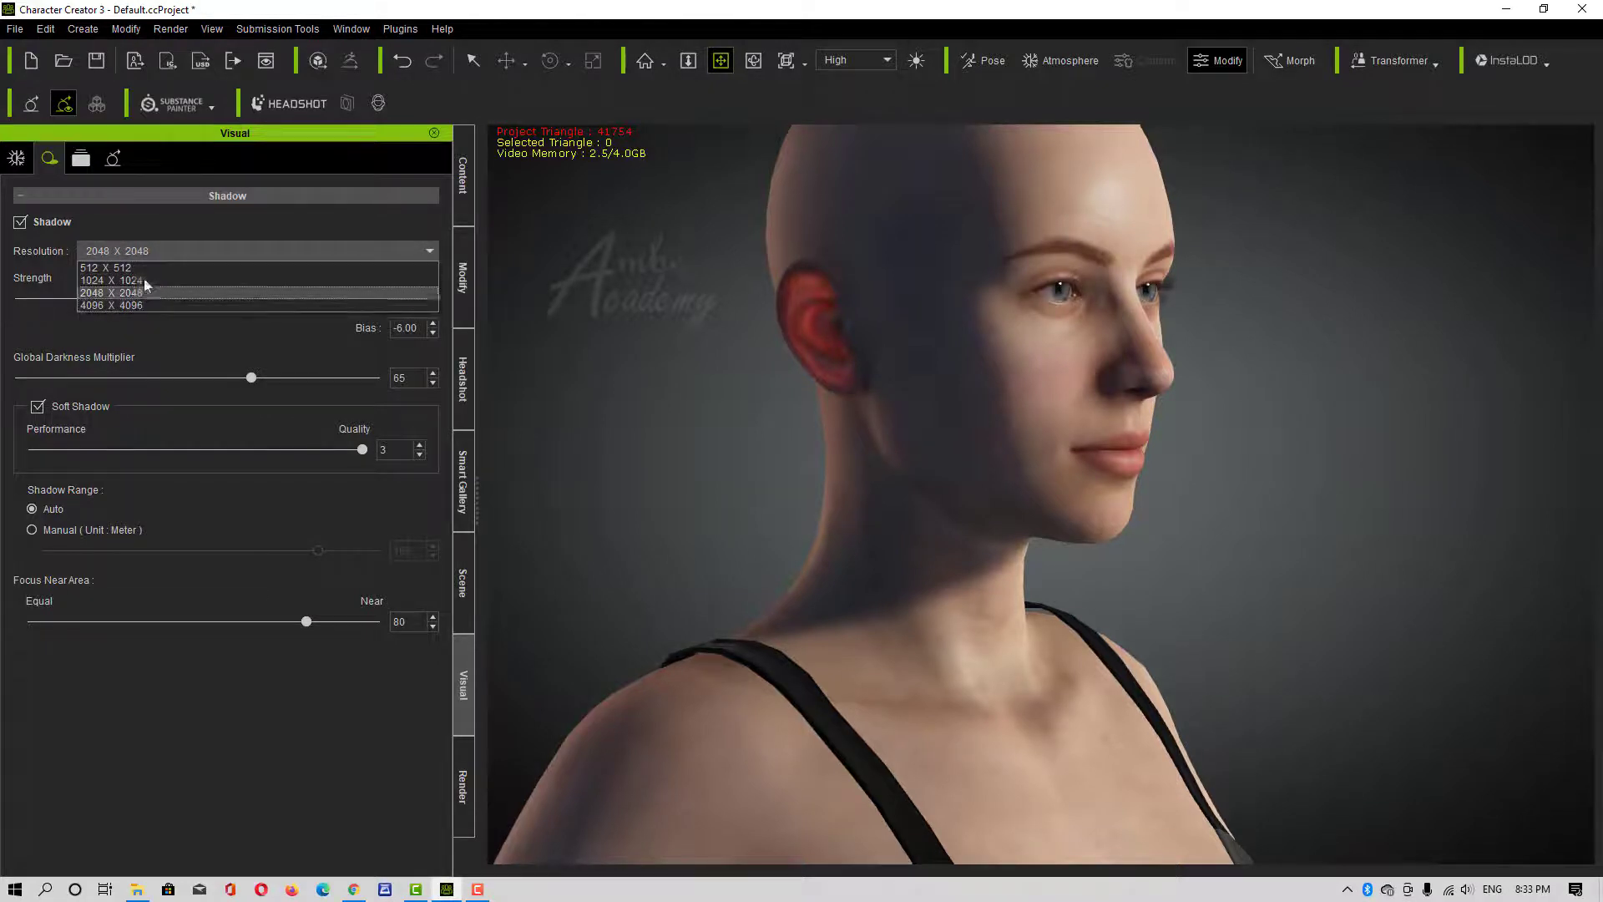
left_click(143, 219)
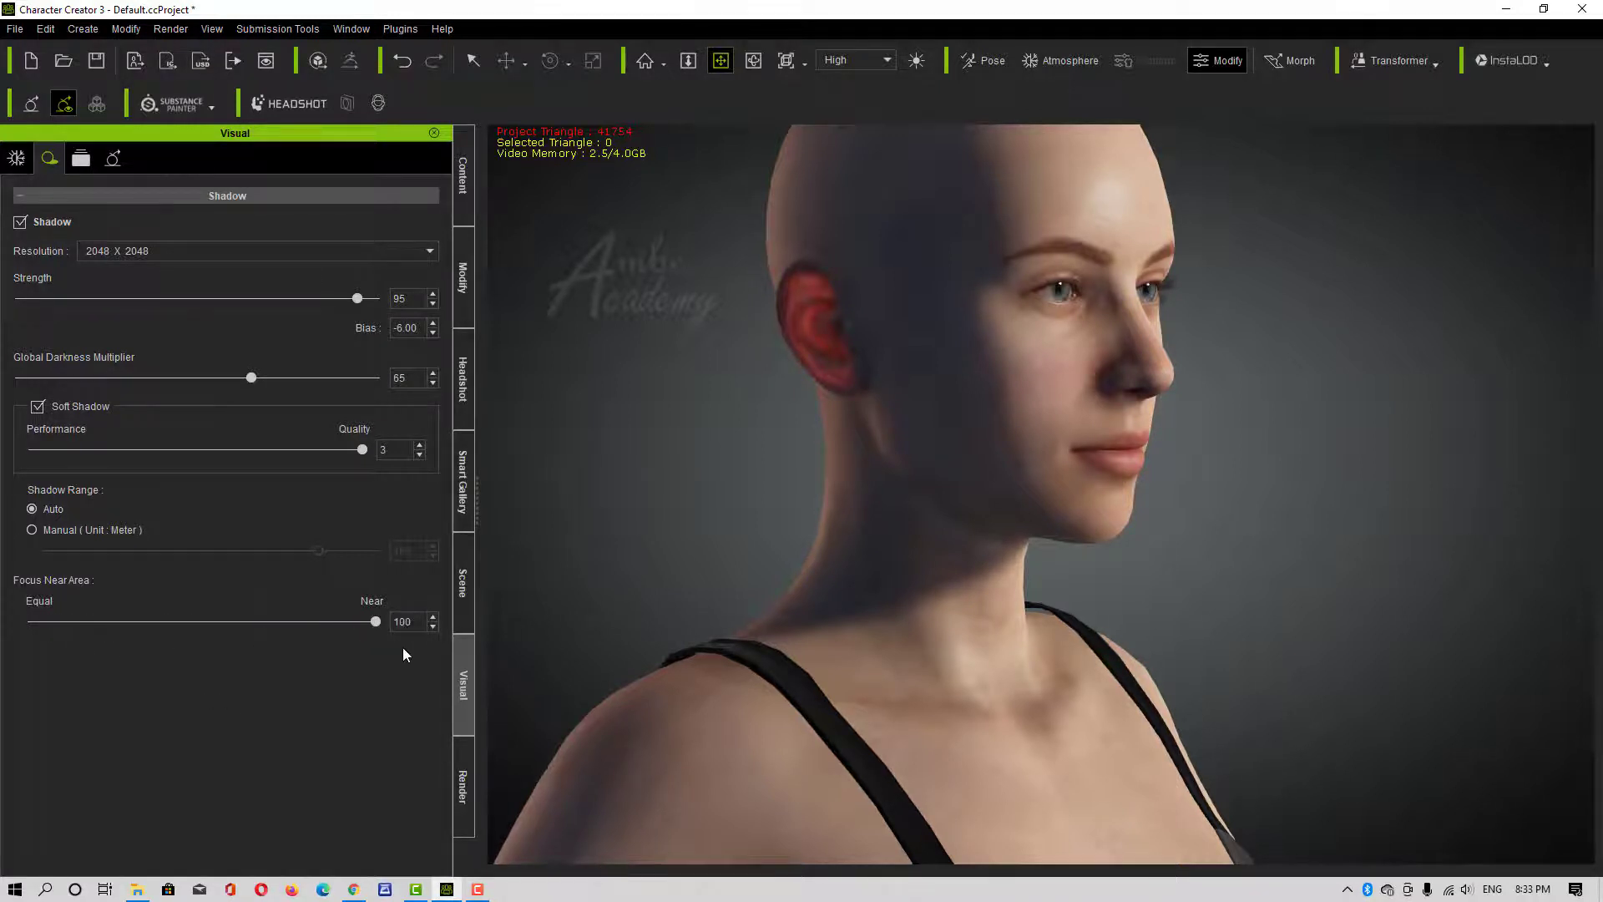
Set the shadow's Focus Near Area to 62, and bring up the post effects to compare the avatar with them off and on
left_click_drag(375, 621, 242, 619)
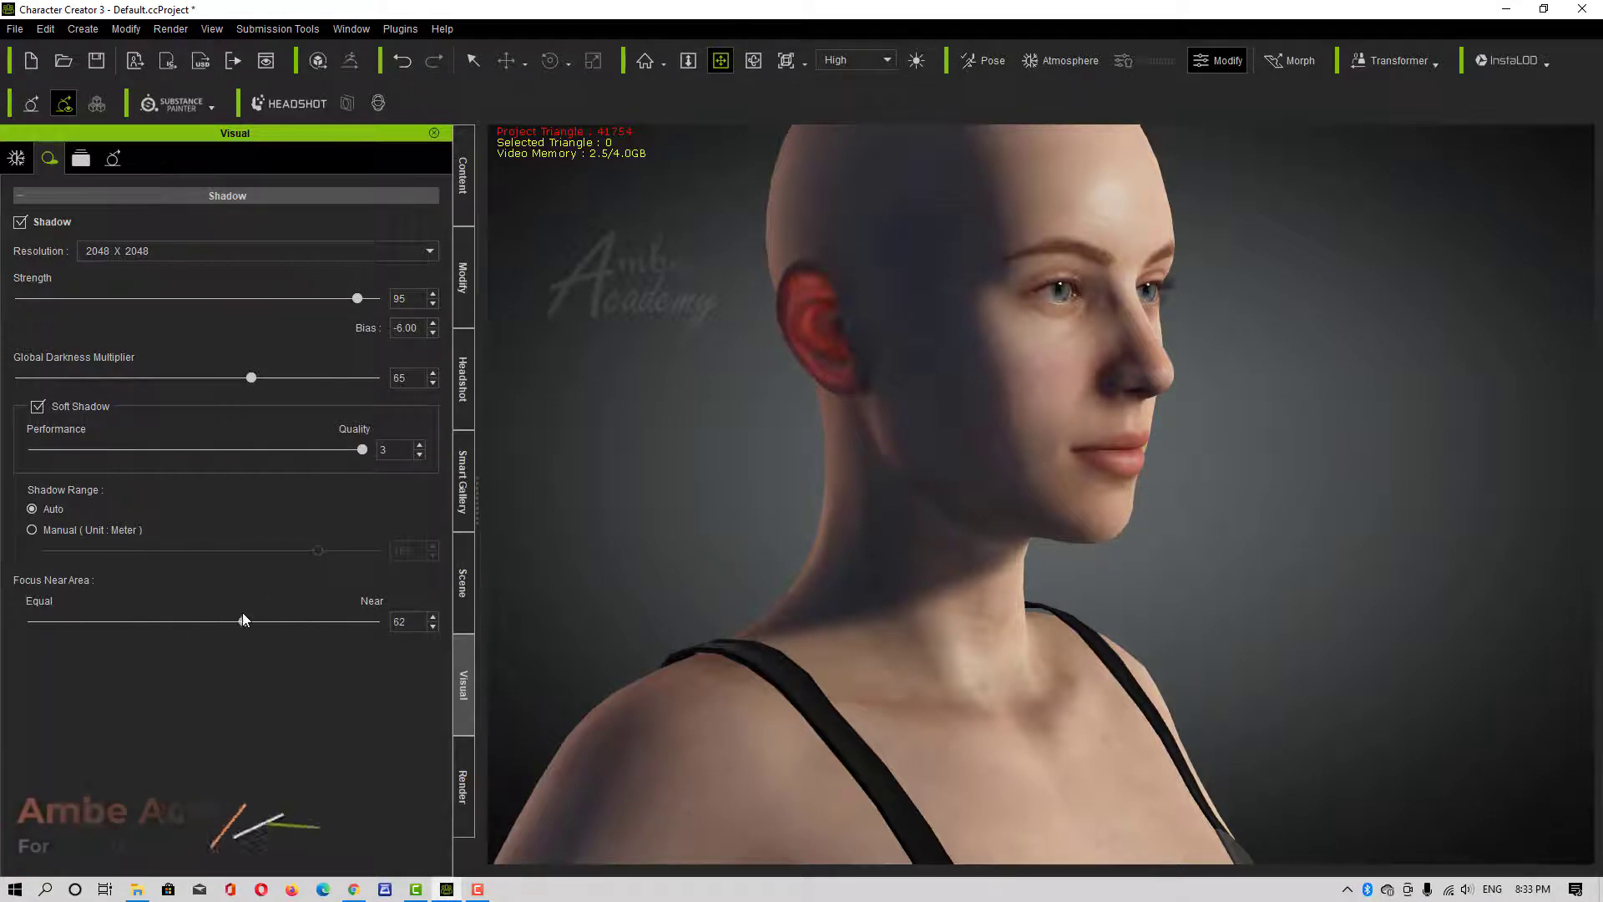
left_click(76, 164)
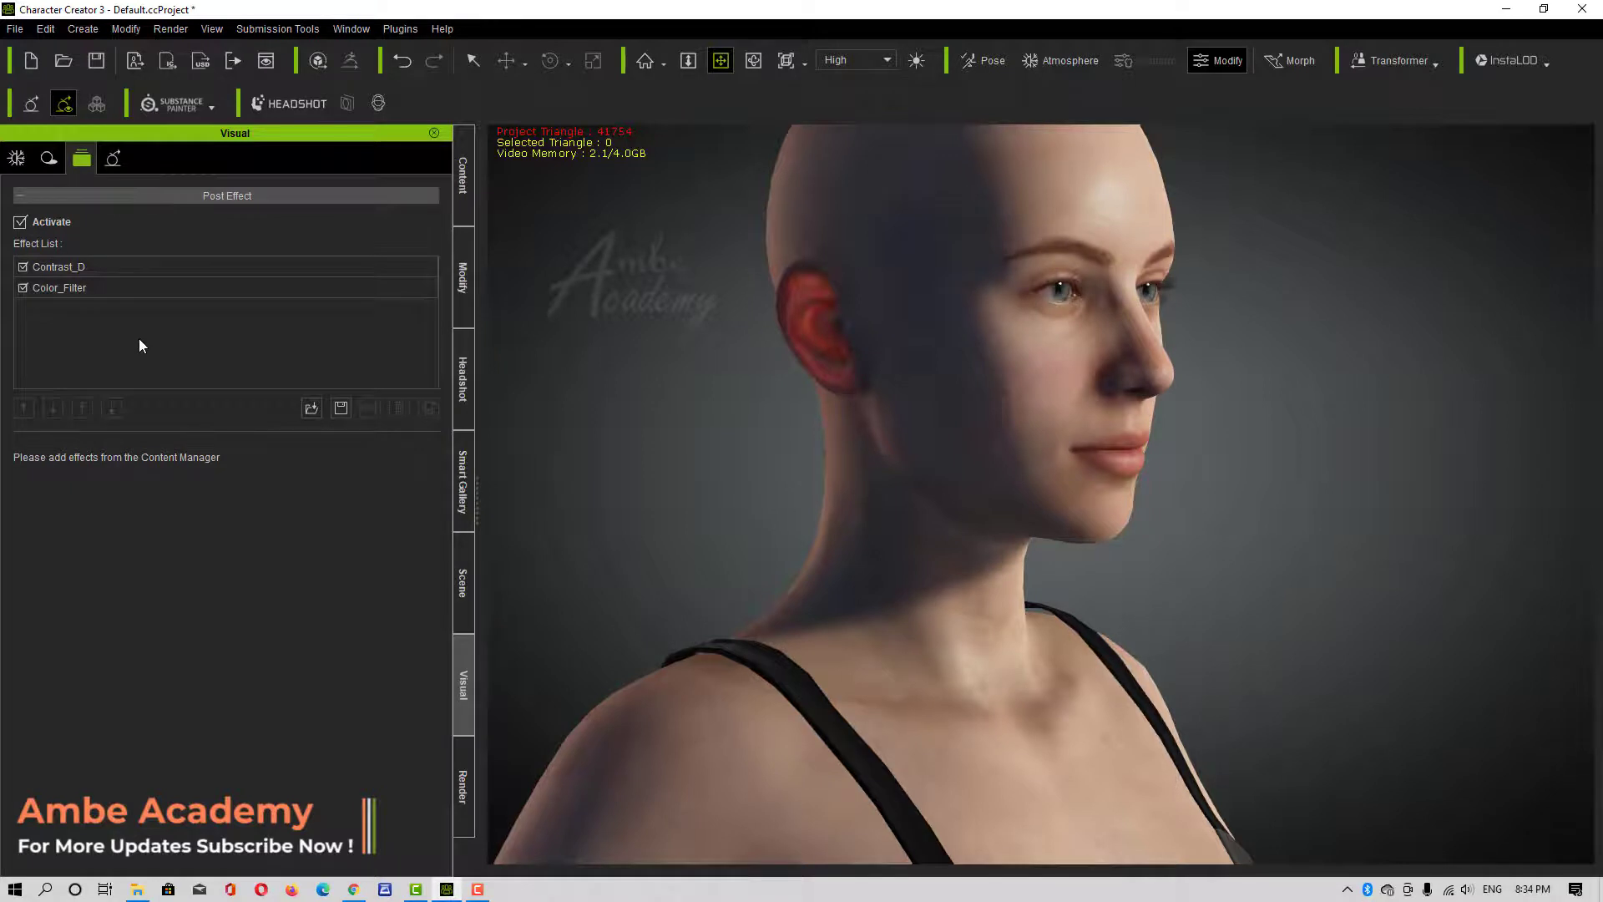
left_click(20, 222)
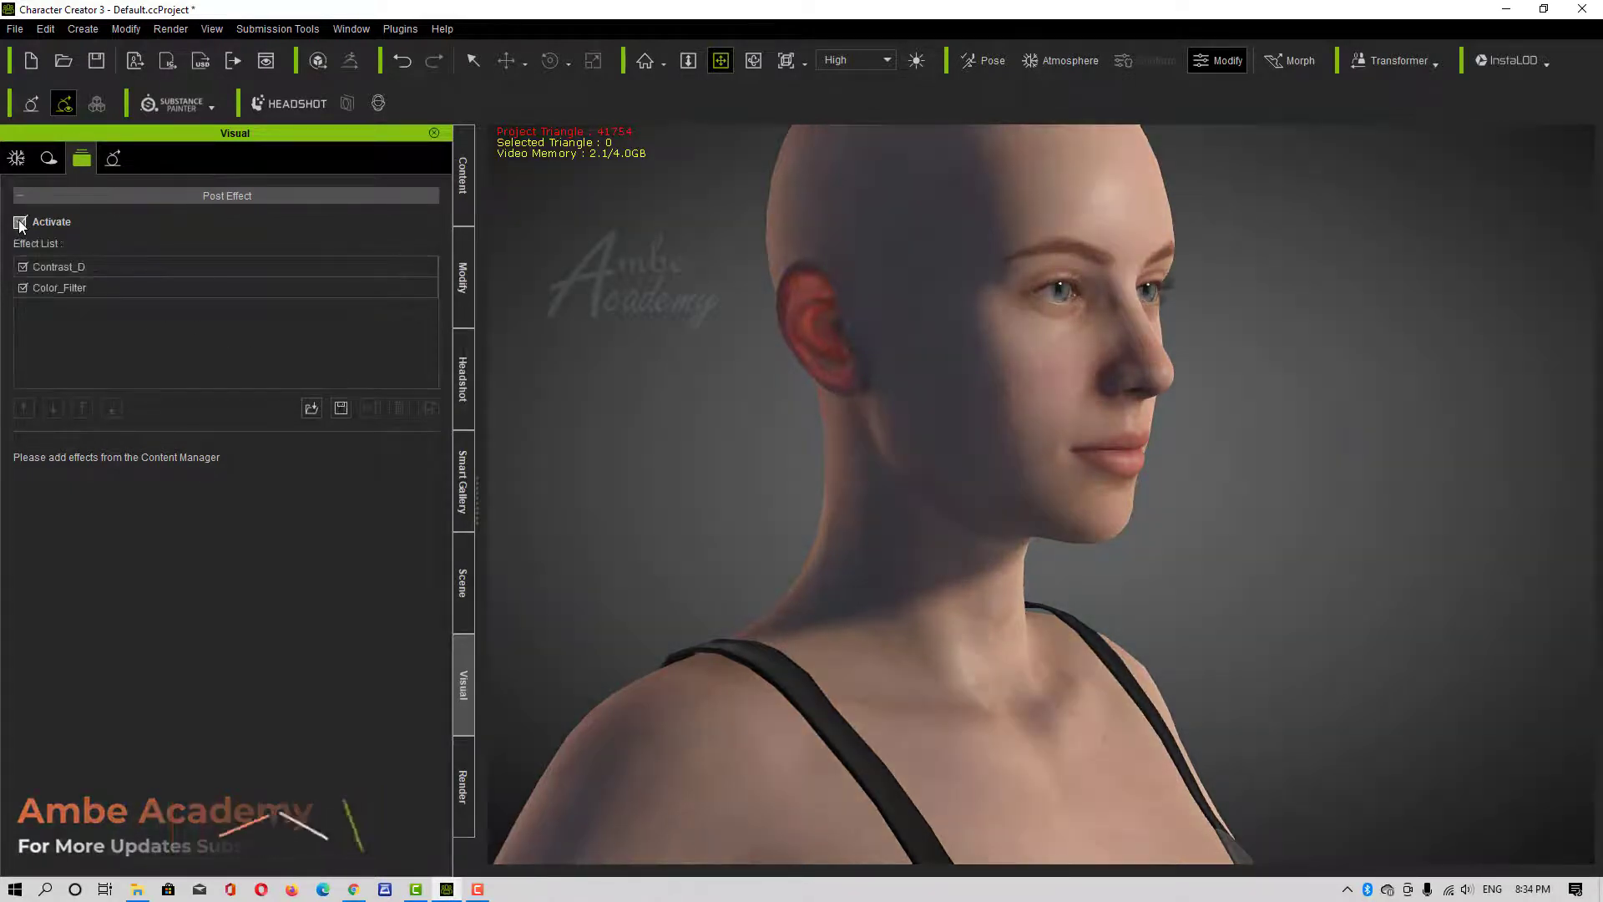
left_click(20, 222)
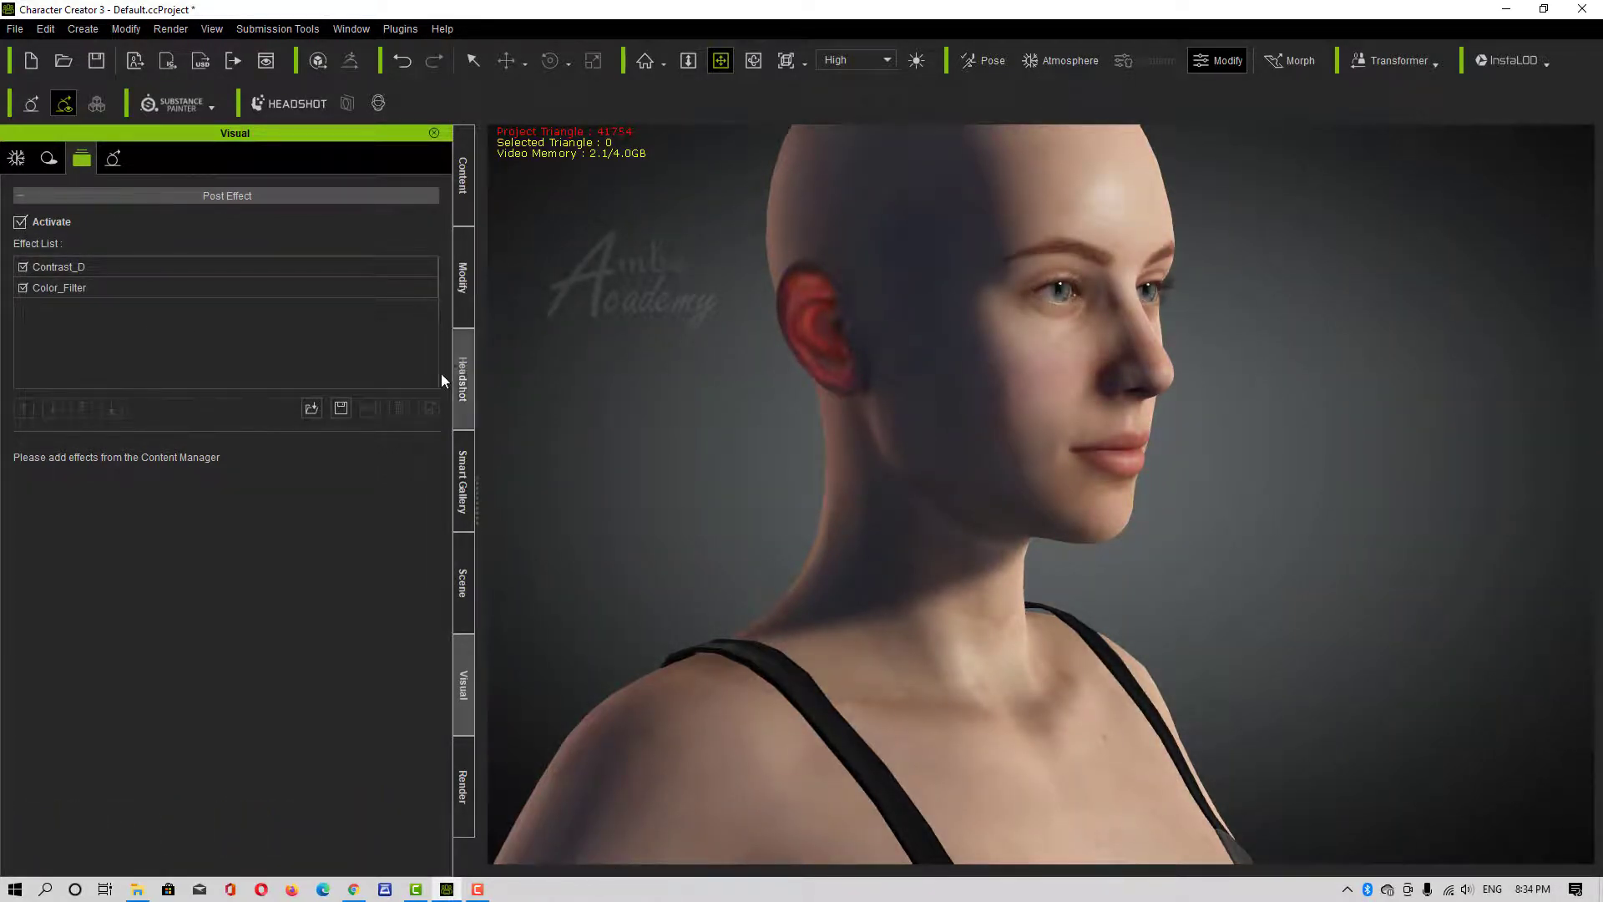
Inspect the avatar from the front and set the Contrast_D post effect's Effect Contribution to 63
right_click_drag(1052, 504, 943, 504)
left_click(61, 286)
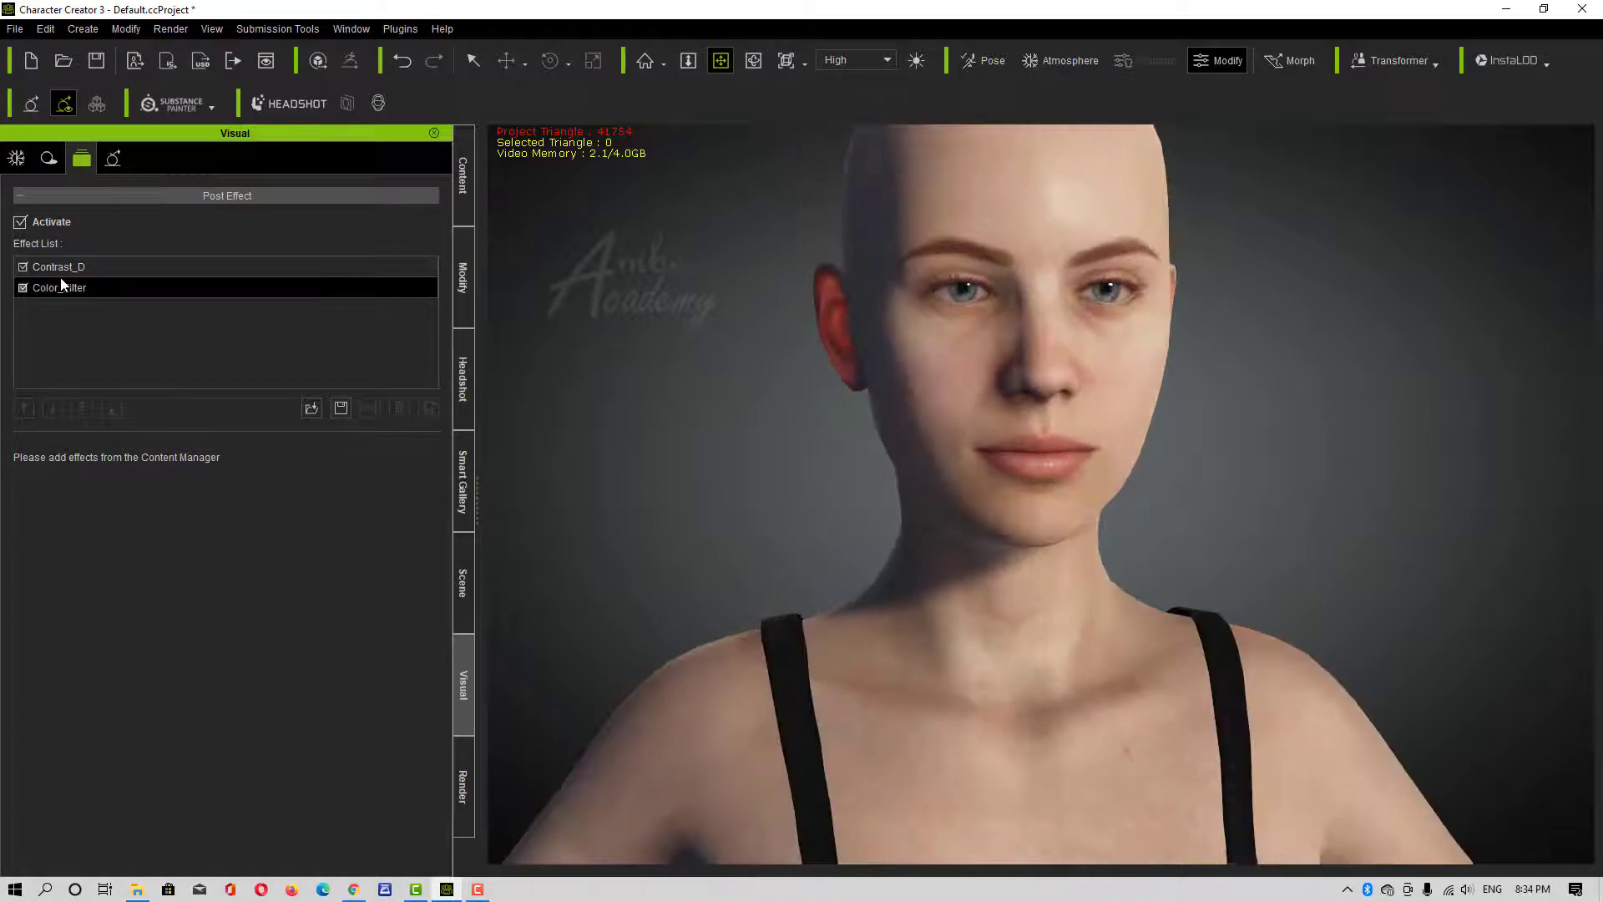
left_click(127, 269)
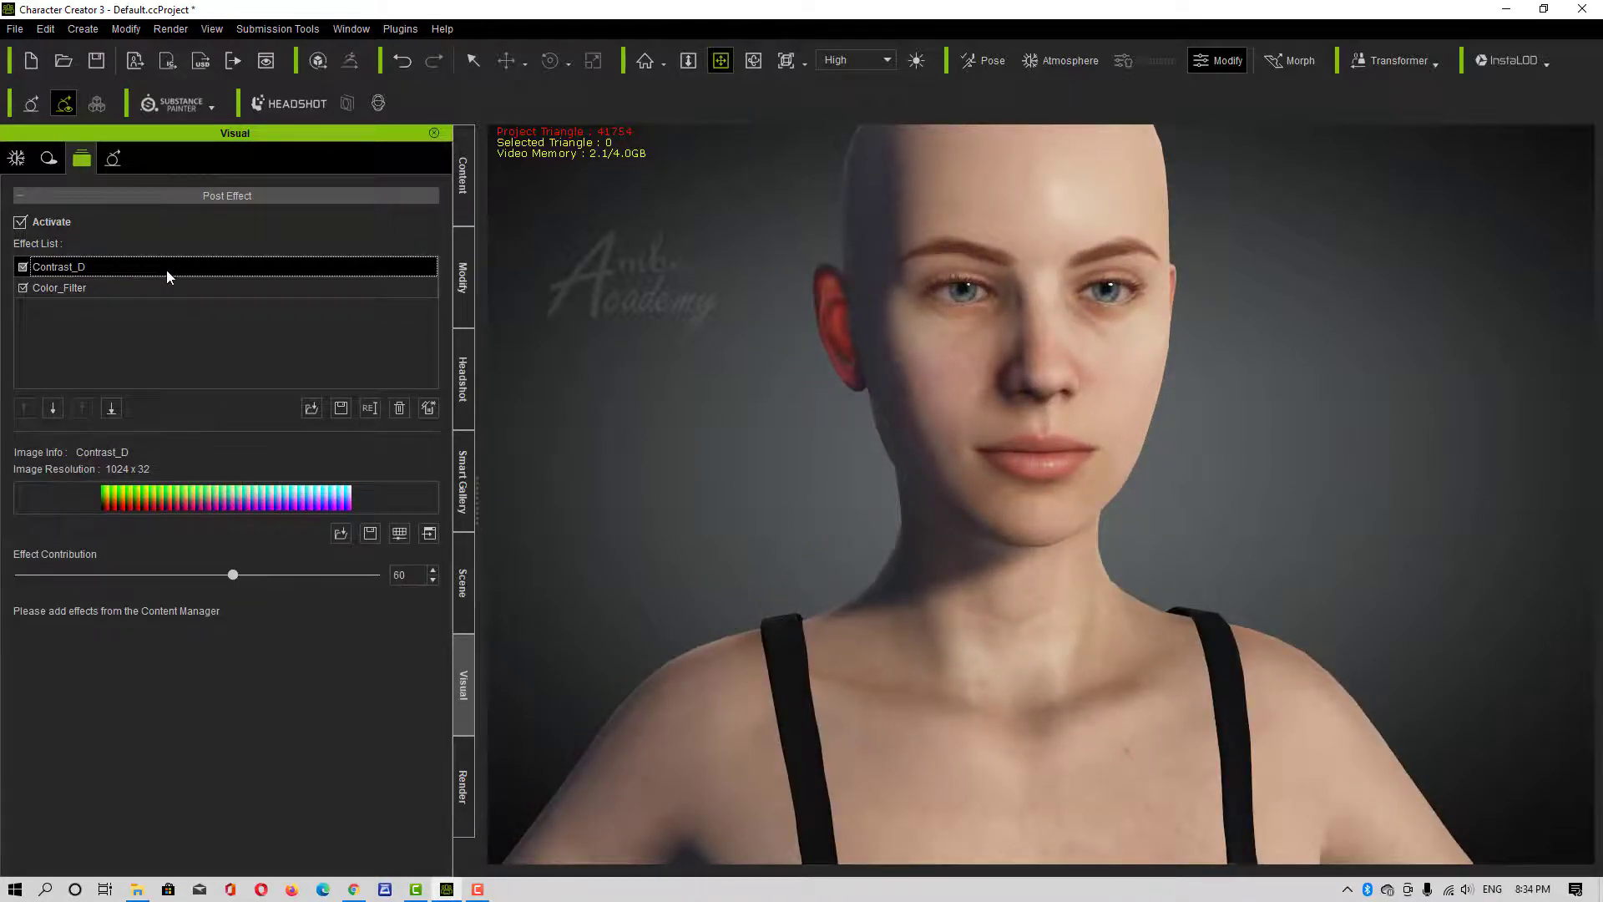
left_click(121, 288)
left_click(134, 269)
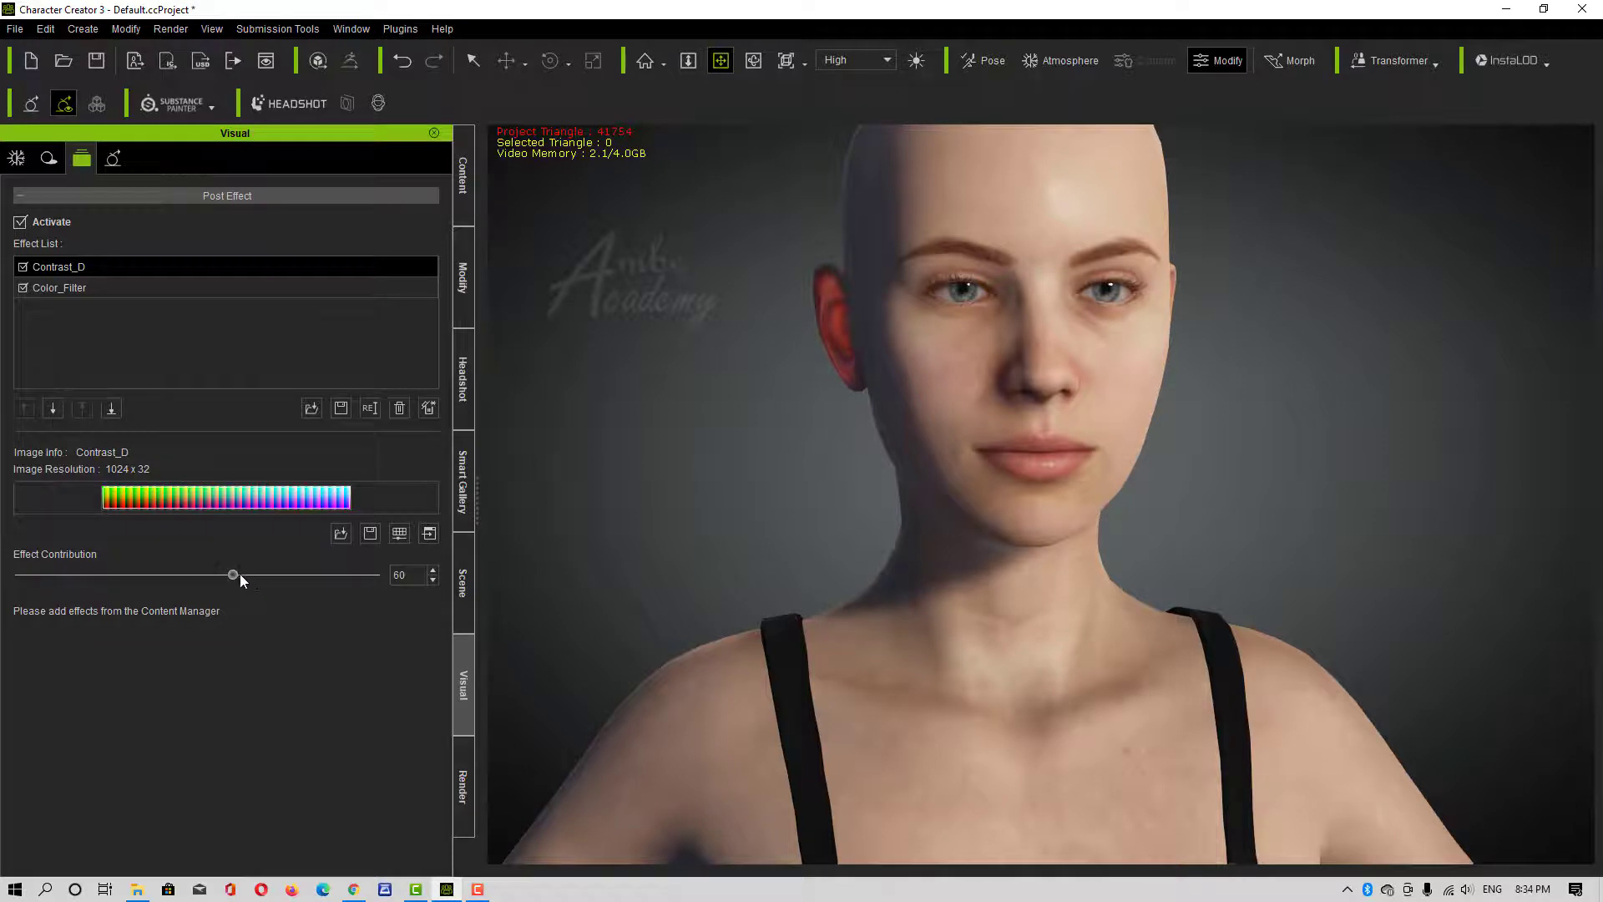
left_click_drag(86, 582, 249, 586)
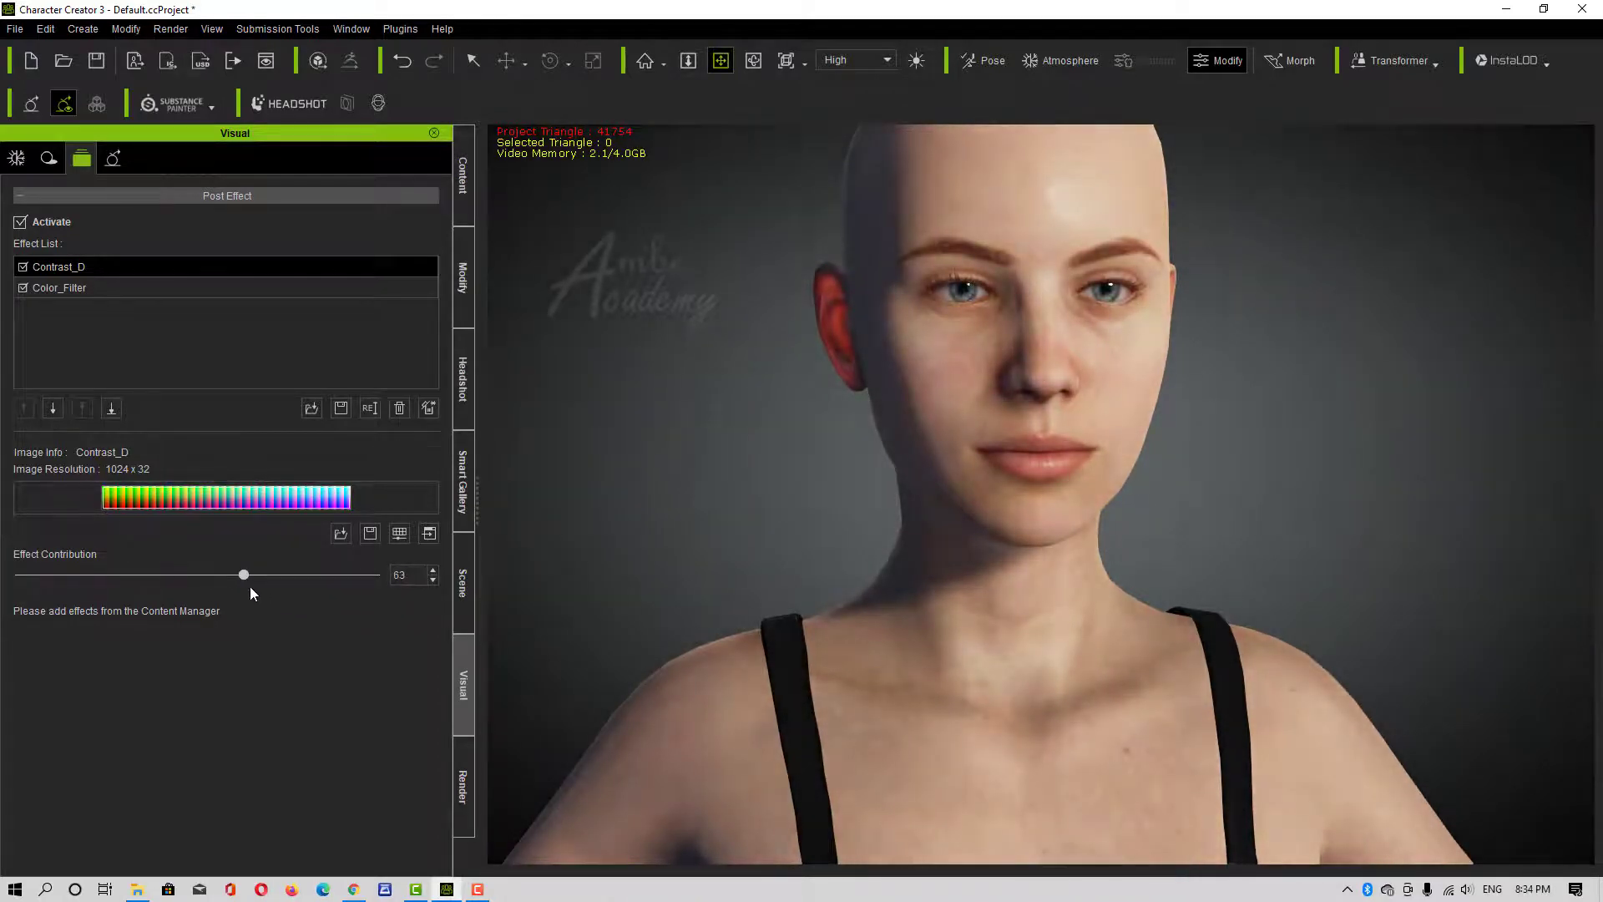
Look at the file choosers for loading a contrast image and an iClone Post Effect file, dismissing both without loading anything
left_click(341, 533)
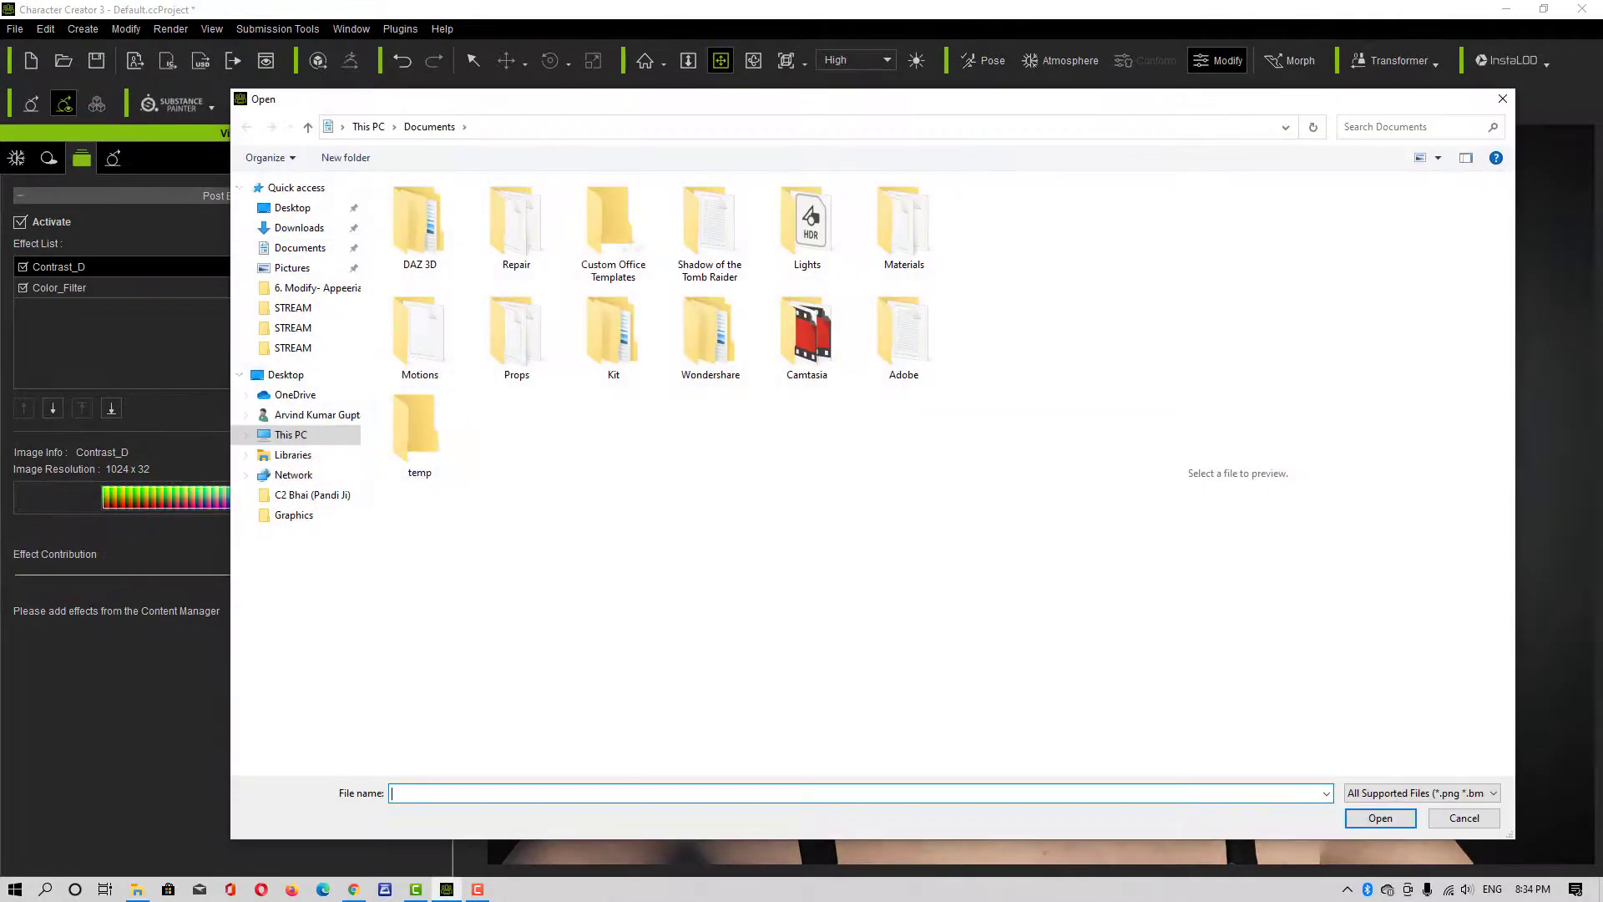
left_click(1503, 98)
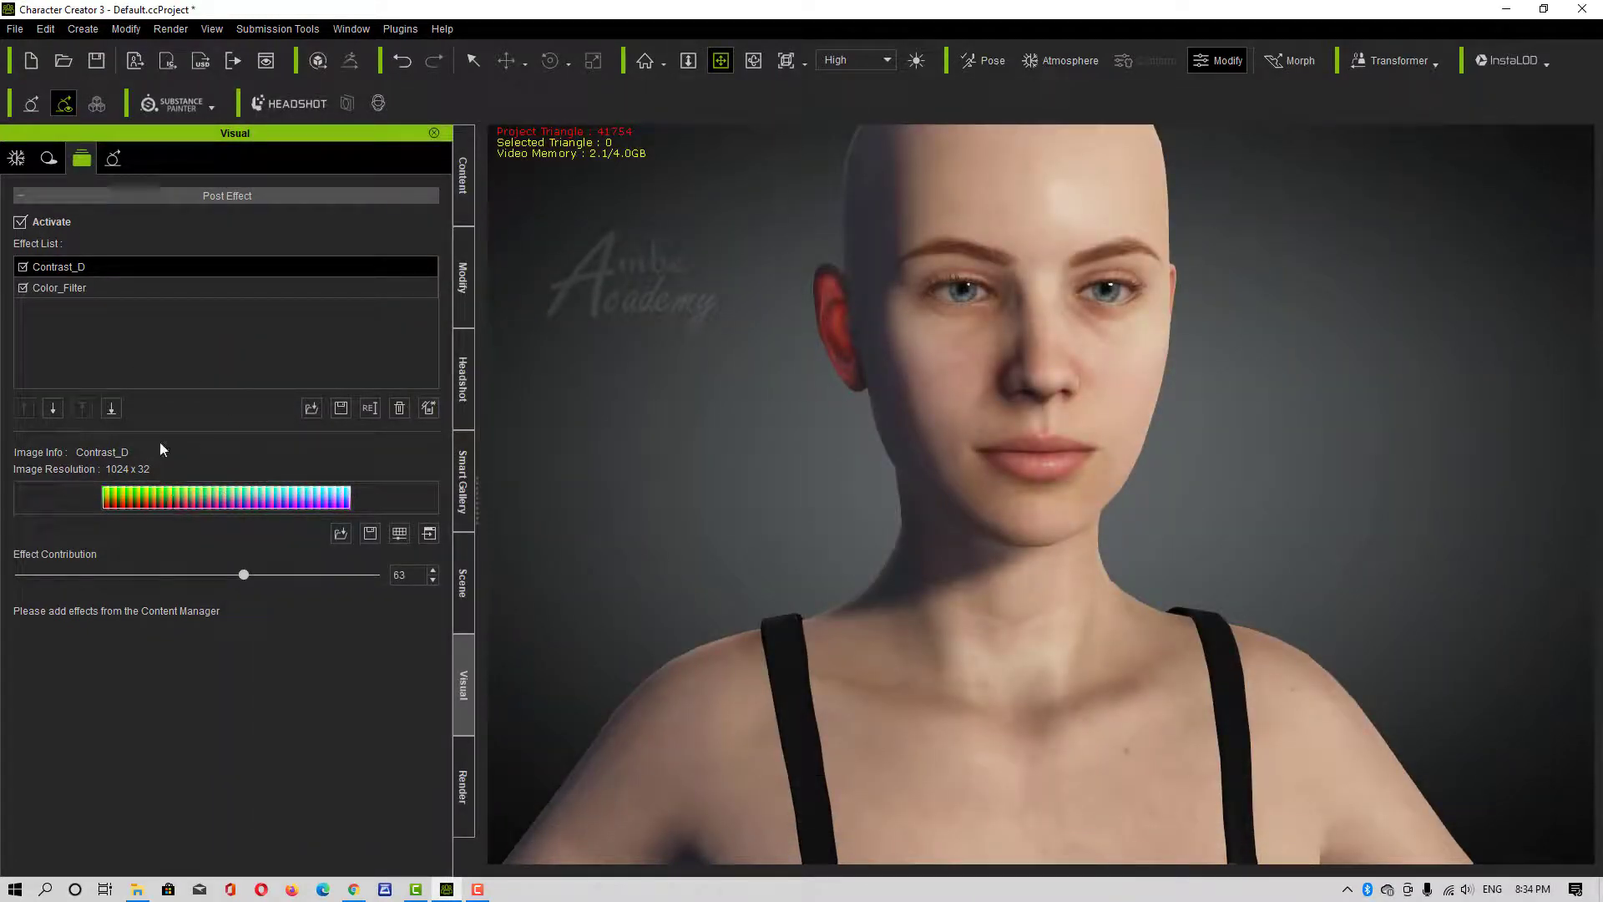
left_click(312, 408)
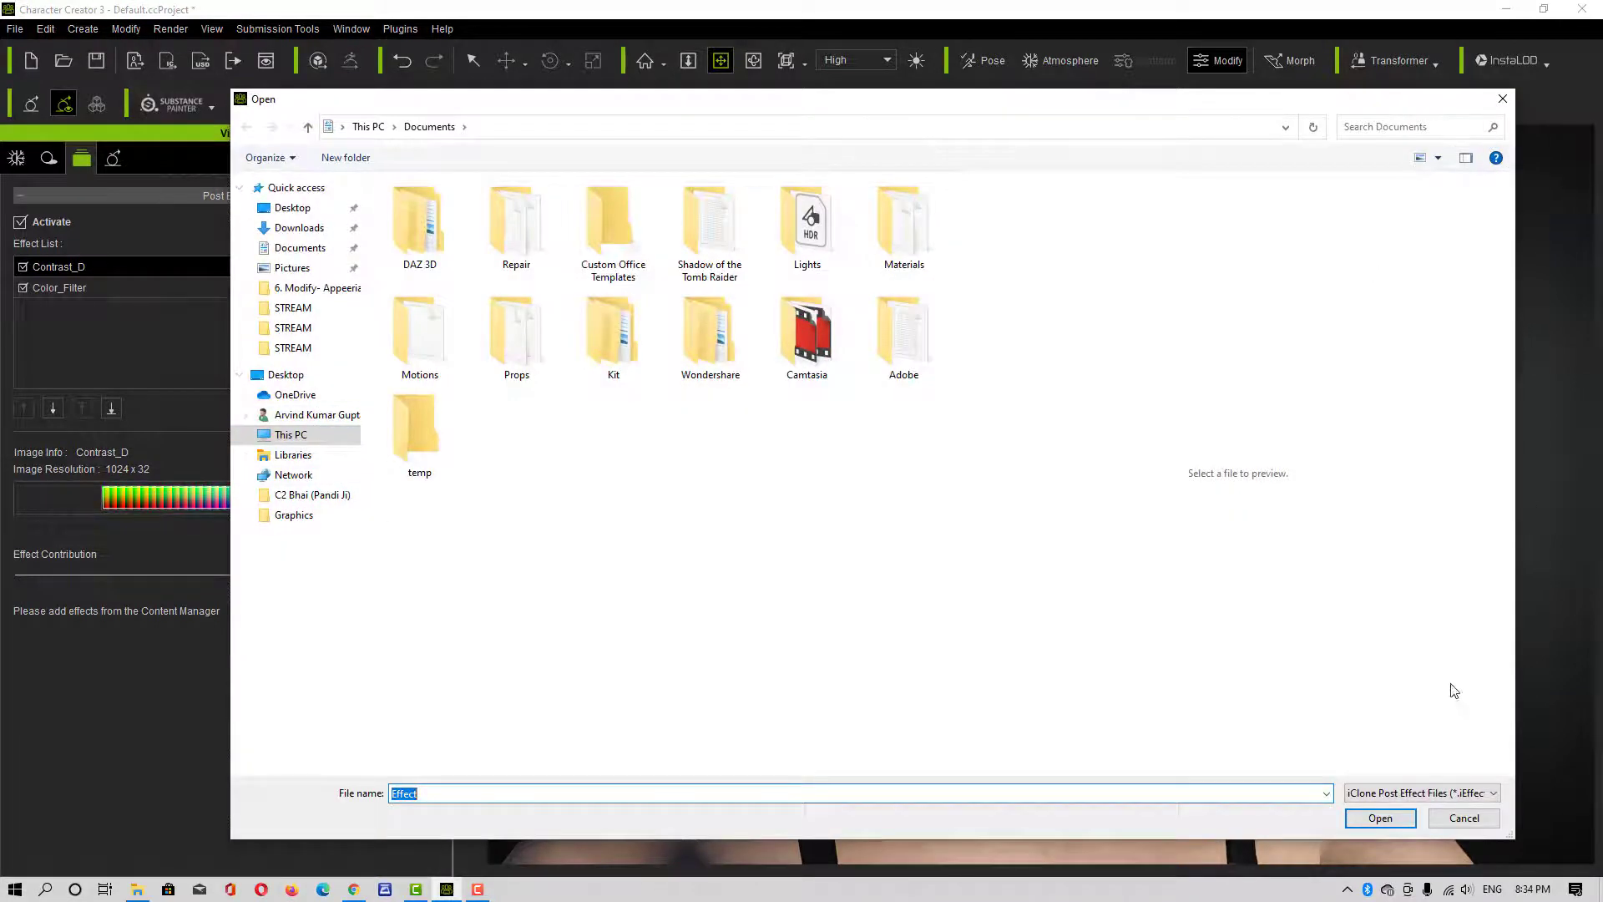
left_click(1417, 793)
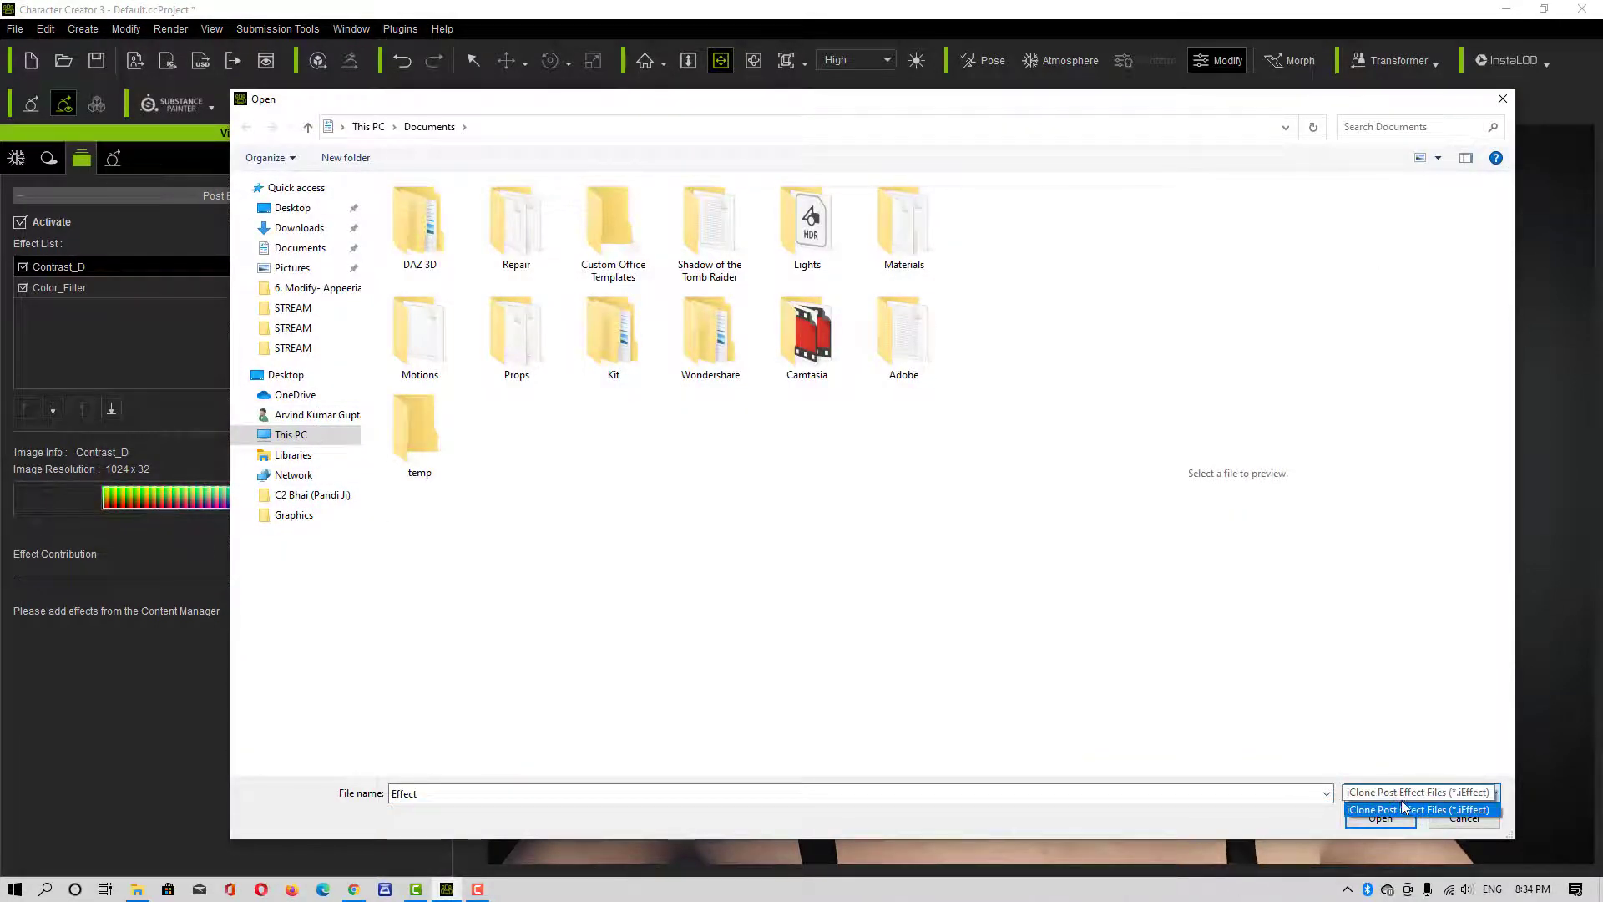
left_click(1501, 103)
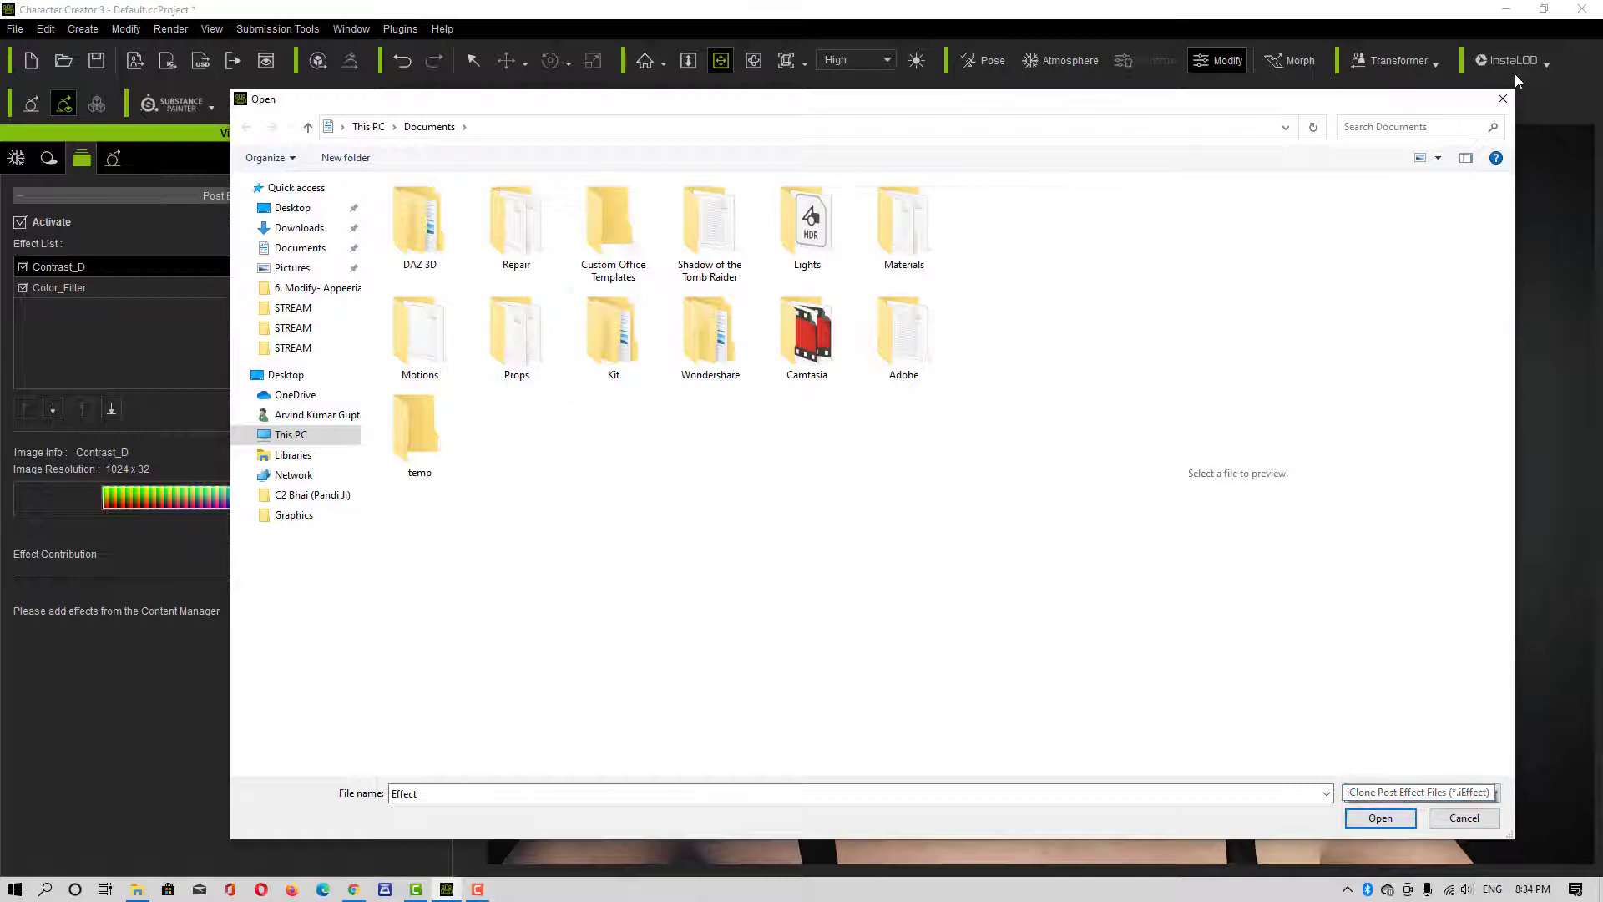
left_click(1502, 99)
Try the Color_Filter post effect with the Red filter at 3, Green filter at 9 and Blue filter at 11
left_click(99, 287)
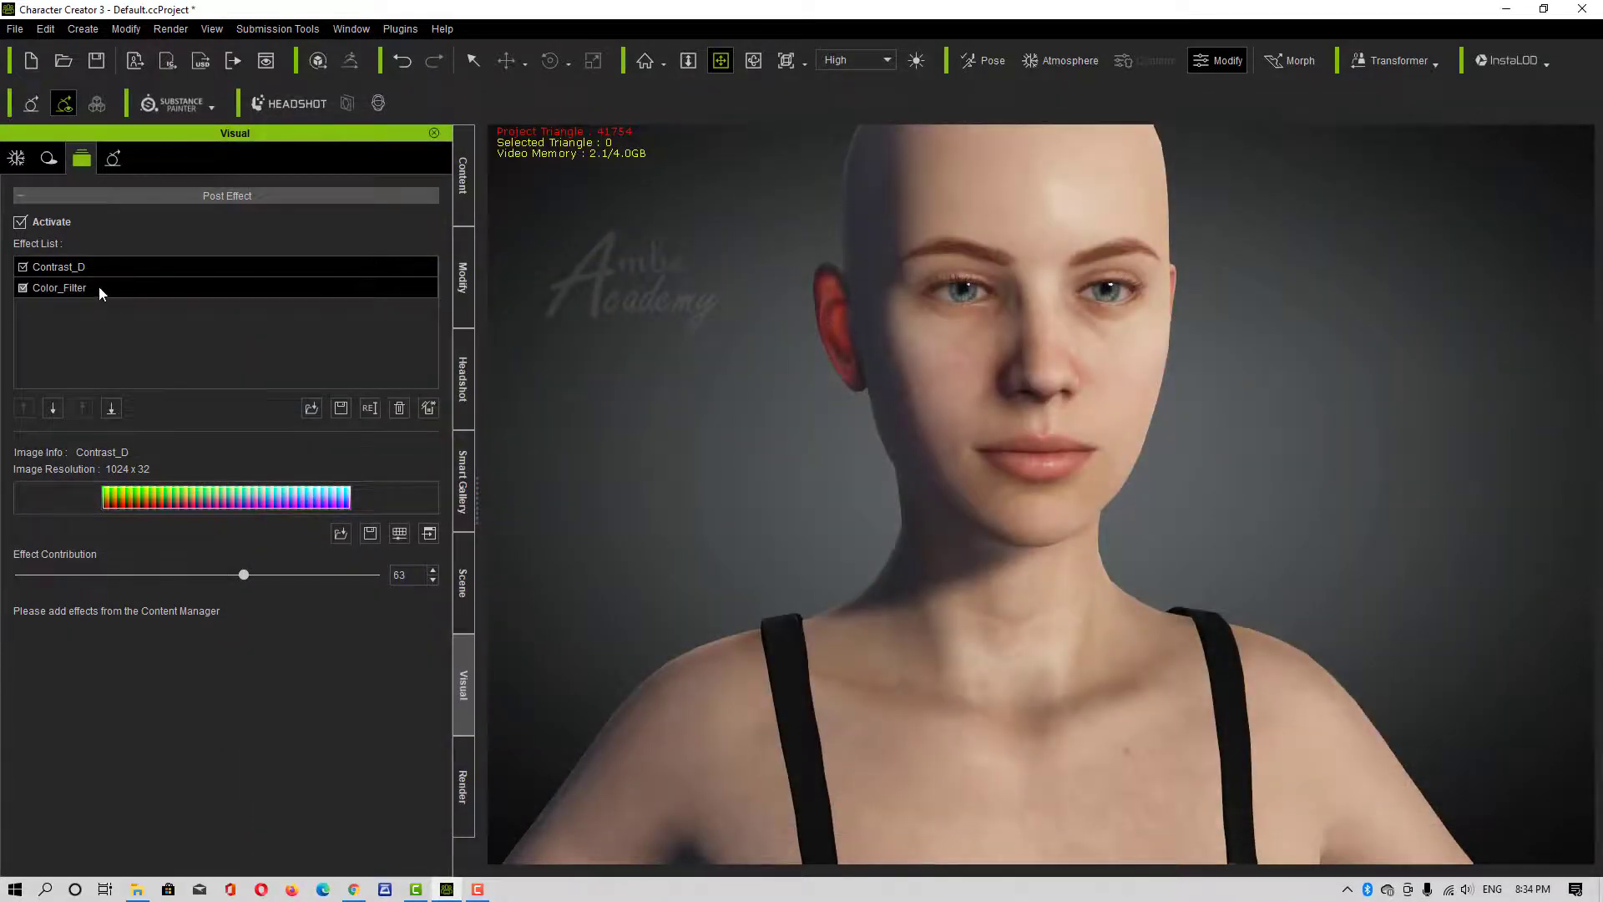
left_click_drag(37, 463, 192, 510)
left_click_drag(53, 548, 215, 548)
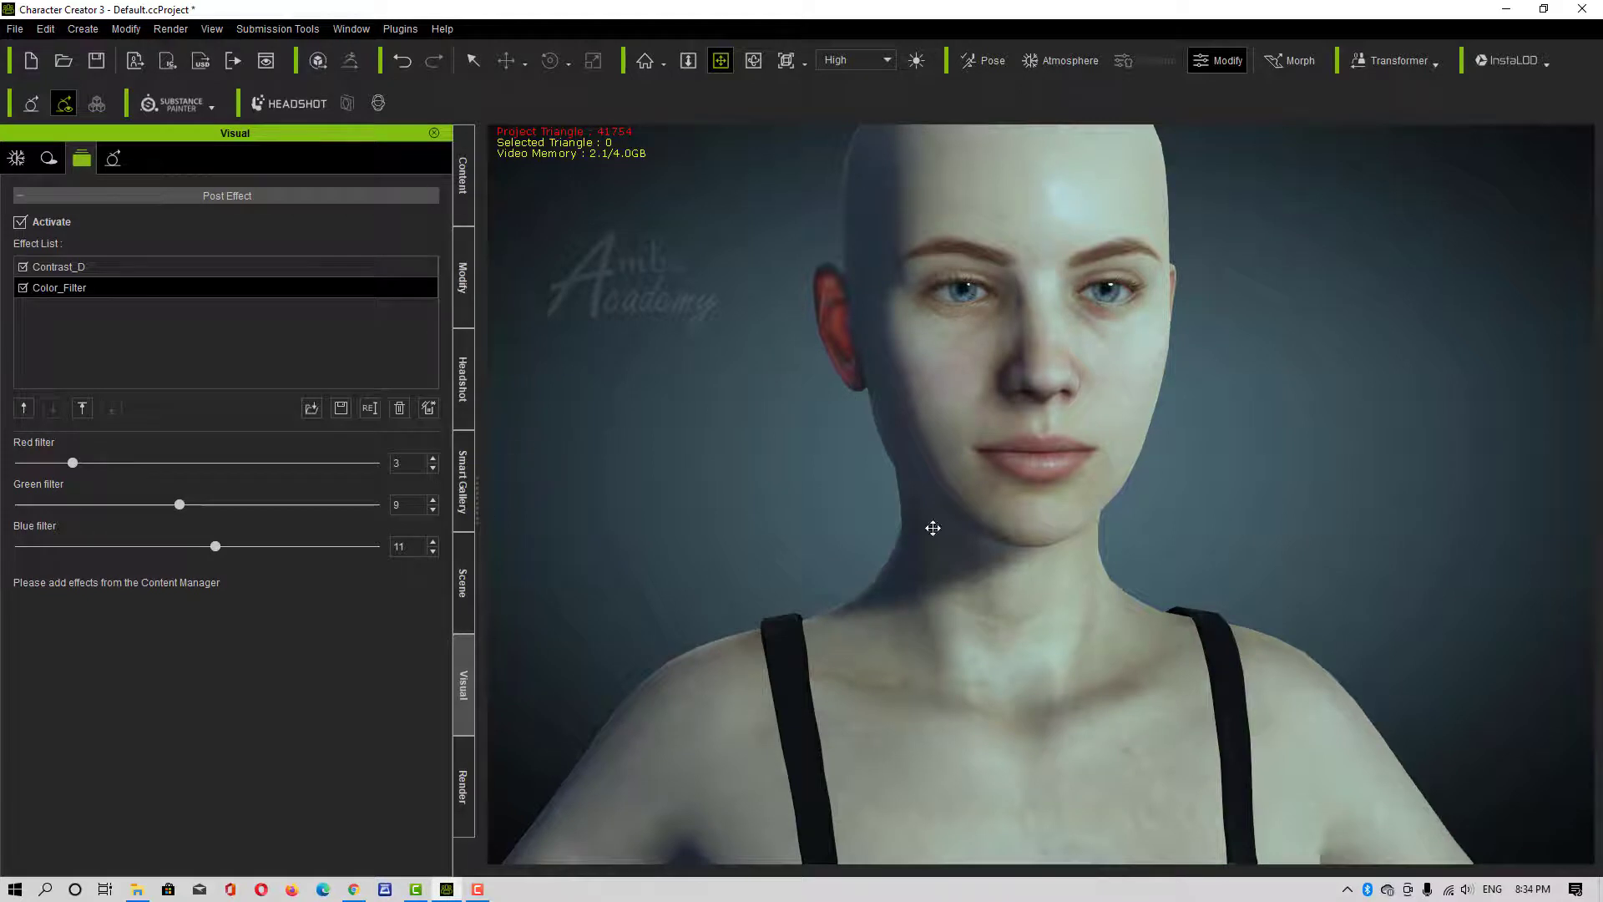
Return to the post effects and restore the Color_Filter values to red 1, green 2 and blue 2, keeping the effects active
left_click(115, 158)
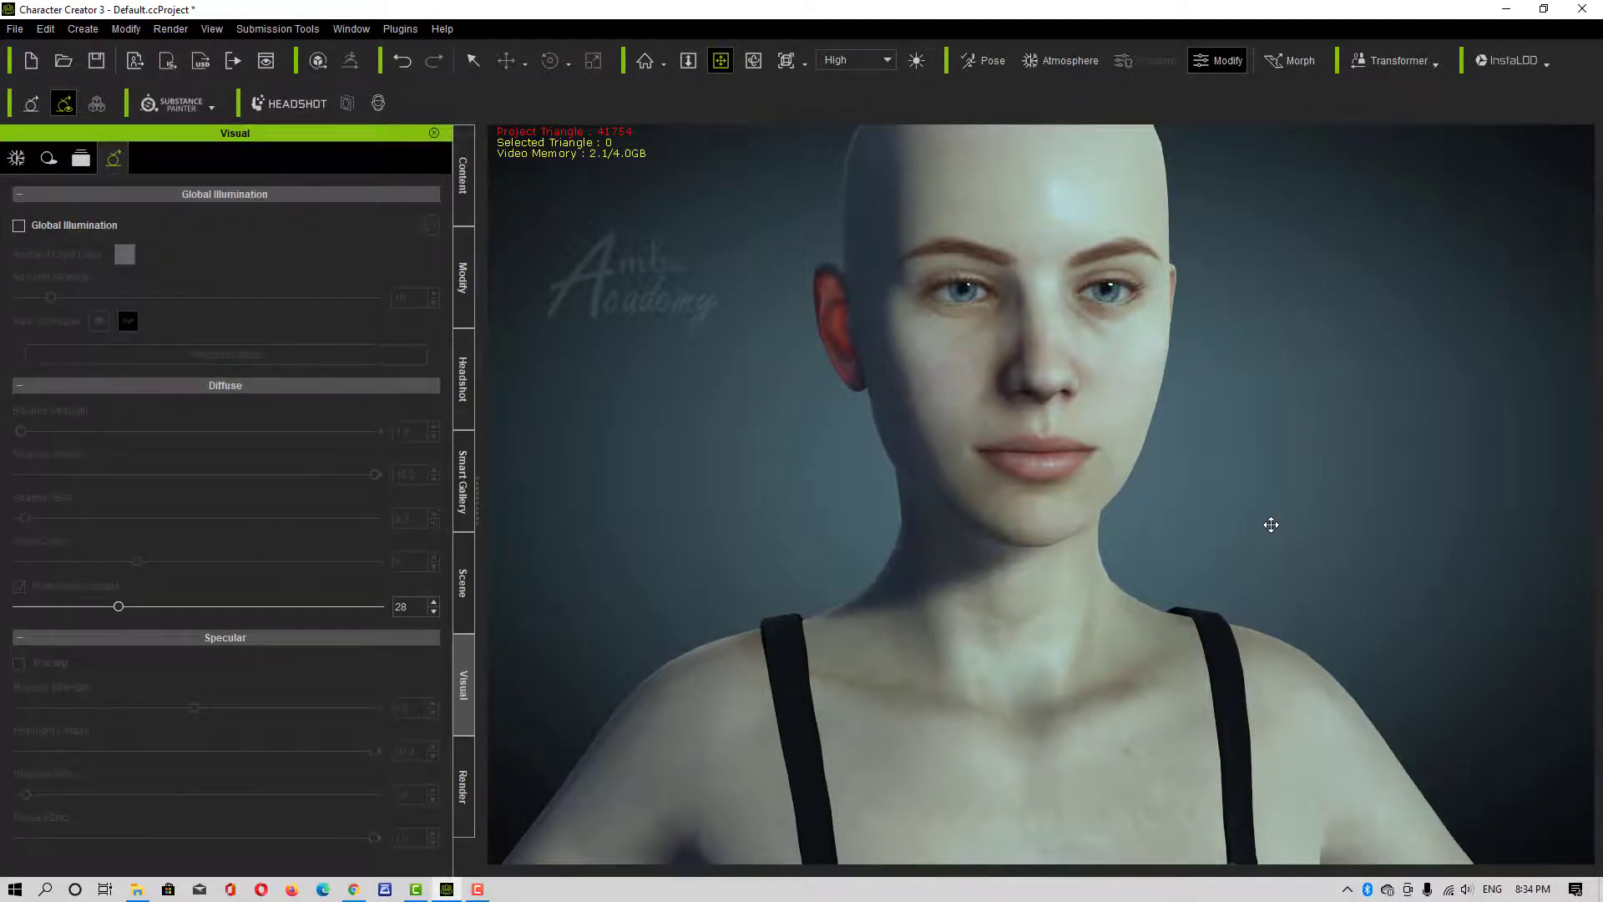
left_click(81, 159)
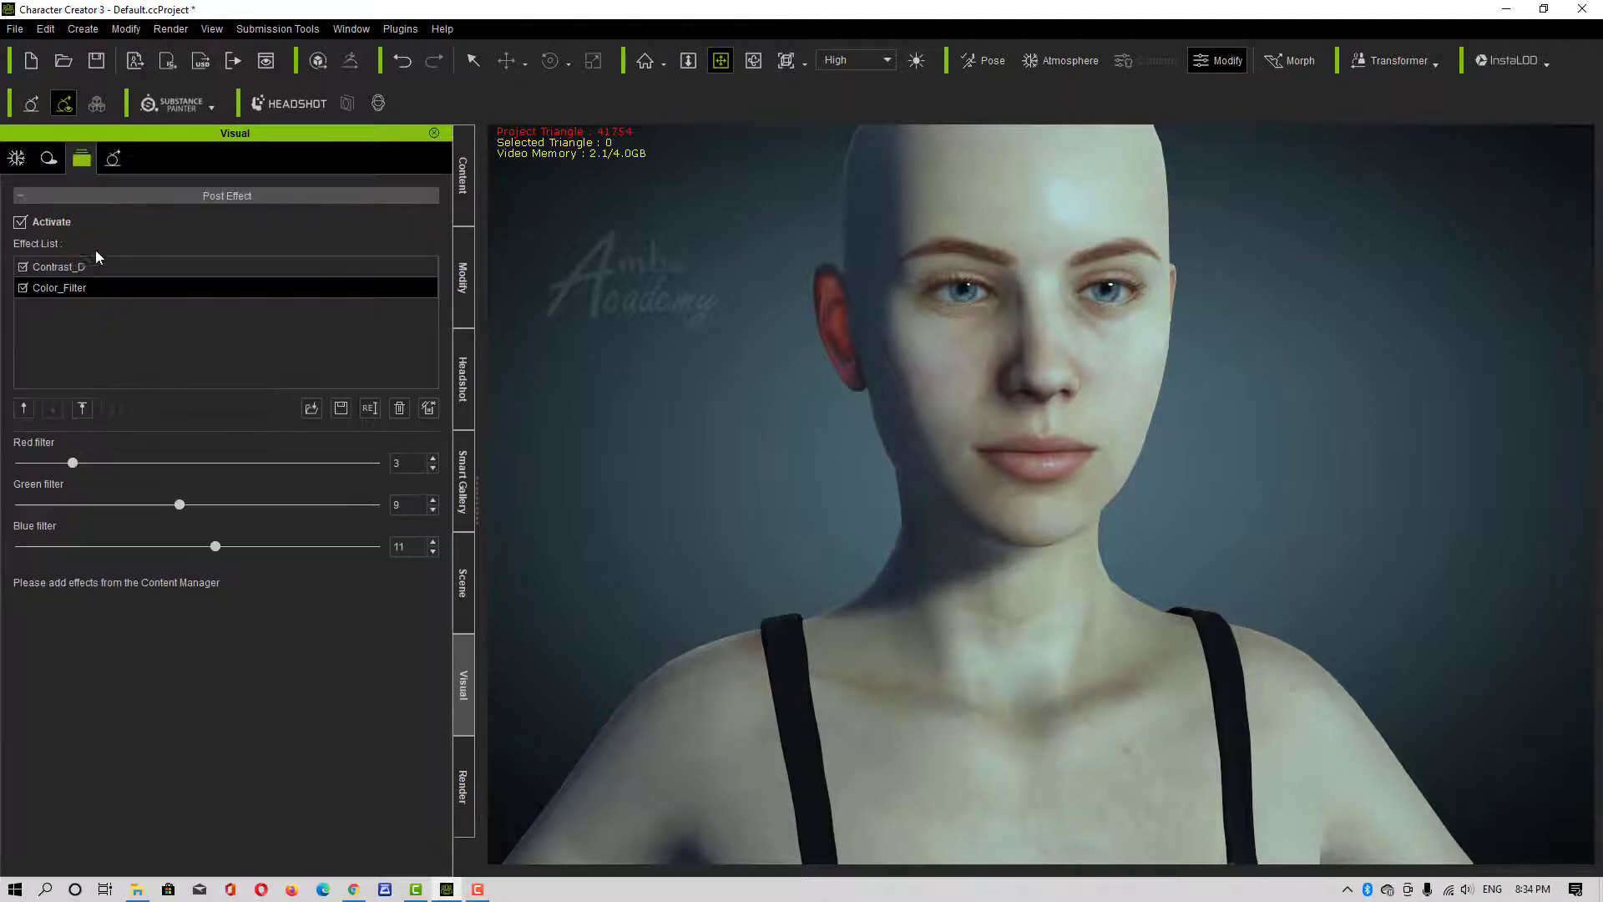
left_click(20, 221)
left_click(20, 221)
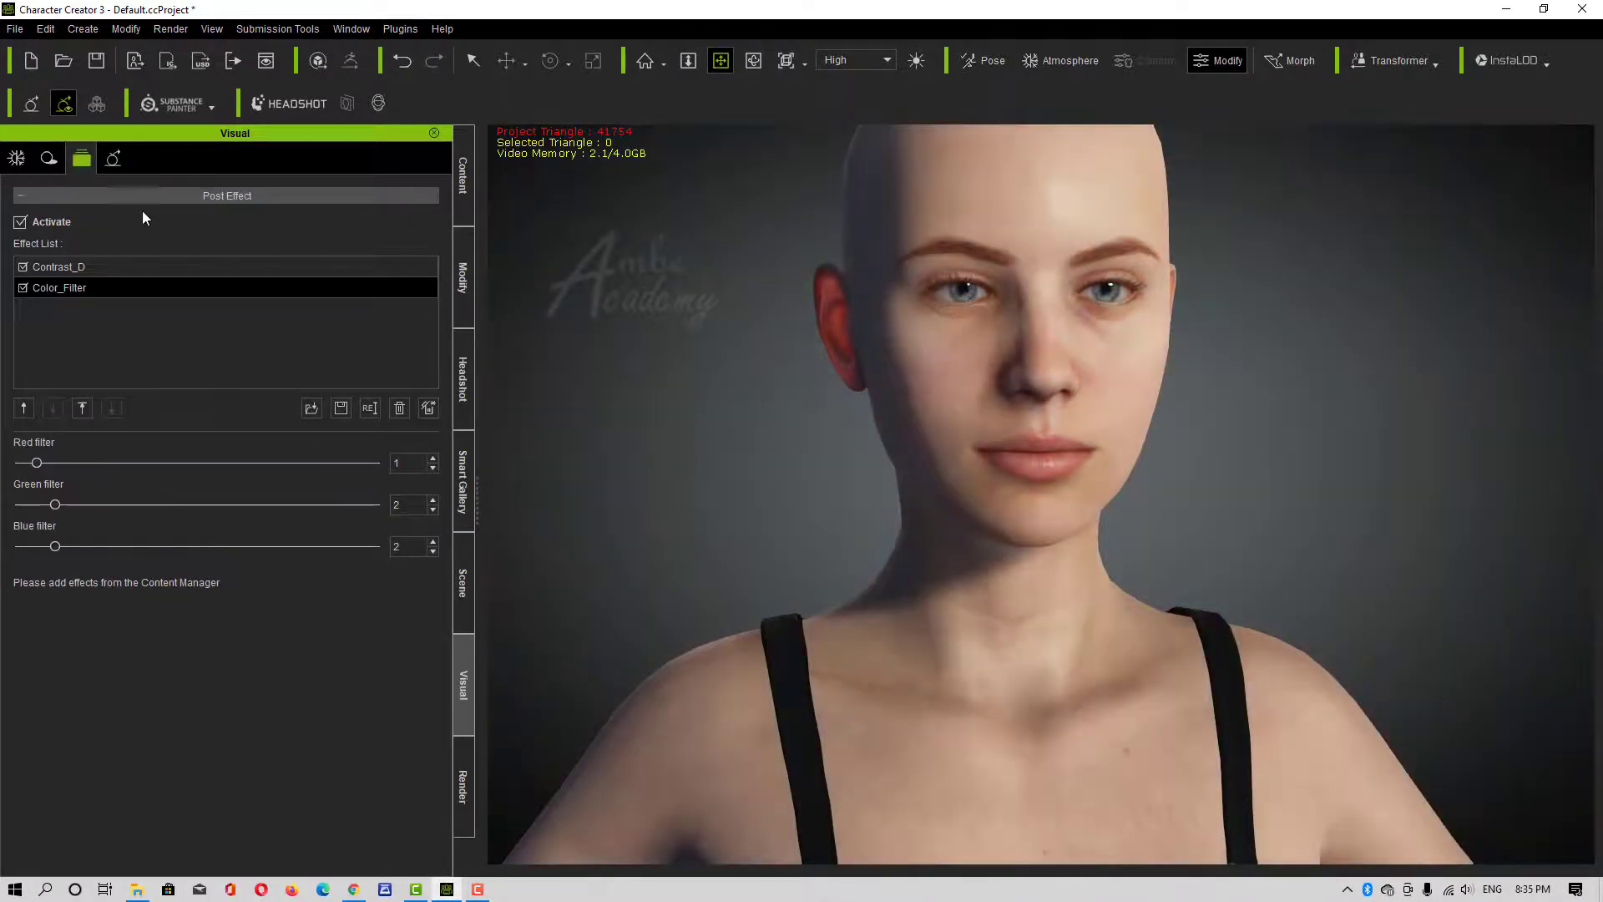
Enable Global Illumination, check the avatar from several angles, and toggle the GI anchor's display on and off
left_click(119, 162)
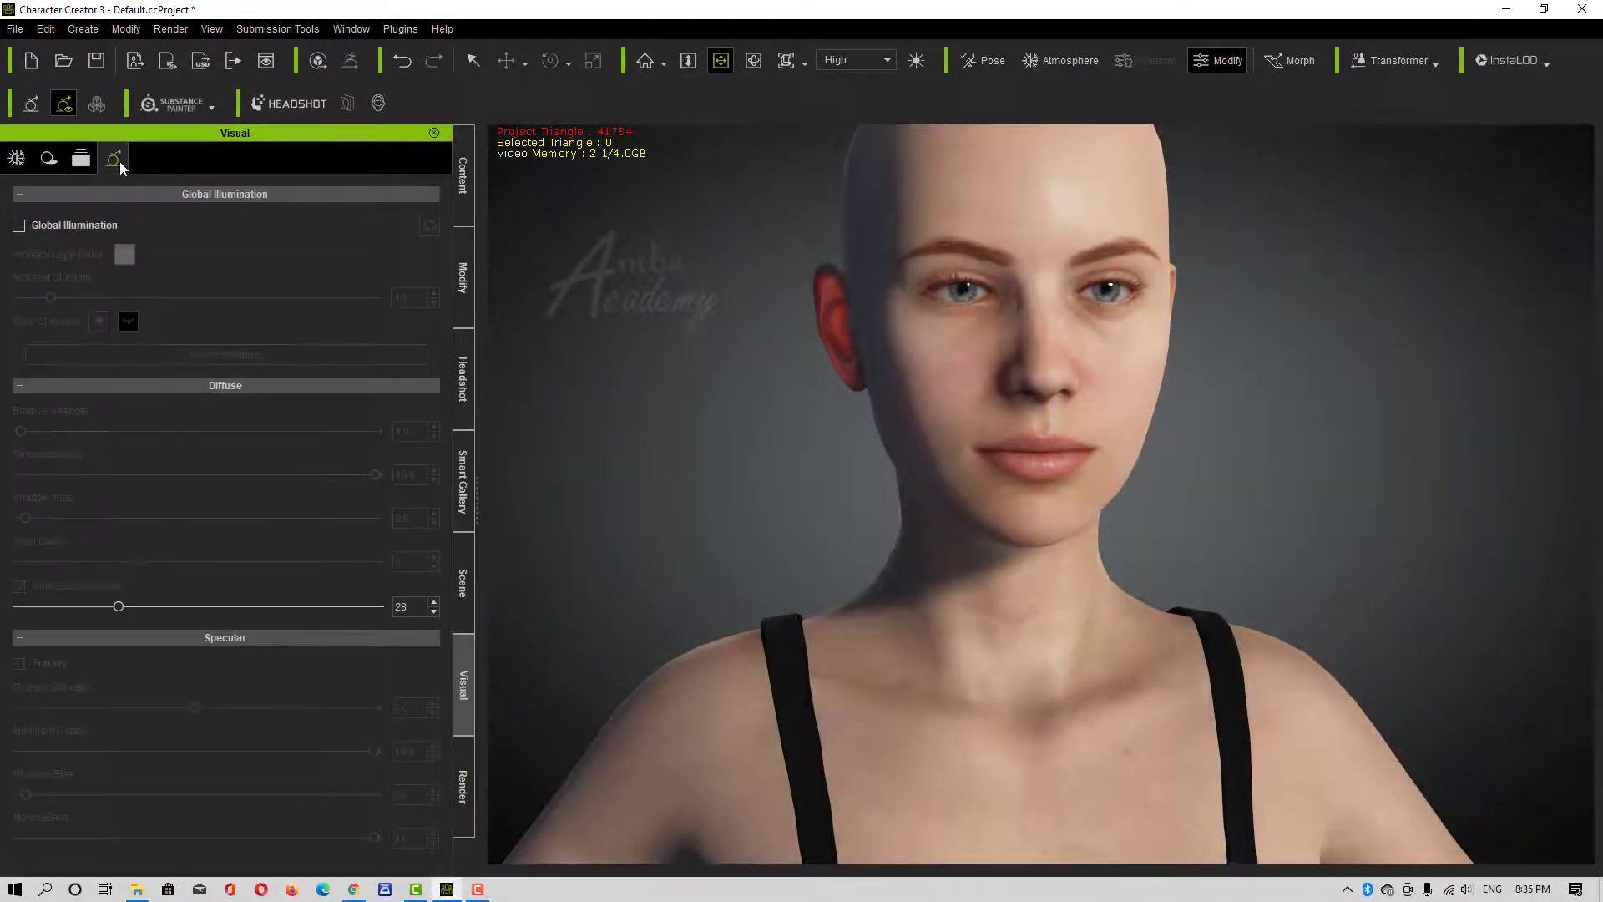
left_click(18, 225)
right_click_drag(835, 468, 792, 480)
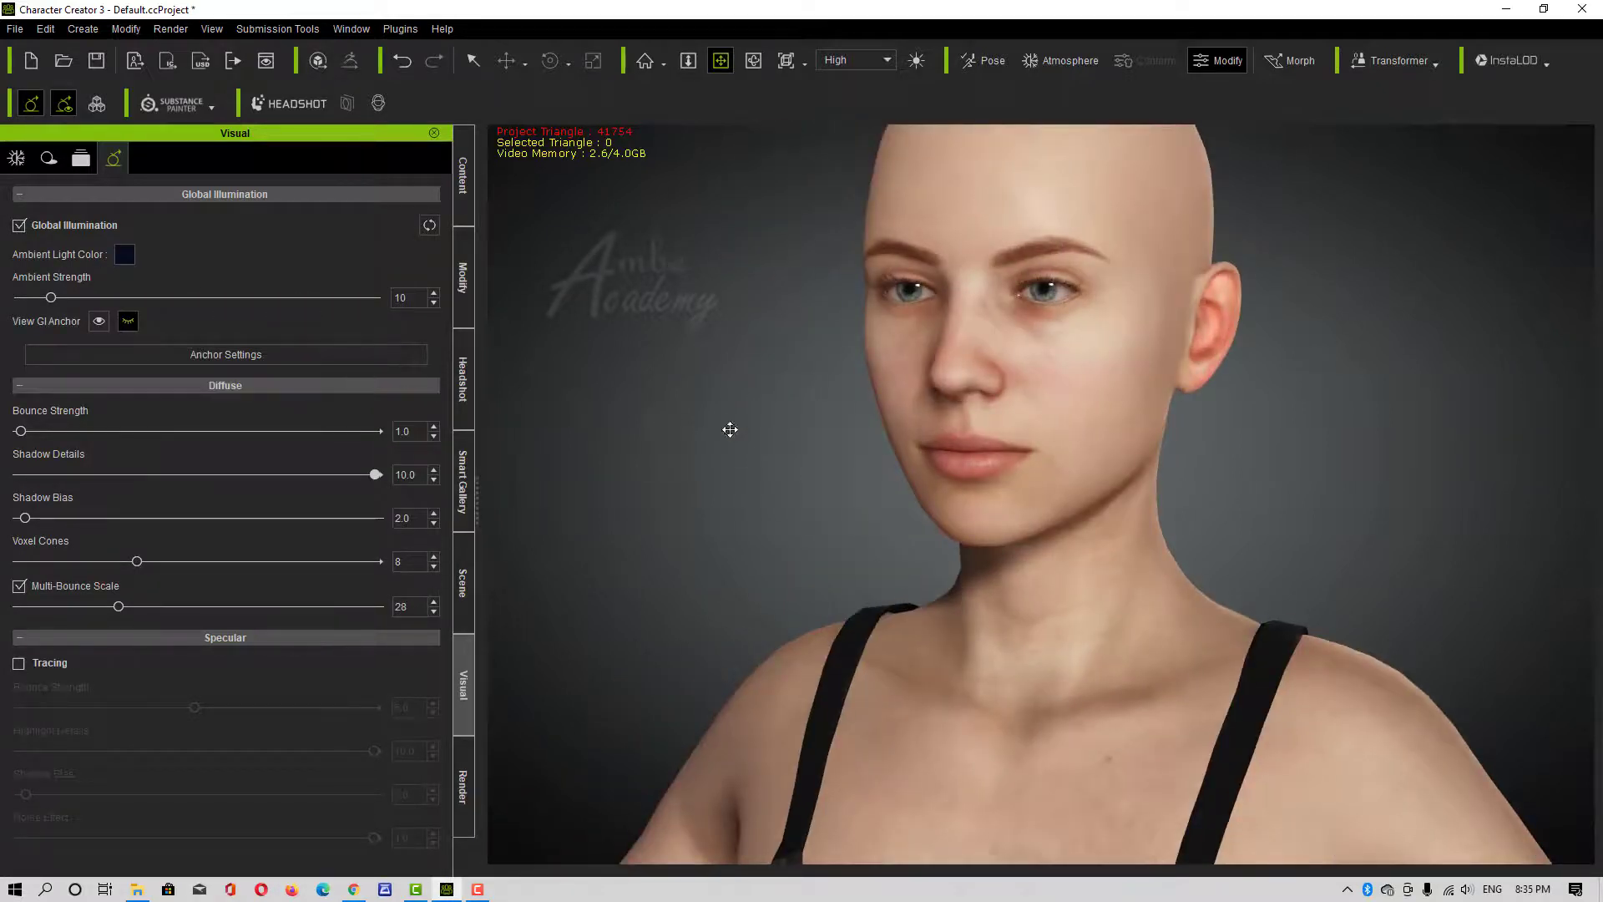
right_click_drag(944, 451, 1104, 451)
left_click(99, 321)
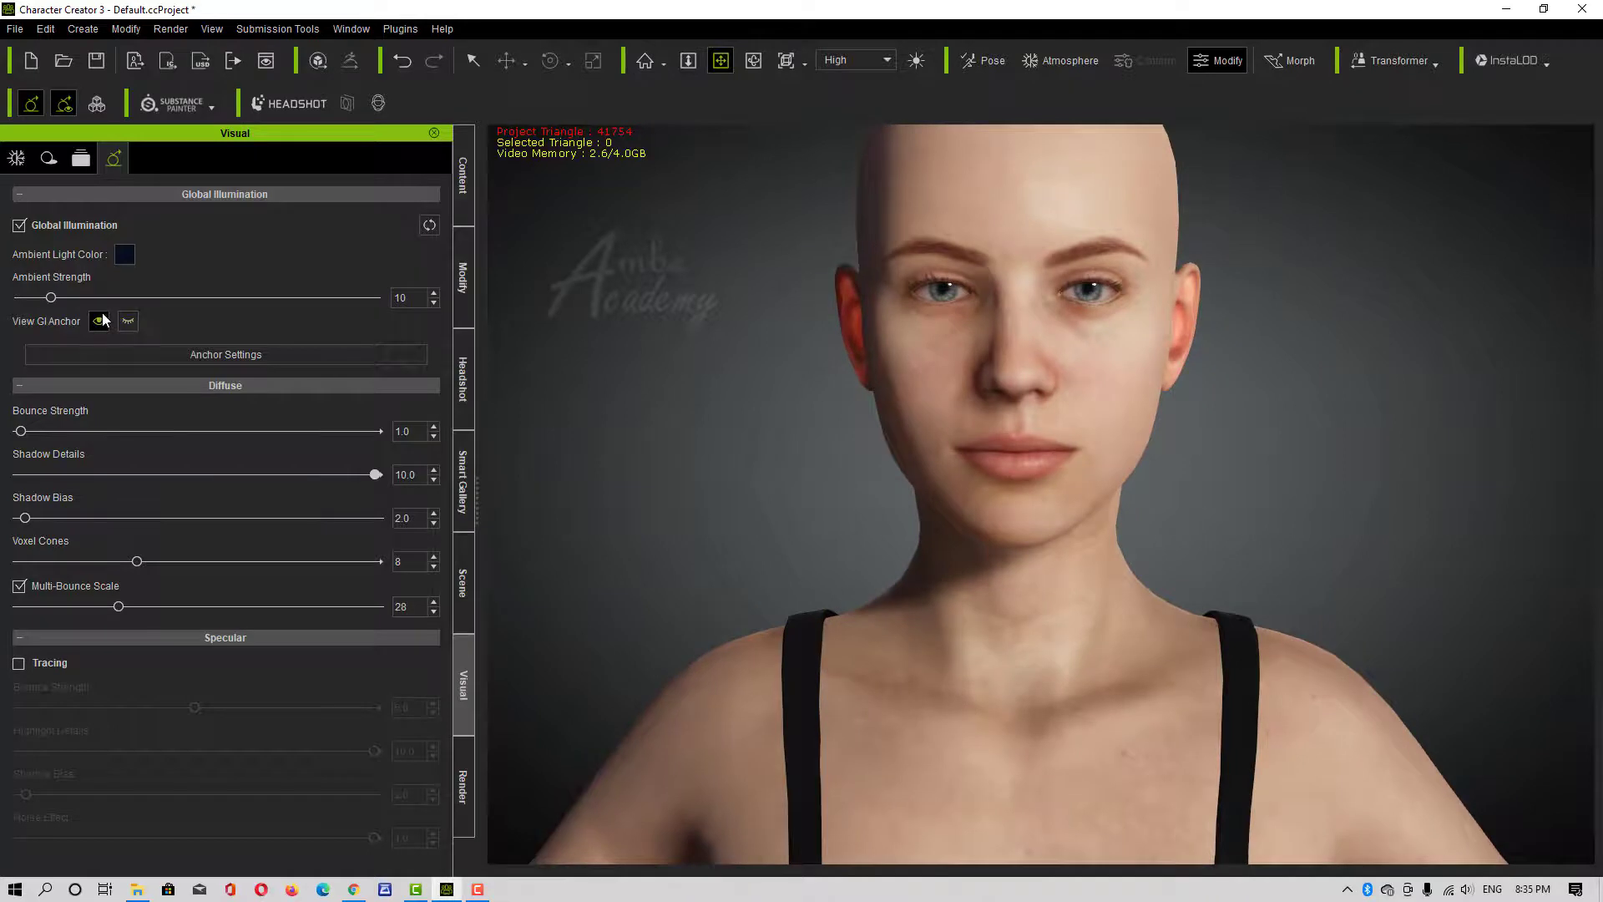
left_click(128, 321)
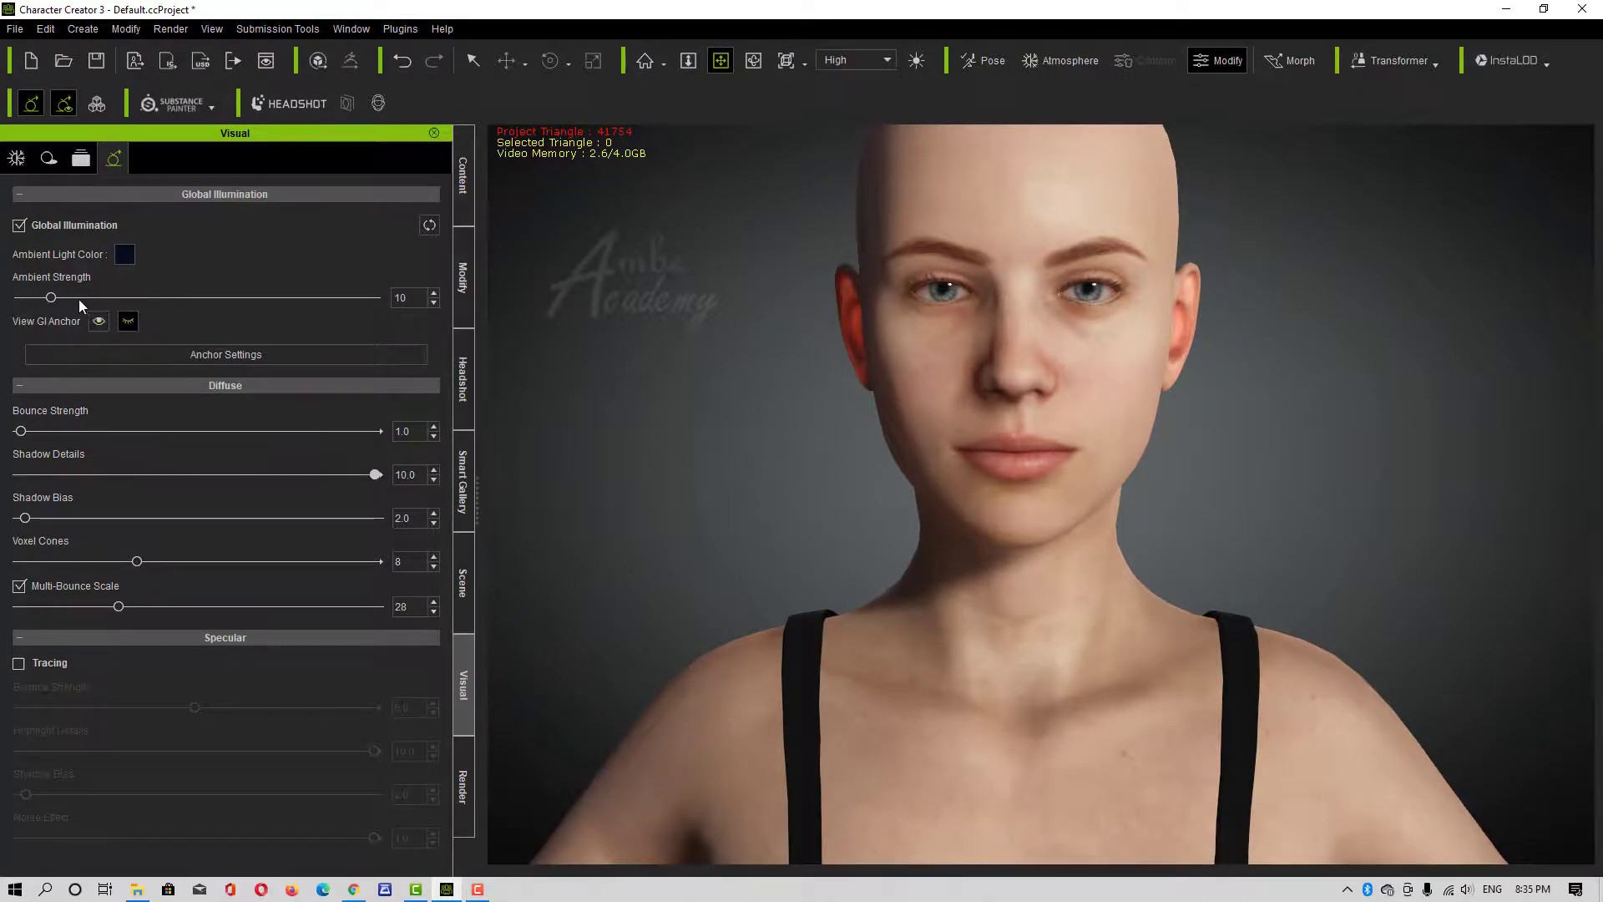
Set the Global Illumination Ambient Strength to 45 and the diffuse Voxel Cones to 9
left_click_drag(53, 297, 180, 298)
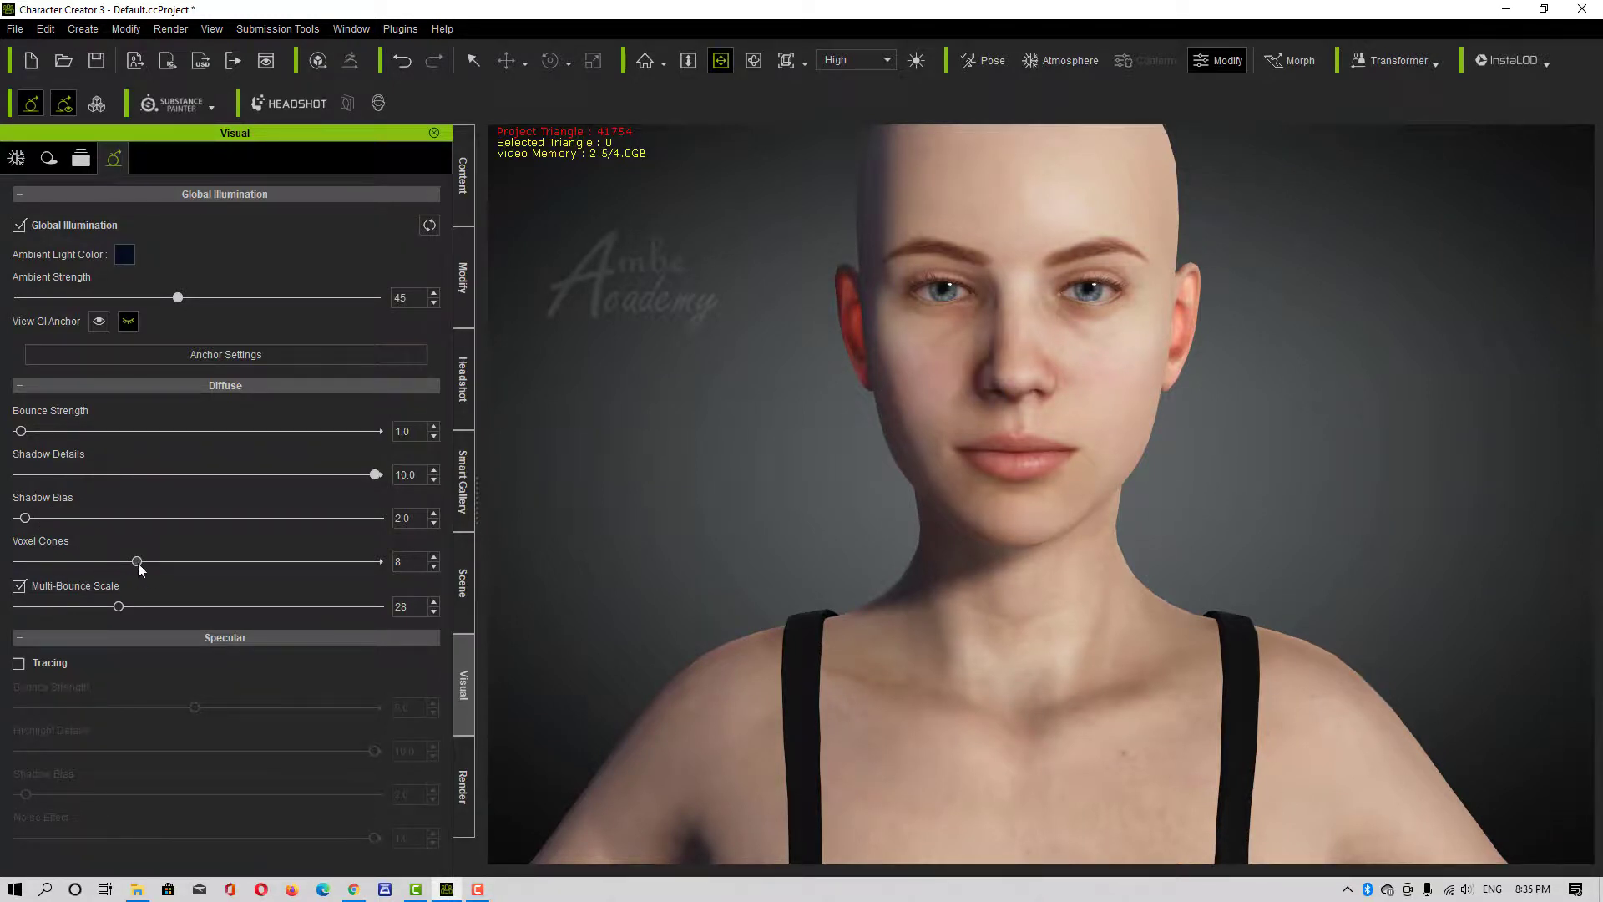
left_click_drag(137, 561, 225, 564)
right_click_drag(1030, 549, 1074, 554)
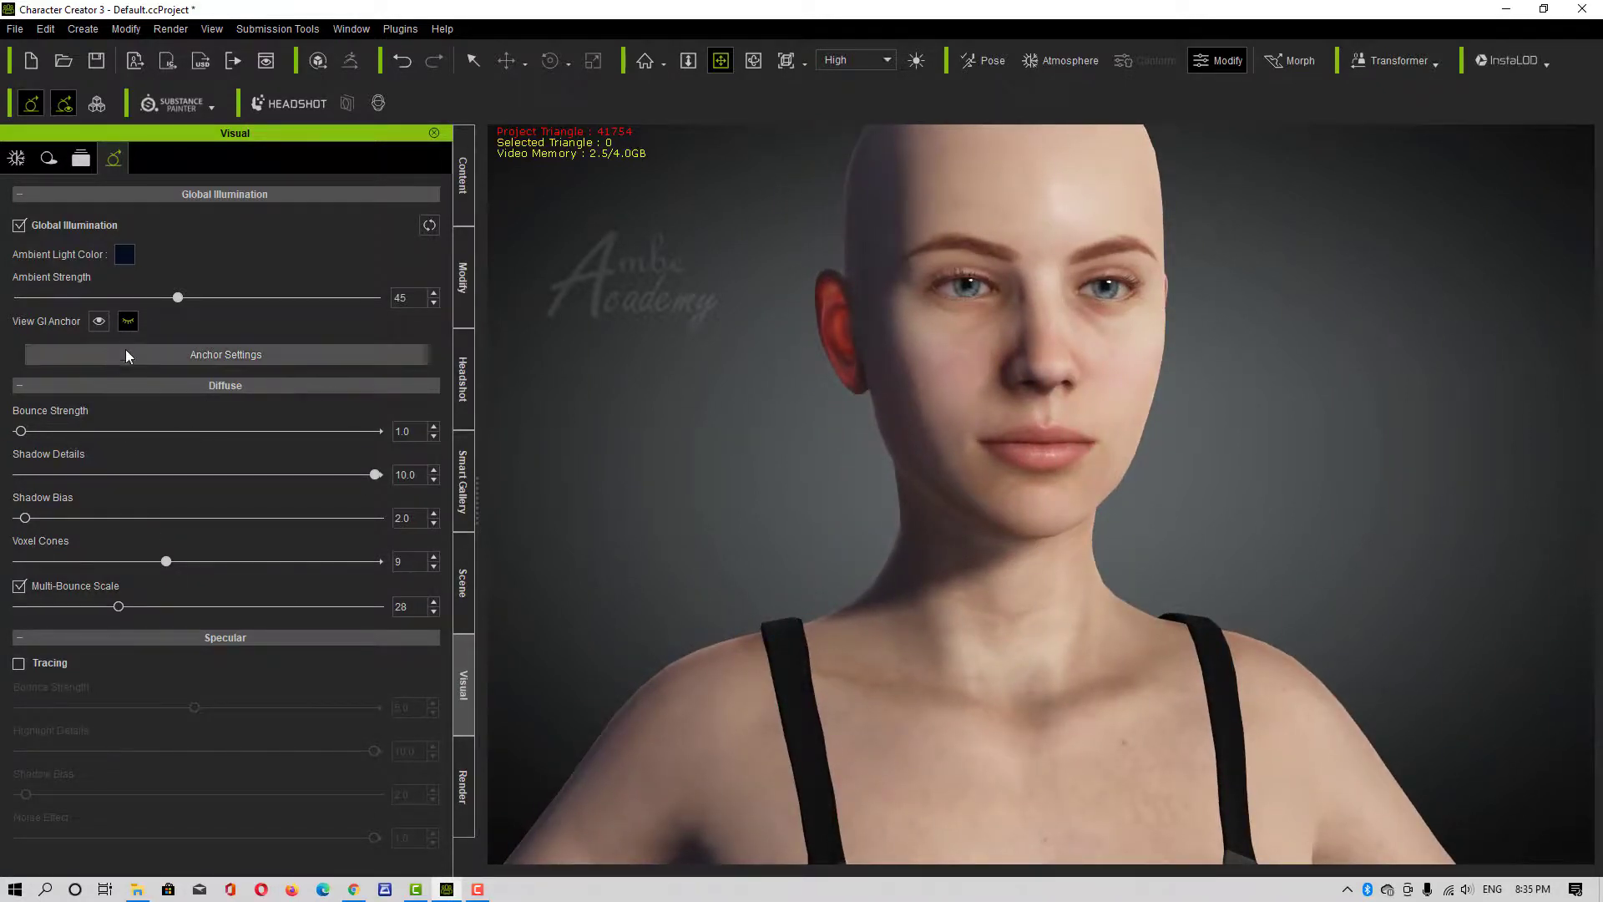
Open the Global Illumination anchor settings and try various GI Range values, settling on 73
left_click(198, 349)
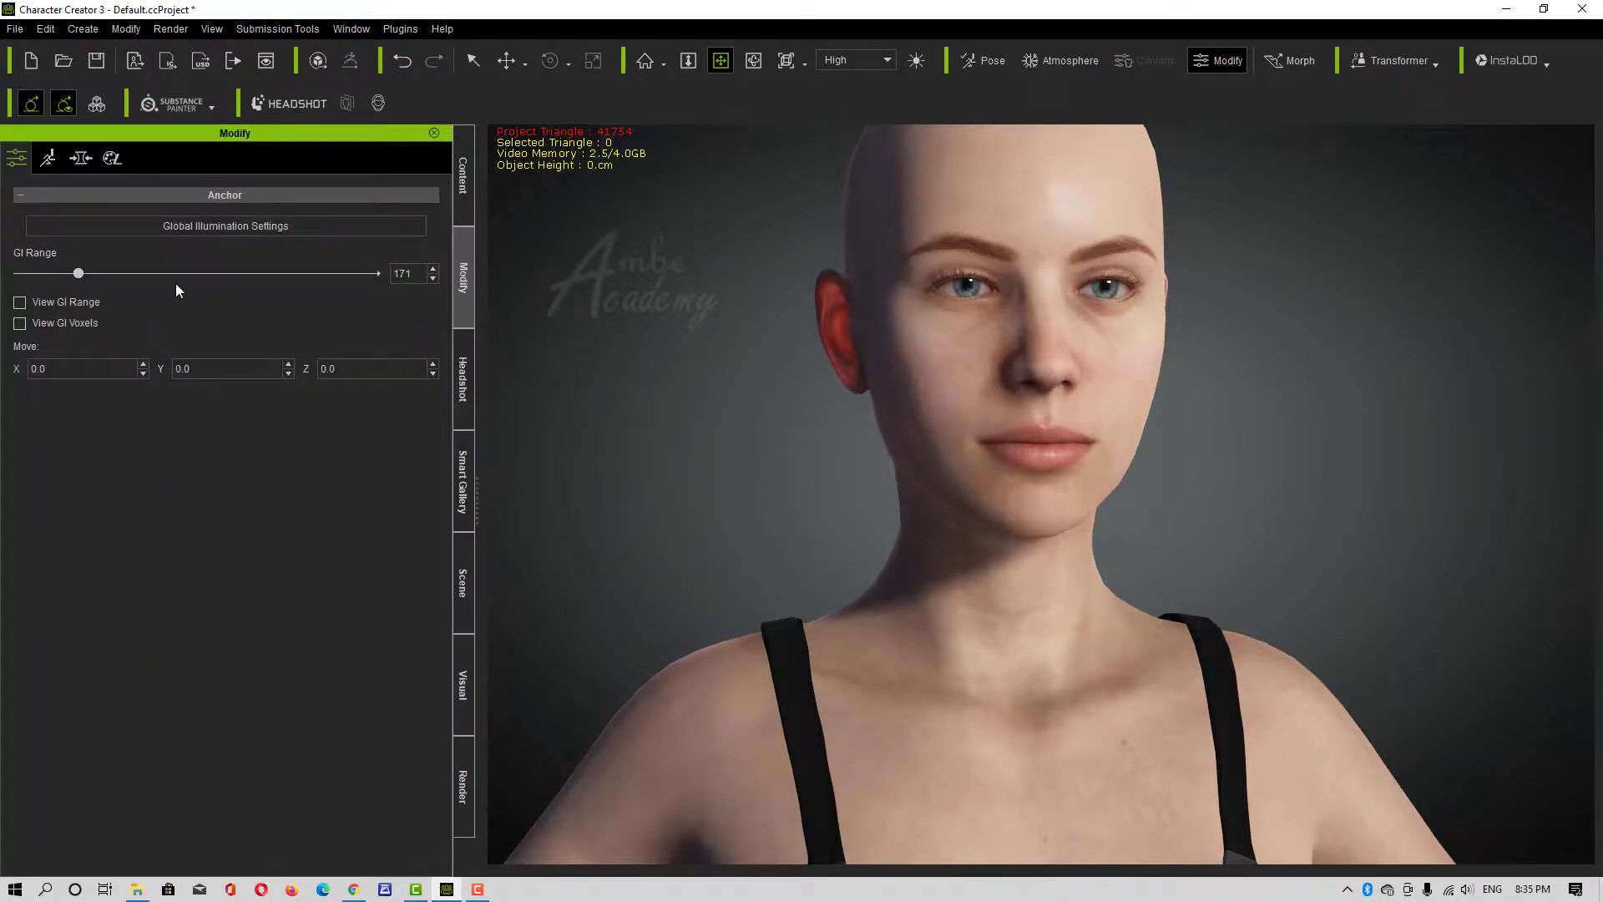
left_click_drag(175, 283, 349, 284)
left_click_drag(167, 282, 383, 285)
left_click_drag(2, 284, 47, 280)
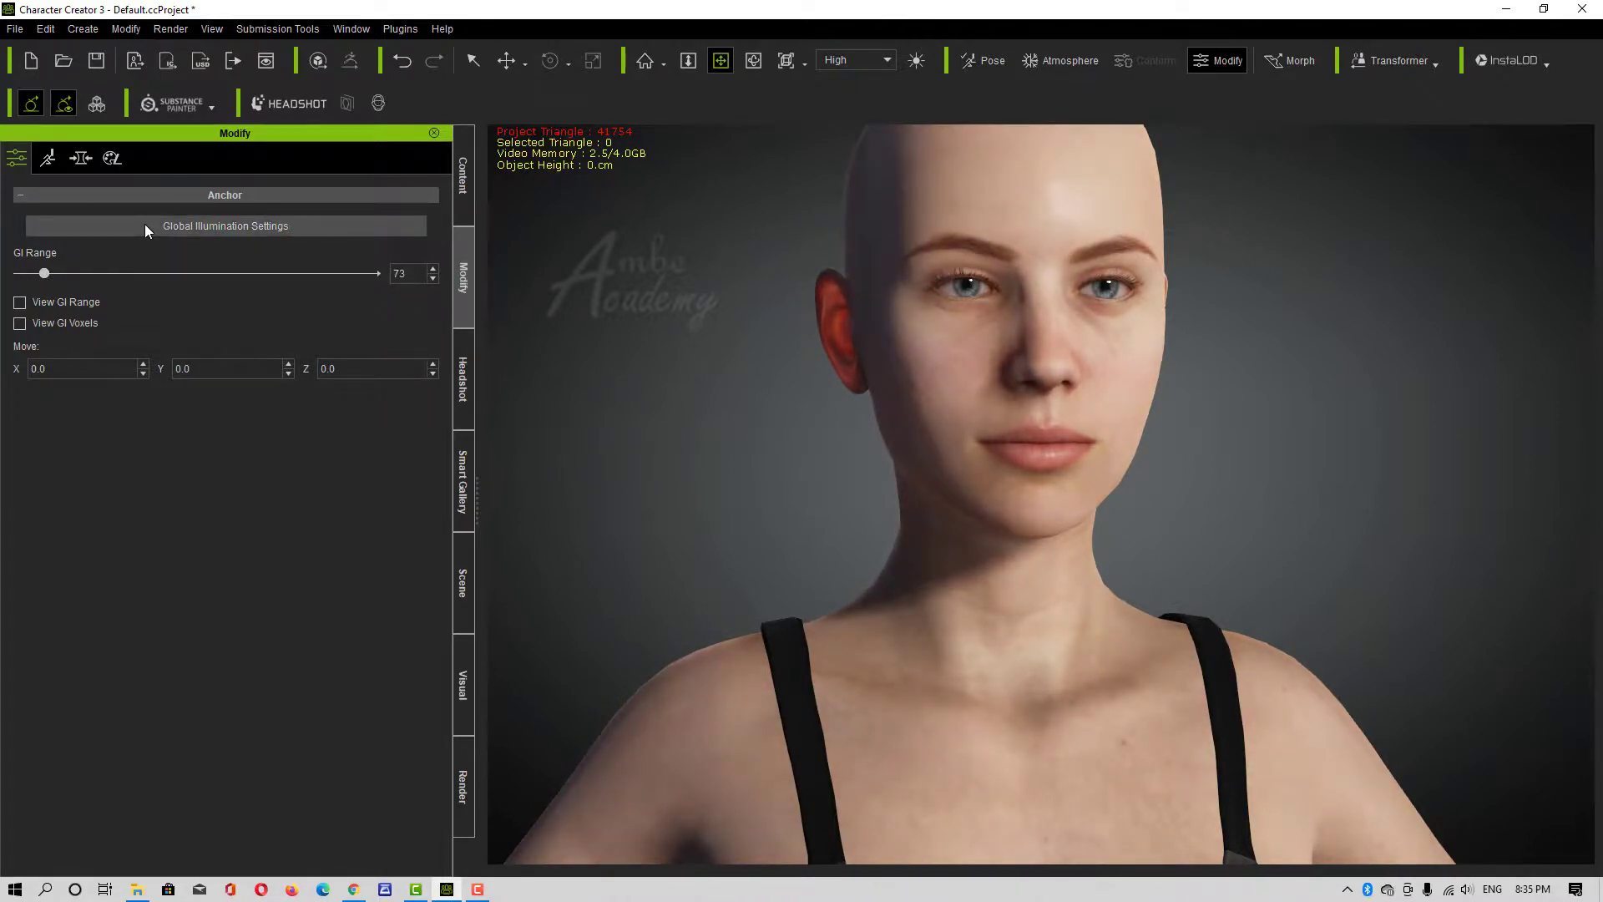
Turn on the GI range and GI voxel displays and examine the avatar's full body
left_click(19, 300)
scroll(890, 527, "down", 3)
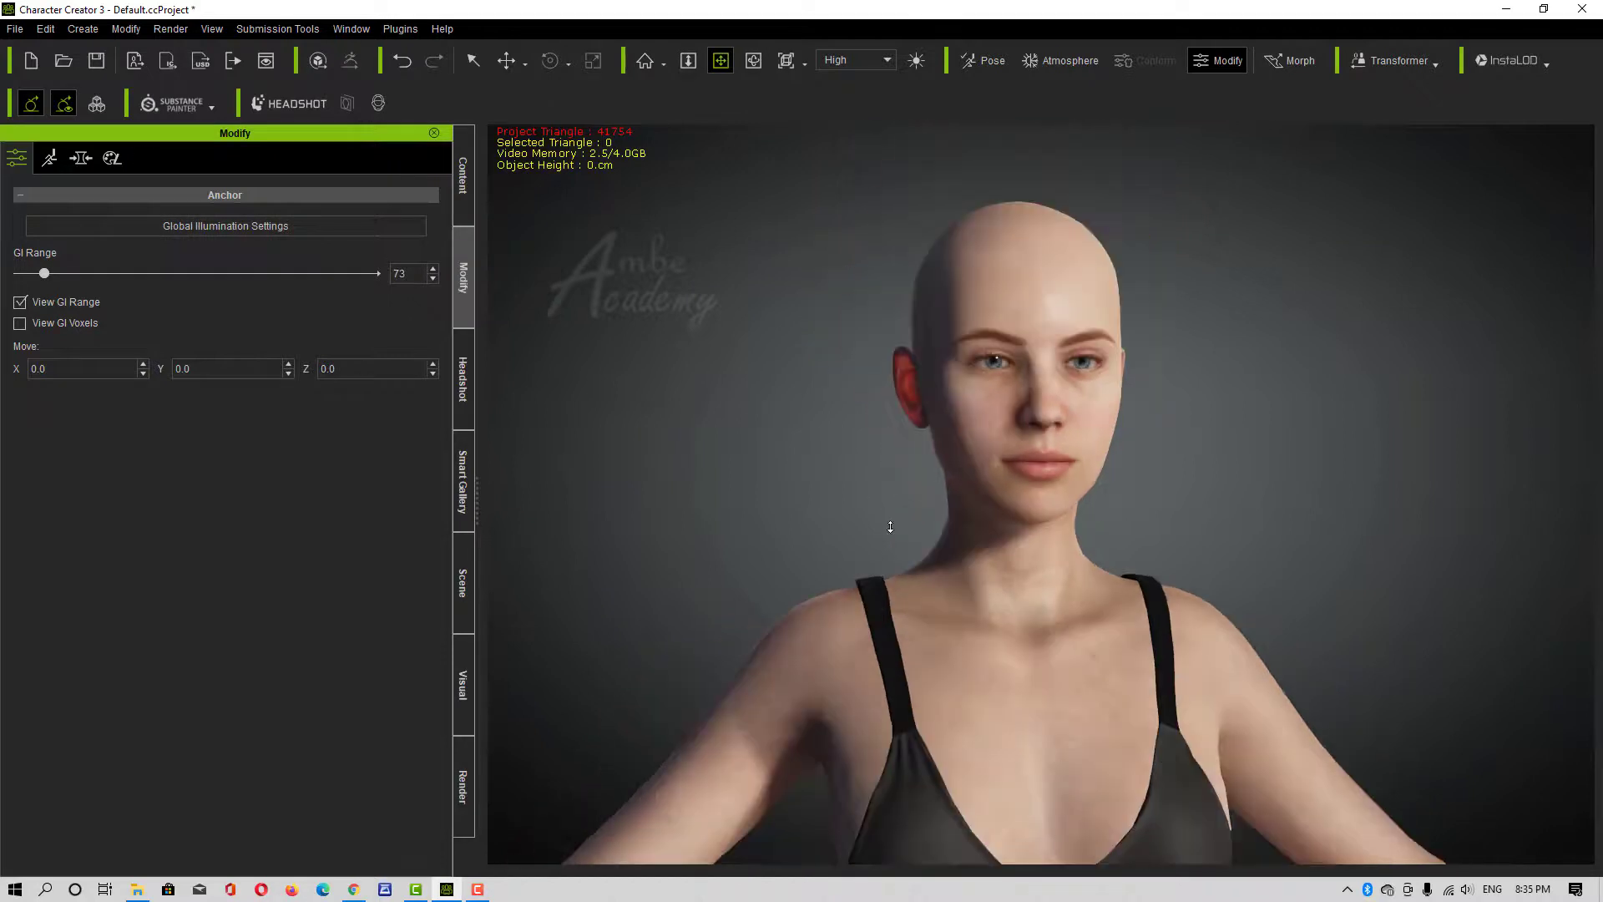
scroll(890, 527, "down", 5)
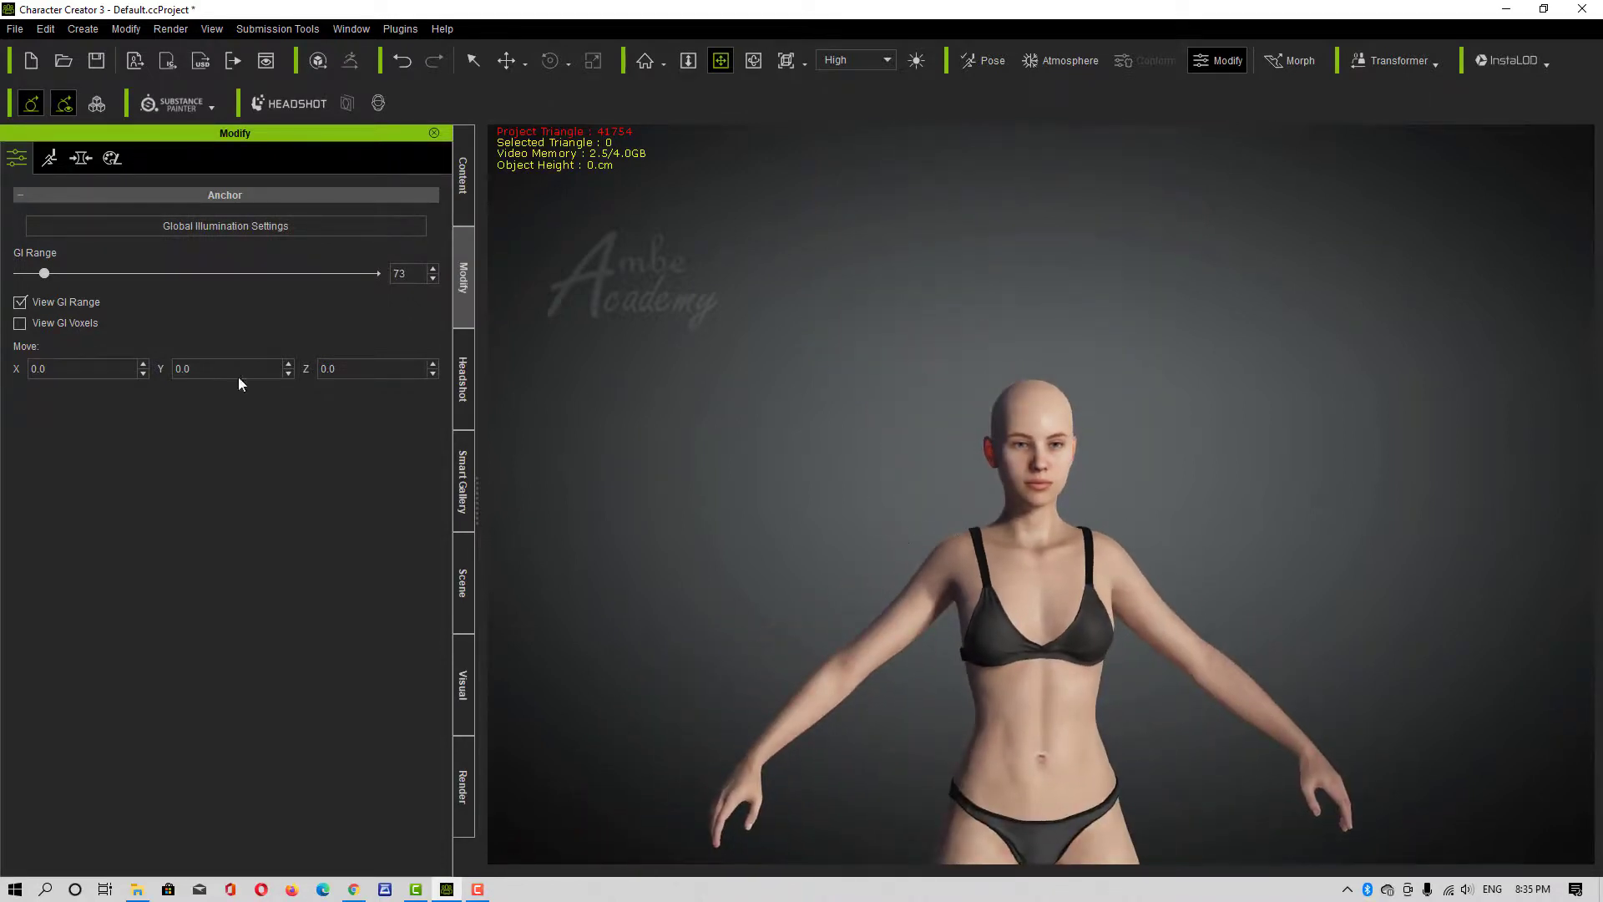
left_click(20, 323)
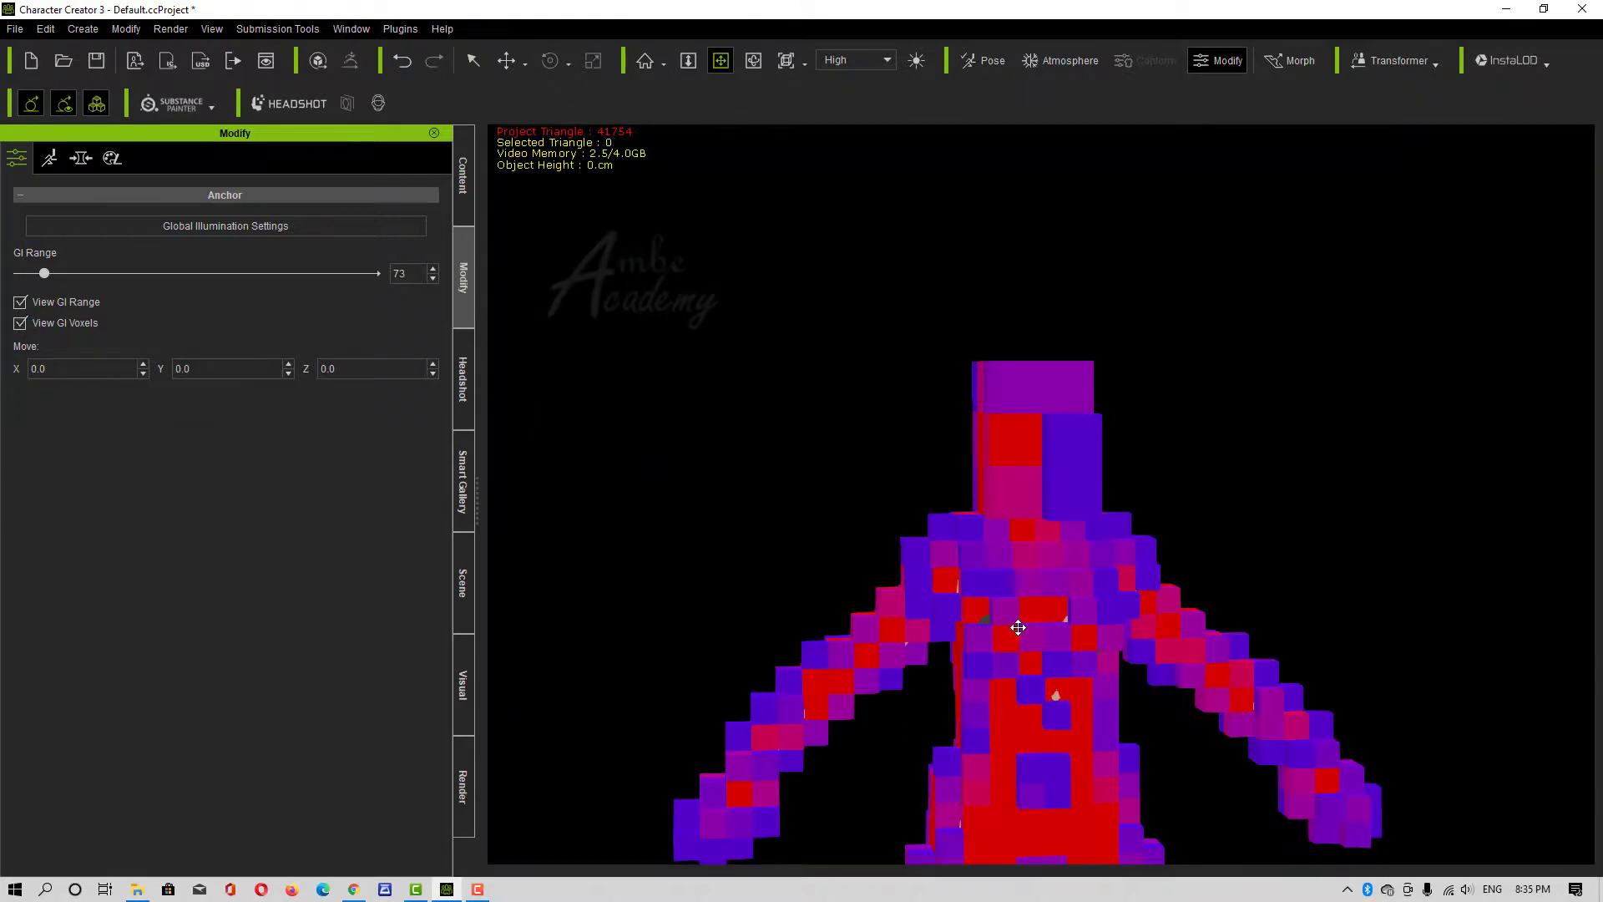
right_click_drag(1016, 627, 948, 506)
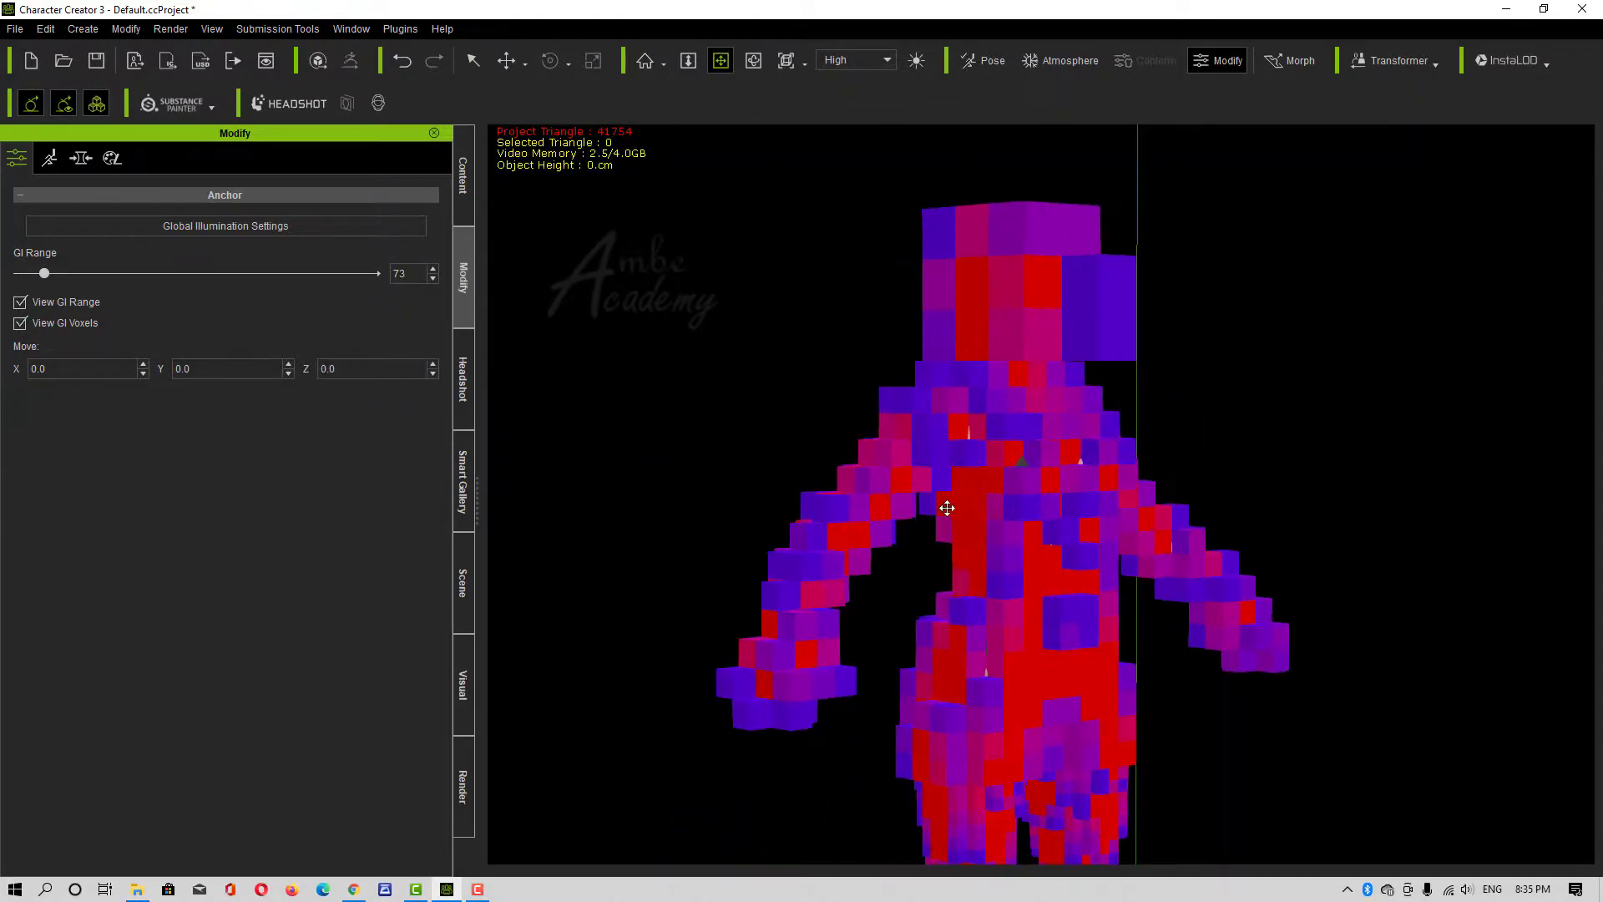
Review the Global Illumination settings and the Contrast_D post effect's parameters
left_click(288, 228)
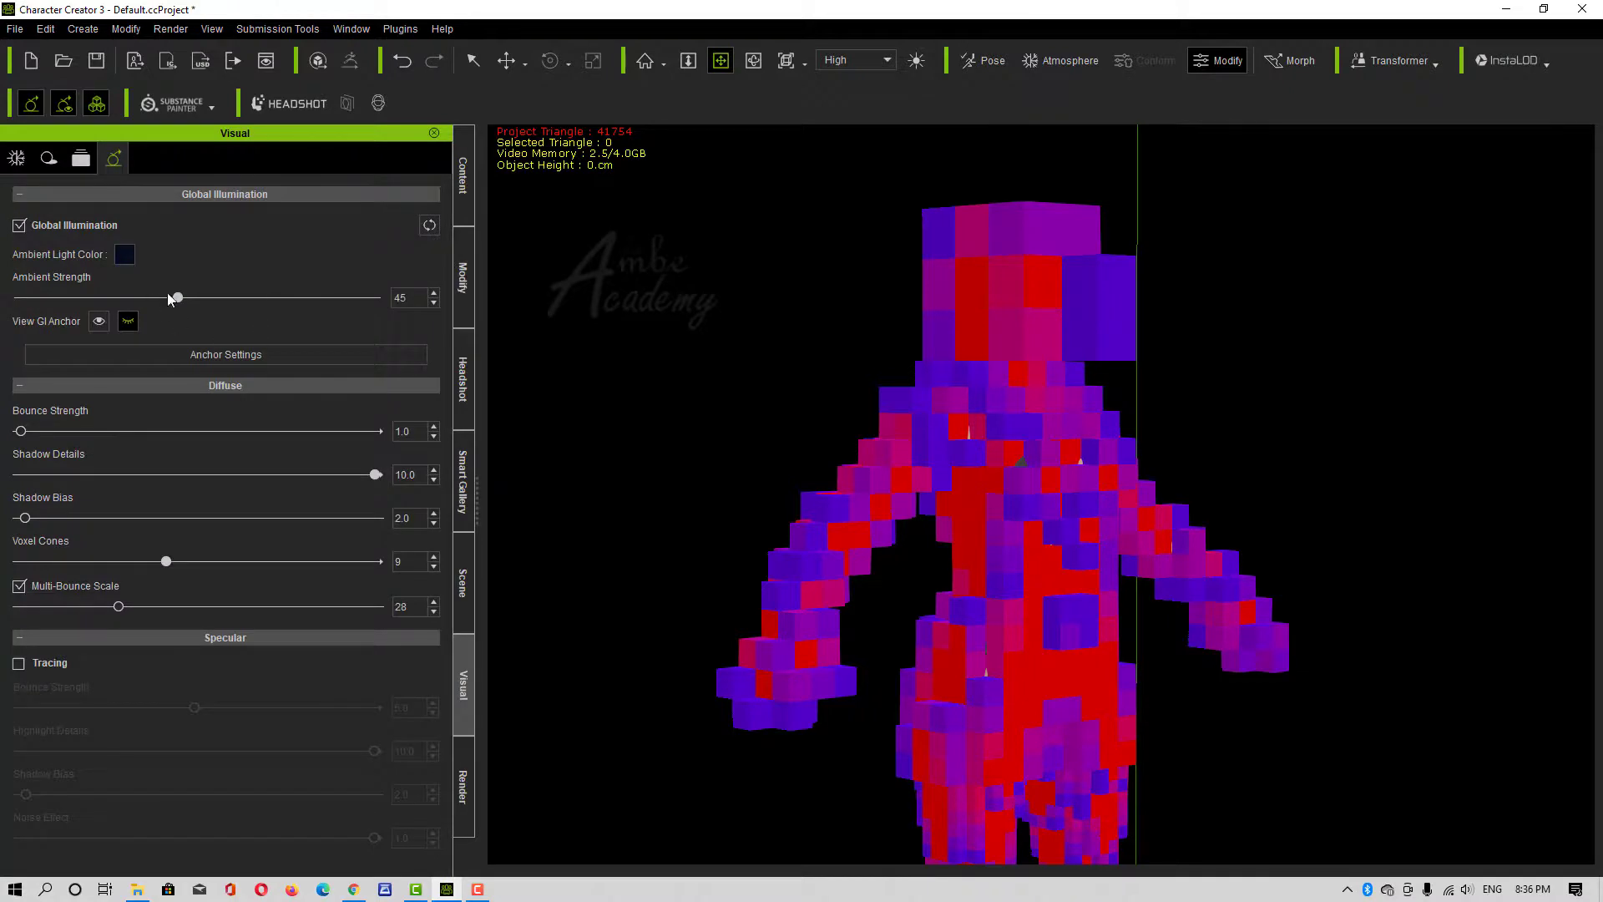
left_click(83, 160)
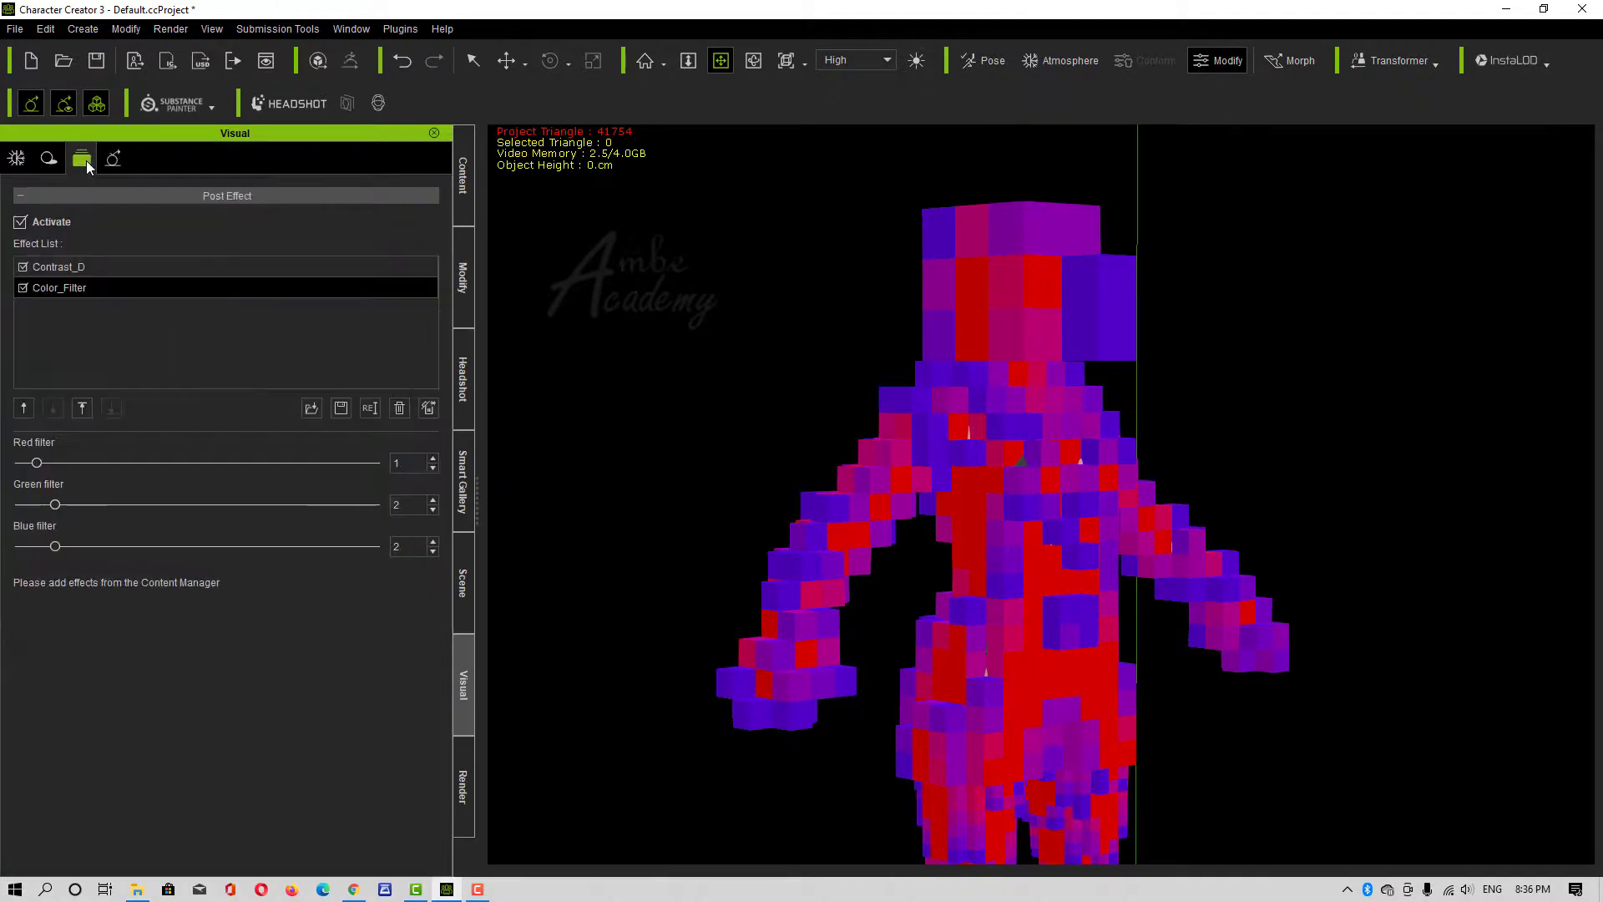
left_click(81, 268)
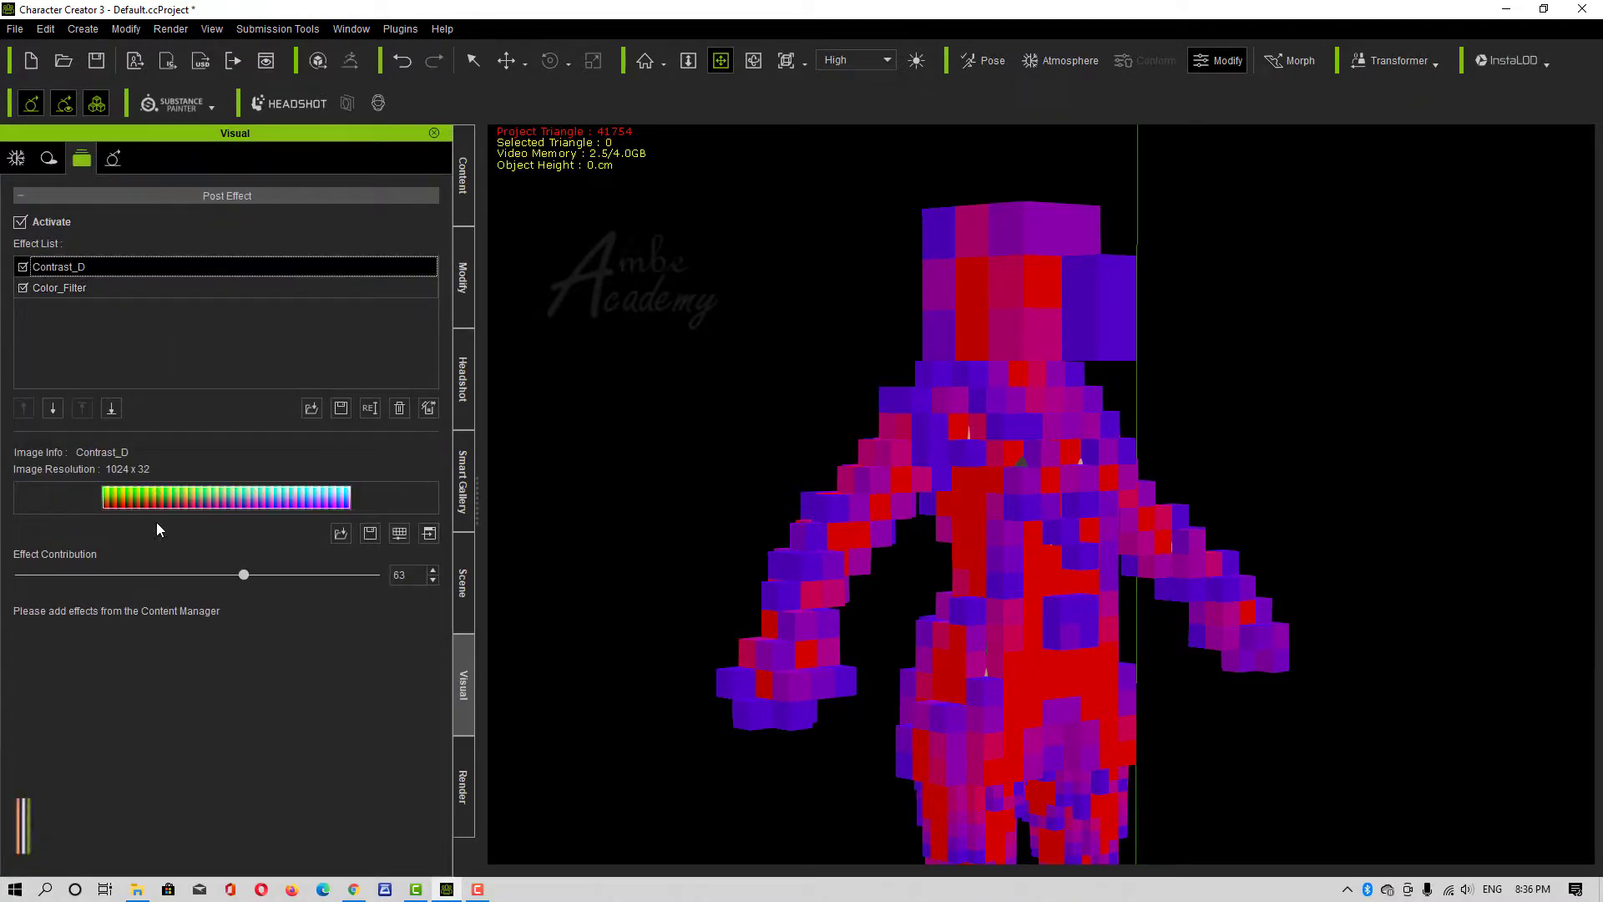
left_click(114, 161)
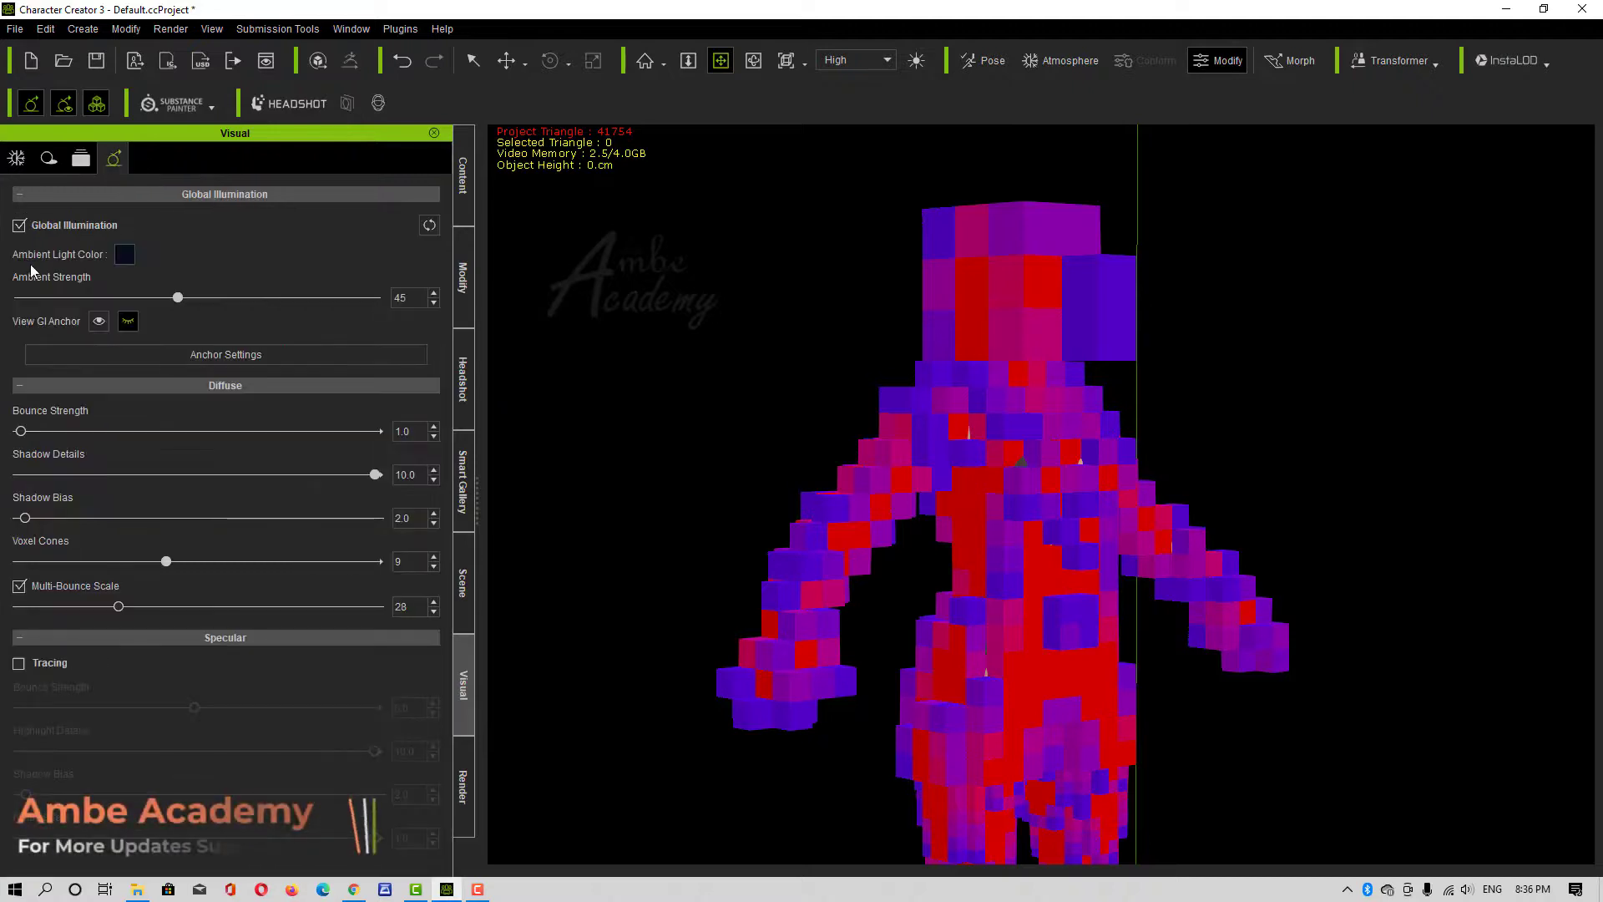
Reopen the anchor settings, toggle the GI voxels off and on, set the GI Range to 15, and collapse the Anchor section
left_click(236, 361)
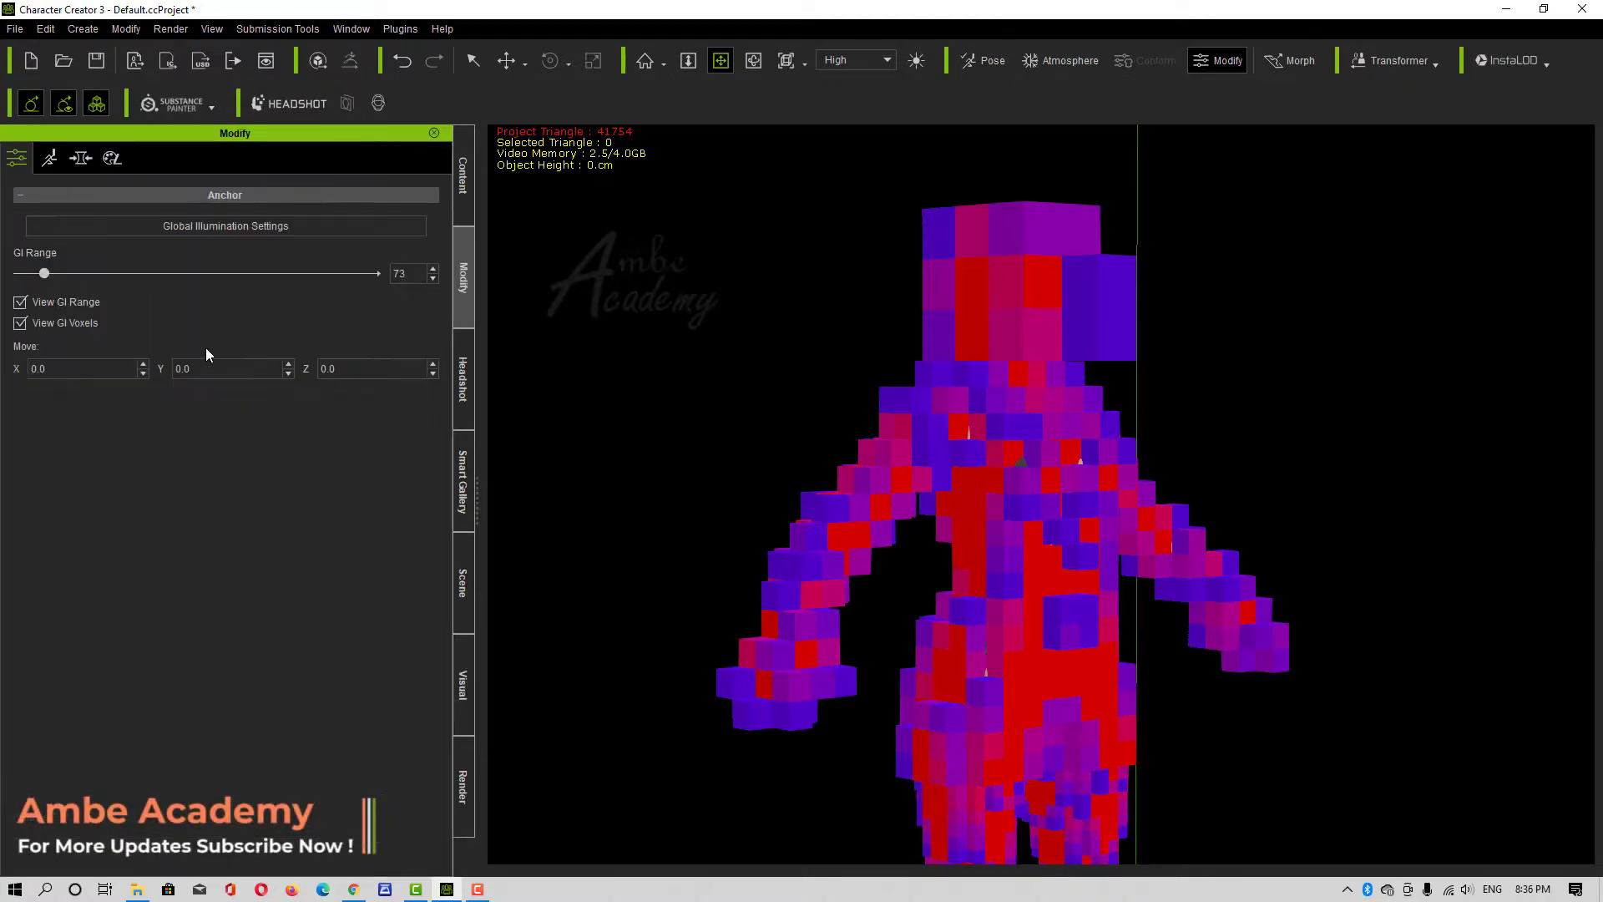
left_click(20, 324)
left_click(21, 324)
left_click_drag(50, 274, 27, 299)
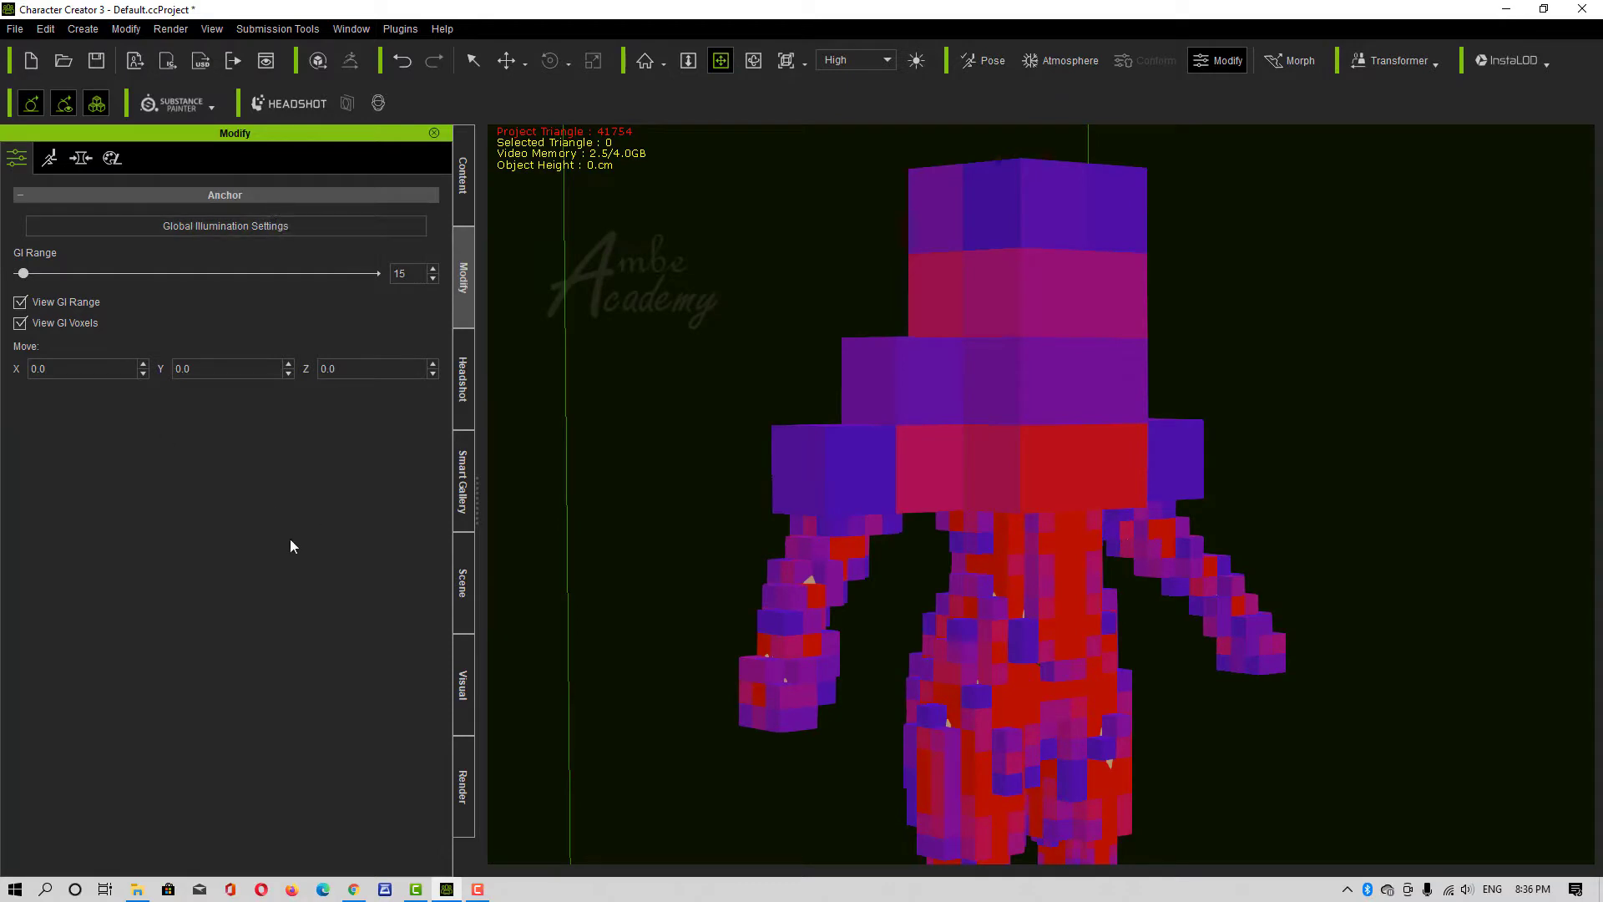
left_click(19, 194)
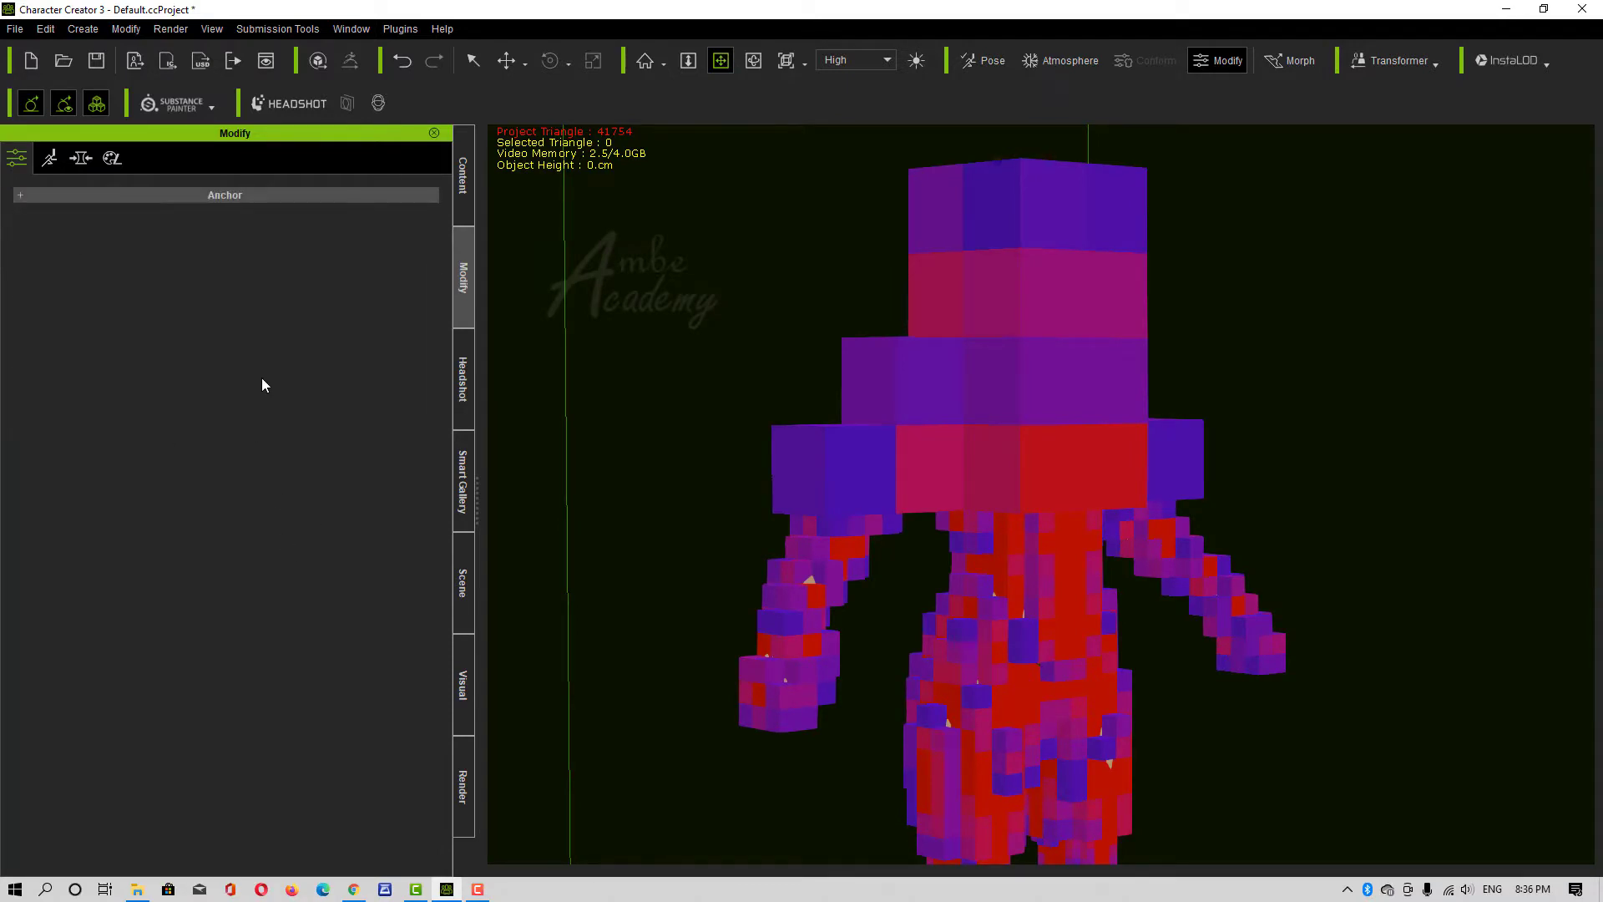